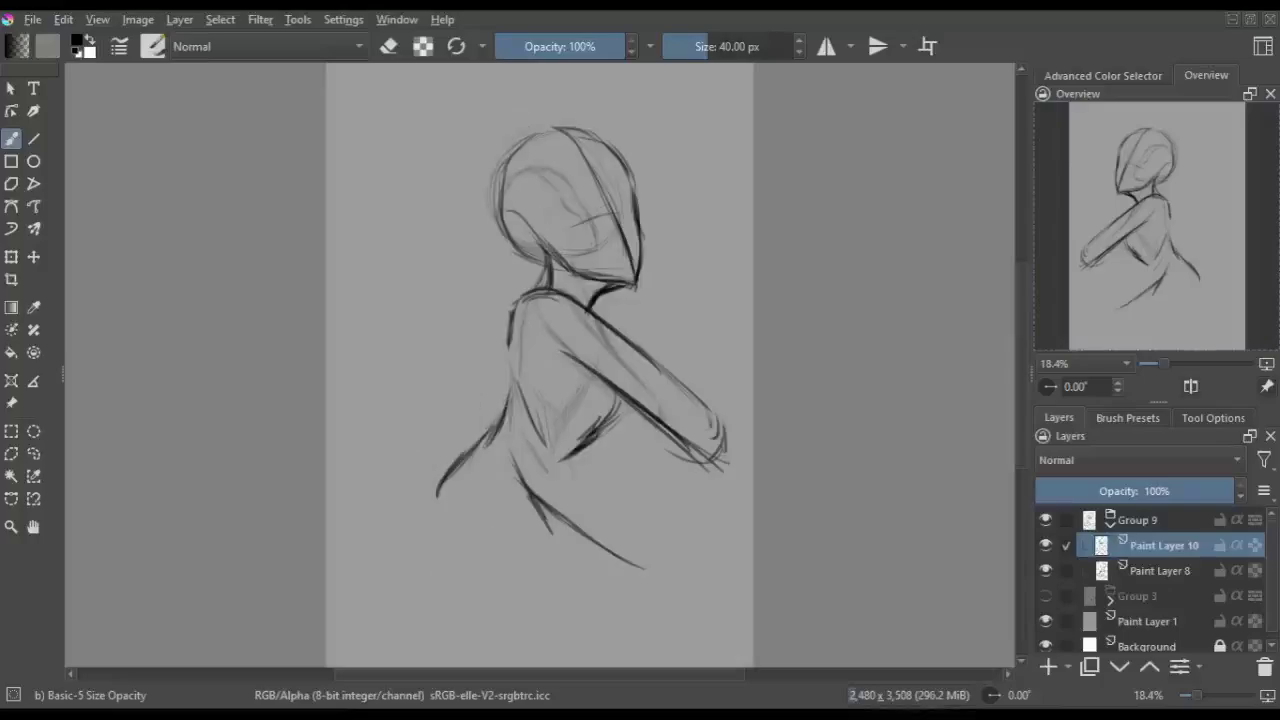
- Sketch the figure's back curve, waist, legs and arm lines, then merge them into the sketch layer
drag(590, 470, 655, 600)
drag(565, 590, 340, 660)
drag(505, 450, 525, 510)
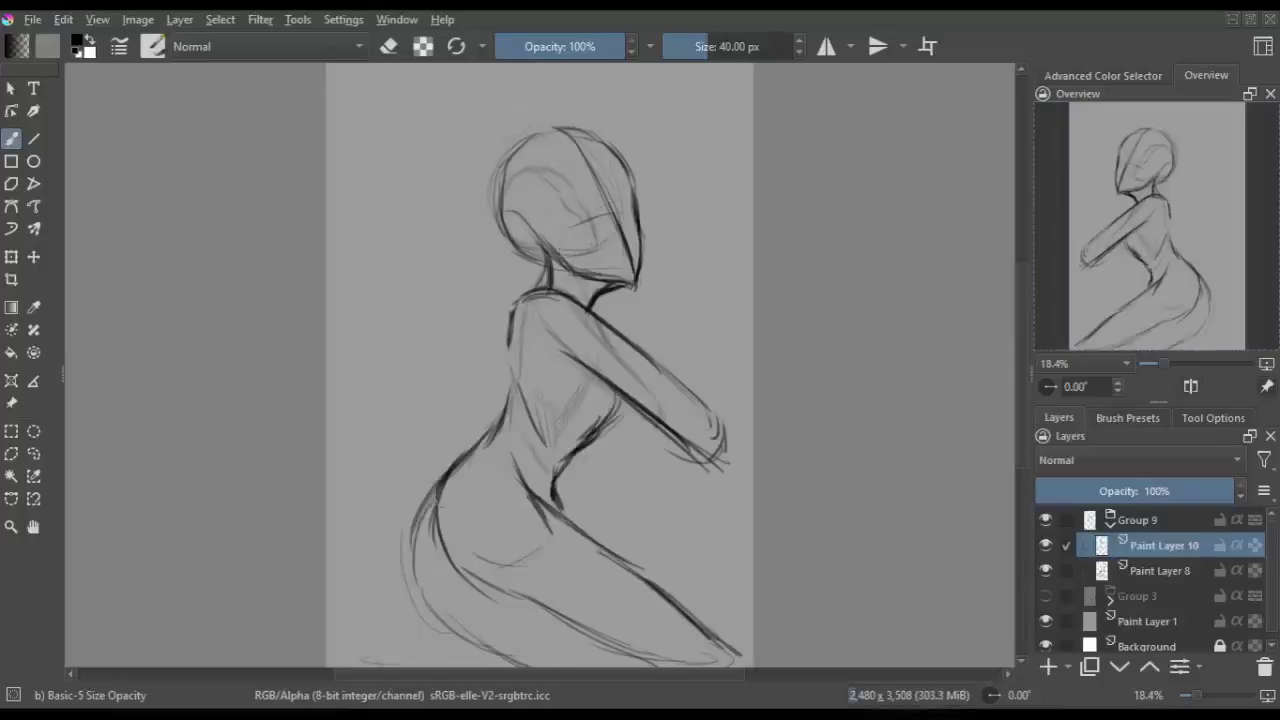
drag(520, 568, 420, 628)
drag(650, 510, 545, 600)
key(m)
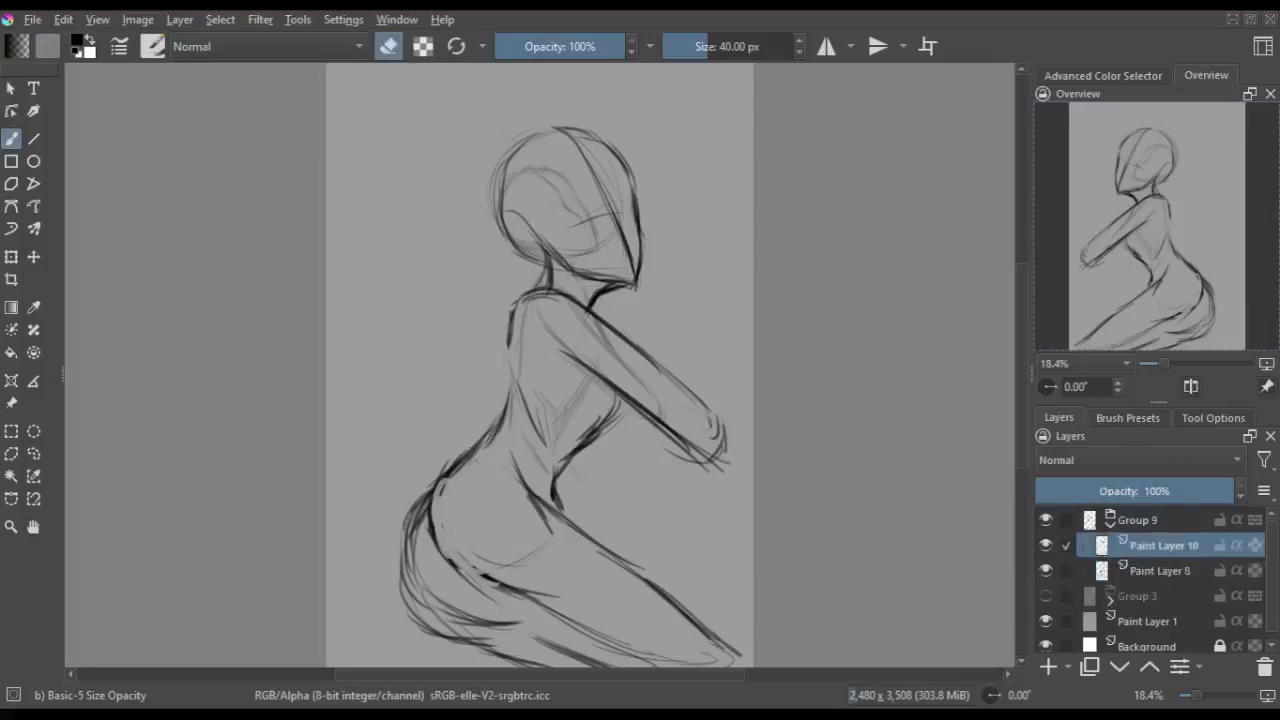
drag(505, 505, 425, 615)
key(e)
key(m)
mouse_move(530, 580)
mouse_down()
mouse_move(410, 650)
mouse_move(635, 615)
mouse_up()
key(e)
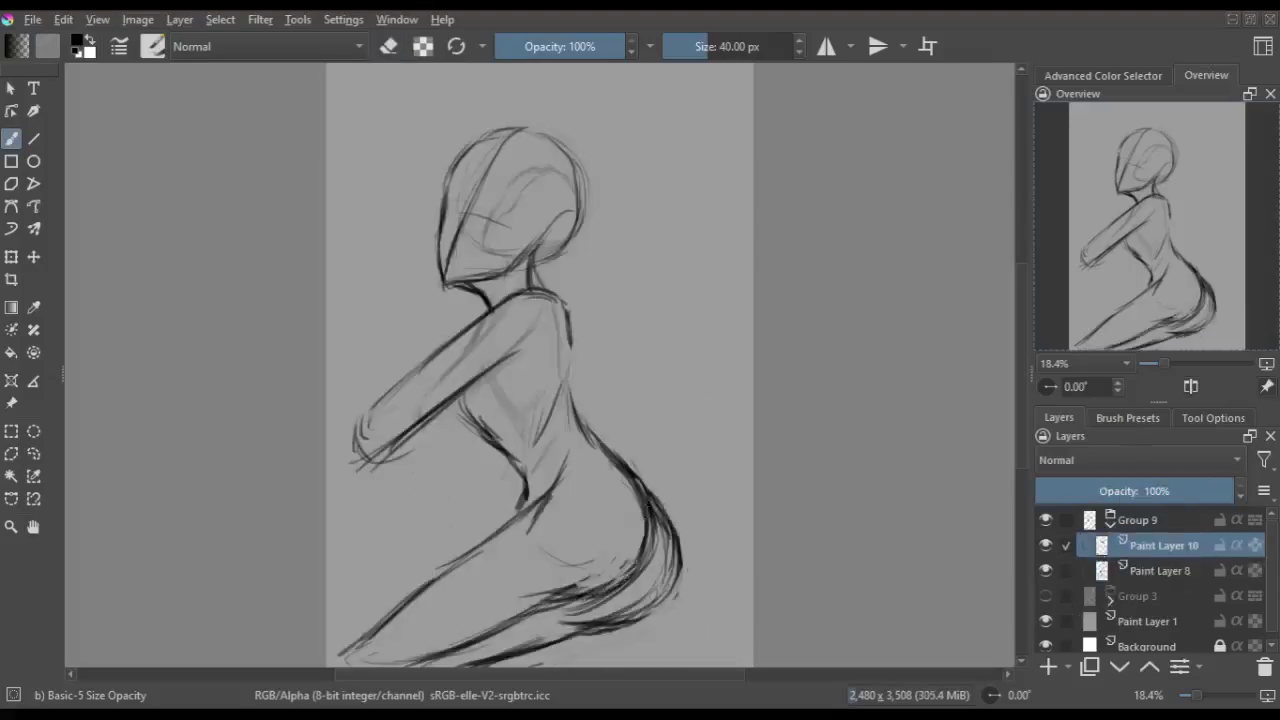
key(m)
key(m)
drag(560, 310, 650, 495)
drag(440, 385, 326, 450)
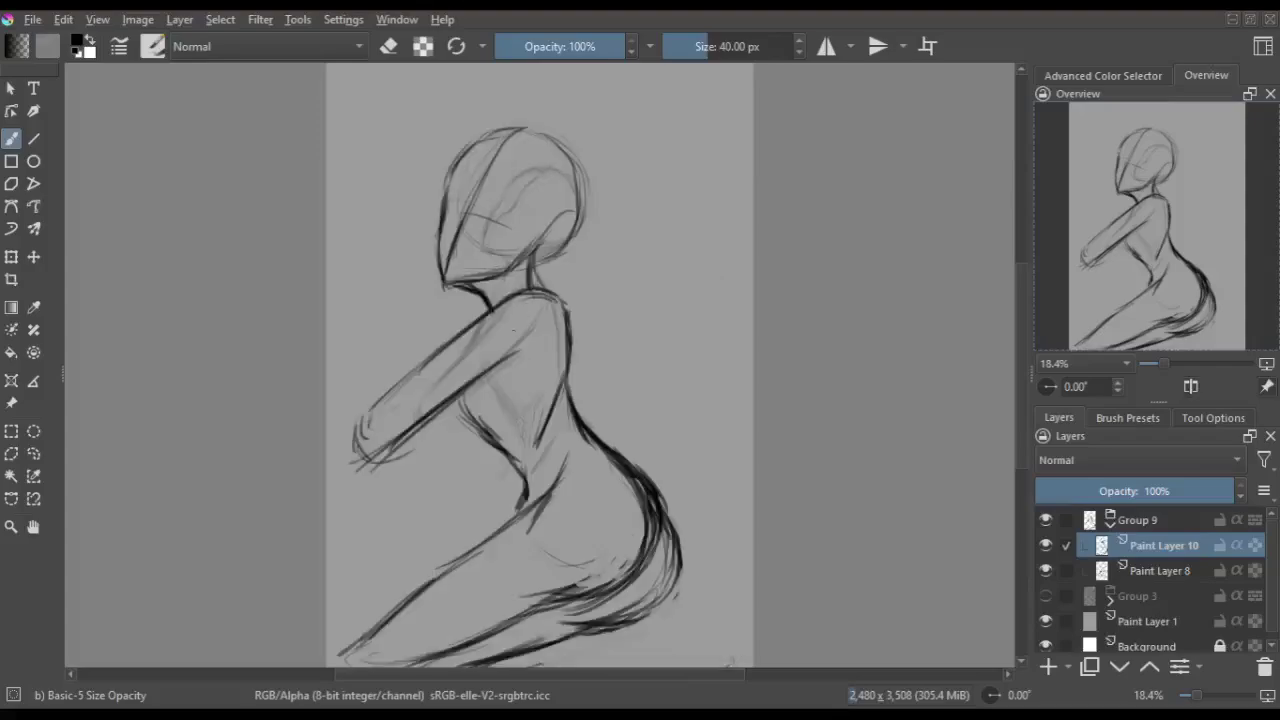
key(ctrl+e)
- Sketch the hands and fingers clasped at the face and the forearm crossing the body
drag(395, 295, 455, 258)
key(m)
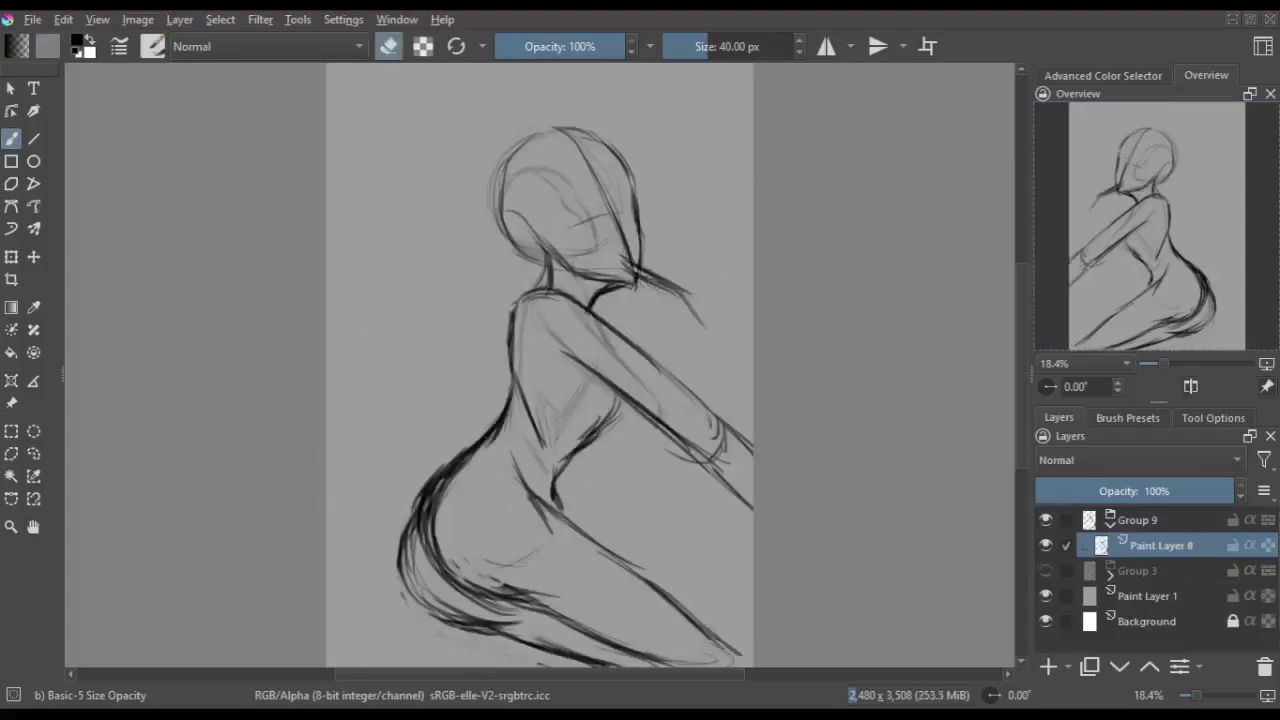
mouse_move(630, 270)
mouse_down()
mouse_move(668, 350)
mouse_move(700, 362)
mouse_move(674, 382)
mouse_up()
key(m)
key(m)
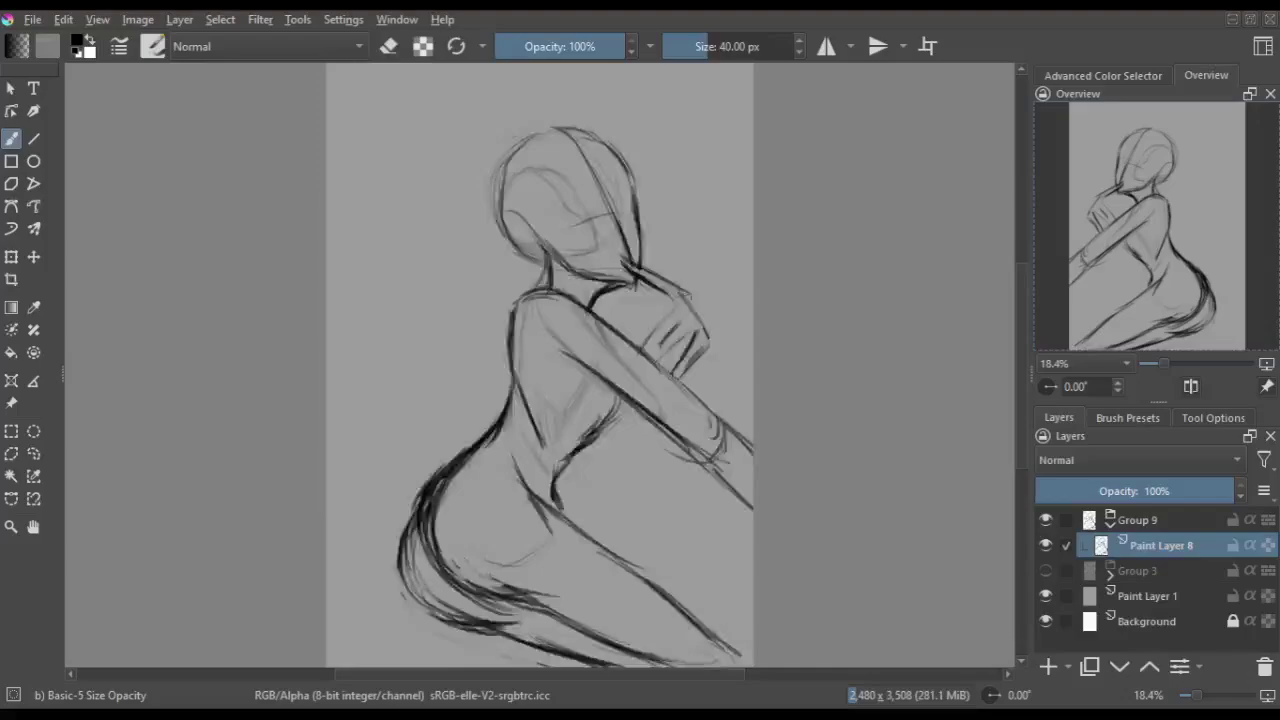
key(m)
drag(388, 332, 426, 360)
key(m)
key(m)
mouse_move(396, 298)
mouse_down()
mouse_move(416, 324)
mouse_move(374, 366)
mouse_up()
key(m)
drag(610, 308, 645, 330)
key(m)
key(e)
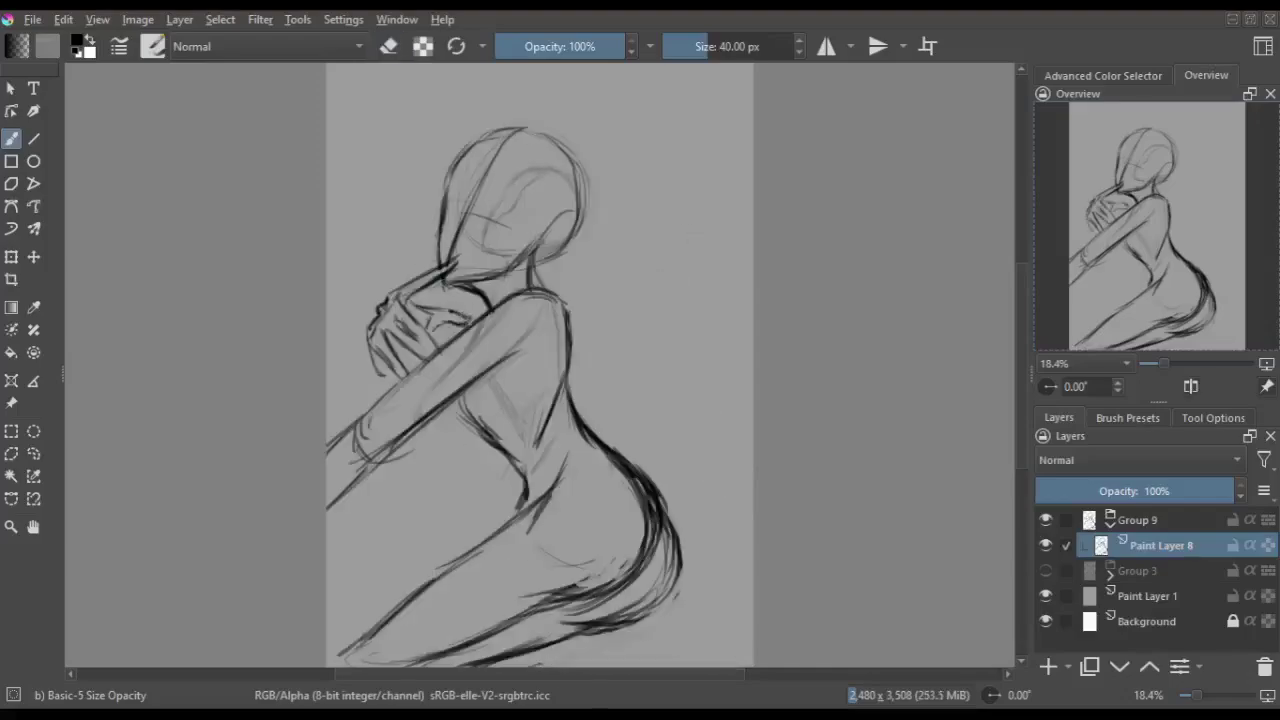
key(m)
drag(690, 372, 680, 502)
key(m)
drag(462, 418, 436, 506)
key(m)
- Sketch feathered wings spreading from the shoulder, plus the far wing above the head
key(m)
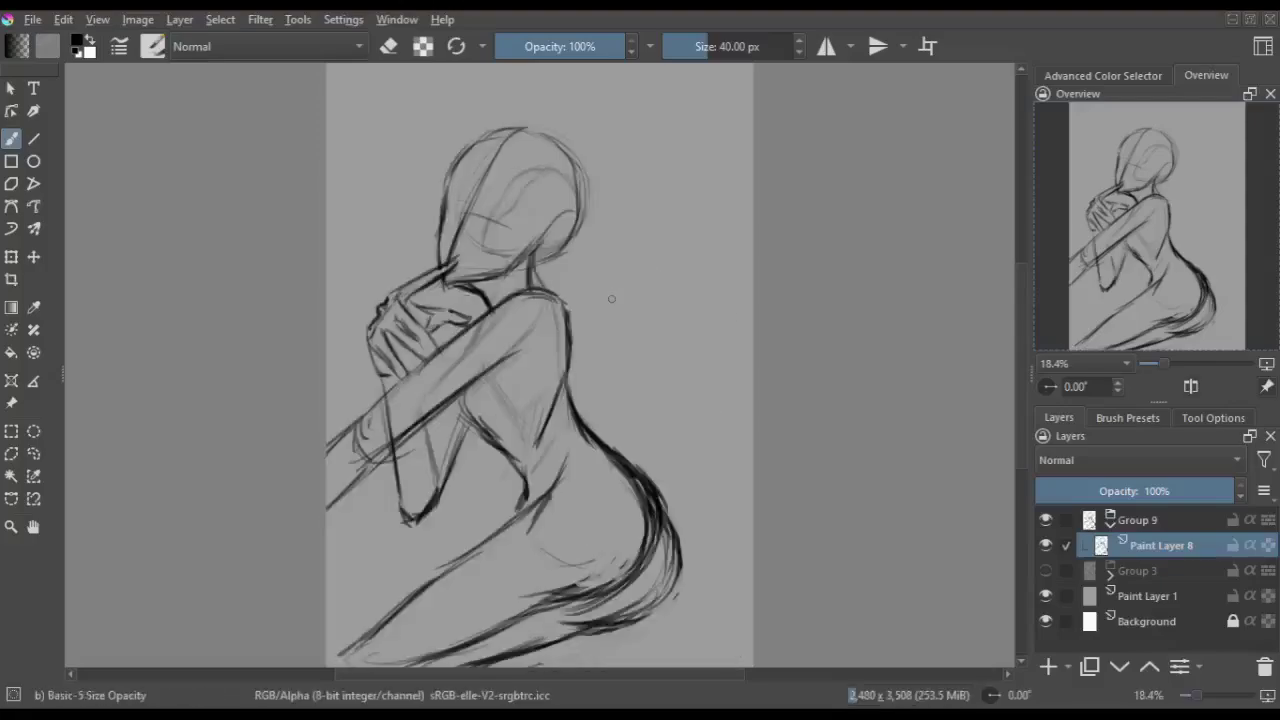
key(m)
drag(552, 288, 742, 254)
key(m)
key(m)
drag(402, 356, 330, 373)
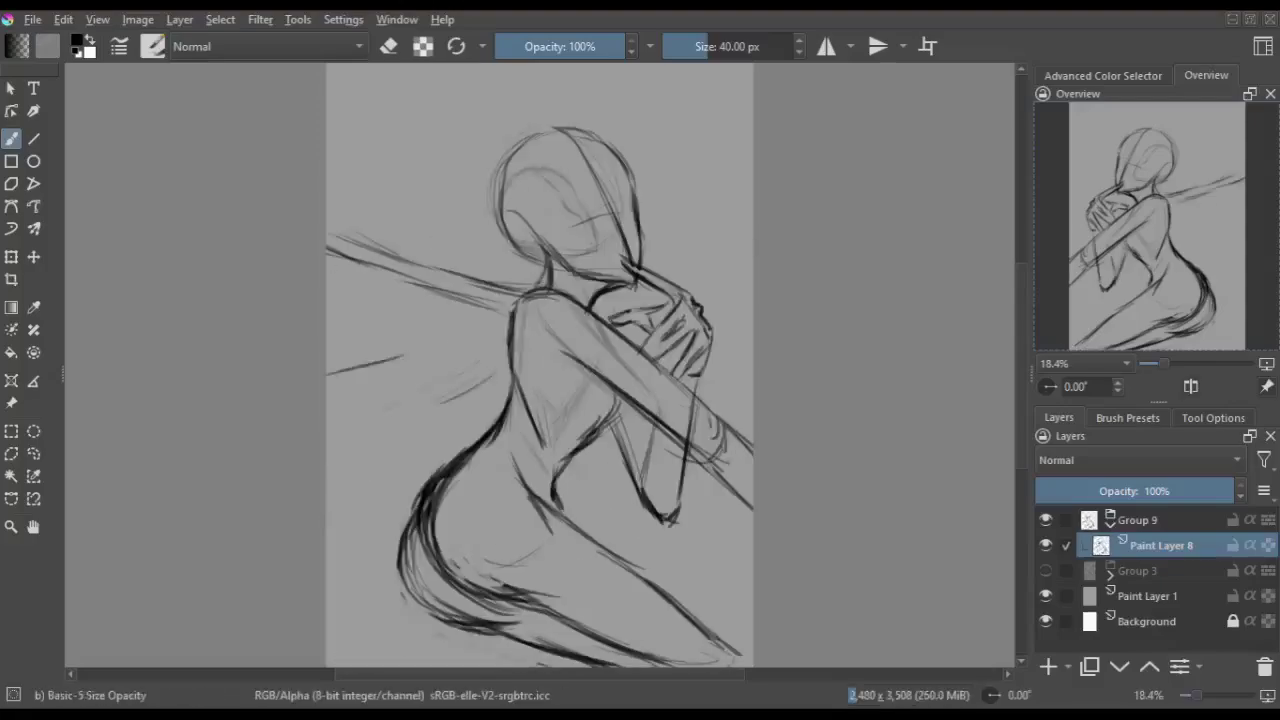
key(m)
drag(745, 300, 675, 378)
drag(700, 300, 572, 346)
key(m)
drag(498, 246, 422, 288)
key(m)
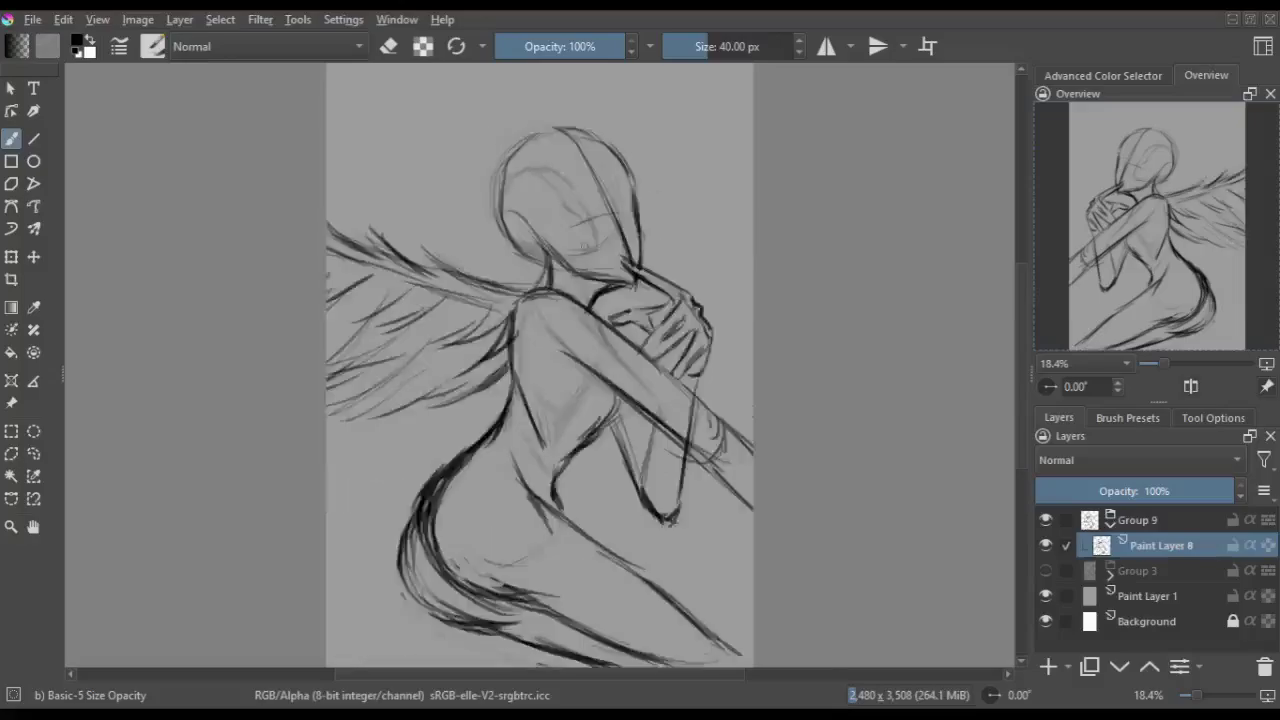
key(m)
key(m)
key(m)
drag(428, 76, 470, 136)
drag(405, 112, 328, 165)
mouse_move(416, 150)
mouse_down()
mouse_move(370, 270)
mouse_move(370, 236)
mouse_up()
key(m)
drag(656, 152, 624, 190)
drag(710, 218, 674, 284)
key(m)
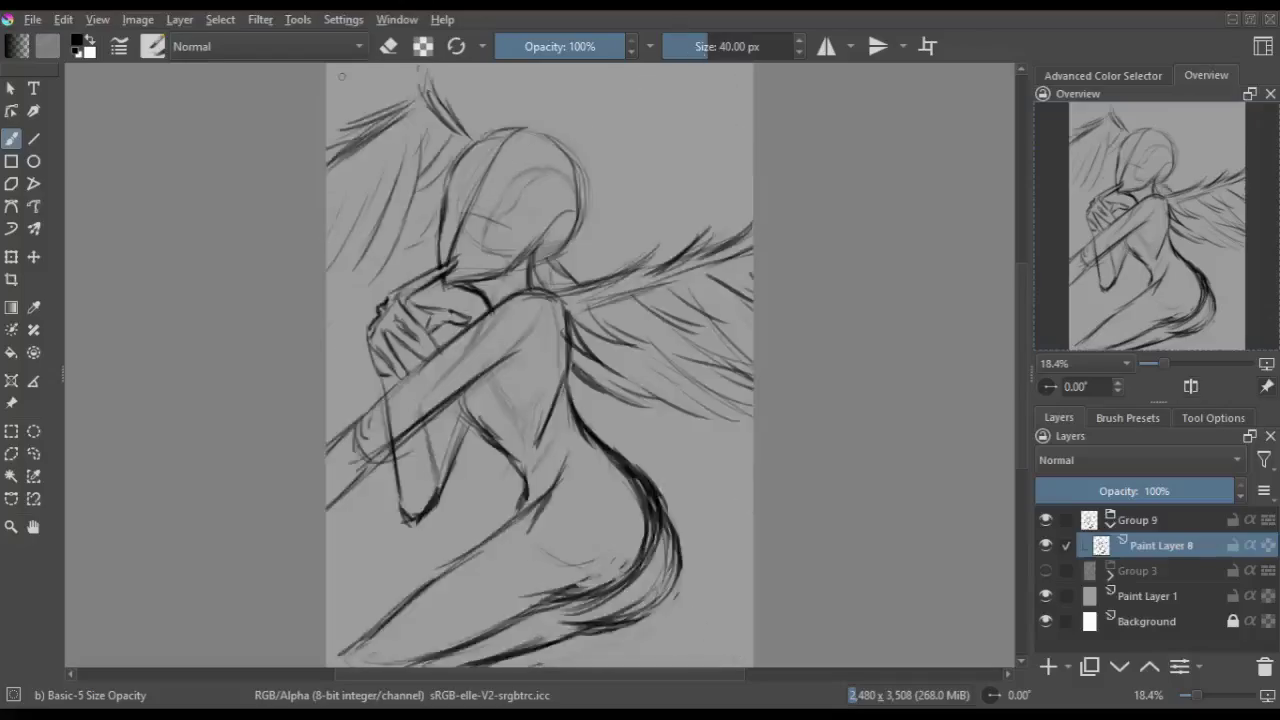
- Lower the sketch layer's opacity and add a new layer for clean line work
key(m)
scroll(538, 365, down, 2)
key(m)
key(m)
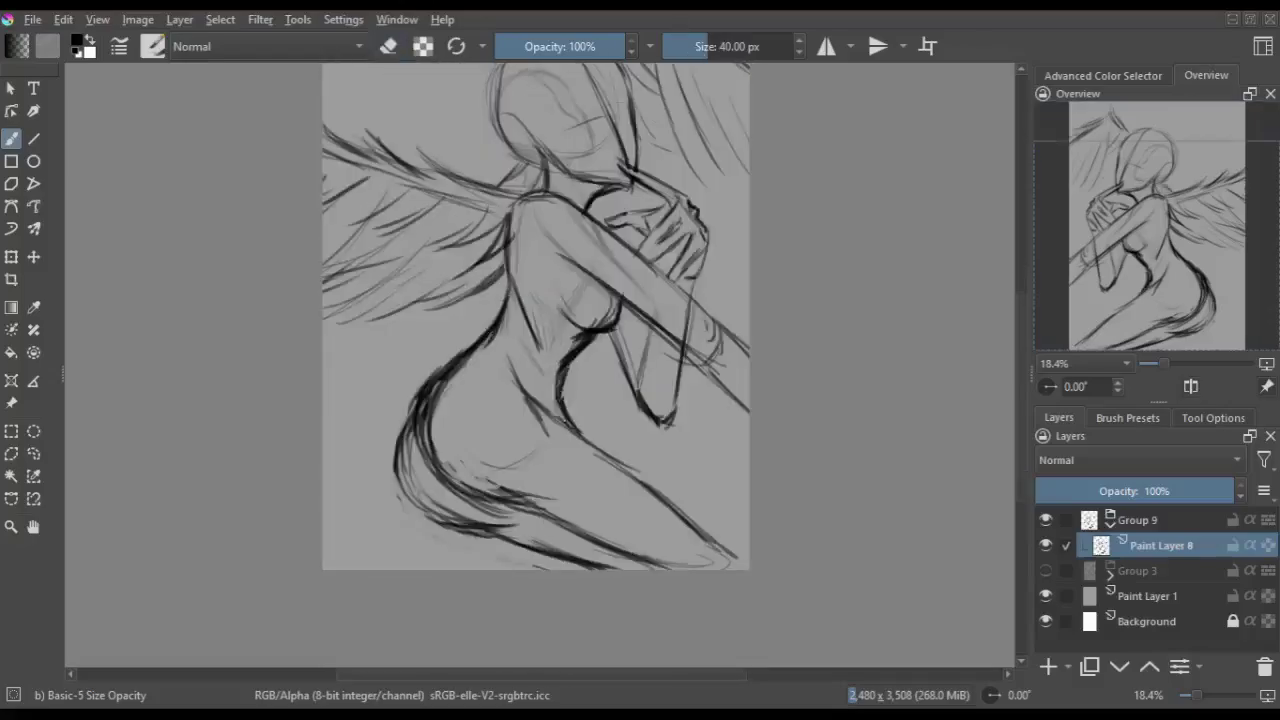
key(m)
click(1100, 491)
key(Insert)
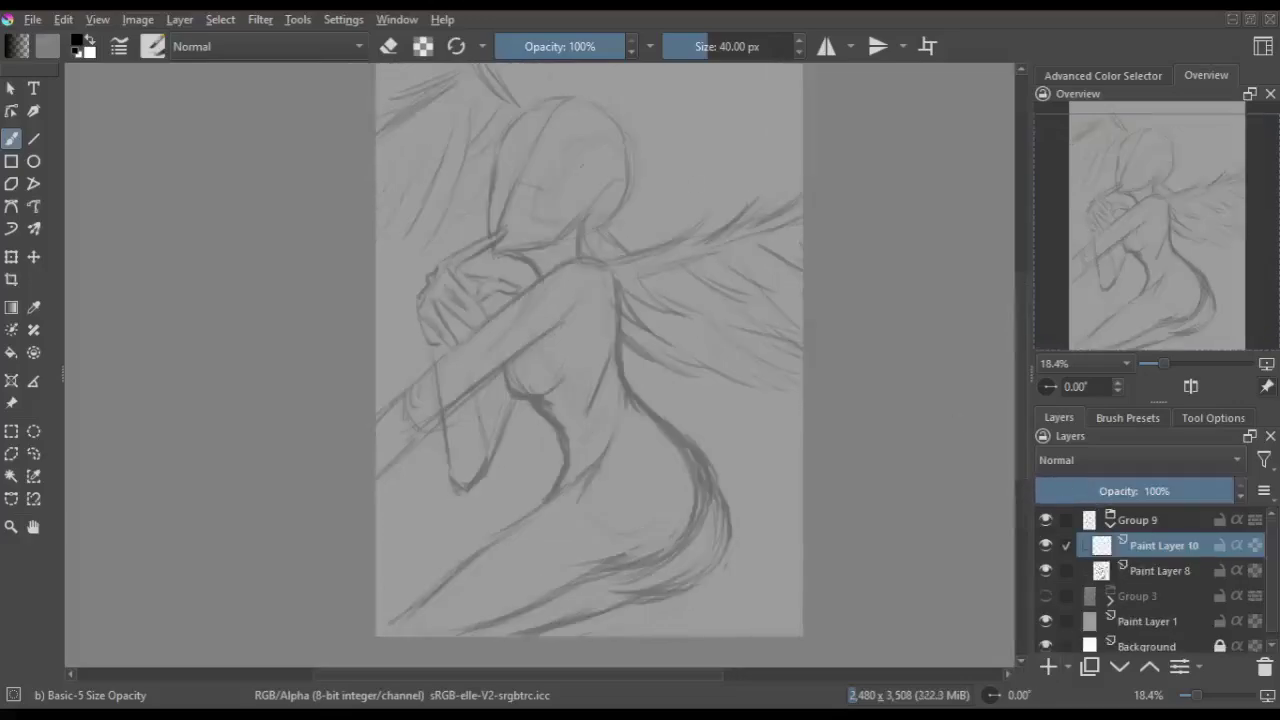
- Draw the closed eye line and a short stroke beneath it on the face
key(m)
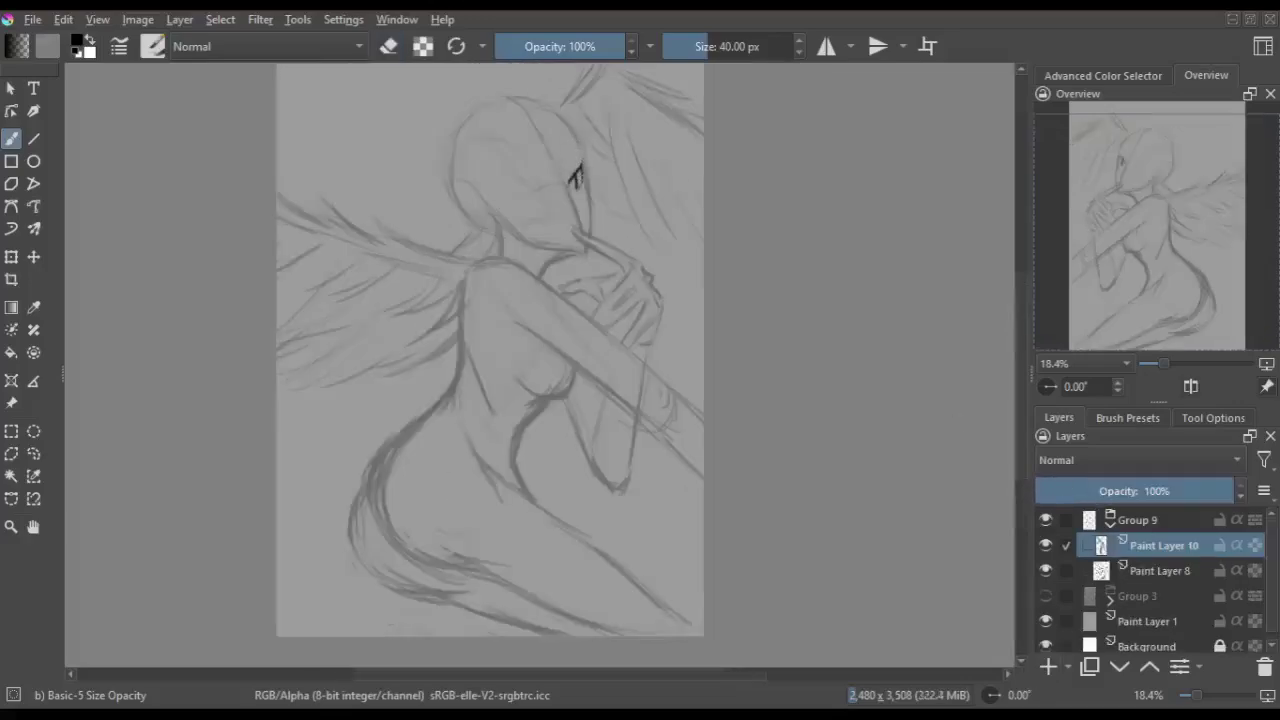
key(m)
drag(532, 196, 562, 210)
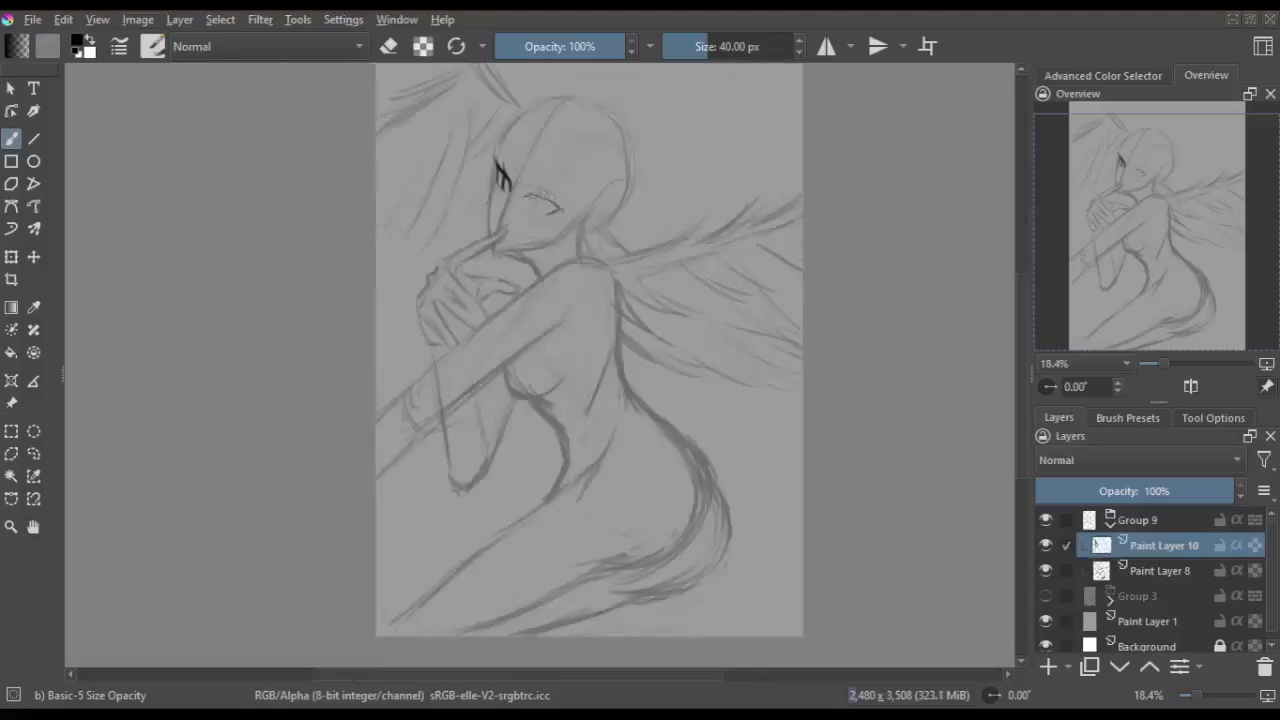
key(m)
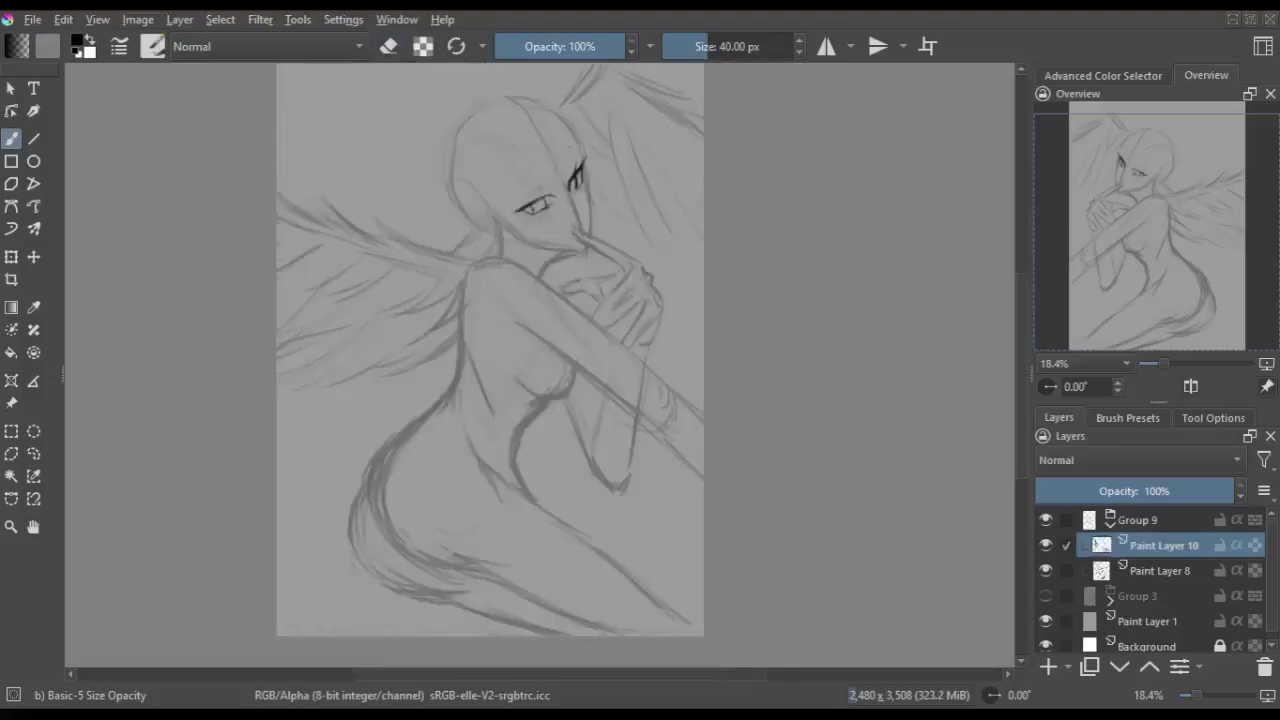
key(m)
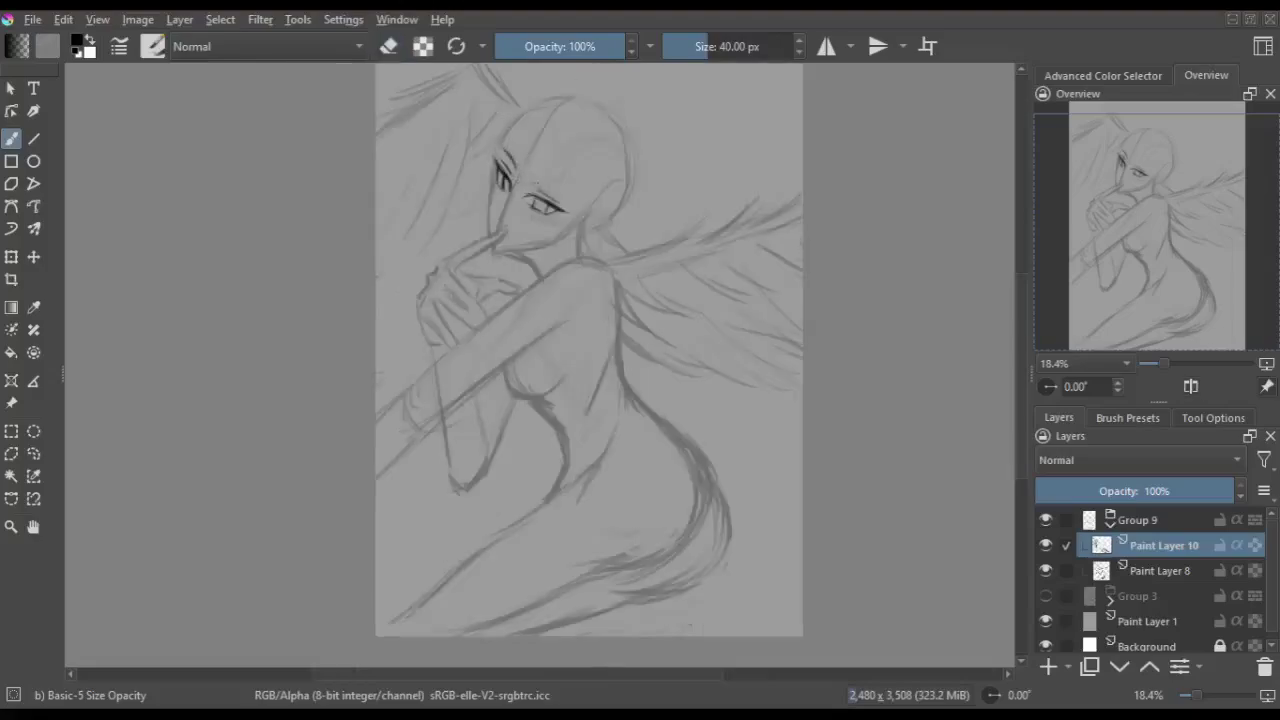
drag(508, 197, 502, 208)
key(m)
key(m)
- Add a layer for skin colour and pick a pink tone in the colour selector
key(Insert)
click(1103, 75)
click(1114, 243)
- Select the Basic-1 brush preset and return to the layers list
click(1127, 418)
click(1066, 506)
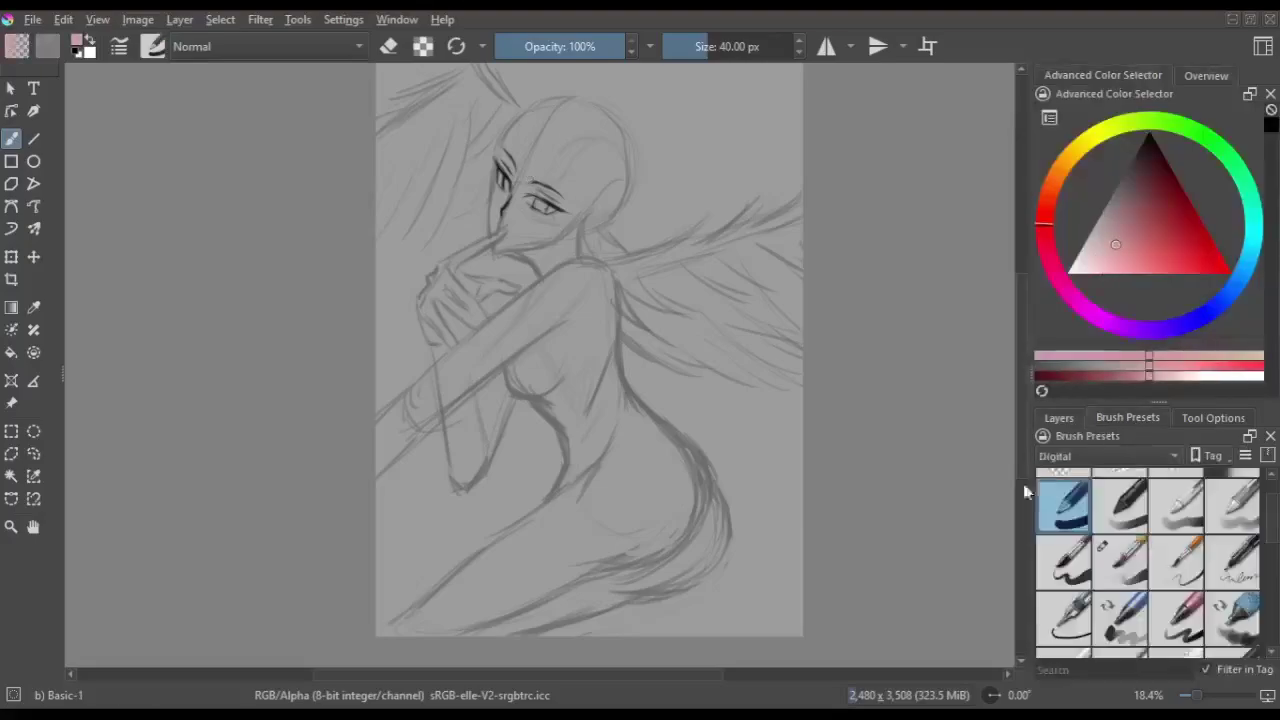
click(1059, 418)
- Paint pink down the face edge and move the skin layer beneath the line art
drag(503, 150, 496, 225)
key(m)
key(ctrl+Page_Down)
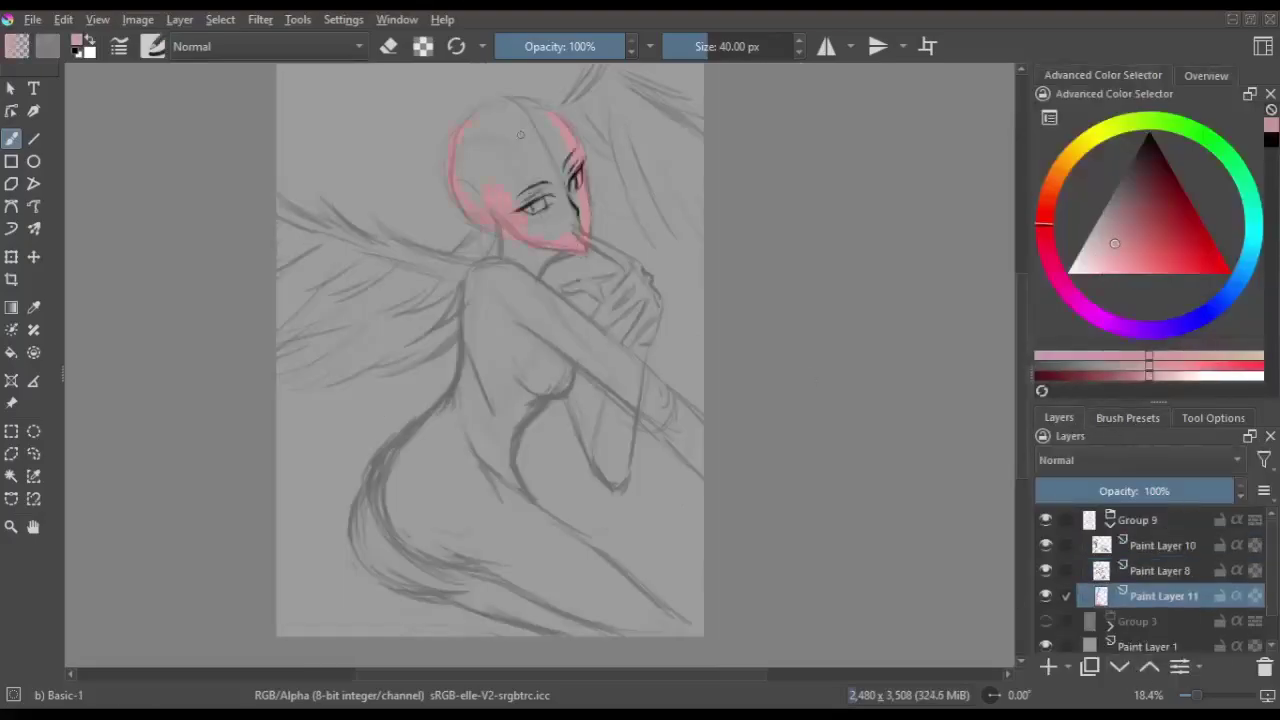
key(m)
key(e)
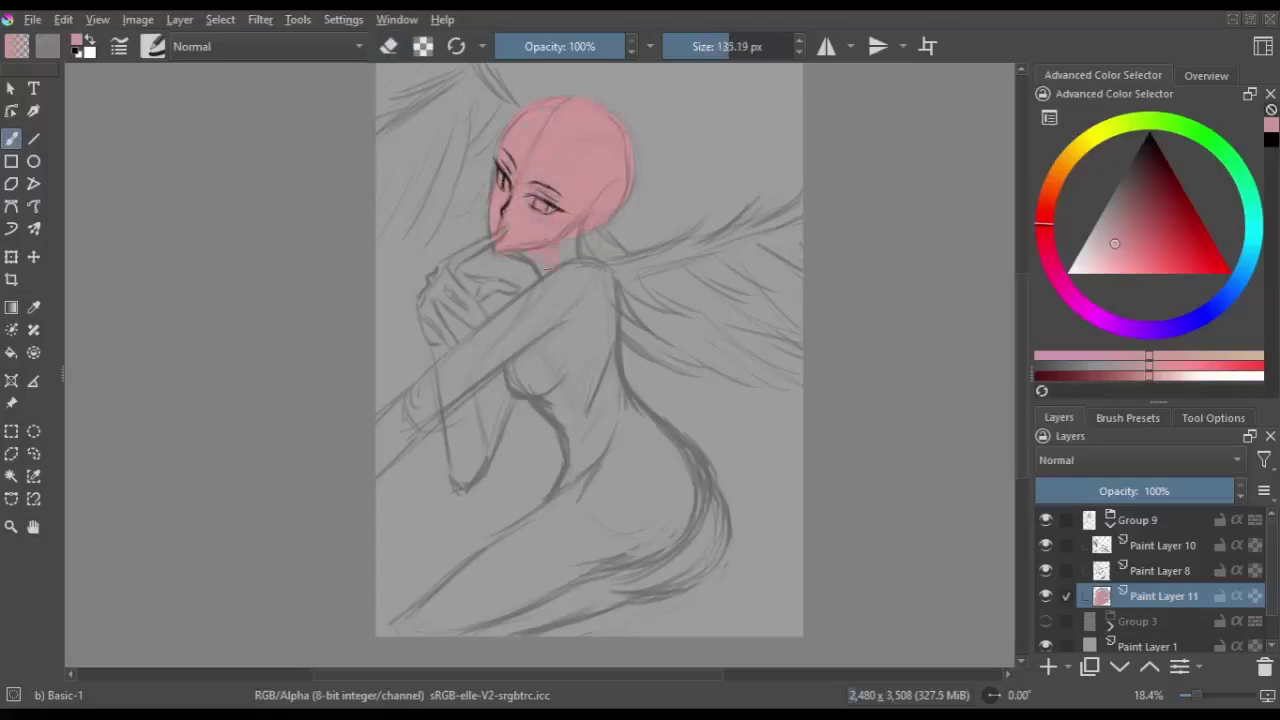
key(m)
key(m)
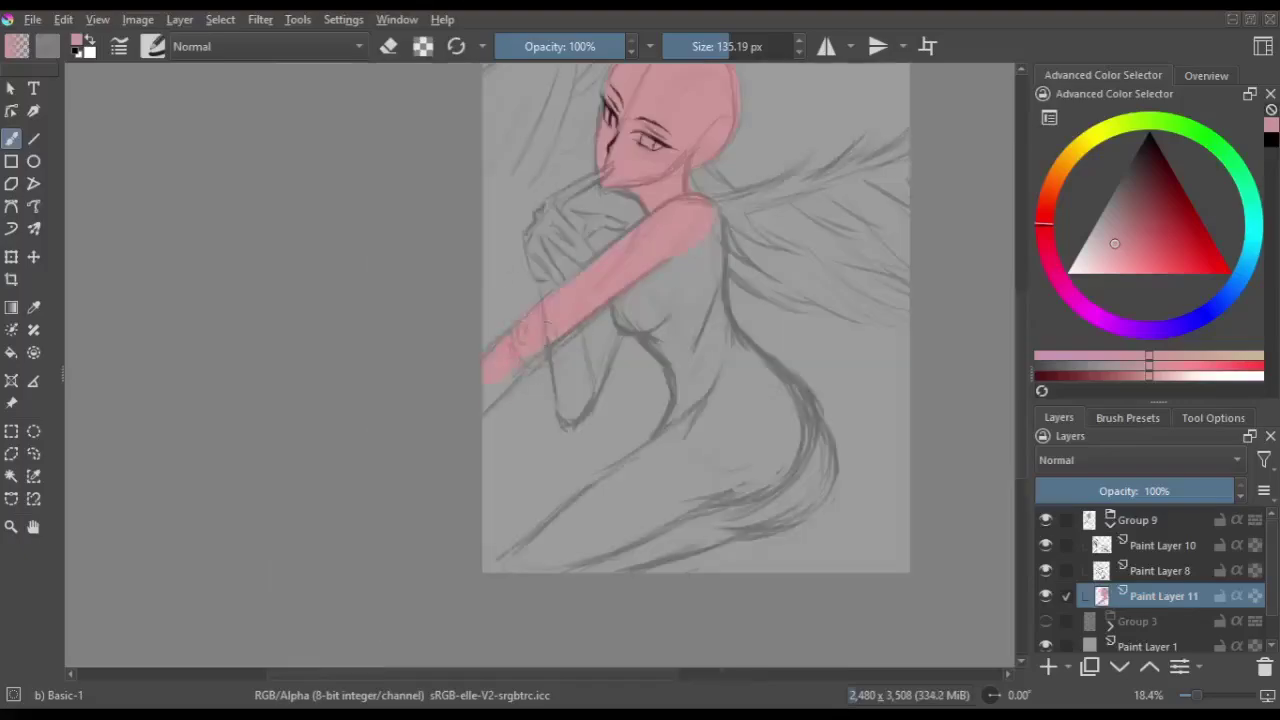
- On a new layer, paint a dark red finger stroke near the mouth
key(m)
key(e)
drag(400, 300, 483, 379)
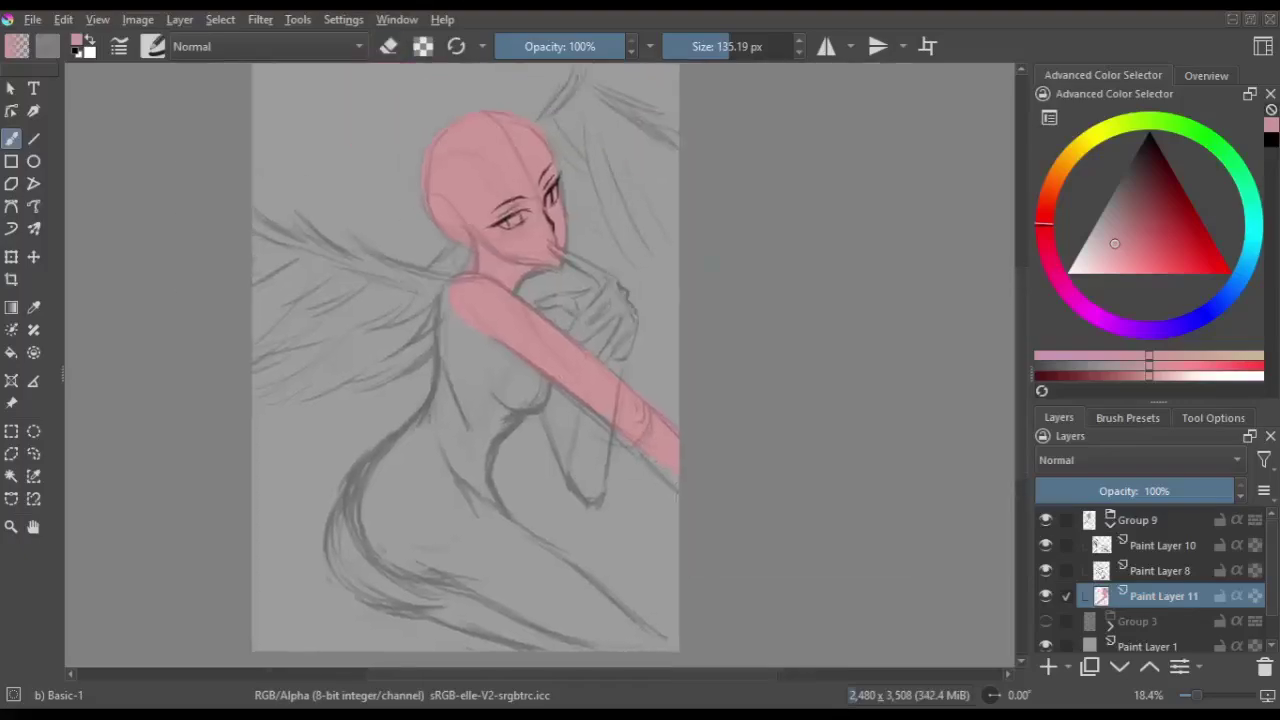
key(Insert)
key(e)
mouse_move(552, 244)
mouse_down()
mouse_move(612, 276)
mouse_move(636, 318)
mouse_up()
- Paint the hand's fingers and the torso under the arm dark red
key(m)
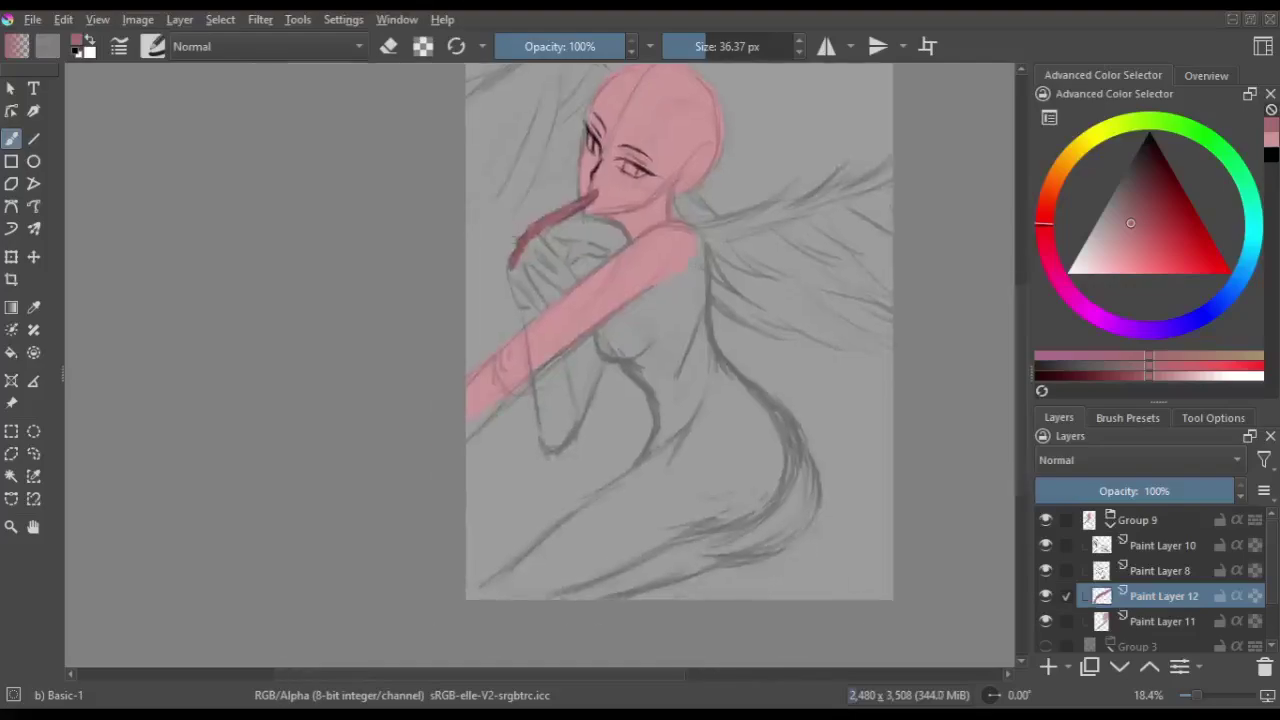
key(m)
key(m)
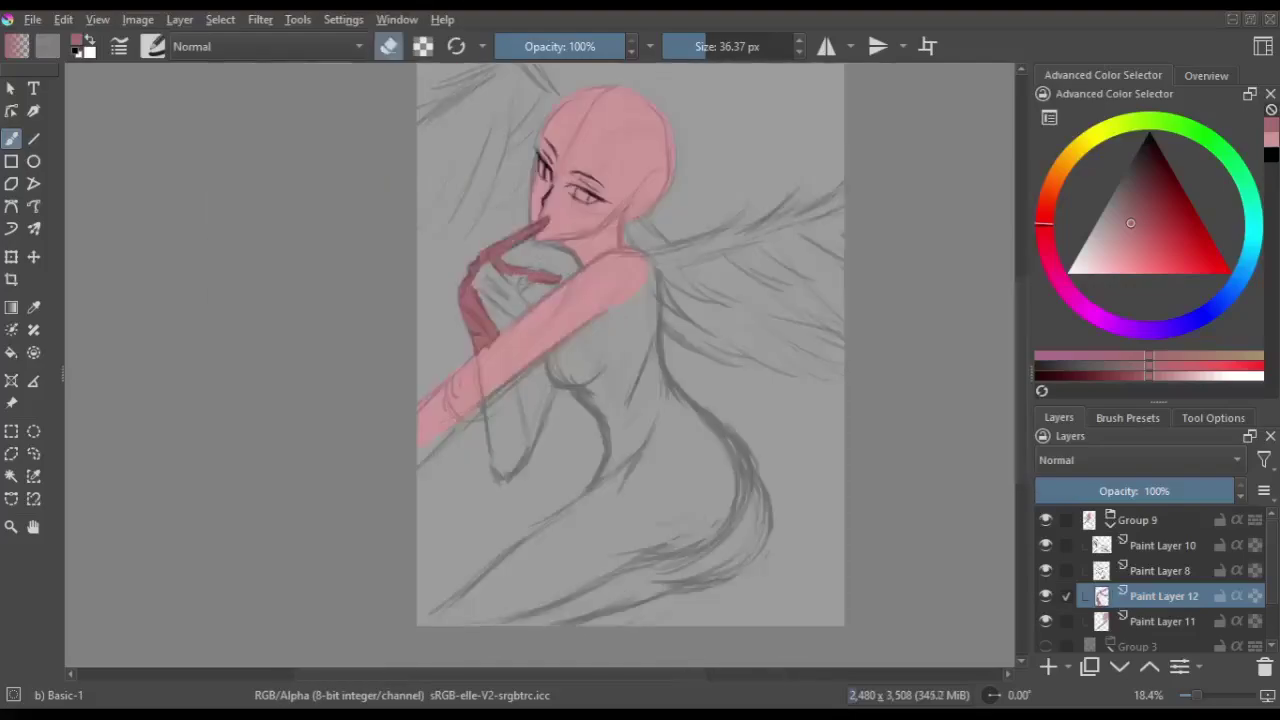
key(m)
drag(560, 288, 595, 330)
key(bracketright)
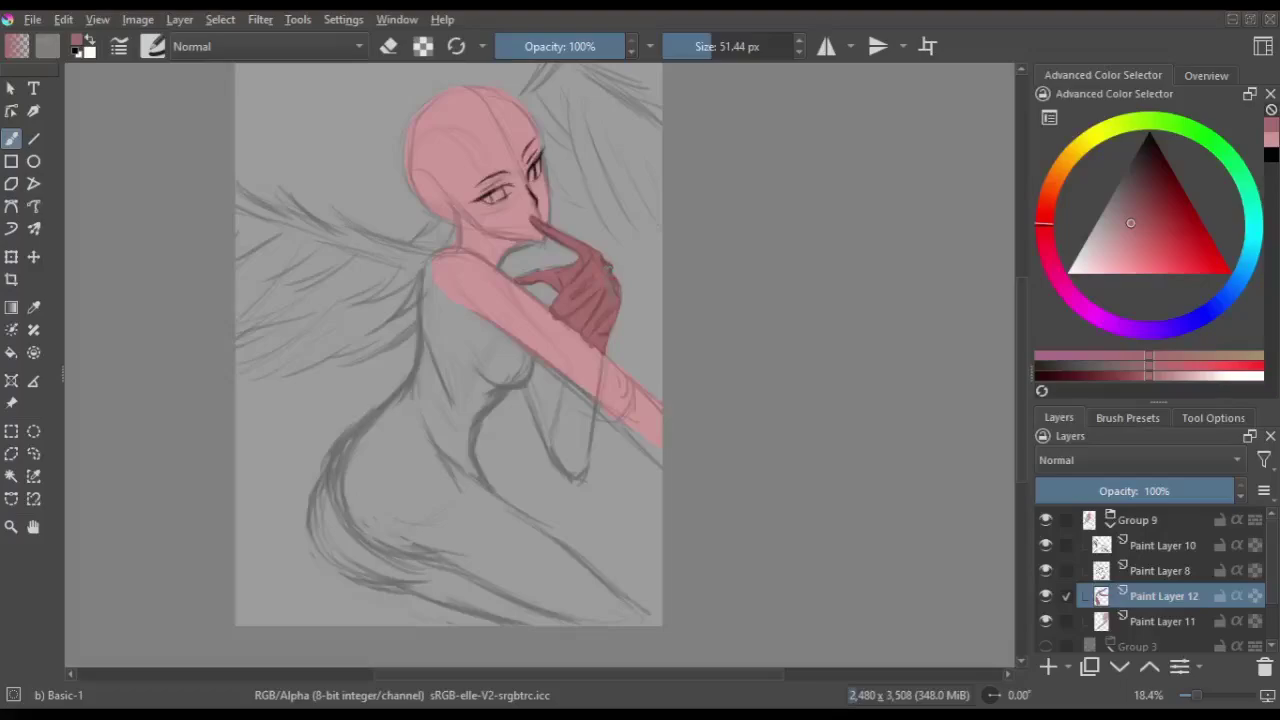
key(m)
key(Insert)
key(bracketleft)
key(bracketleft)
key(m)
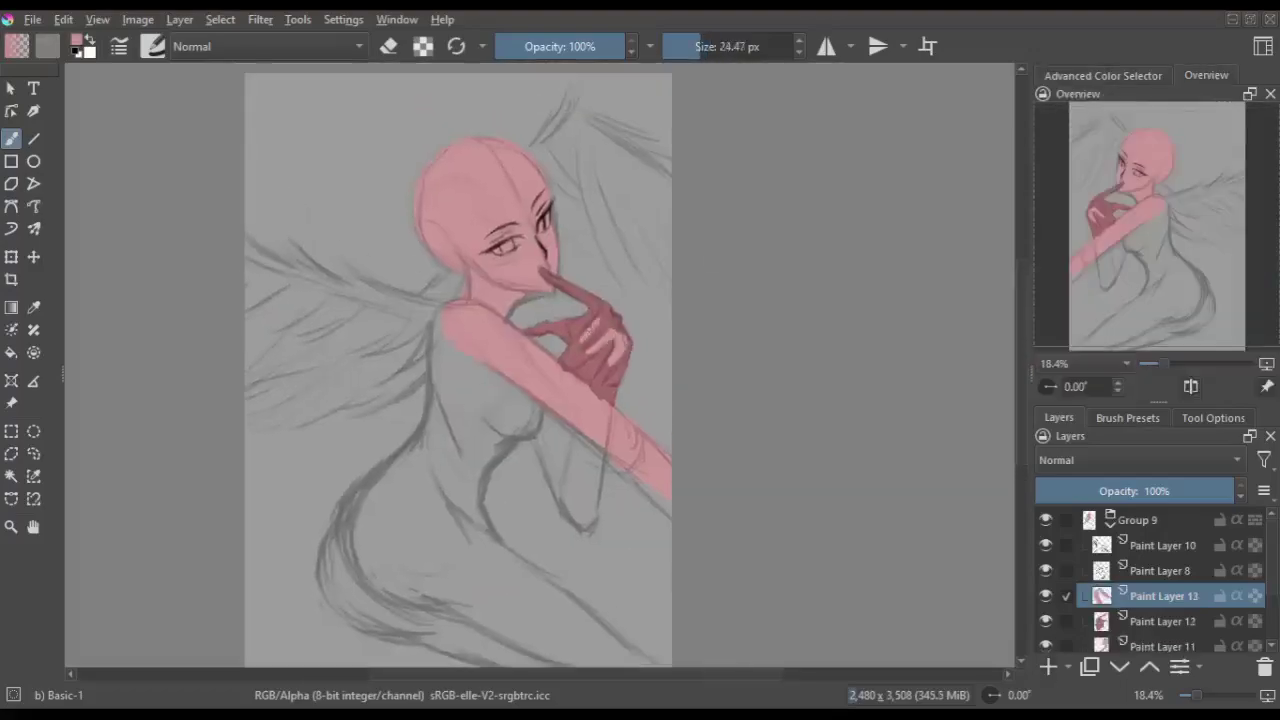
key(m)
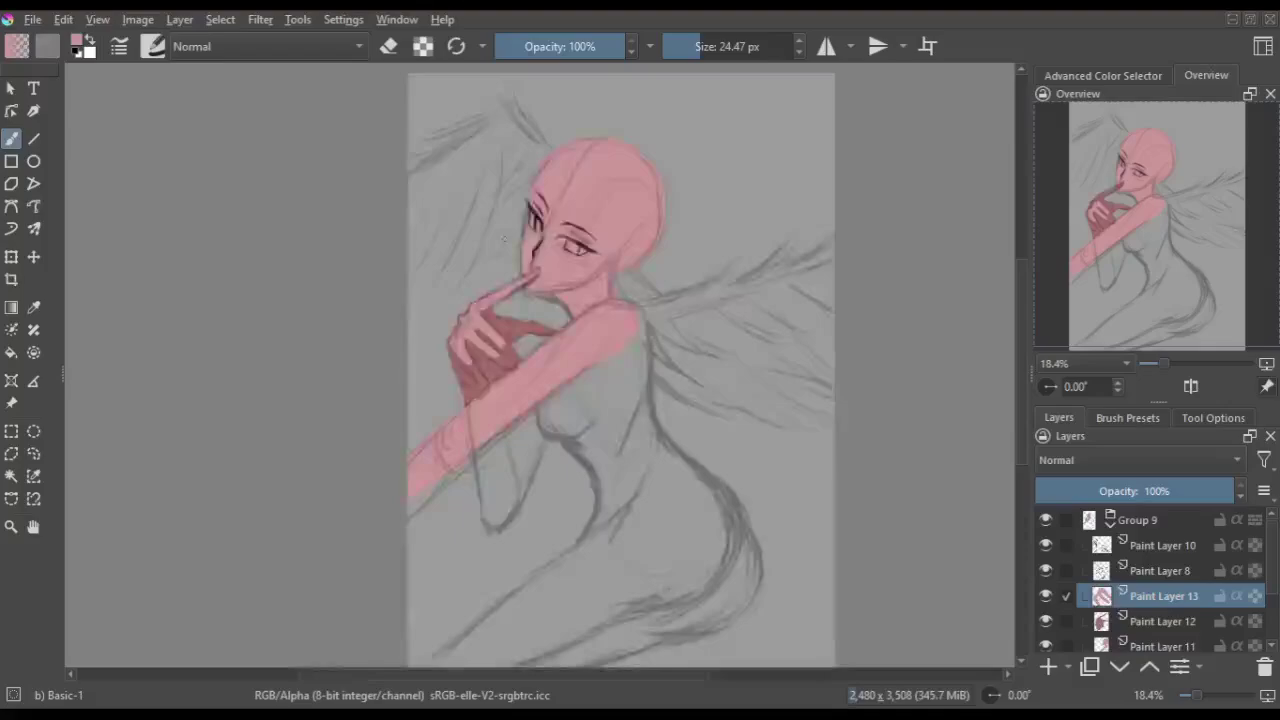
key(m)
key(e)
key(m)
key(m)
key(e)
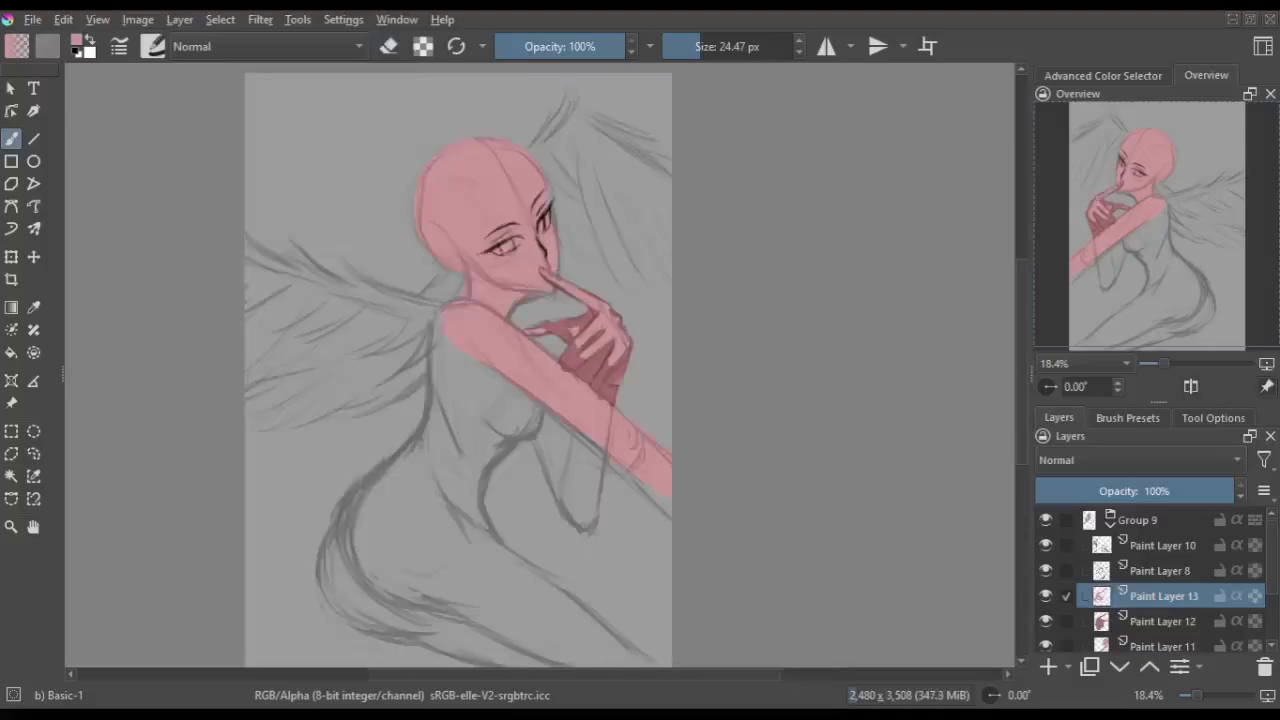
key(Page_Down)
drag(548, 440, 585, 520)
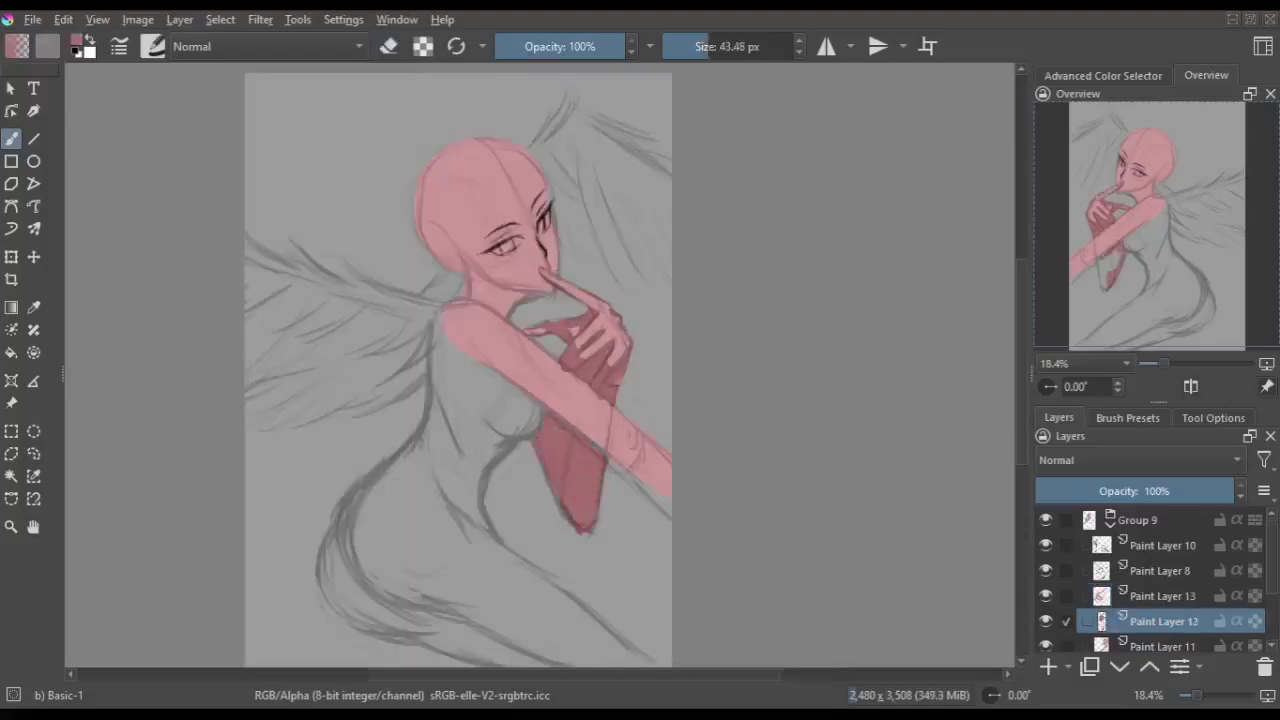
- Paint pink over the lower body on Paint Layer 11, then group layers 13–11 into Group 14
key(m)
key(bracketleft)
key(bracketleft)
key(m)
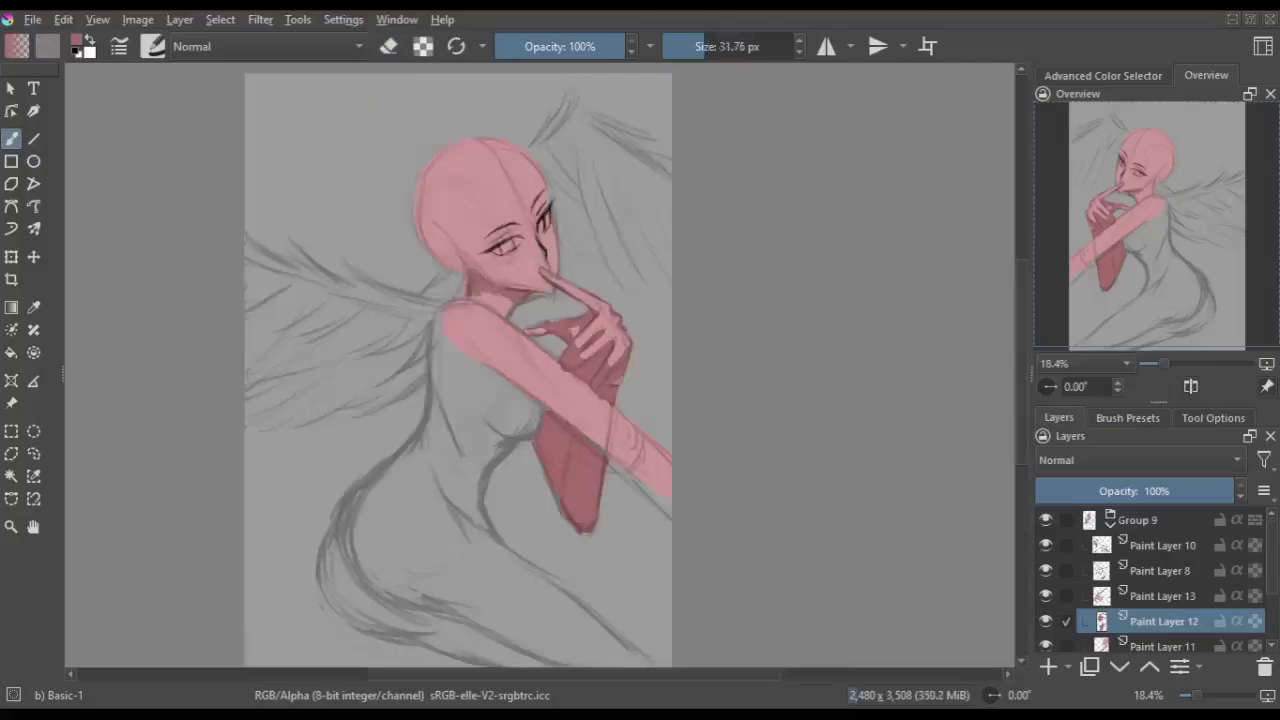
key(m)
key(Page_Down)
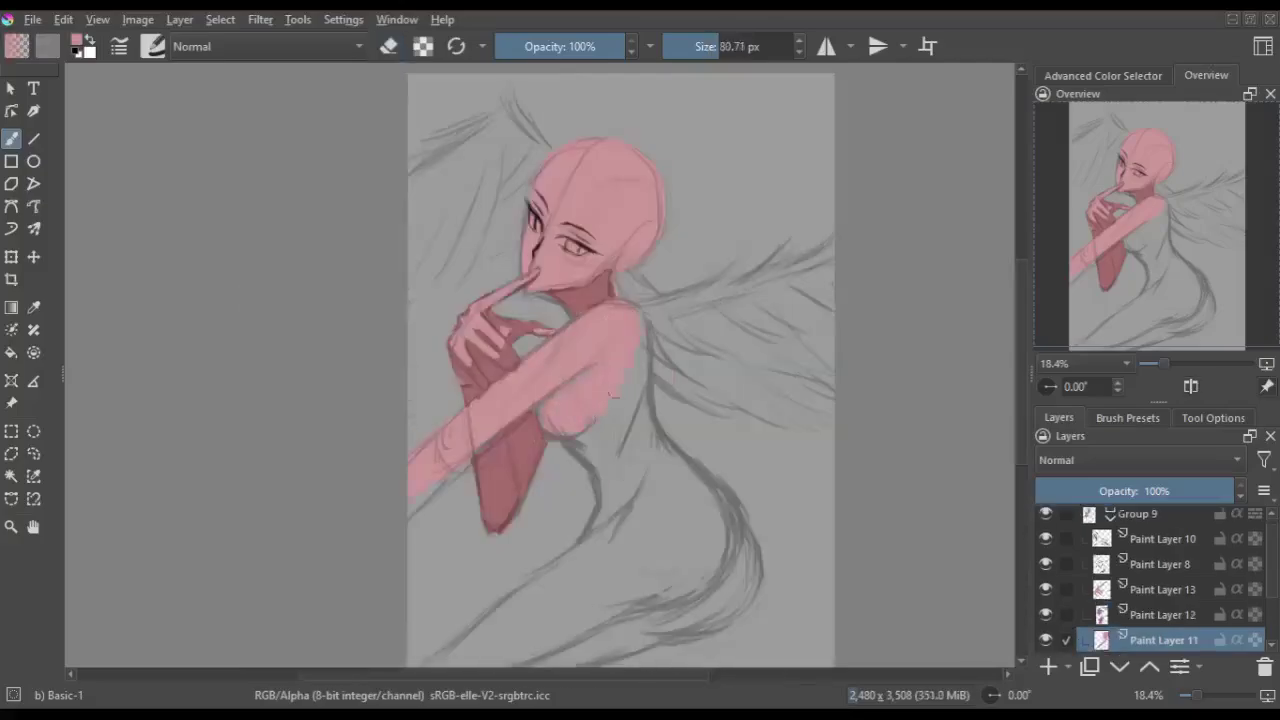
key(m)
key(m)
key(bracketright)
key(bracketright)
key(bracketright)
drag(520, 560, 395, 665)
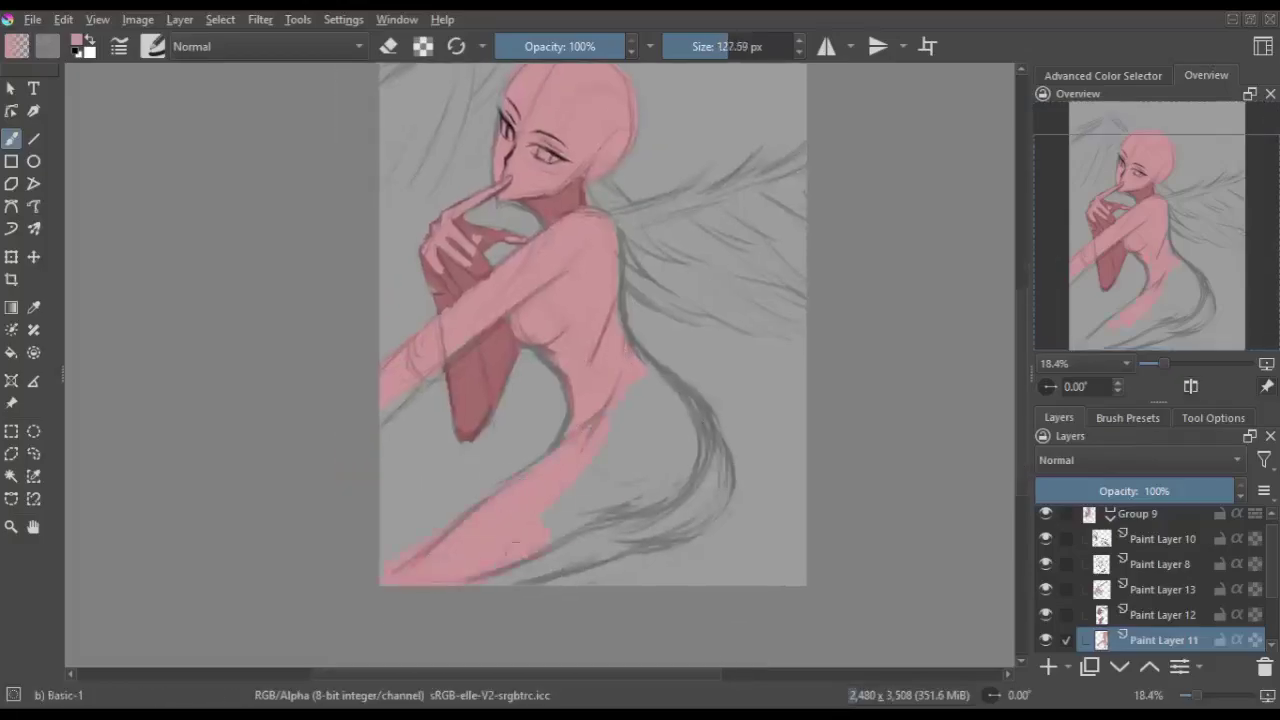
key(m)
key(ctrl+z)
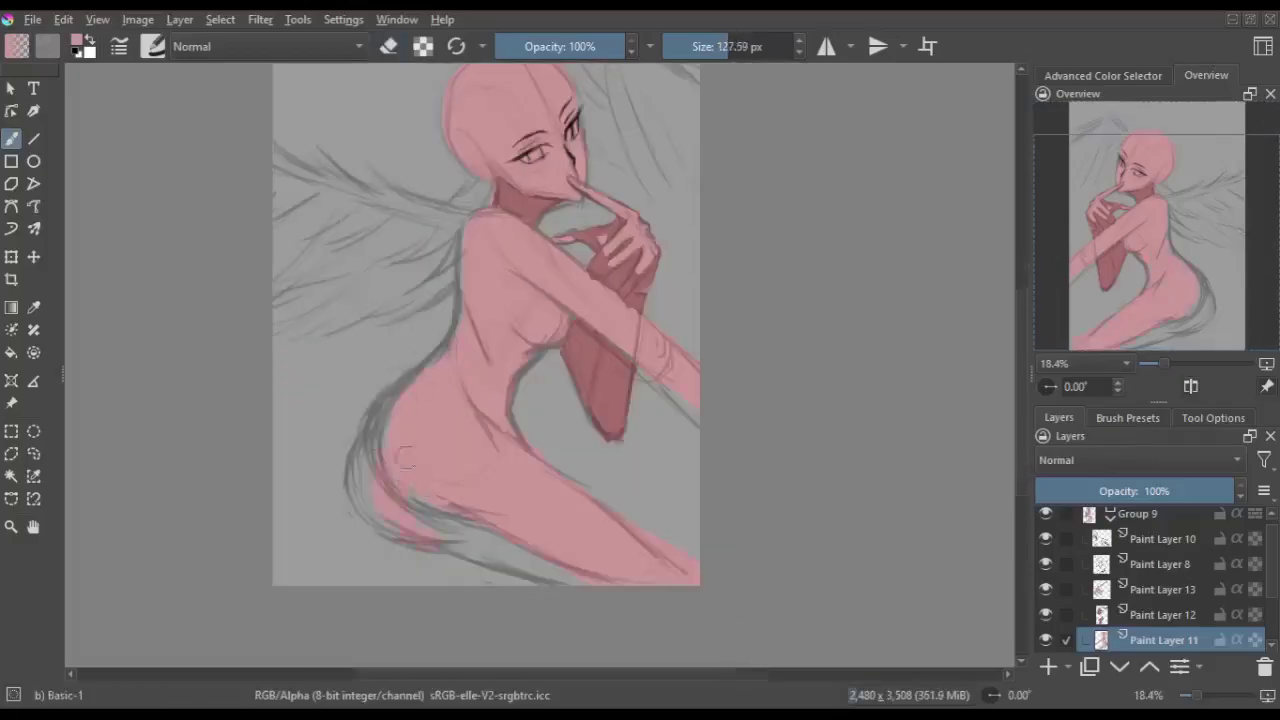
drag(405, 457, 445, 315)
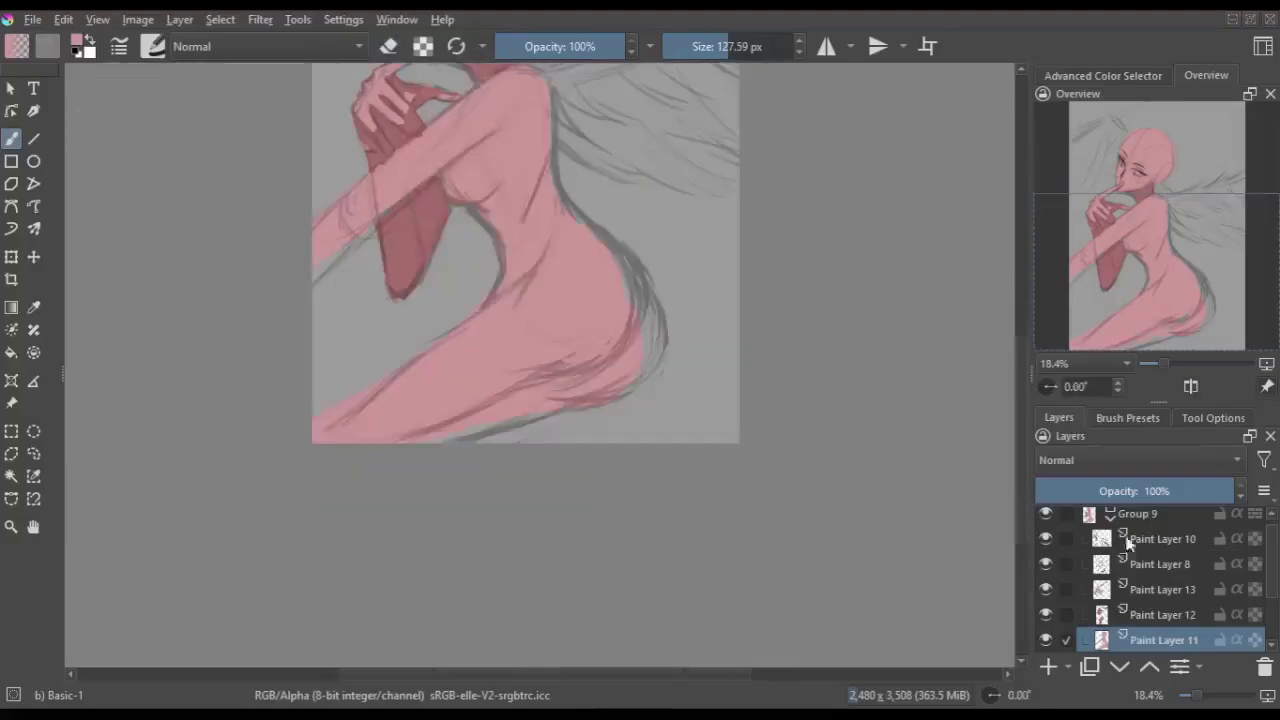
shift+click(1160, 589)
key(ctrl+g)
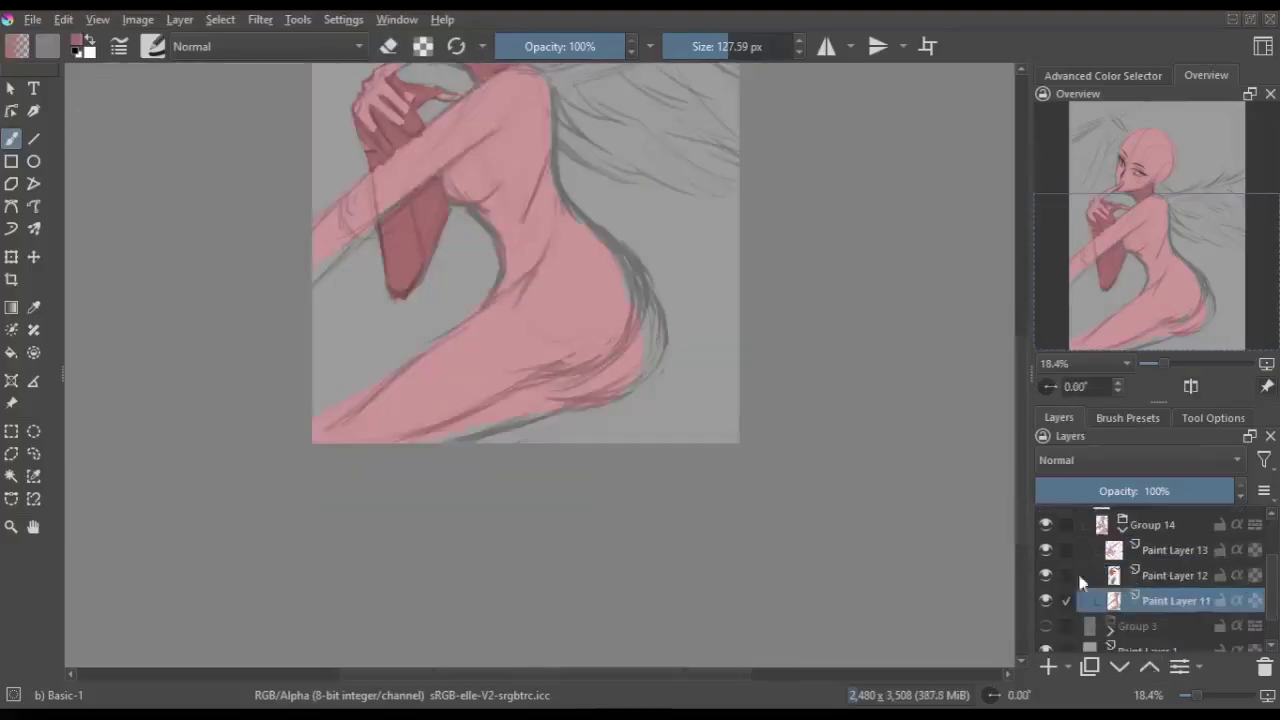
- On a new clipped layer, shade the hip and thigh with dark red
key(Insert)
click(1237, 600)
drag(410, 395, 630, 310)
drag(490, 400, 610, 340)
key(m)
drag(455, 370, 535, 300)
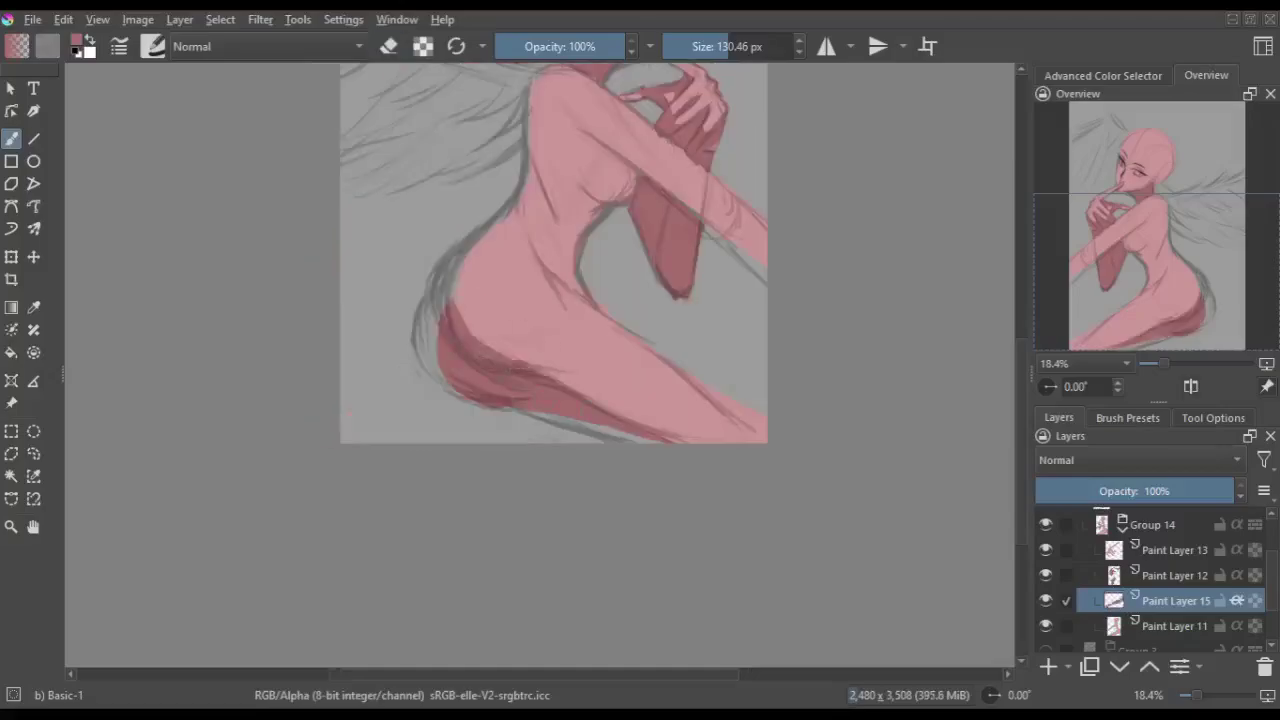
key(m)
- Add dark red shading strokes along the arm and upper body
drag(560, 250, 560, 390)
drag(641, 372, 590, 440)
key(m)
drag(535, 298, 475, 340)
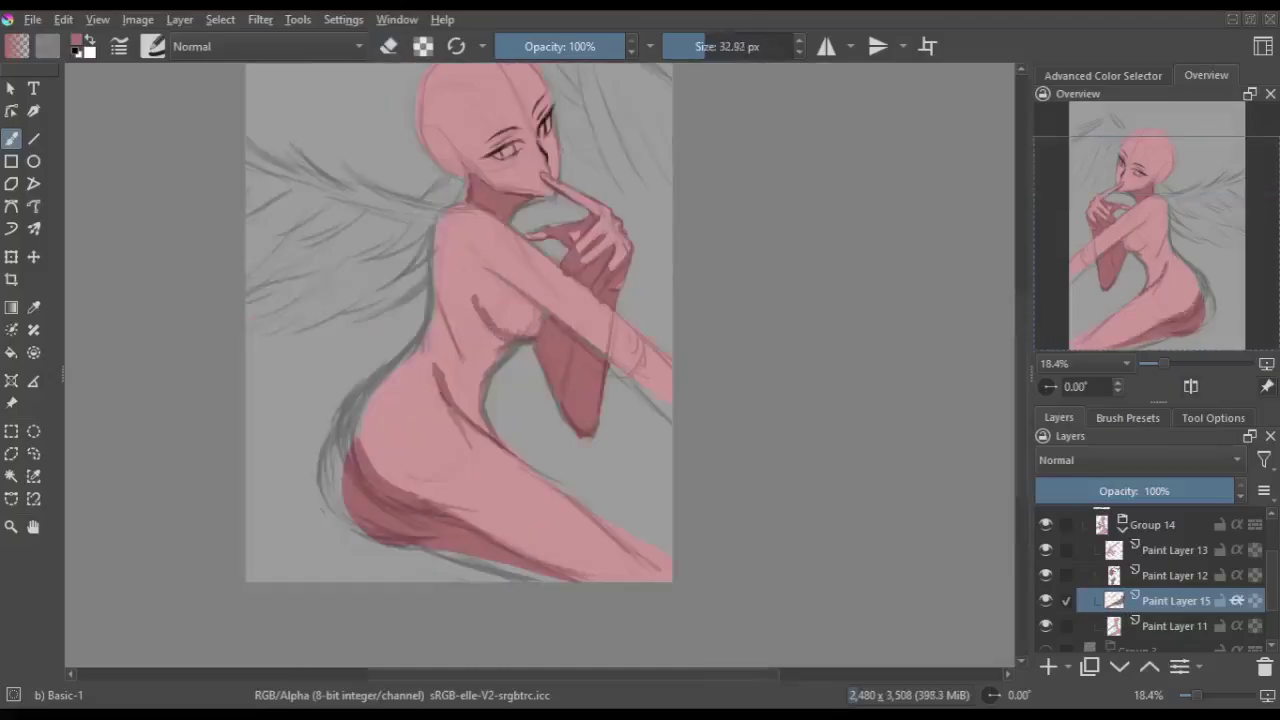
key(m)
mouse_move(572, 332)
mouse_down()
mouse_move(615, 412)
mouse_move(562, 455)
mouse_up()
key(m)
drag(454, 263, 545, 314)
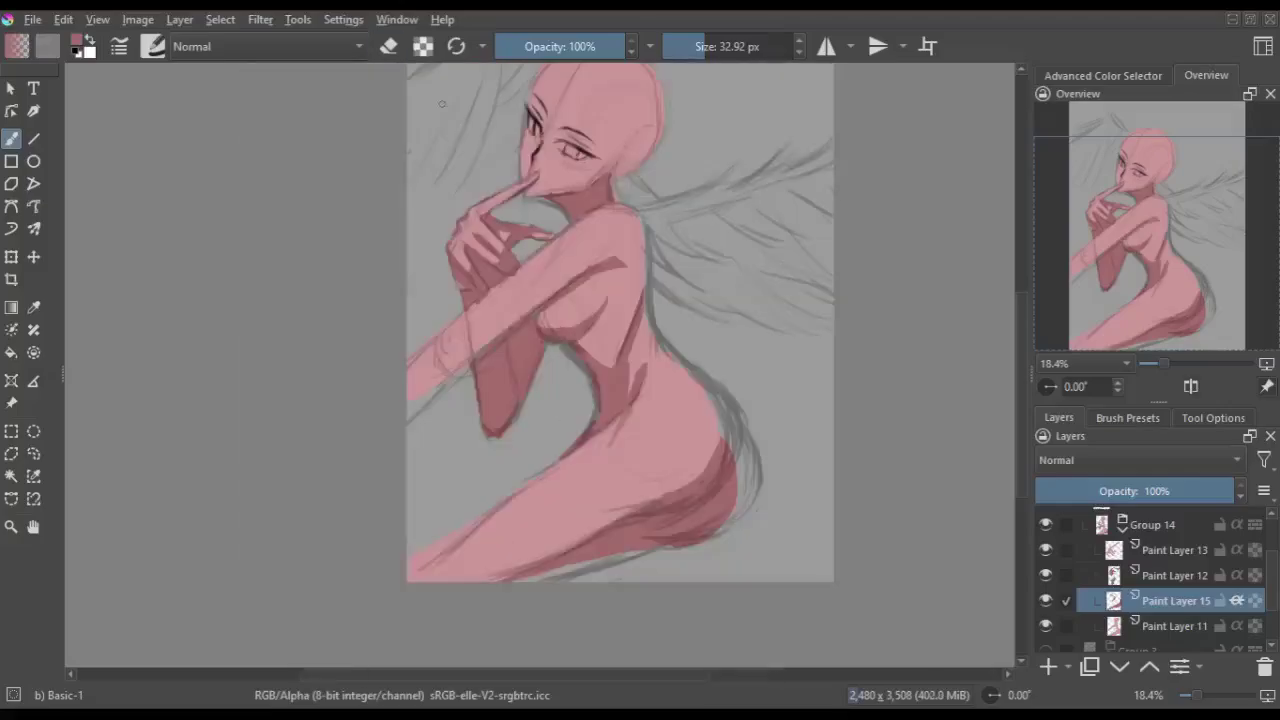
key(m)
key(m)
key(m)
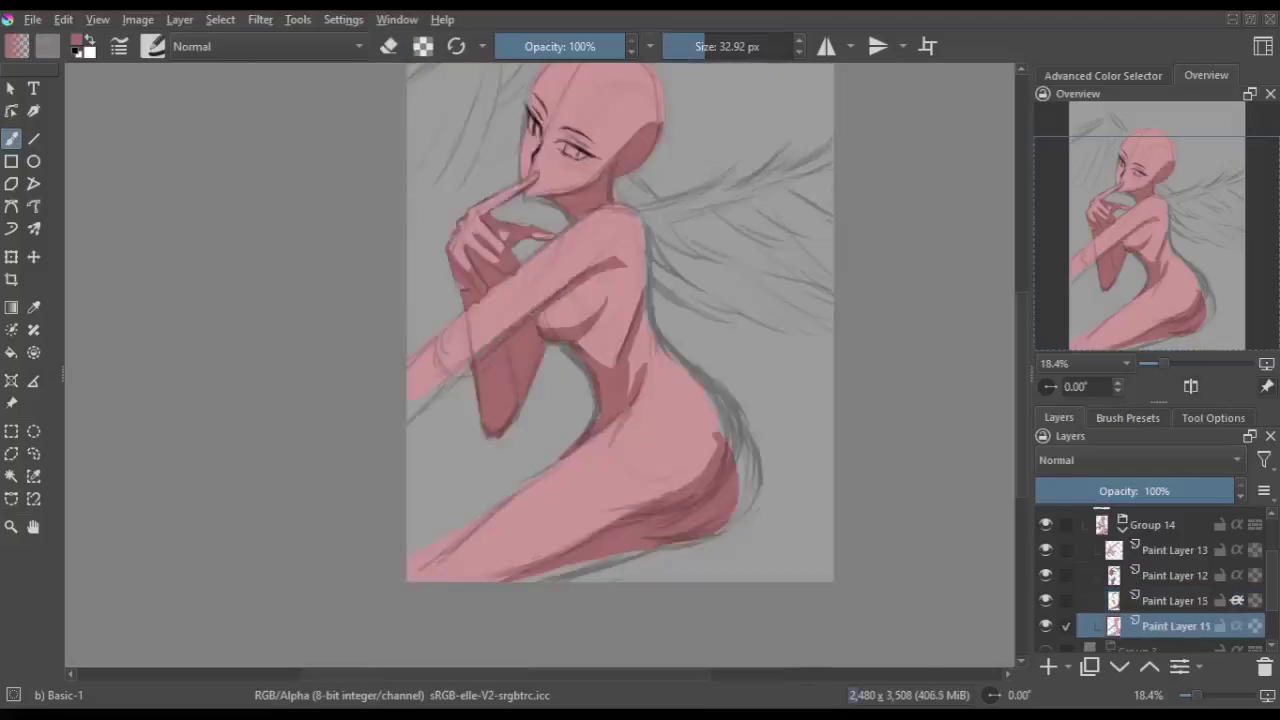
- Merge the shading into the skin layer and soften its edges with the eraser
key(m)
key(m)
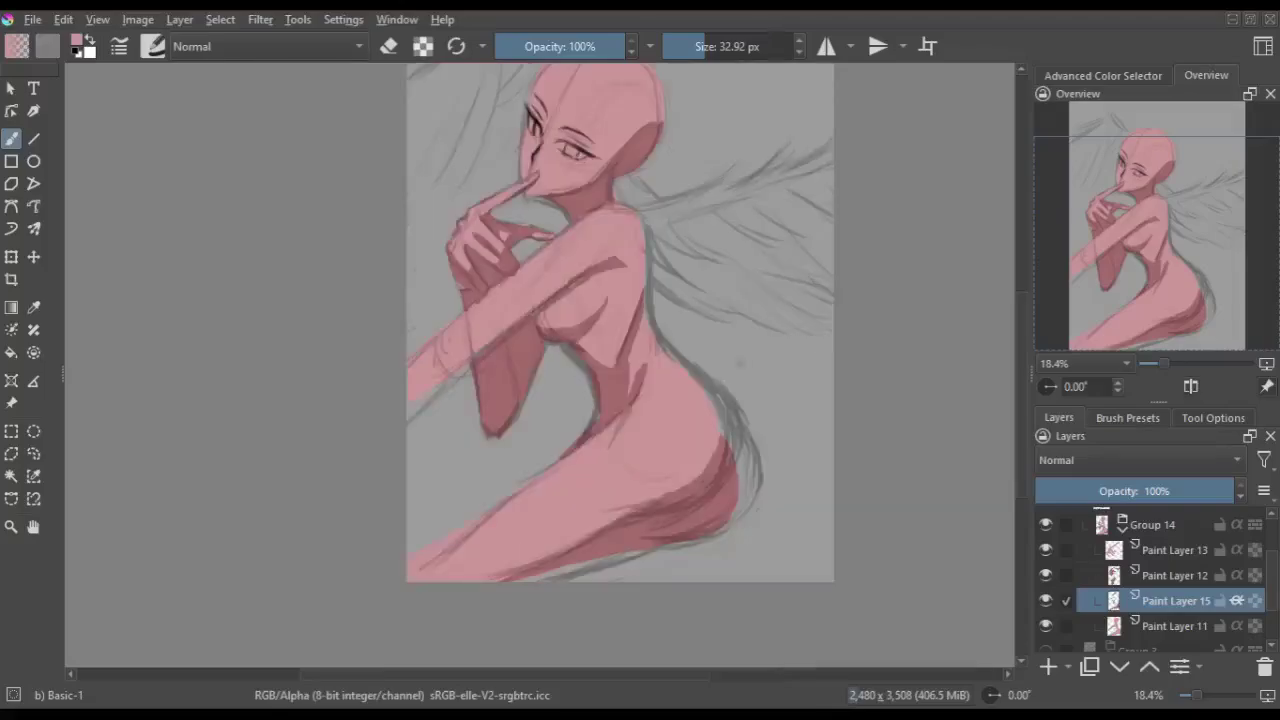
key(ctrl+e)
key(e)
key(m)
key(e)
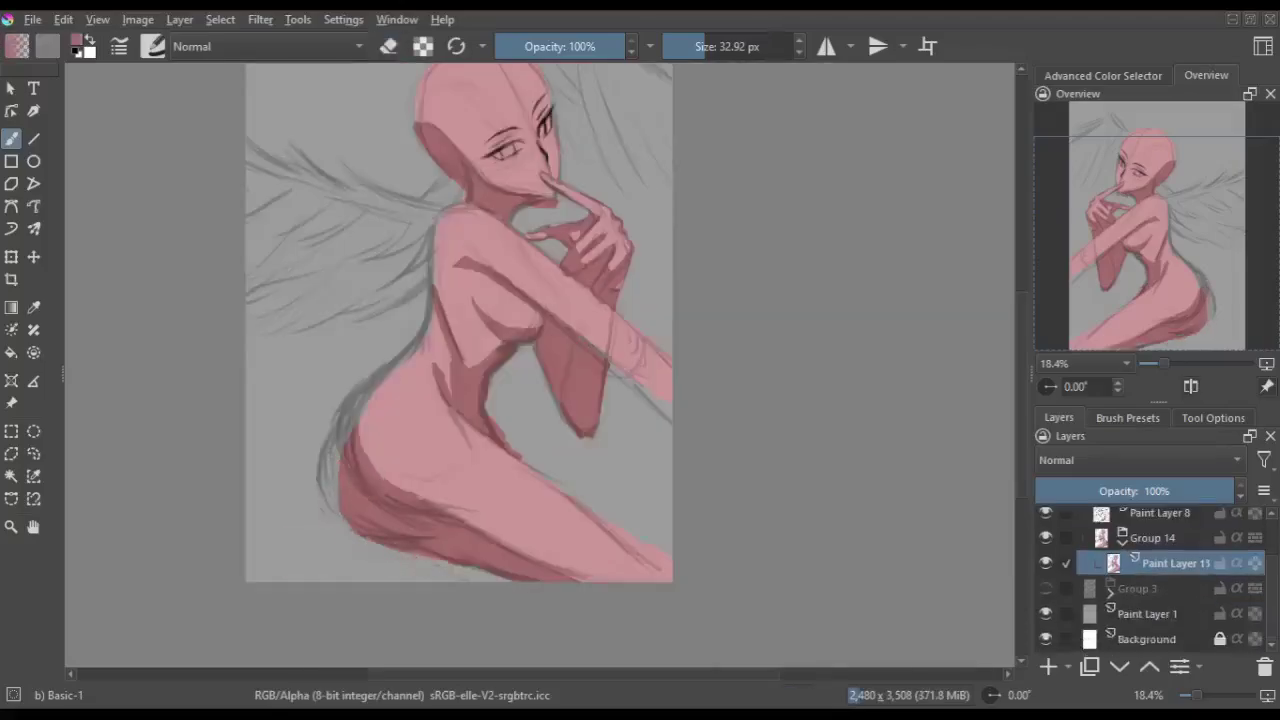
key(m)
key(m)
key(m)
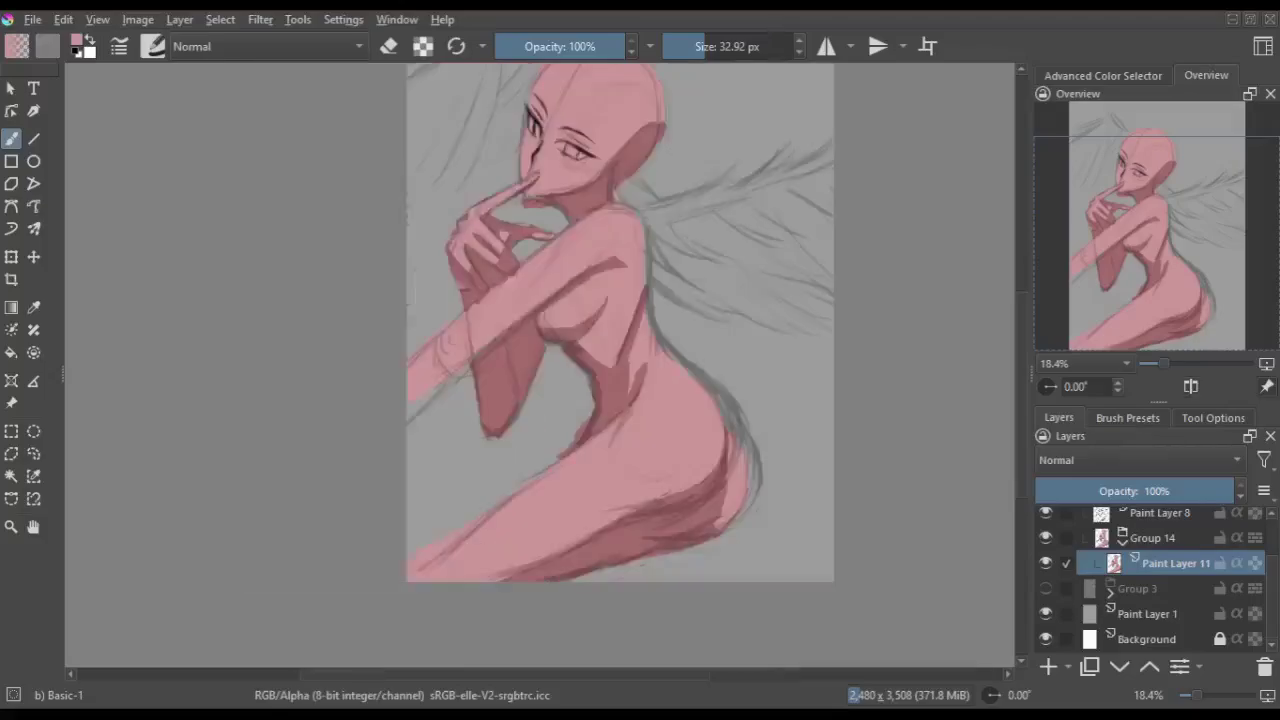
key(m)
key(e)
key(e)
key(m)
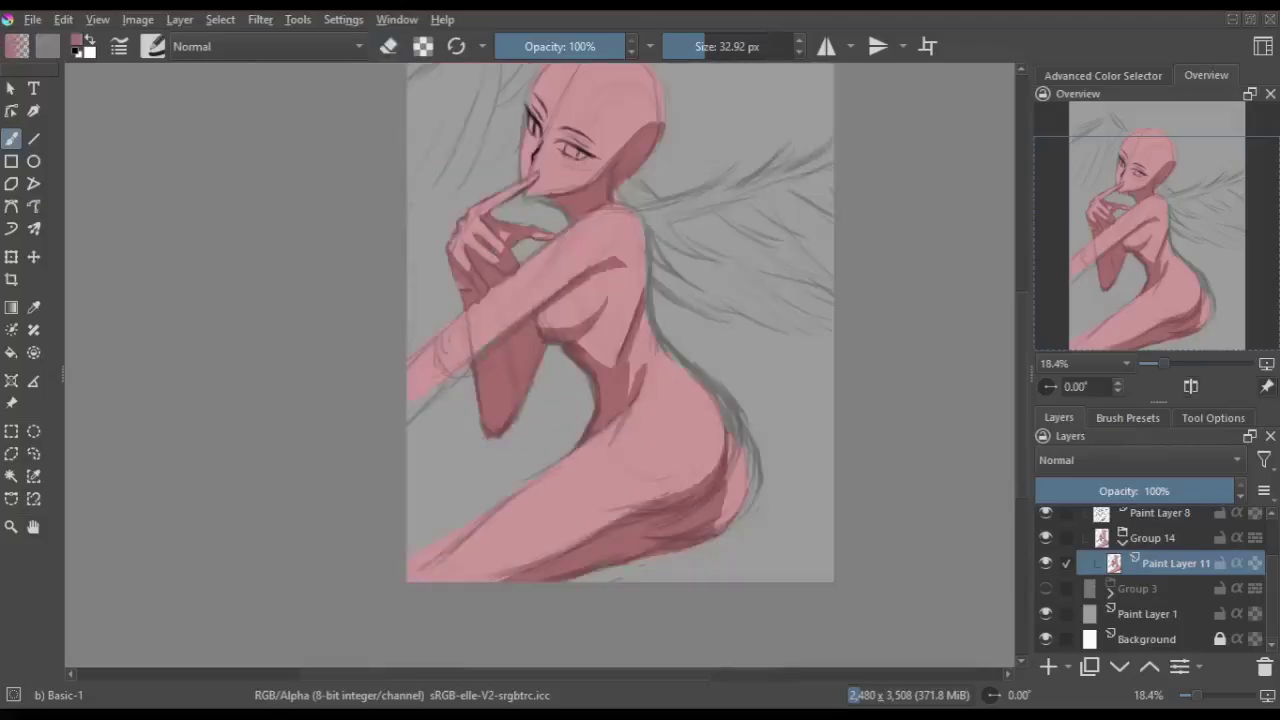
- Add a new empty layer for the wing highlights and bring up the brush presets
key(m)
key(m)
key(Insert)
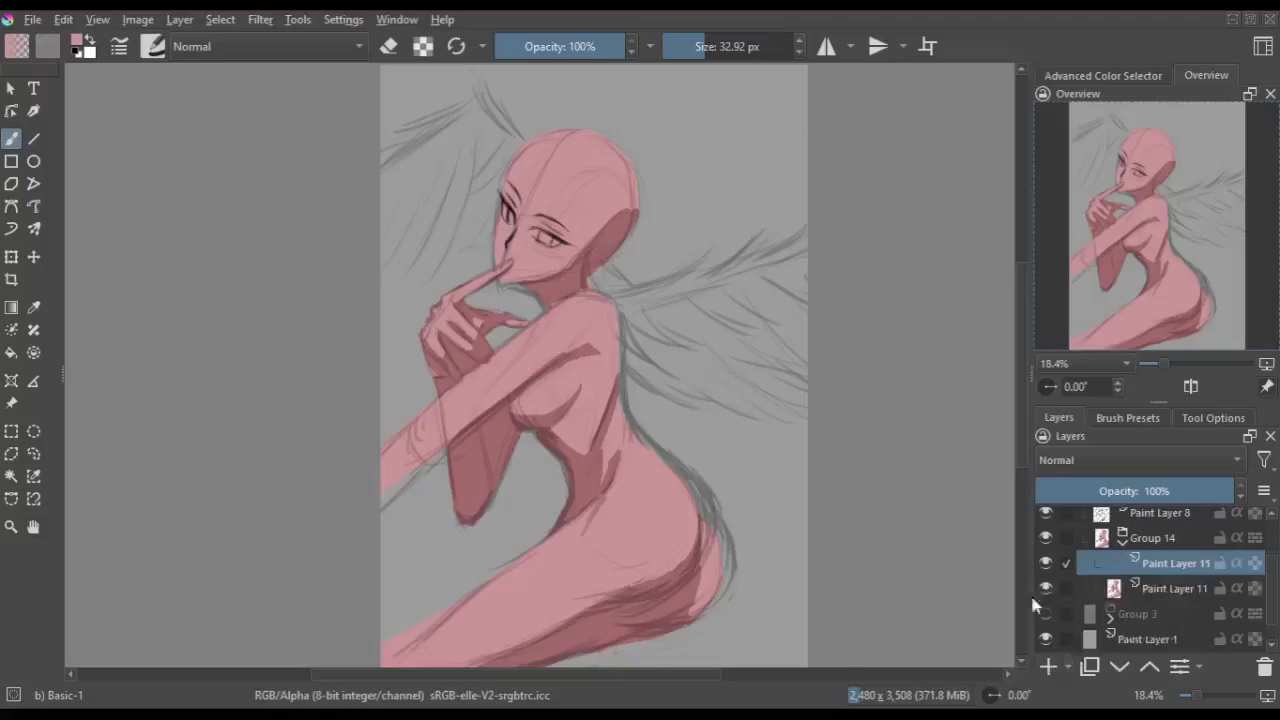
click(1127, 418)
- Select the Basic-5 Size Opacity brush and a pale yellow colour
click(1059, 418)
click(1103, 75)
click(1072, 150)
click(1127, 250)
- Paint pale yellow feather strokes across the lower wings, mirroring the view to check
key(m)
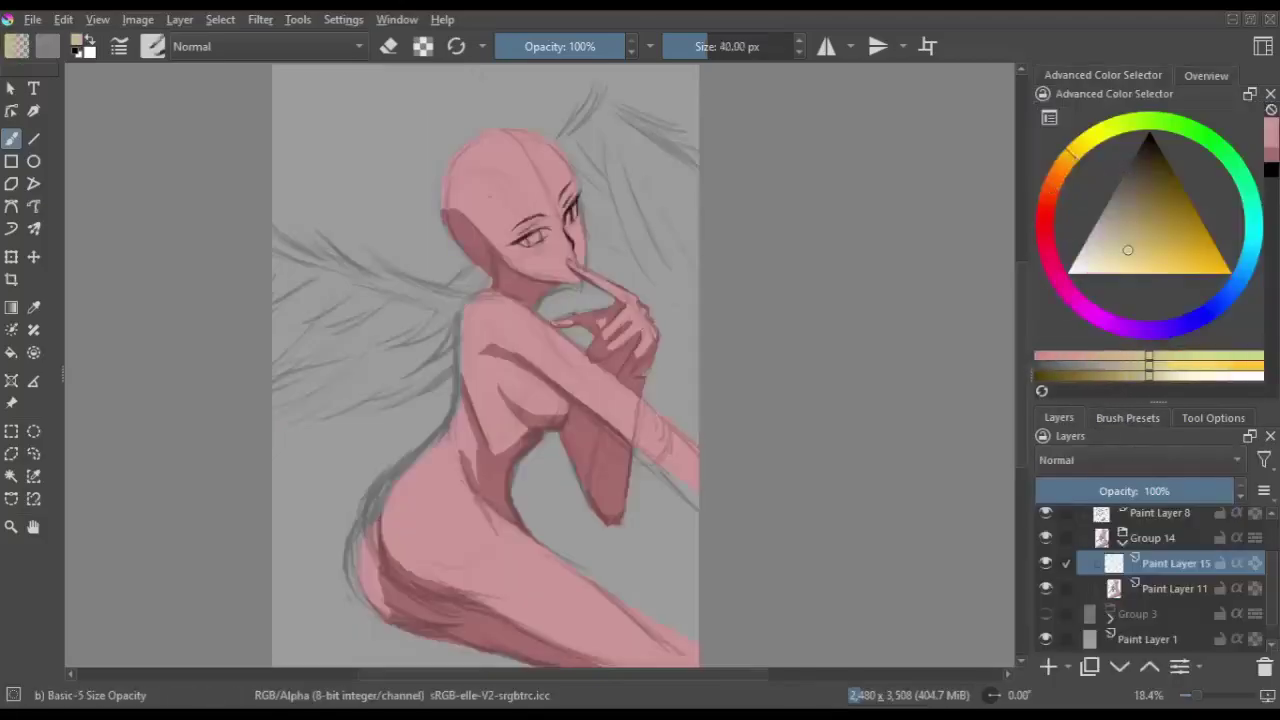
drag(449, 283, 627, 300)
key(m)
key(m)
drag(458, 314, 430, 362)
key(m)
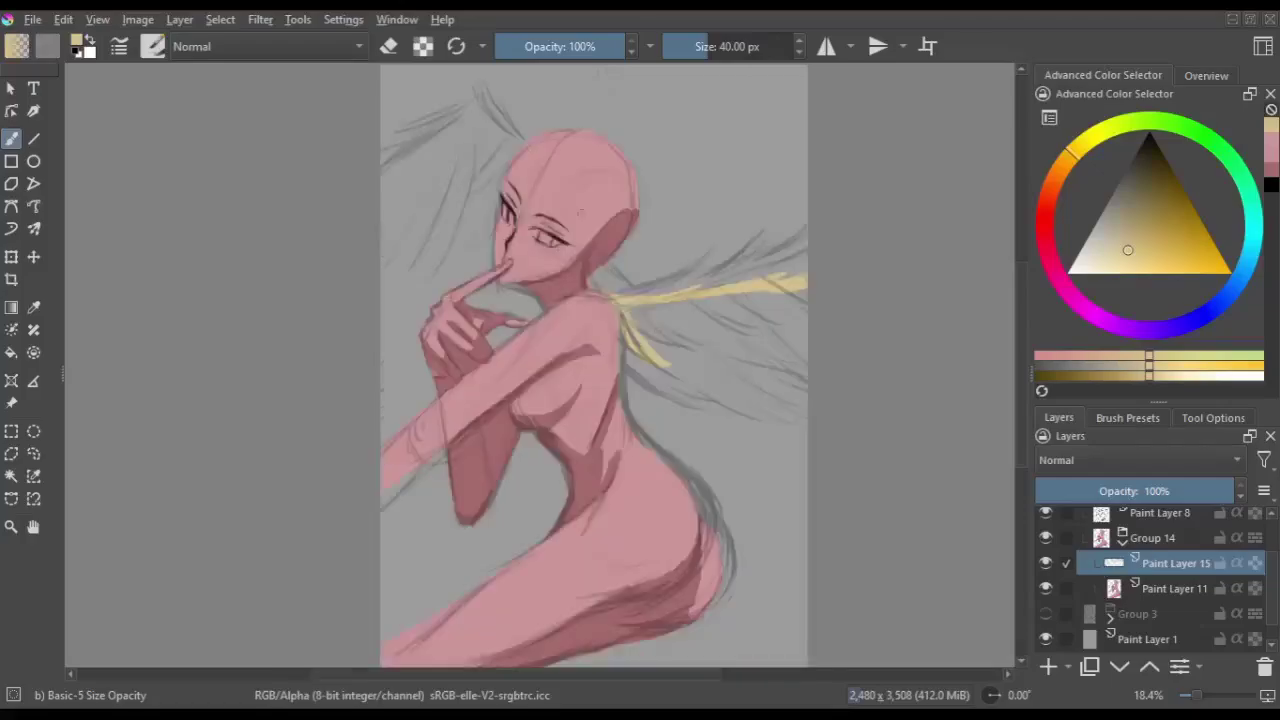
drag(632, 306, 686, 354)
key(m)
drag(350, 336, 284, 370)
key(m)
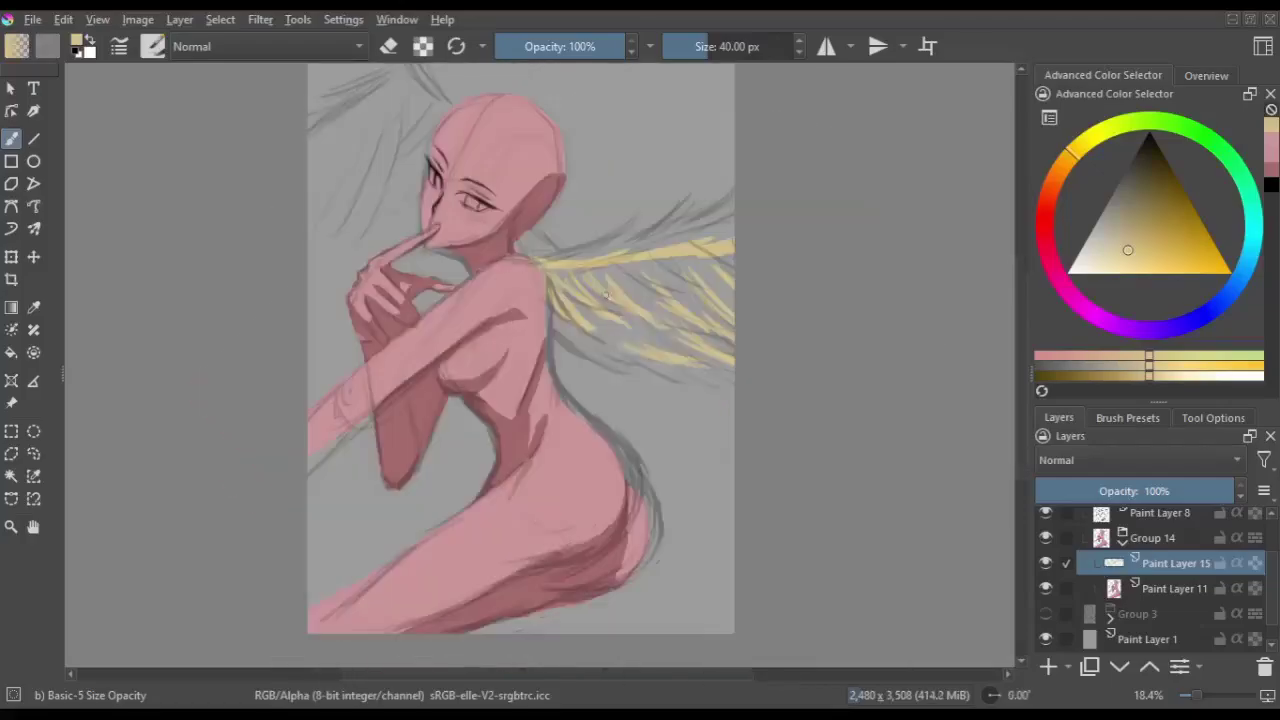
- Add pale yellow feather strokes above the head and on the far upper wing
drag(600, 350, 665, 412)
drag(453, 168, 498, 193)
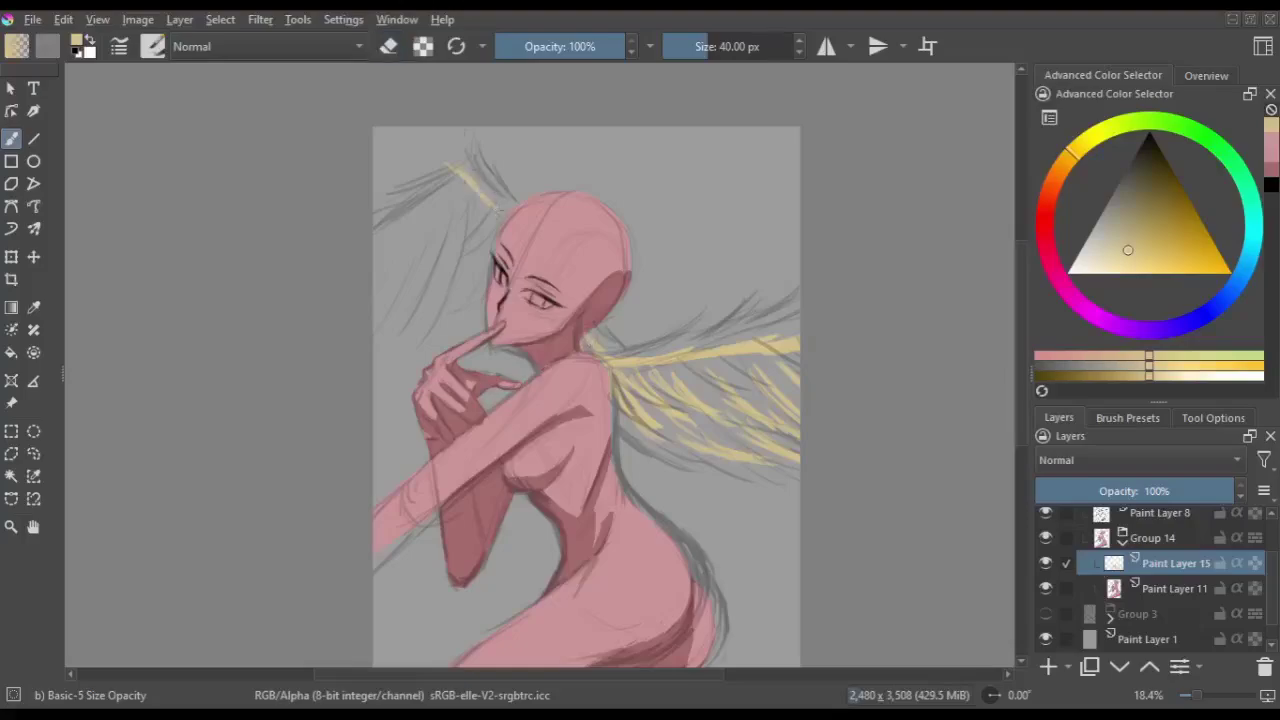
key(m)
drag(612, 184, 655, 352)
key(m)
drag(440, 194, 380, 330)
key(m)
mouse_move(648, 190)
mouse_down()
mouse_move(704, 330)
mouse_move(640, 352)
mouse_up()
- Finish yellow feathers on the left and right wings, then start a new layer in grey
key(m)
key(m)
drag(660, 198, 704, 258)
key(m)
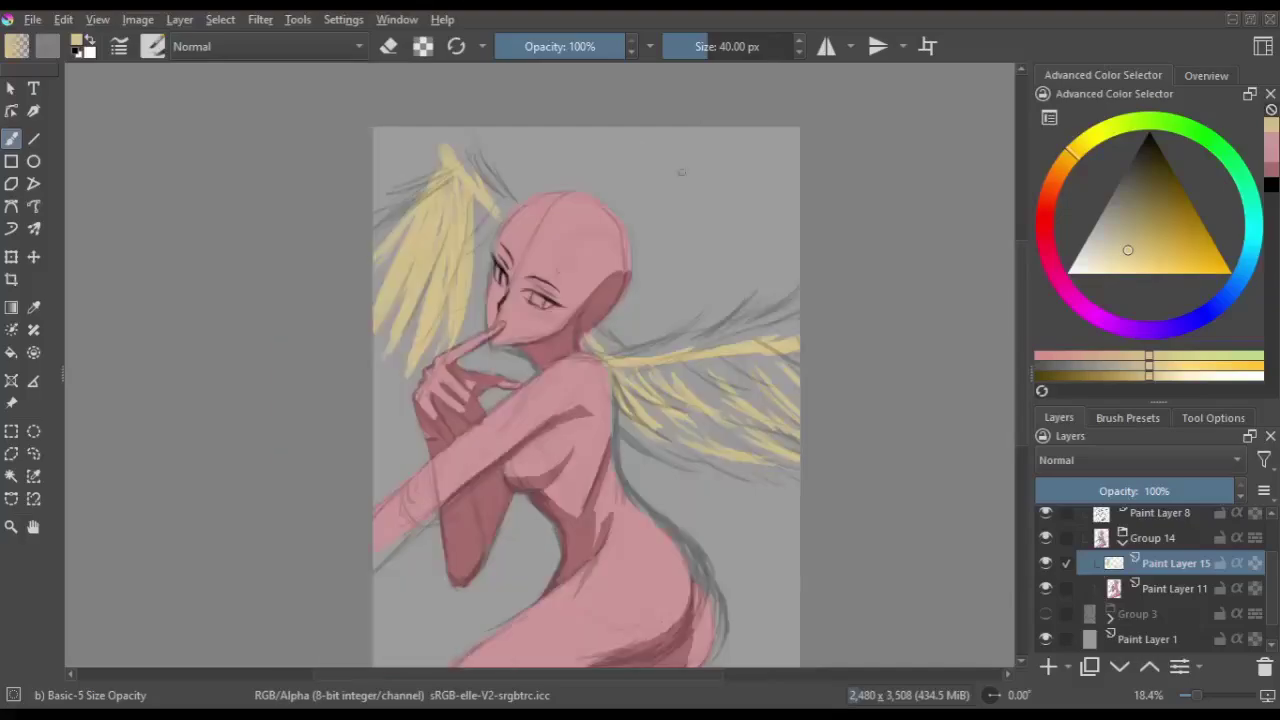
drag(424, 290, 376, 392)
key(m)
key(m)
drag(644, 356, 790, 405)
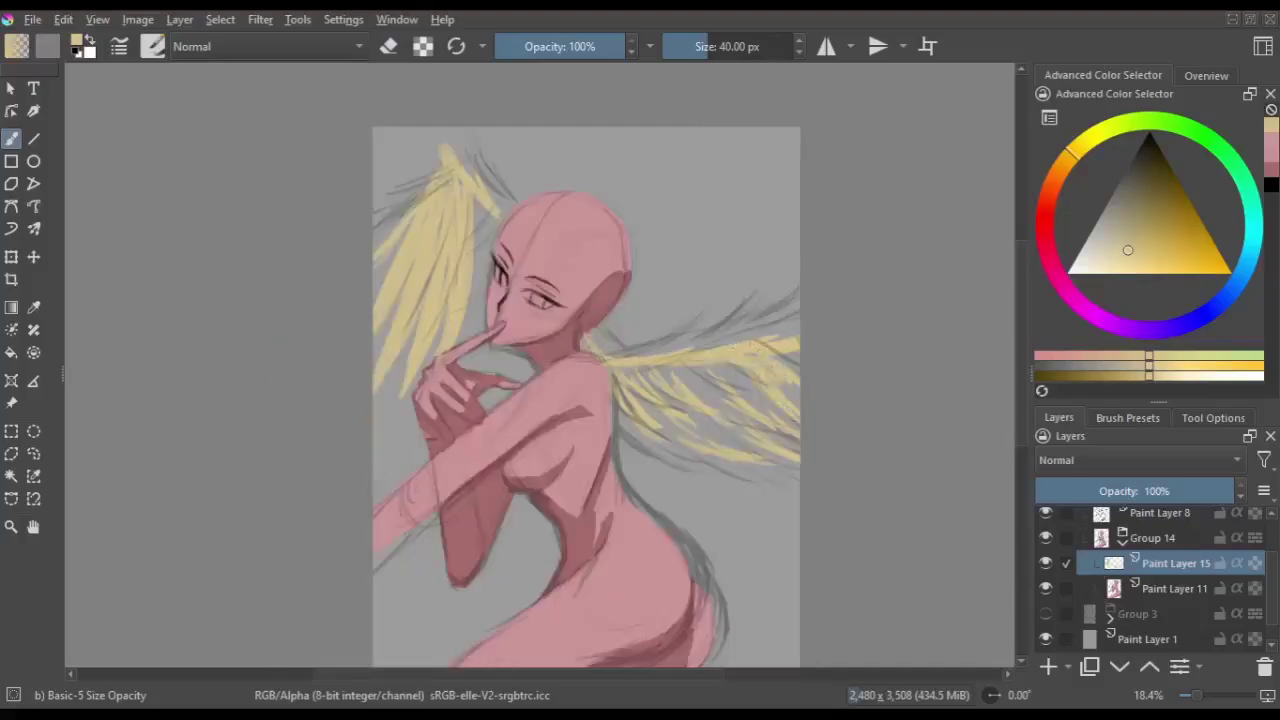
key(m)
drag(364, 366, 306, 418)
key(m)
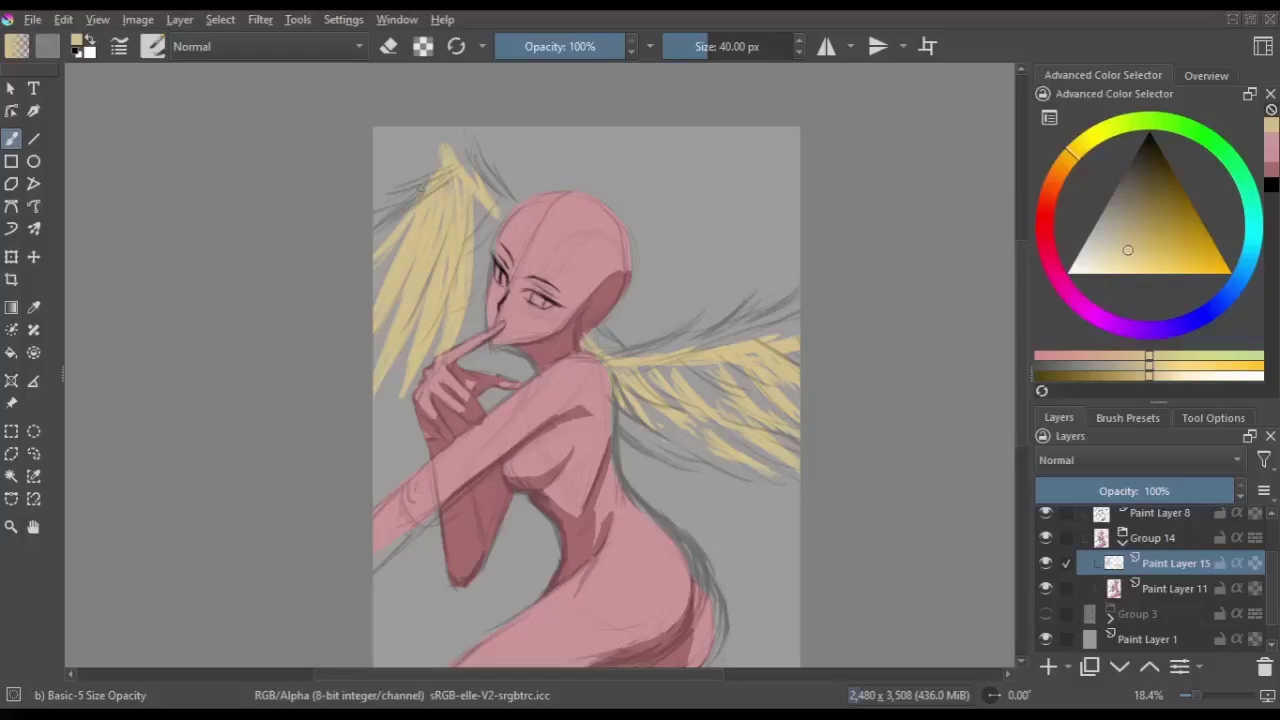
key(ctrl+j)
ctrl+click(455, 273)
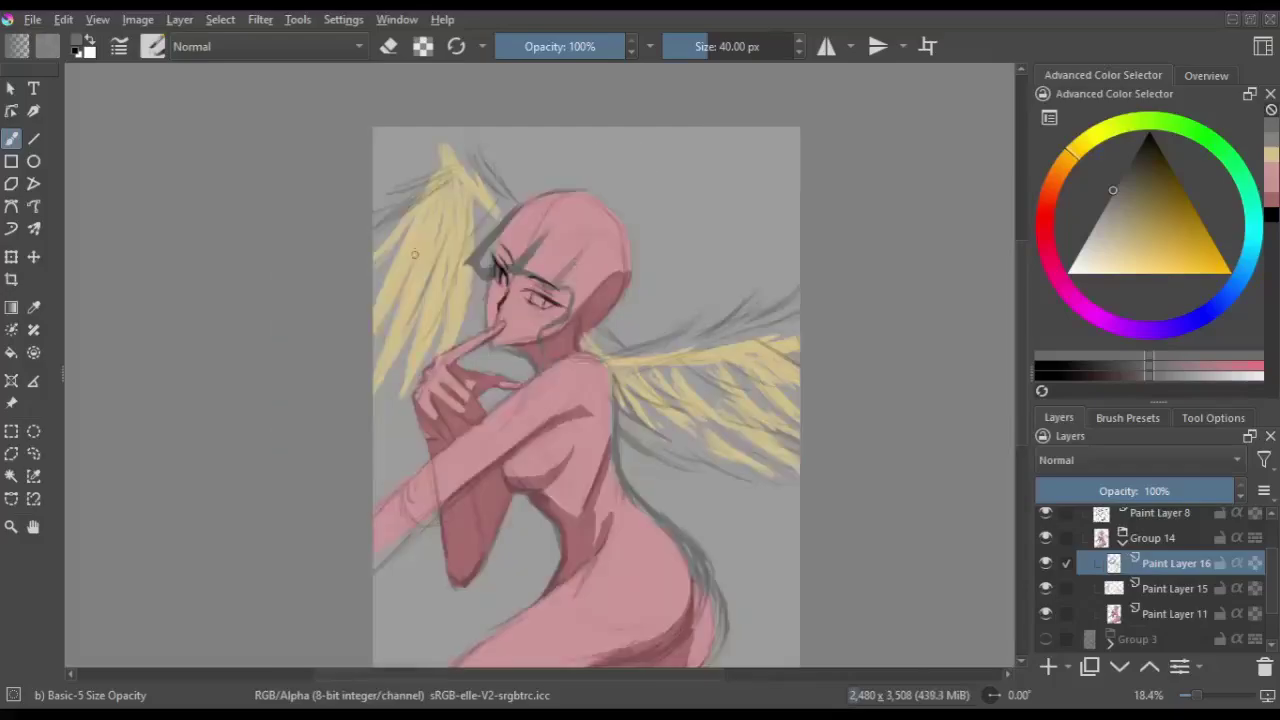
- Paint grey strokes around the mouth, chin, head outline, neck and hair
drag(470, 350, 525, 370)
mouse_move(470, 300)
mouse_down()
mouse_move(540, 195)
mouse_move(630, 275)
mouse_up()
drag(586, 322, 602, 342)
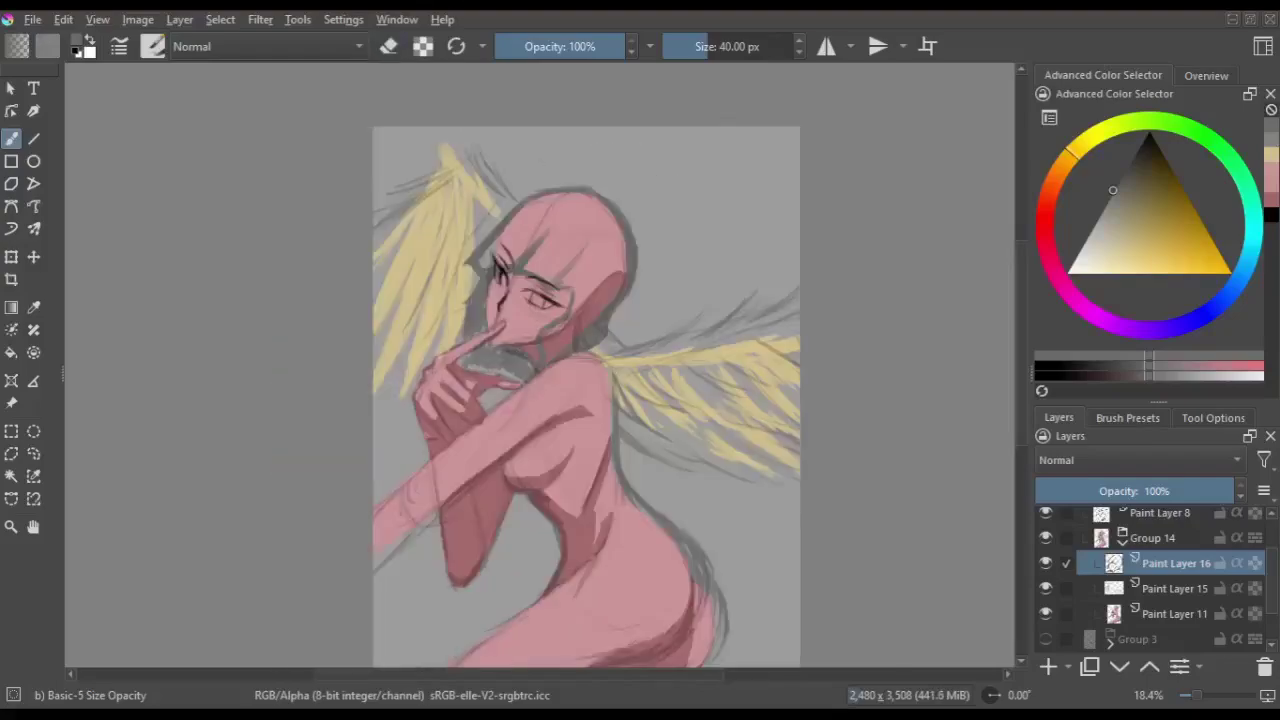
drag(490, 200, 600, 330)
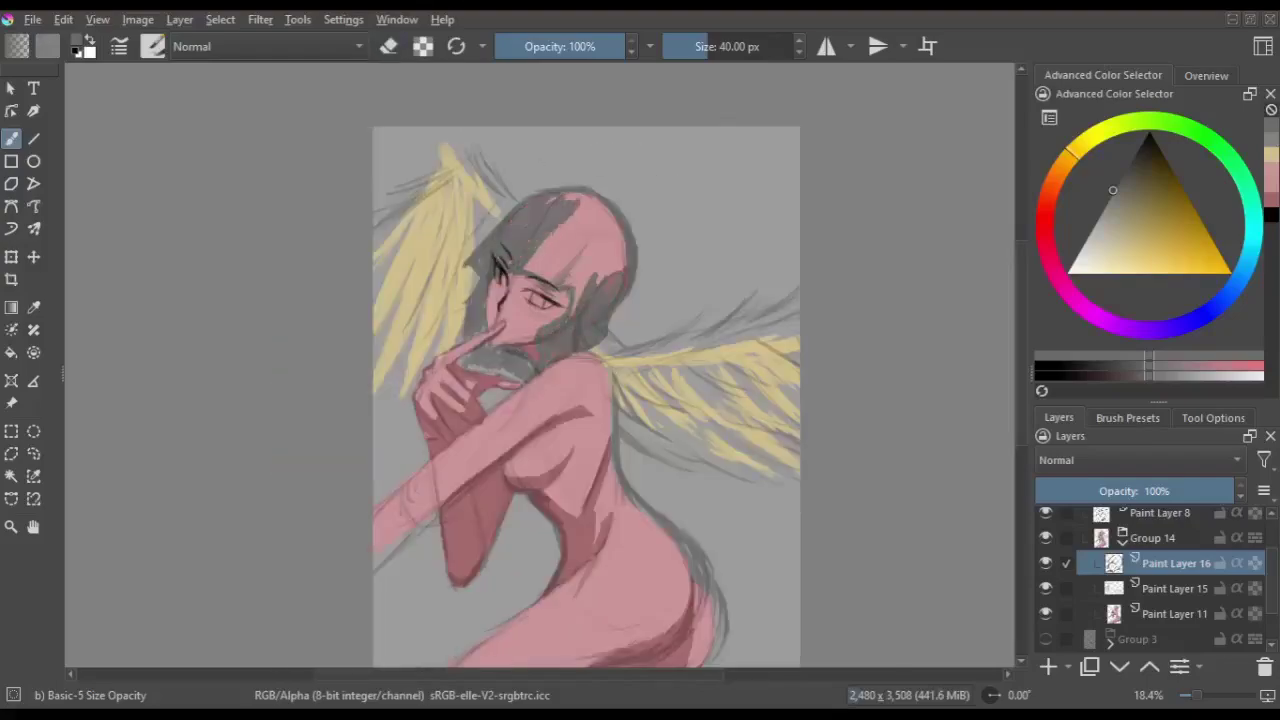
drag(530, 200, 615, 280)
- Add near-white highlight strokes on the hair
click(1075, 256)
key(m)
drag(525, 195, 605, 262)
key(m)
mouse_move(500, 268)
mouse_down()
mouse_move(575, 200)
mouse_move(545, 230)
mouse_up()
key(m)
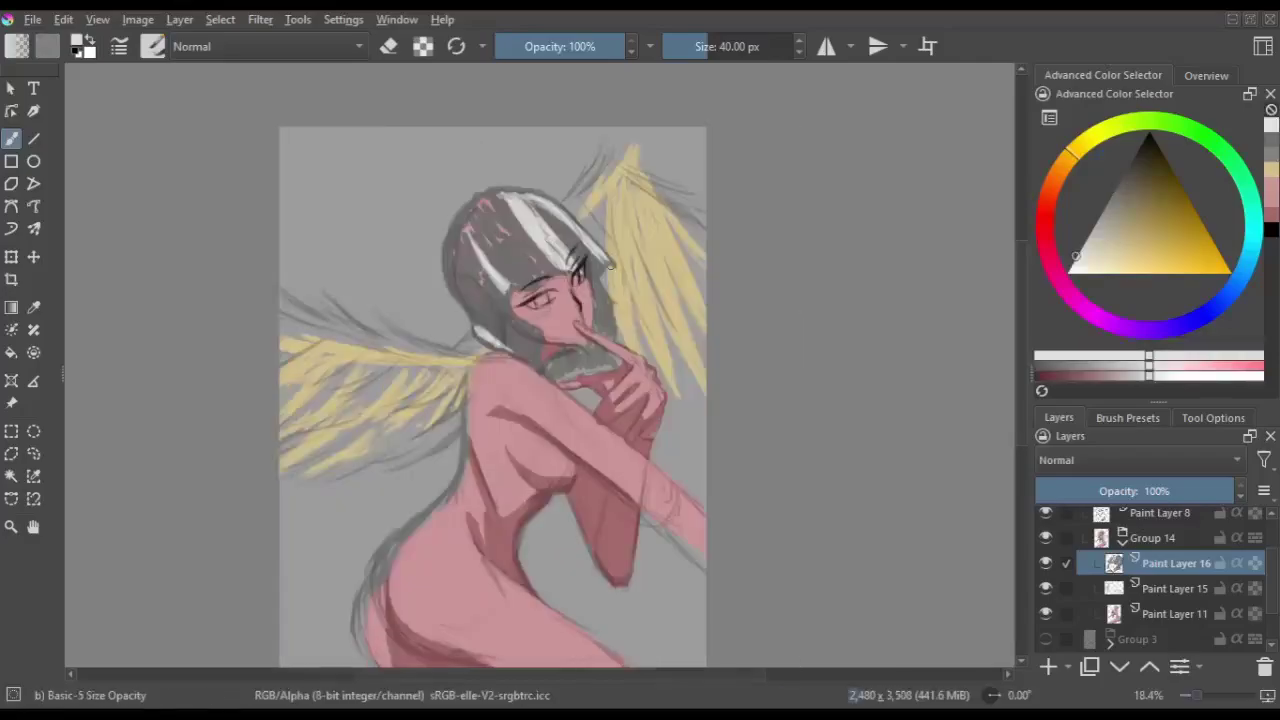
mouse_move(488, 318)
mouse_down()
mouse_move(520, 250)
mouse_move(590, 206)
mouse_move(620, 285)
mouse_move(482, 280)
mouse_move(525, 222)
mouse_up()
key(m)
- Add light grey strokes across the hair
click(1110, 190)
click(1097, 216)
key(m)
key(m)
mouse_move(540, 290)
mouse_down()
mouse_move(610, 240)
mouse_move(585, 305)
mouse_up()
key(m)
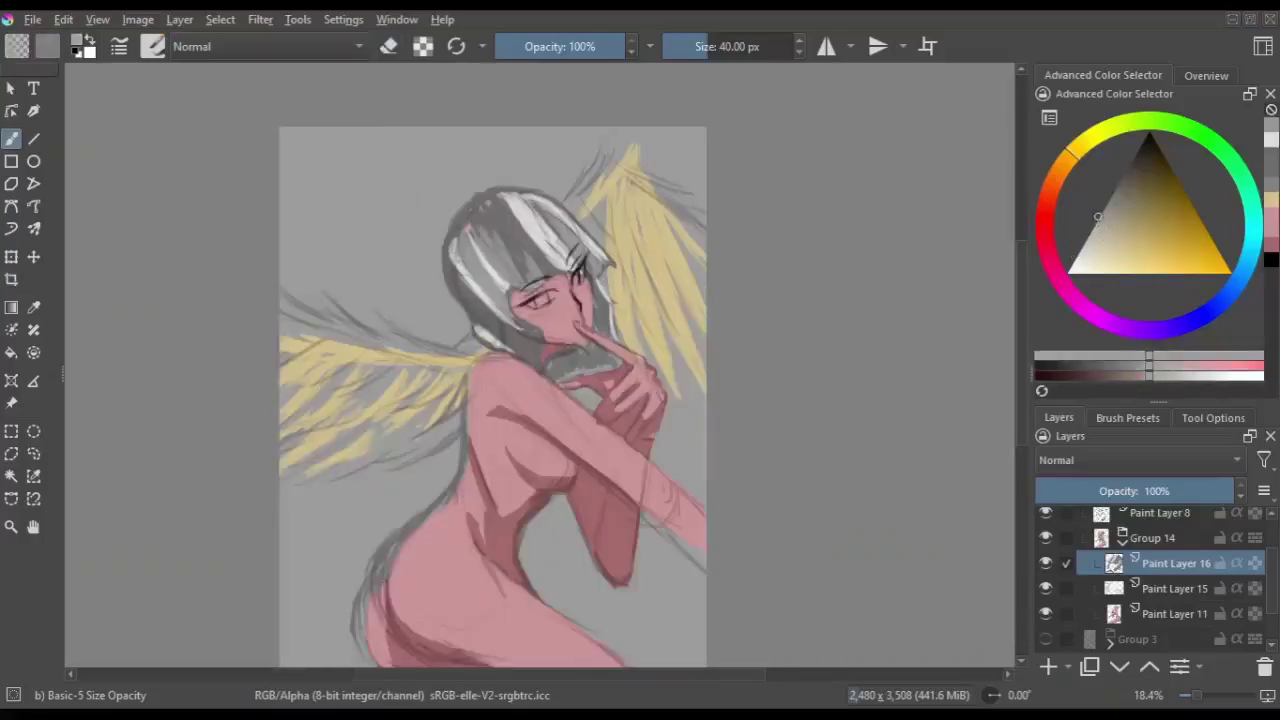
drag(455, 245, 510, 192)
key(m)
drag(612, 229, 596, 238)
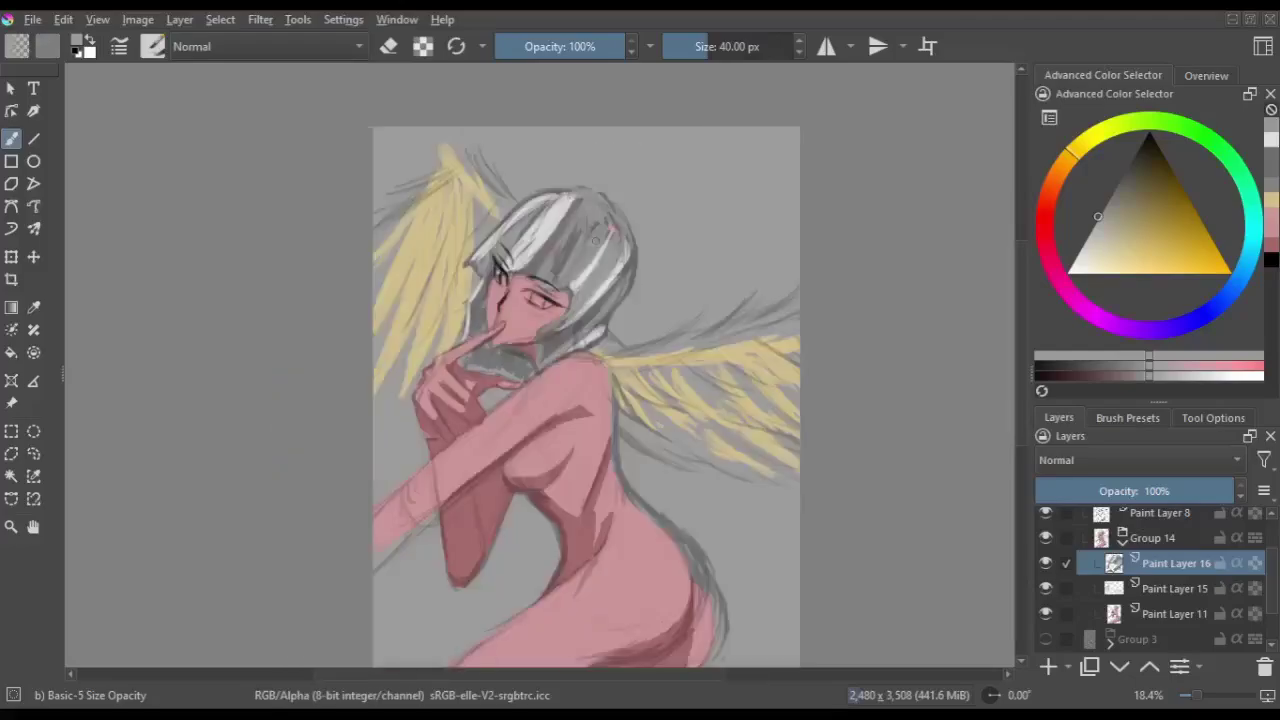
- Fill the right shoulder with dark grey
ctrl+click(516, 399)
drag(600, 358, 585, 448)
key(m)
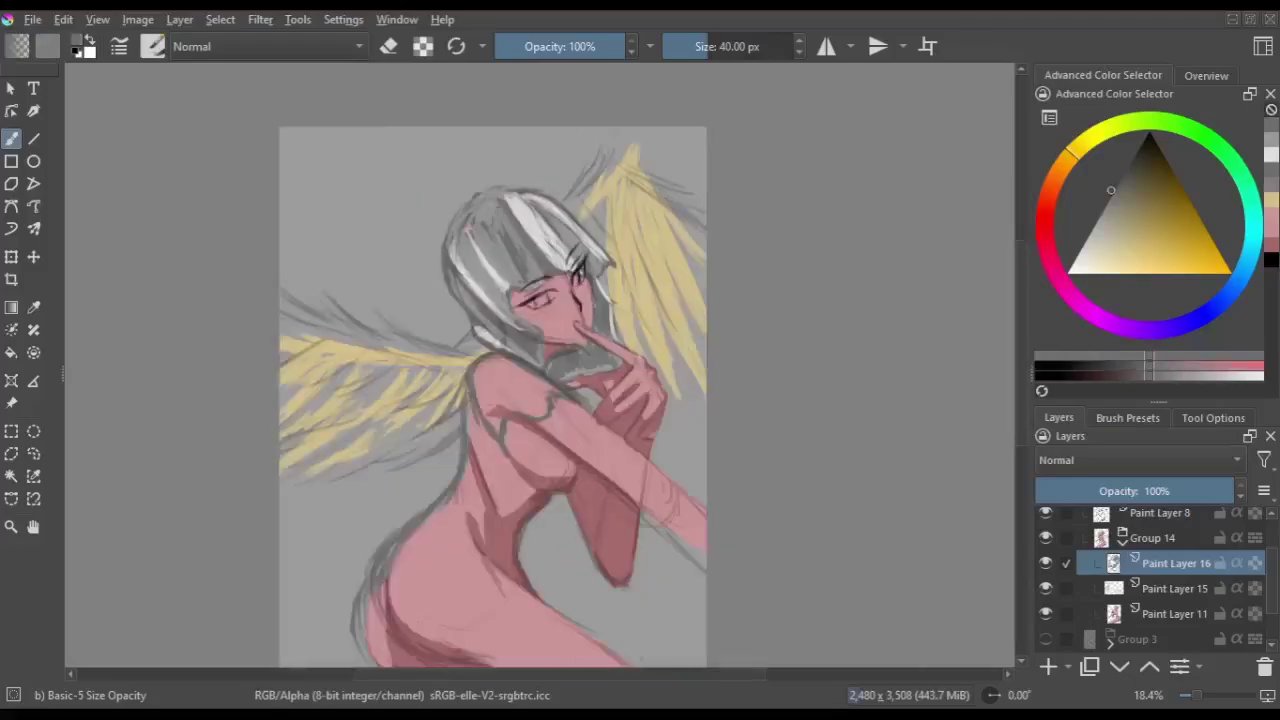
key(m)
drag(598, 366, 550, 428)
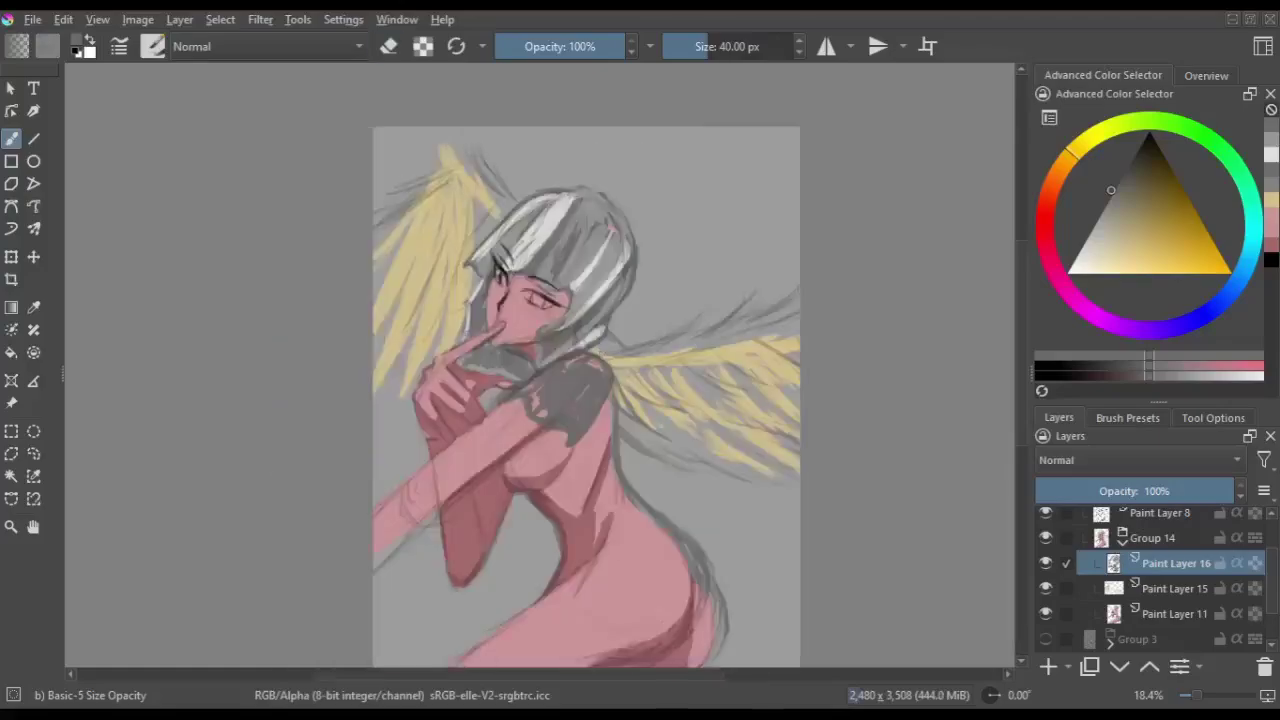
- Shade the chest, torso and back in grey, mirroring the canvas to check
drag(457, 258, 457, 194)
key(m)
drag(598, 386, 556, 404)
key(m)
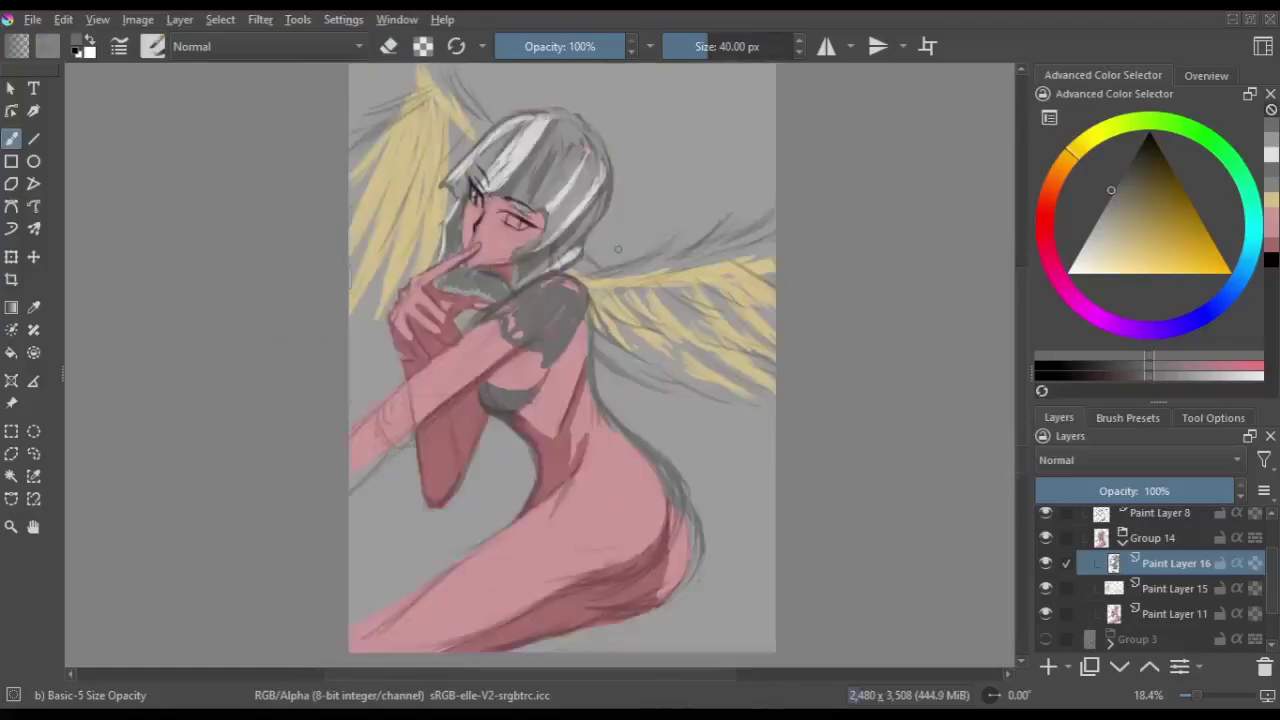
drag(580, 320, 490, 485)
key(m)
key(m)
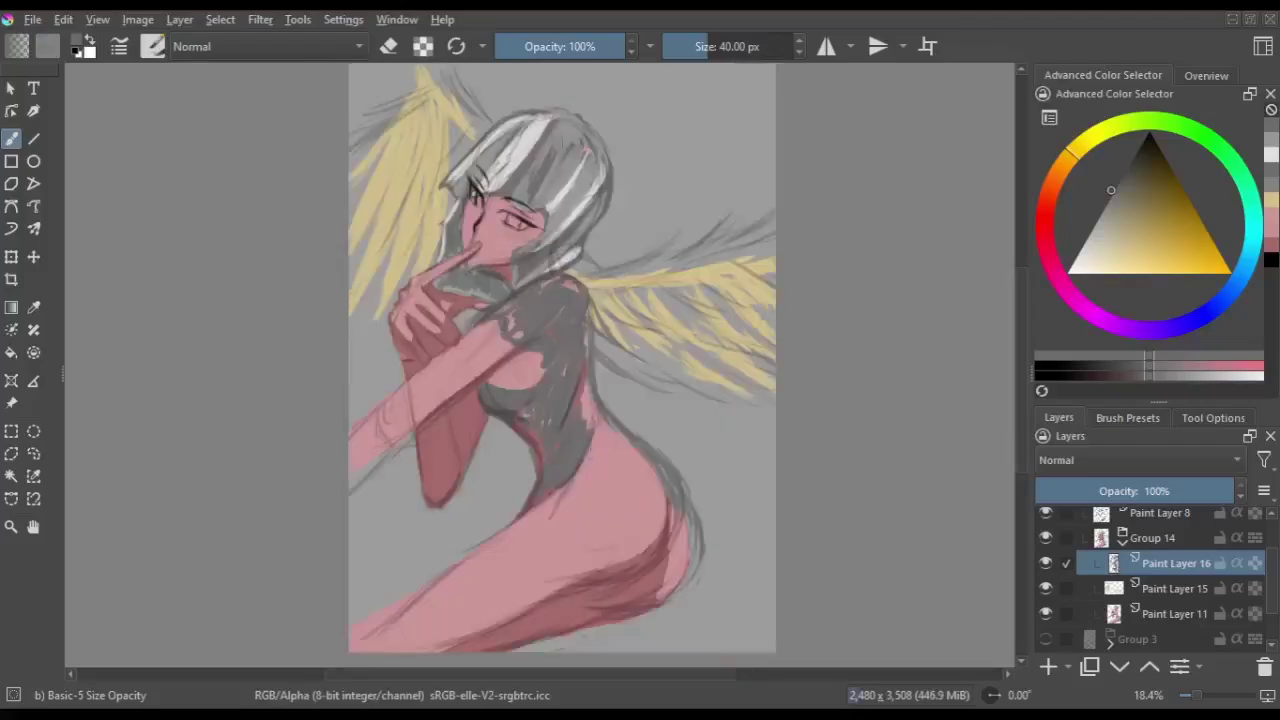
mouse_move(630, 355)
mouse_down()
mouse_move(585, 460)
mouse_move(495, 550)
mouse_up()
key(m)
- Extend the grey dress shading down the torso to the hip
key(m)
key(m)
drag(450, 440, 400, 600)
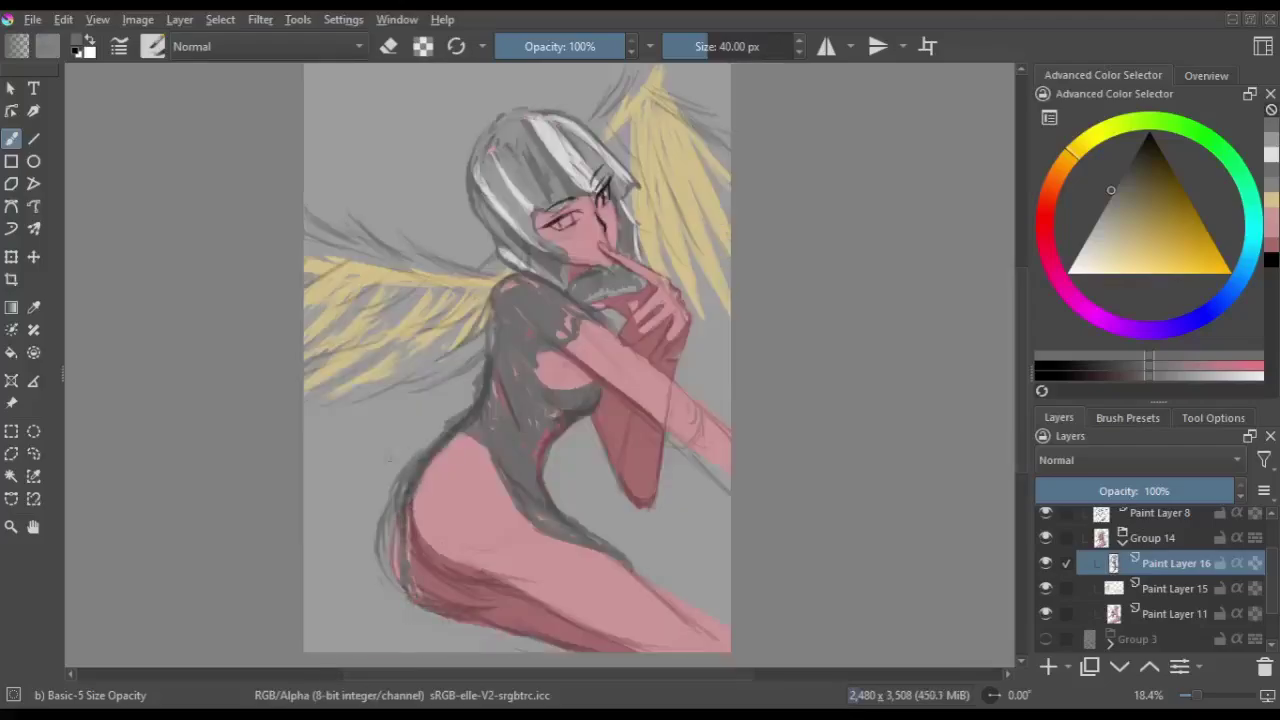
key(m)
drag(540, 620, 645, 650)
key(m)
drag(465, 435, 410, 538)
key(m)
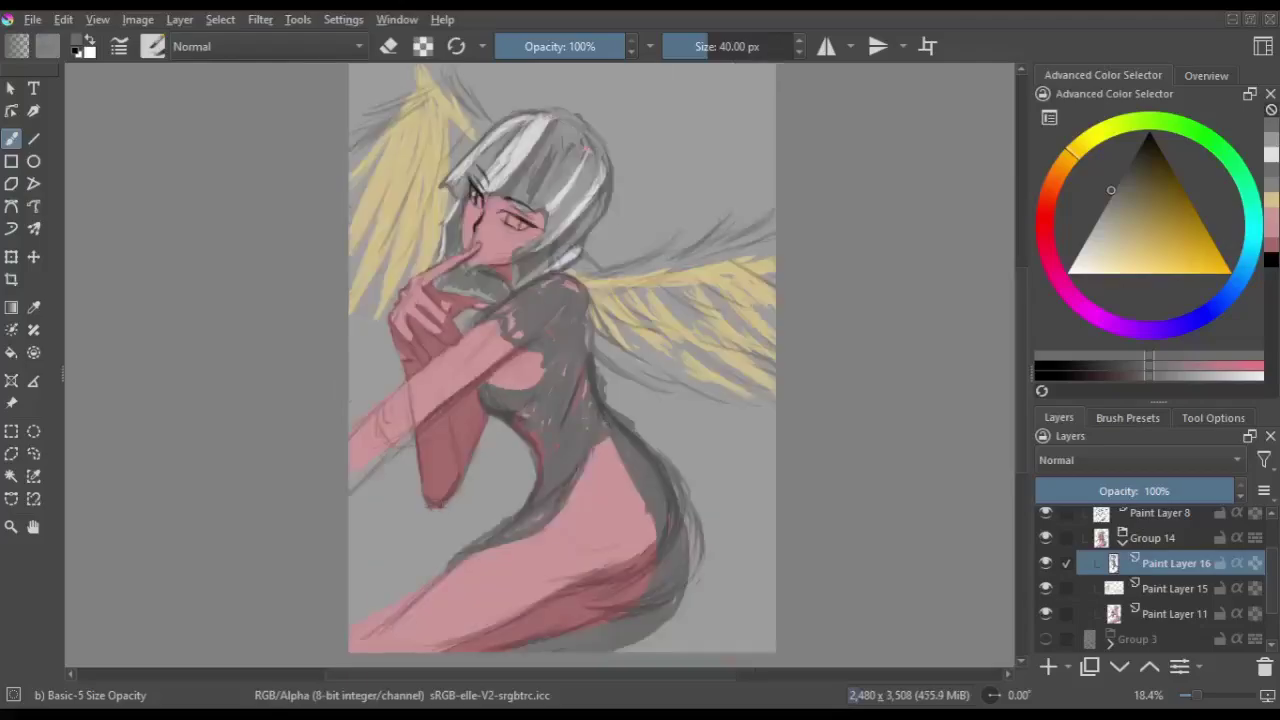
drag(608, 440, 504, 546)
drag(656, 436, 592, 544)
- Add a small grey stroke near the chest and pick a lighter highlight colour
key(m)
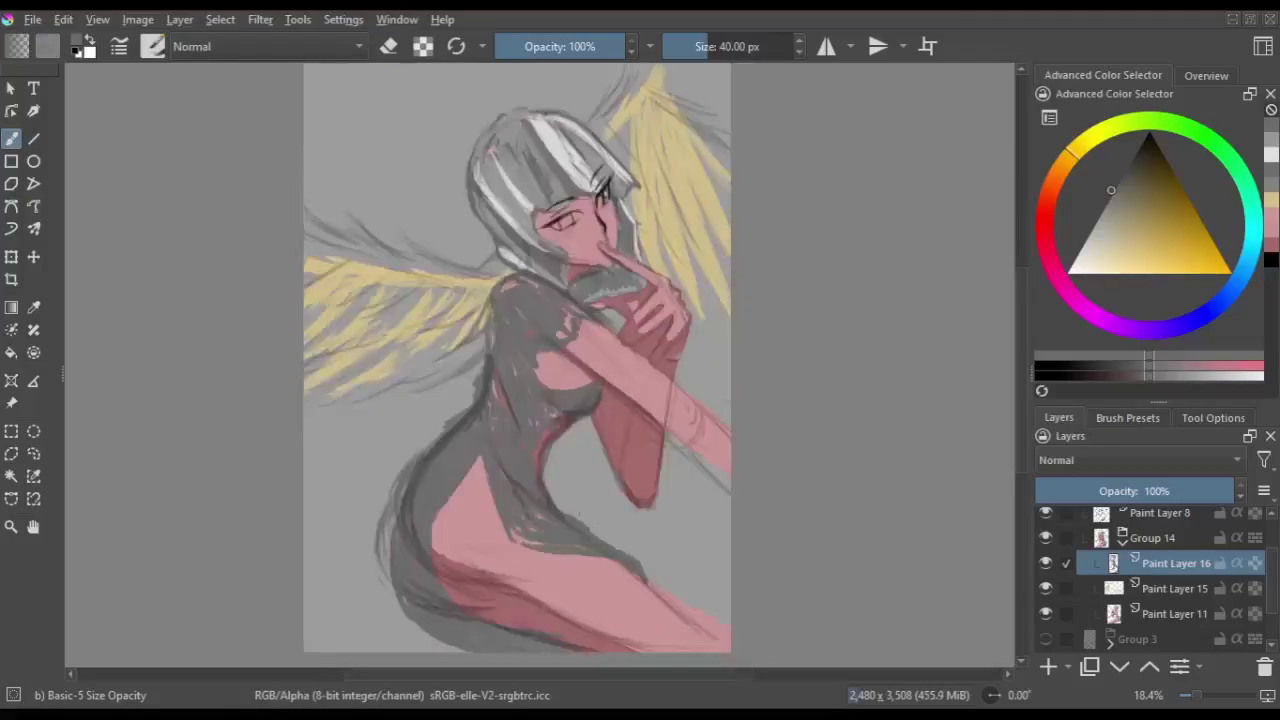
key(m)
key(m)
drag(540, 335, 515, 375)
key(m)
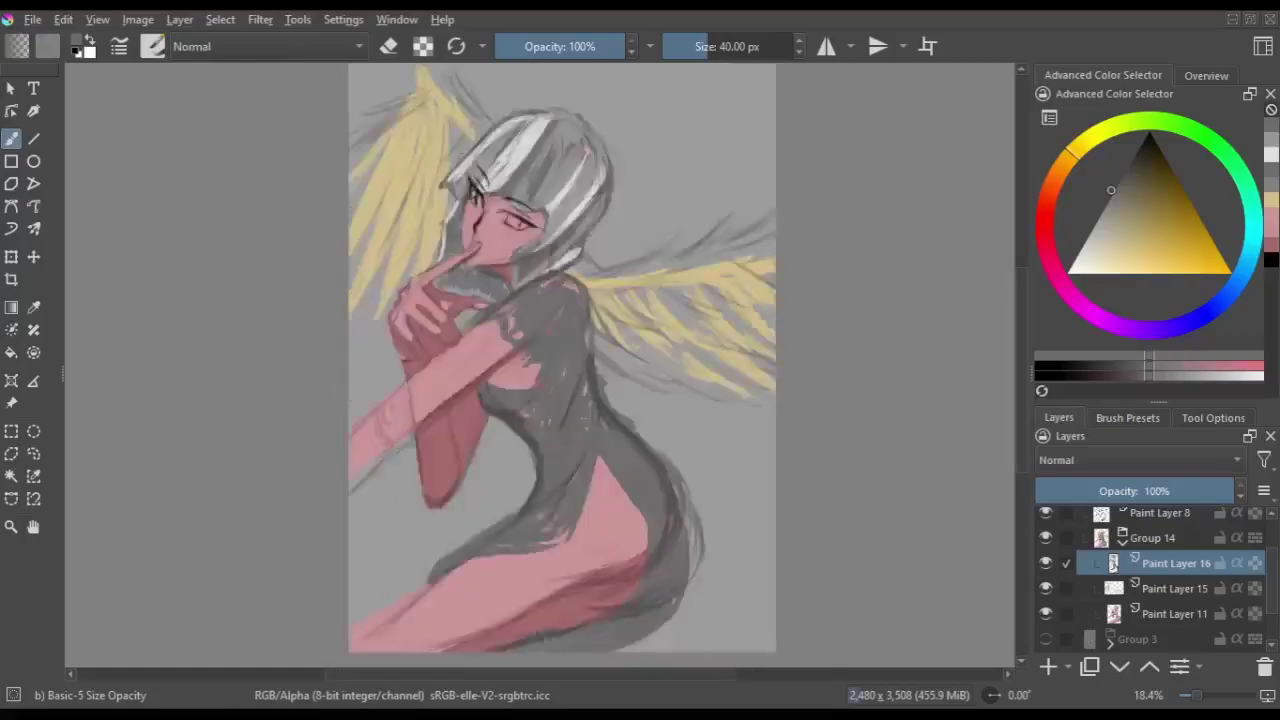
key(m)
key(m)
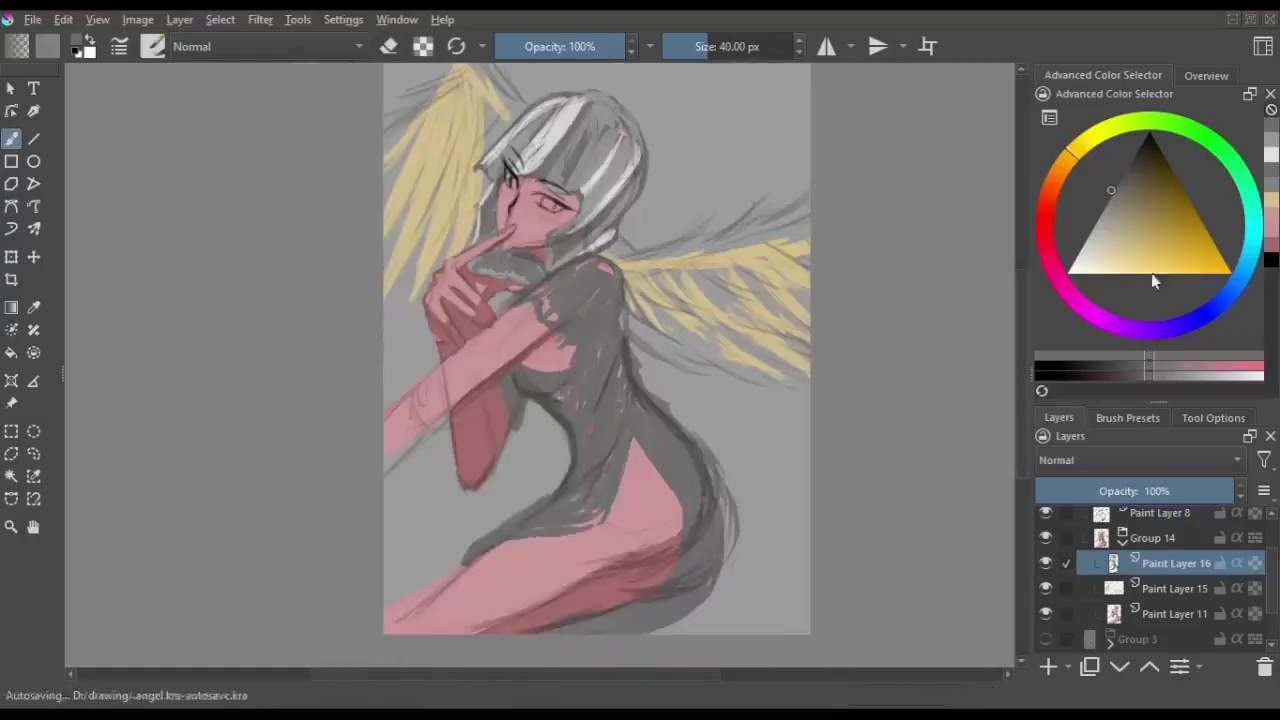
click(1097, 216)
- Highlight the shoulder and dress edge in white
key(m)
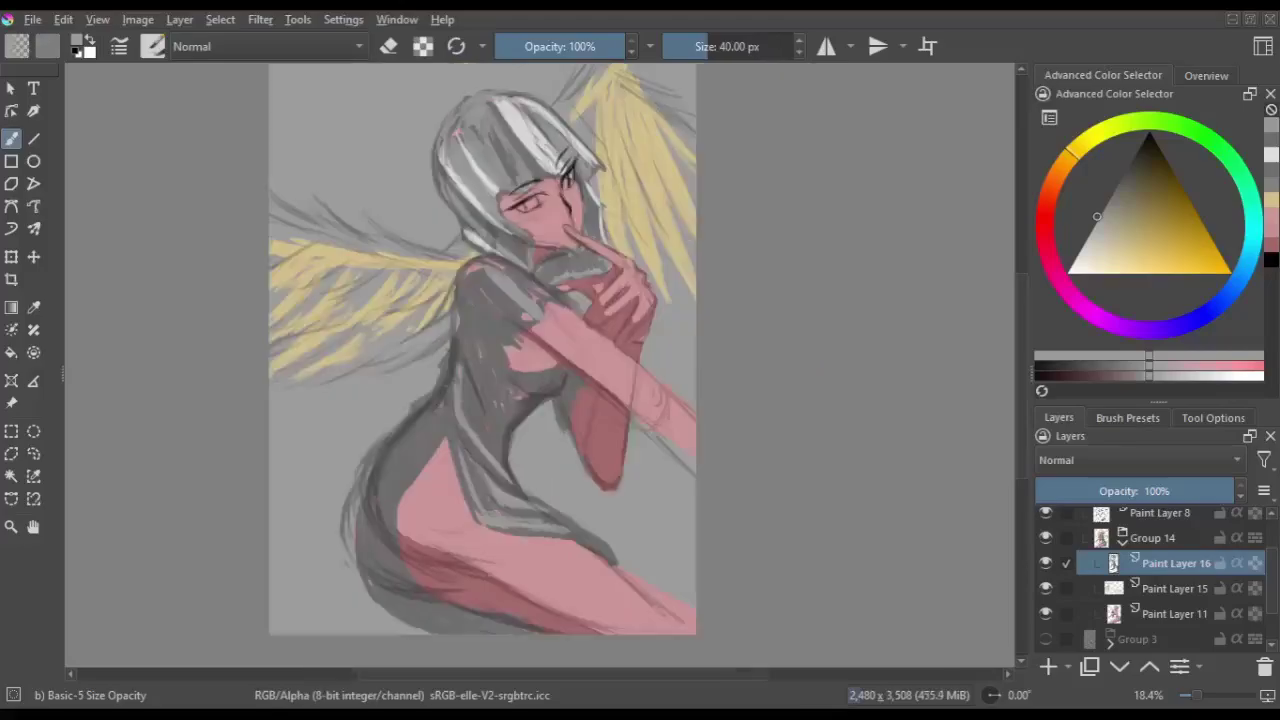
key(m)
key(m)
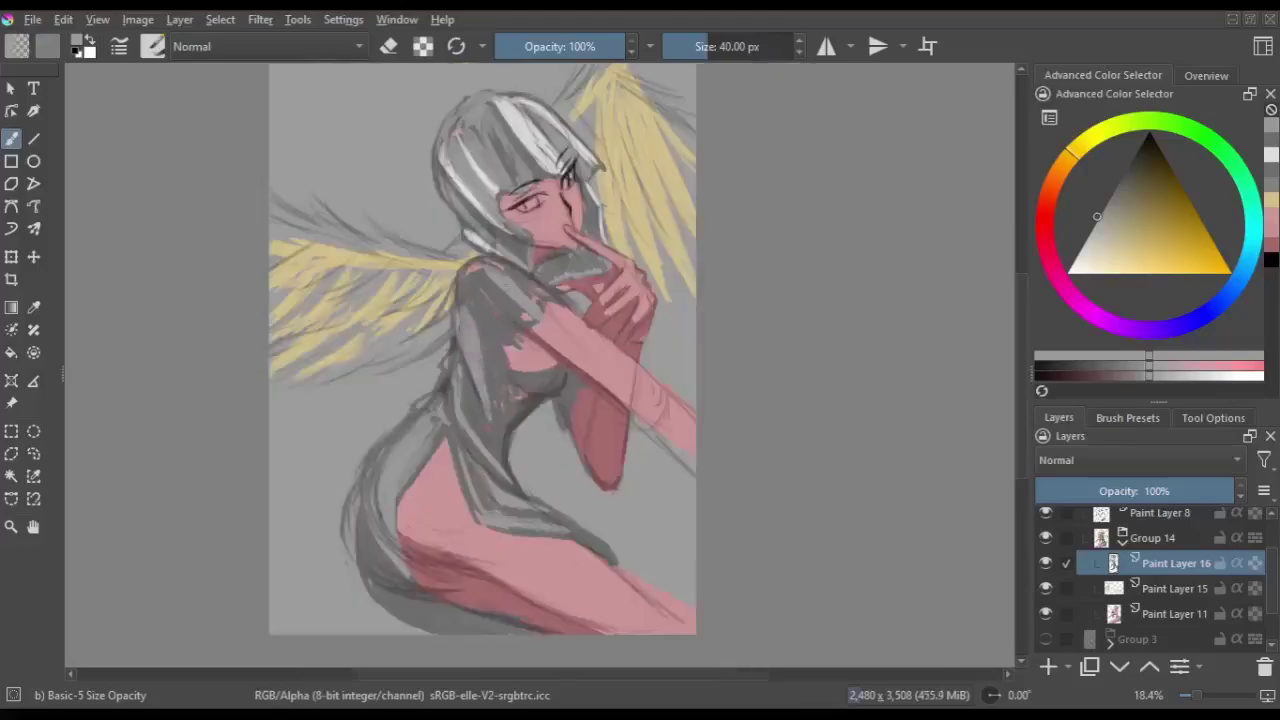
key(m)
click(1074, 256)
mouse_move(510, 265)
mouse_down()
mouse_move(580, 300)
mouse_move(600, 340)
mouse_up()
key(m)
key(m)
mouse_move(615, 425)
mouse_down()
mouse_move(570, 482)
mouse_move(495, 535)
mouse_move(580, 520)
mouse_up()
- Add white highlights along the lower dress and over the hip
key(m)
drag(455, 425, 515, 485)
key(m)
key(m)
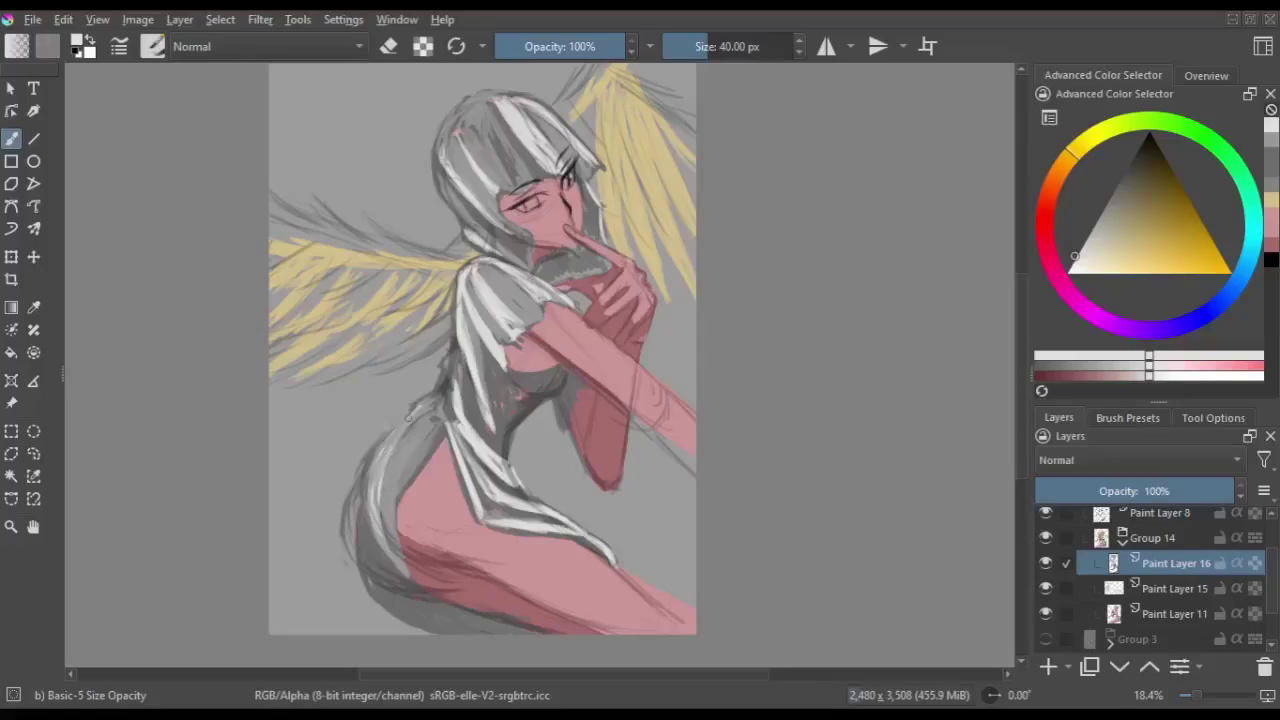
key(m)
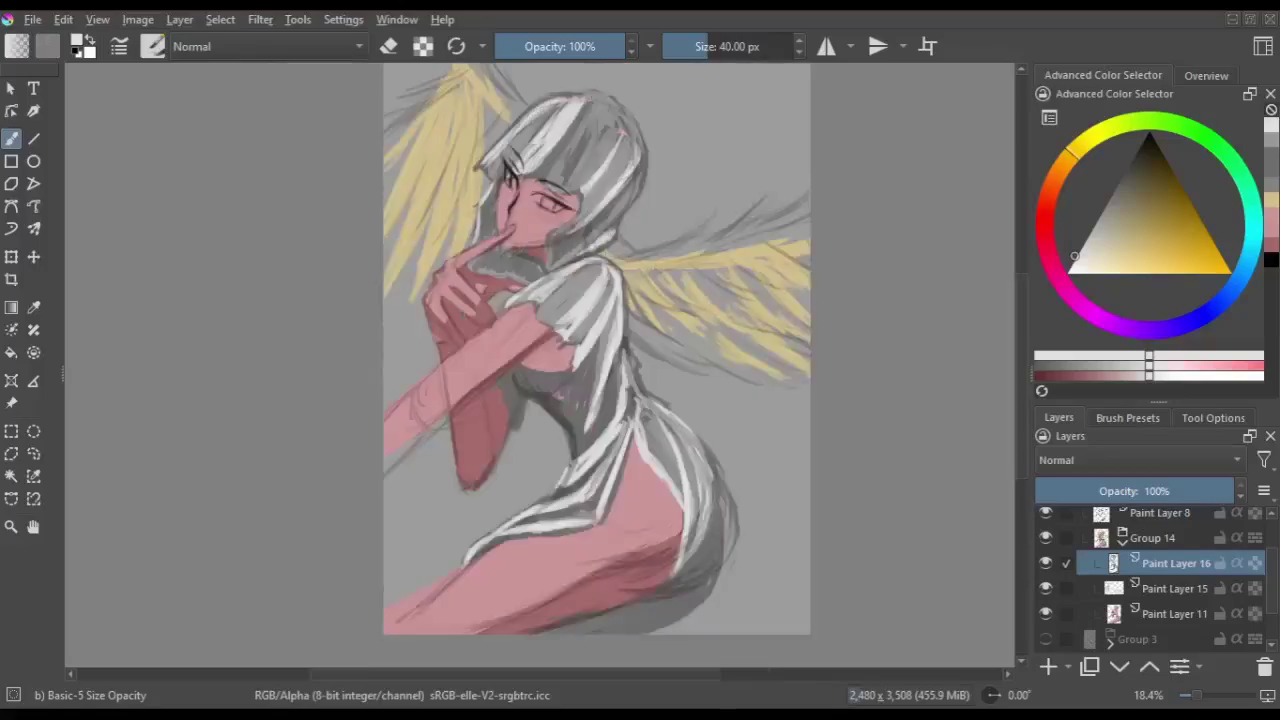
drag(570, 625, 655, 620)
drag(715, 515, 650, 630)
key(m)
key(m)
- Paint white feather strokes over the yellow on the upper wing
key(m)
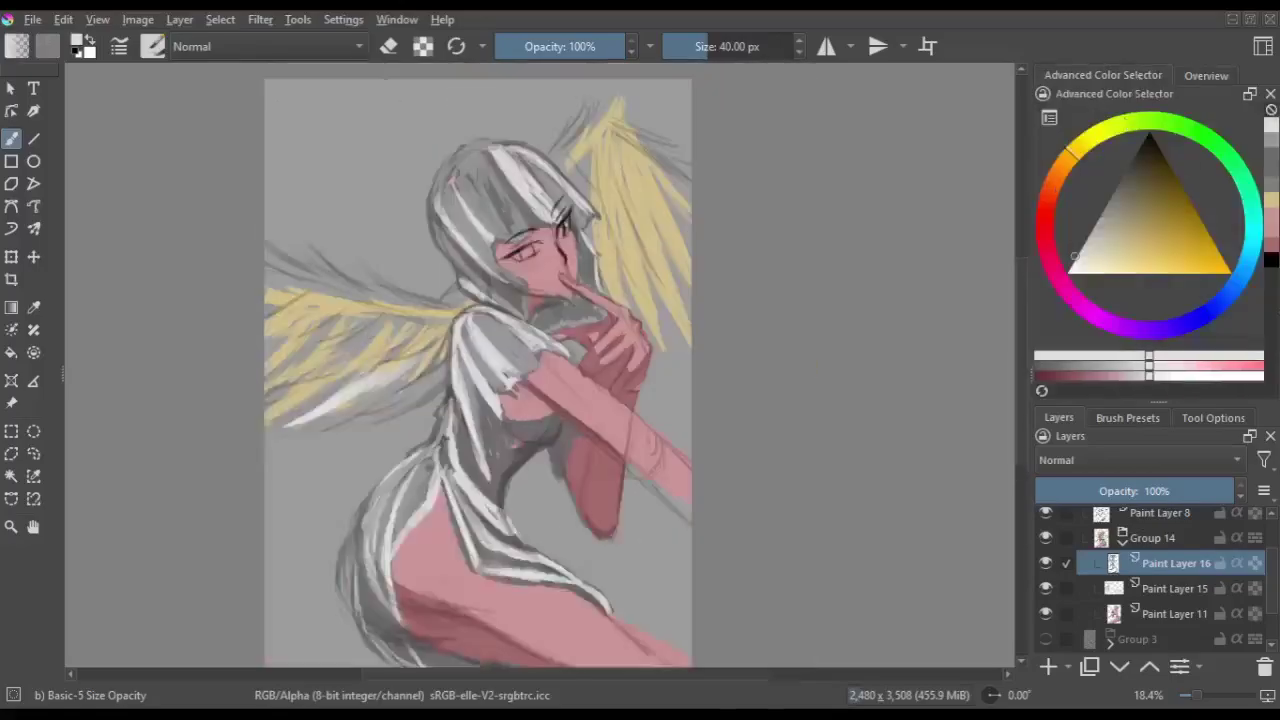
key(m)
key(m)
key(m)
mouse_move(525, 325)
mouse_down()
mouse_move(610, 410)
mouse_move(690, 305)
mouse_up()
key(m)
drag(680, 150, 615, 228)
drag(670, 185, 655, 360)
drag(680, 190, 720, 405)
drag(680, 165, 735, 390)
drag(665, 140, 730, 305)
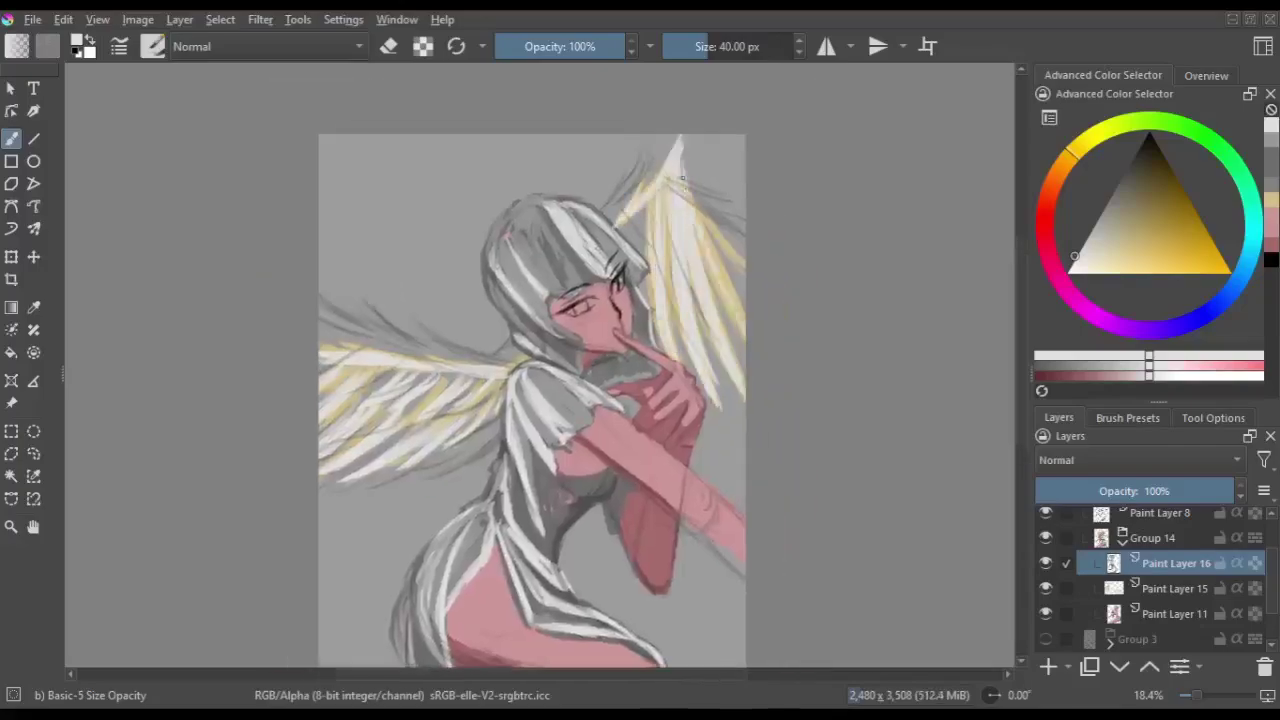
drag(690, 180, 740, 340)
key(m)
- Add darker feather strokes to the wings and merge Paint Layer 16 into Paint Layer 15
key(k)
key(k)
key(k)
drag(345, 260, 377, 342)
drag(410, 268, 360, 408)
drag(398, 195, 385, 262)
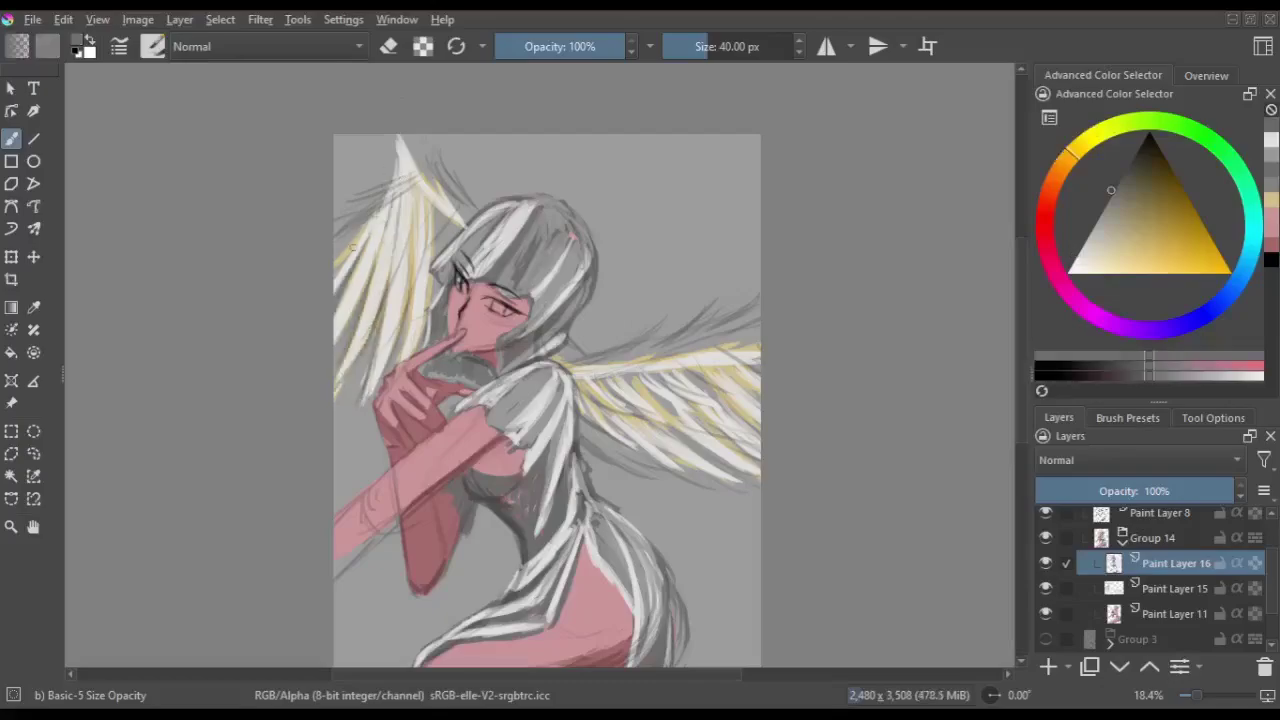
key(m)
mouse_move(668, 180)
mouse_down()
mouse_move(635, 230)
mouse_move(624, 286)
mouse_up()
key(m)
drag(700, 400, 617, 330)
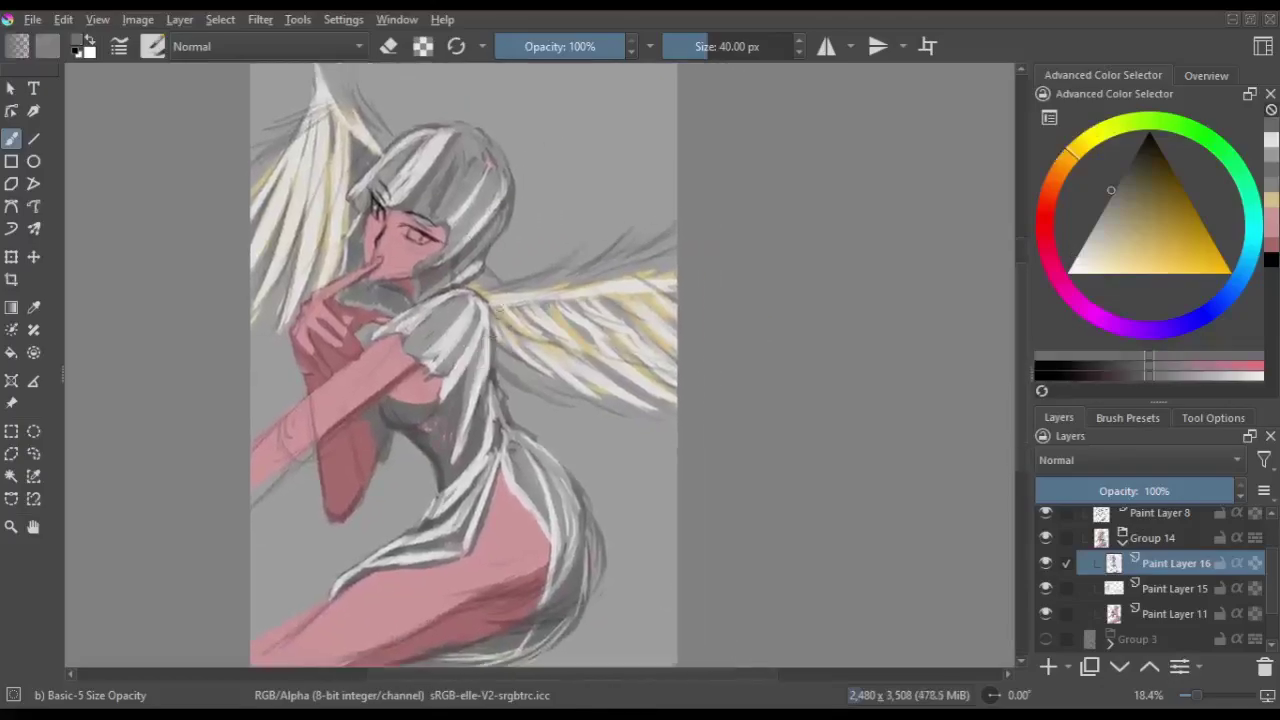
drag(500, 340, 622, 312)
key(m)
key(m)
key(m)
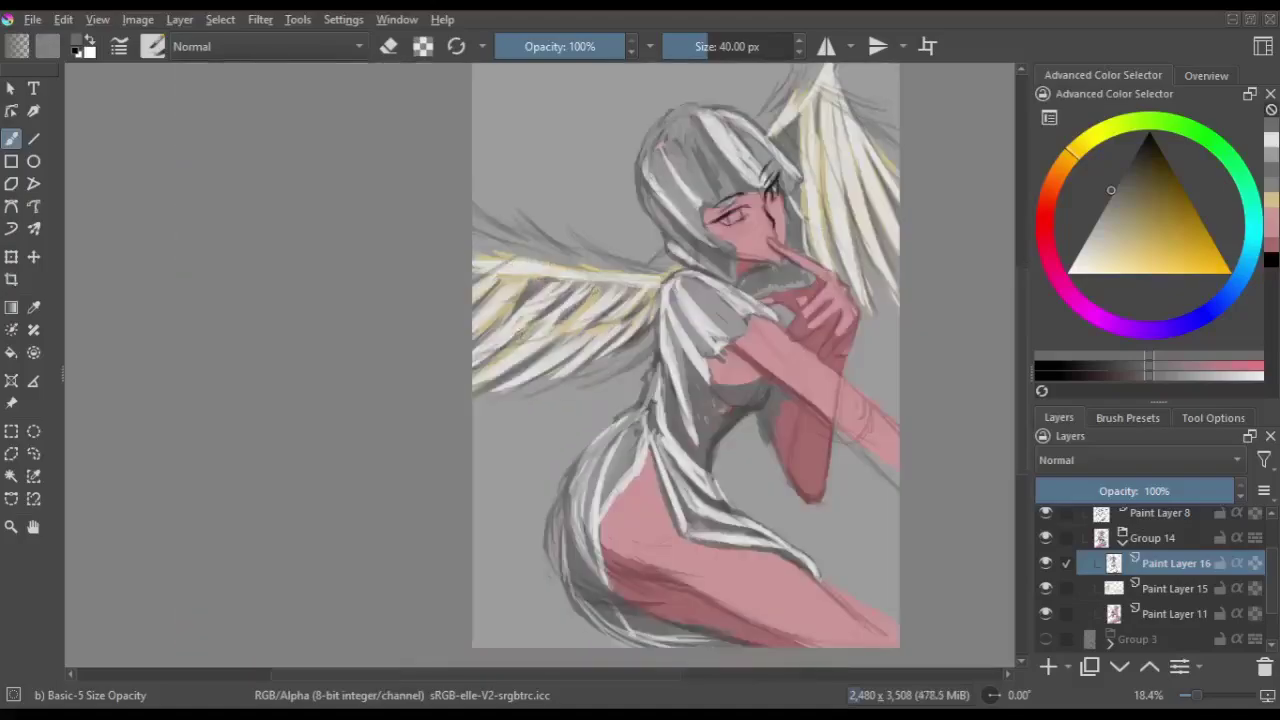
key(ctrl+e)
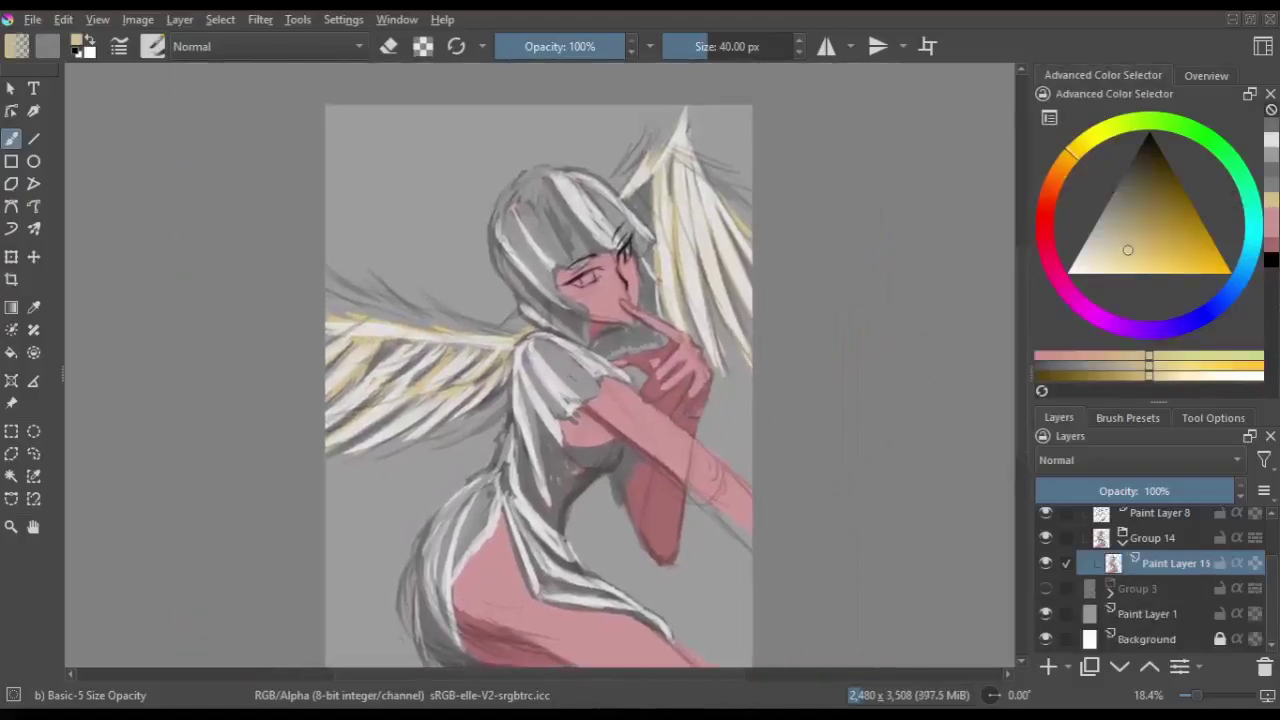
- Add short yellow strokes beside the eye and near the chin on both sides
key(m)
drag(440, 258, 458, 276)
key(m)
drag(604, 258, 614, 278)
key(m)
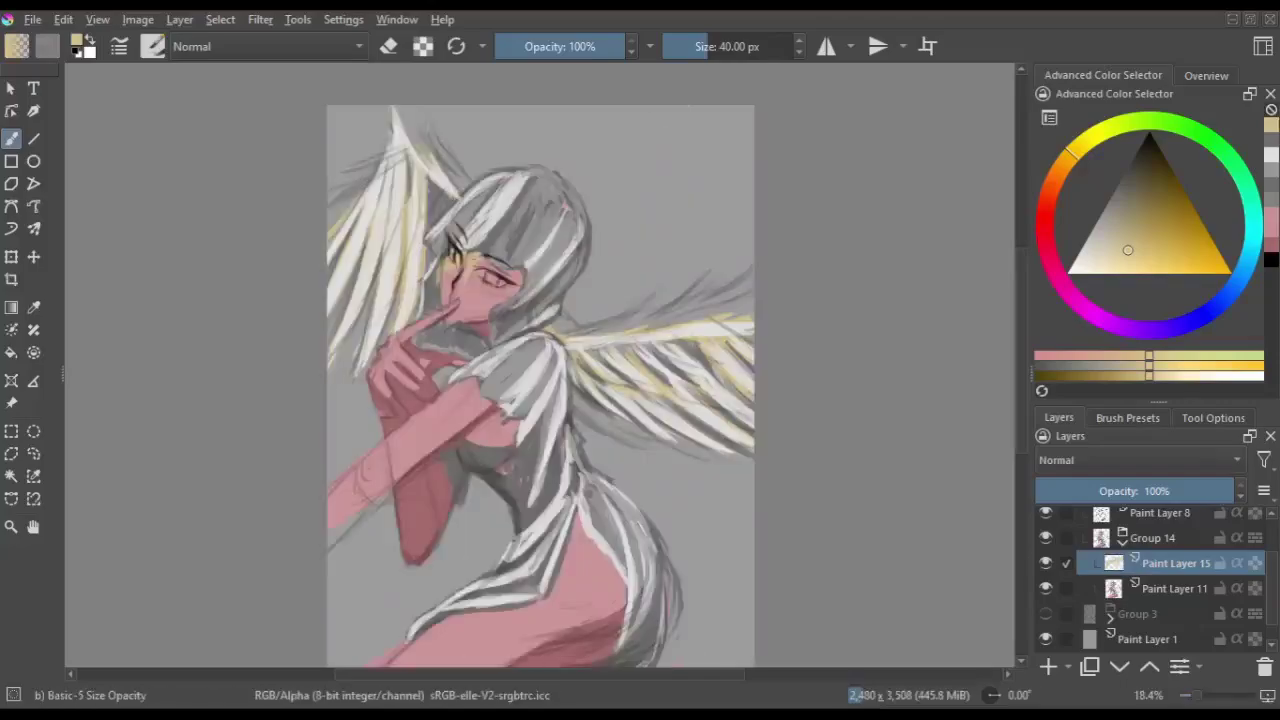
drag(479, 316, 482, 338)
key(m)
drag(598, 332, 606, 350)
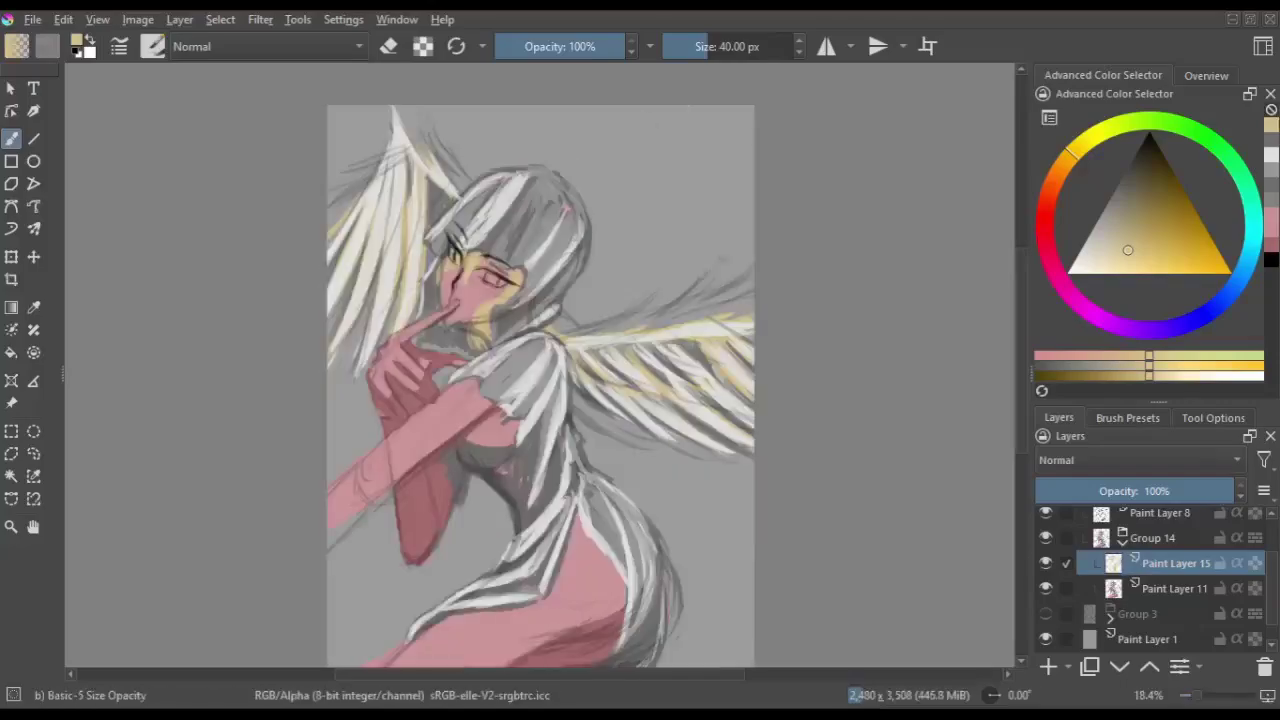
key(m)
- Collapse Group 14, create a new group with a paint layer, and pick pinkish-red
click(1122, 537)
scroll(1135, 527, up, 1)
key(ctrl+g)
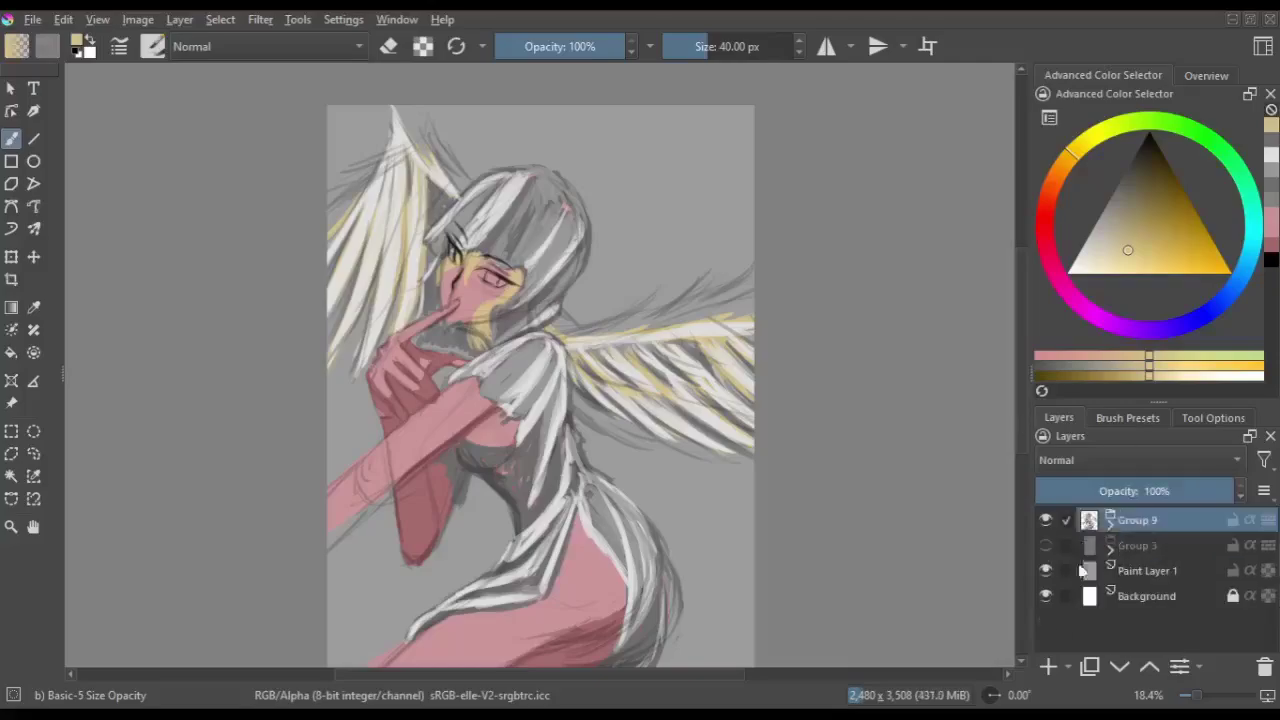
key(Insert)
ctrl+click(393, 237)
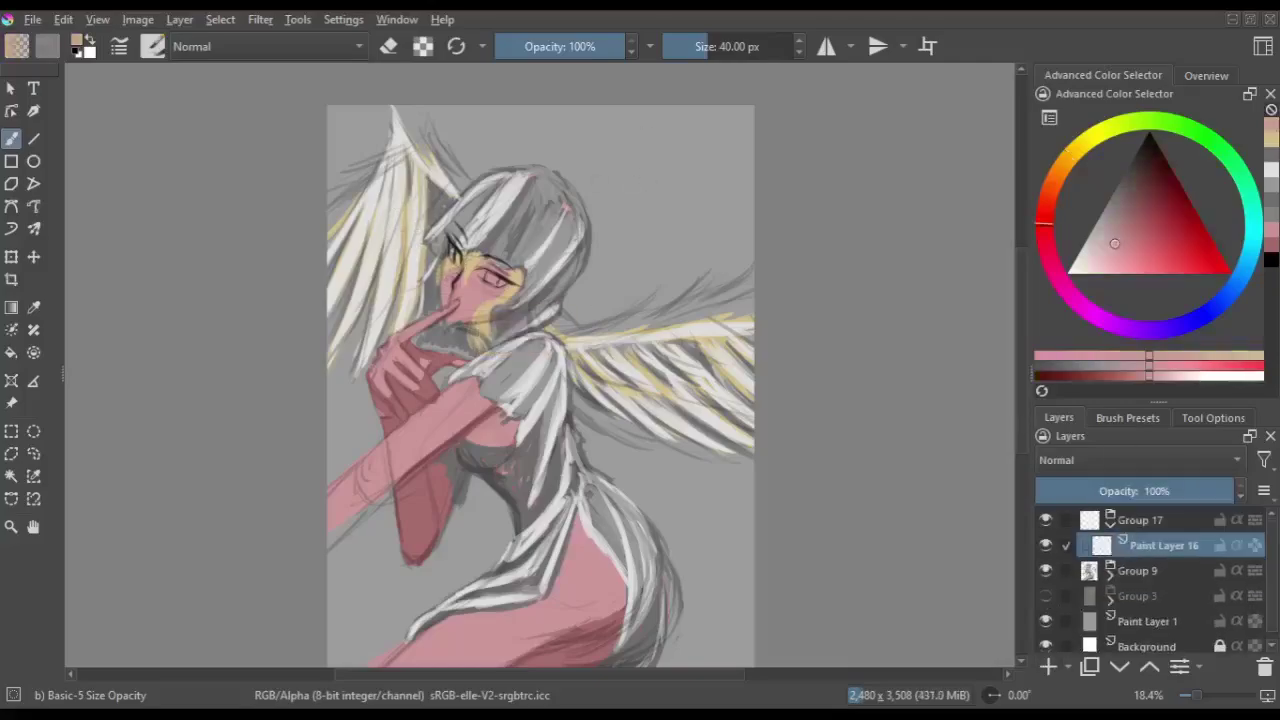
- Check the mirrored canvas, reset rotation, and sample a lighter pink from the skin
key(m)
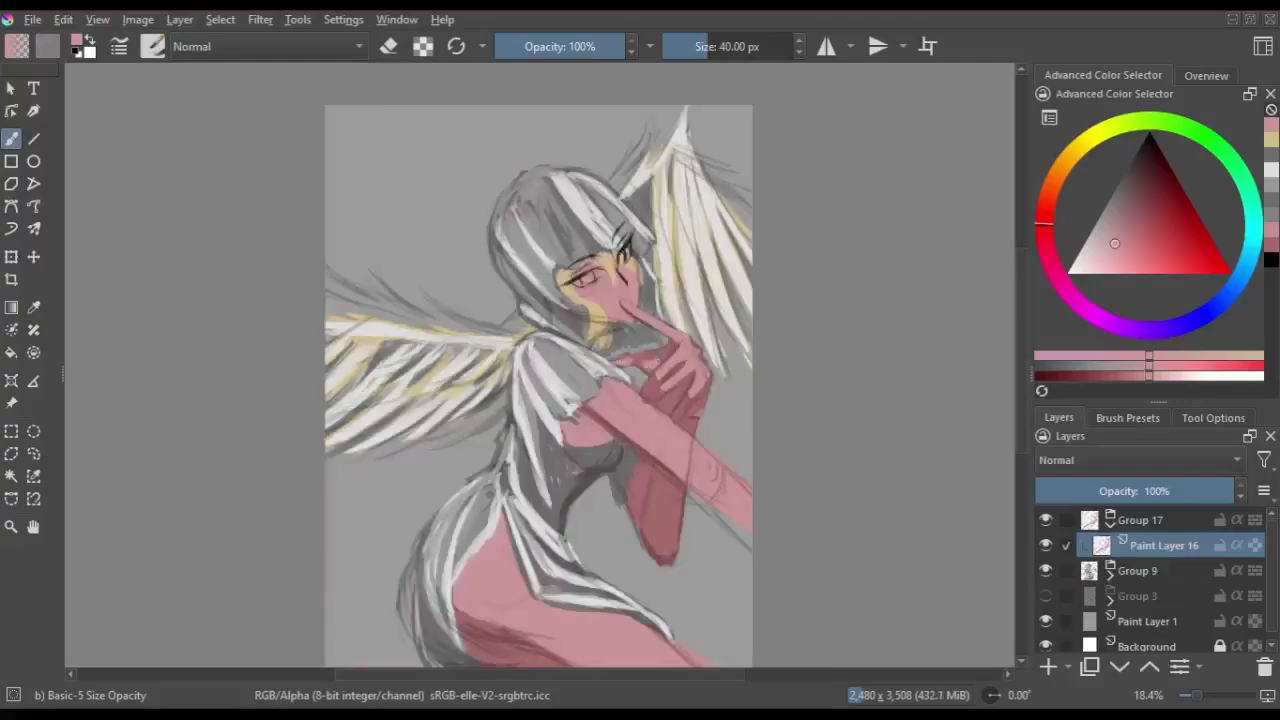
key(m)
key(m)
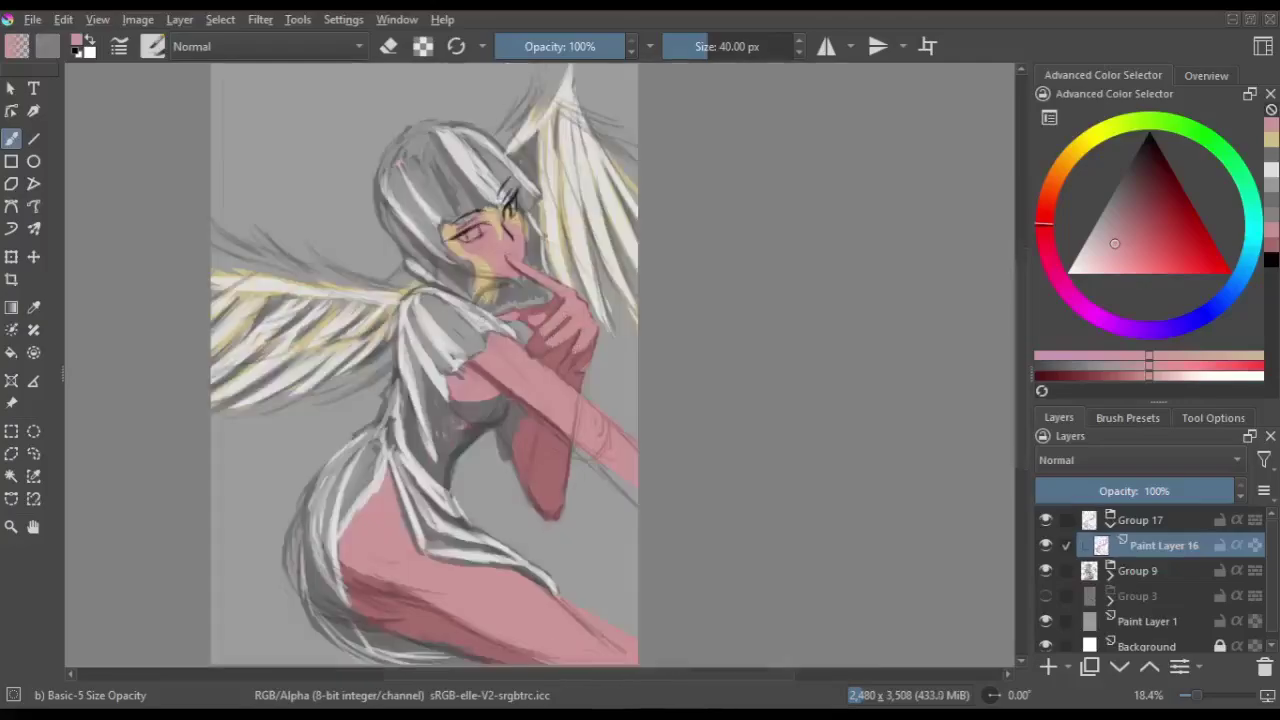
key(m)
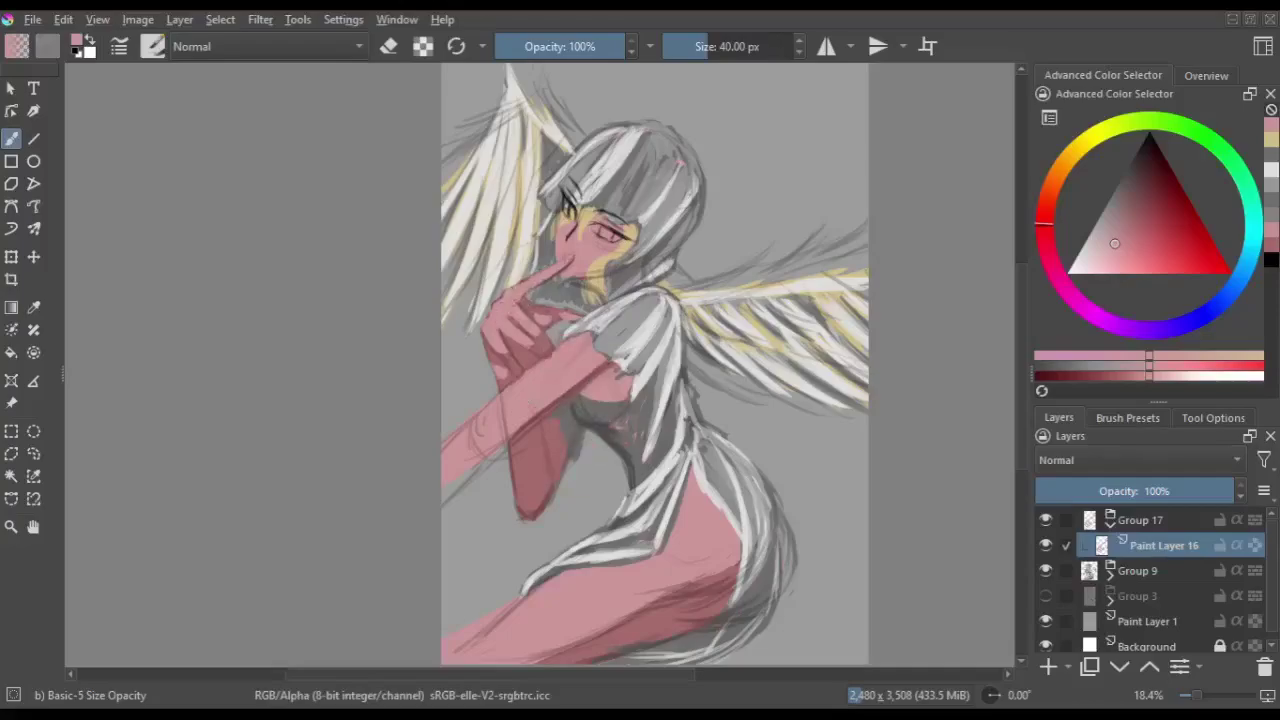
key(m)
key(m)
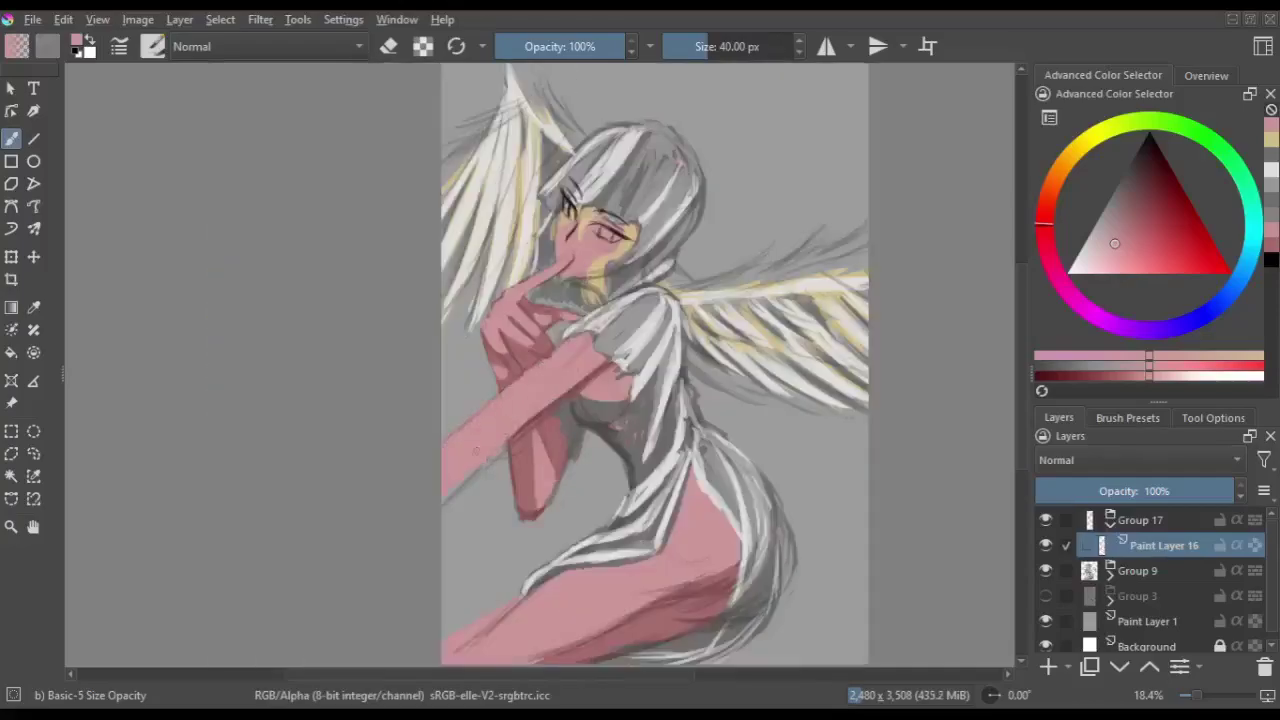
key(m)
key(4)
key(4)
key(5)
ctrl+click(563, 297)
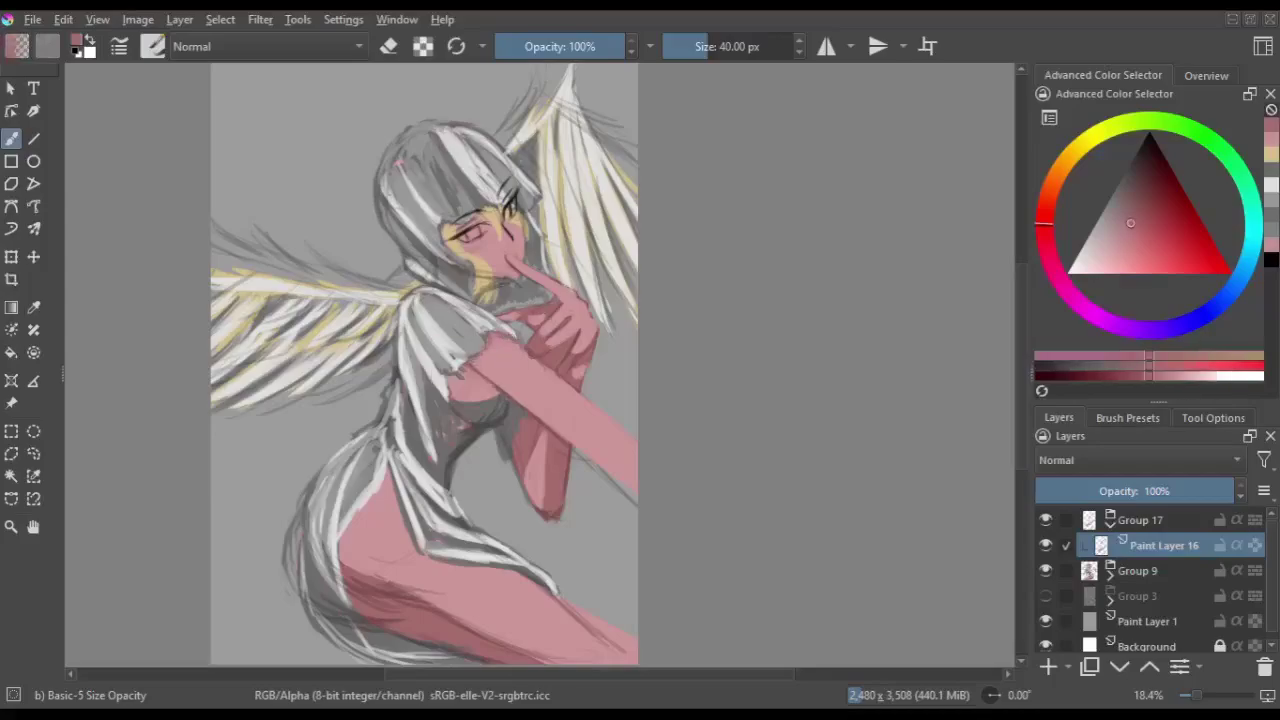
- Reset the canvas rotation and mirror the view back and forth to check the figure
key(m)
key(m)
key(m)
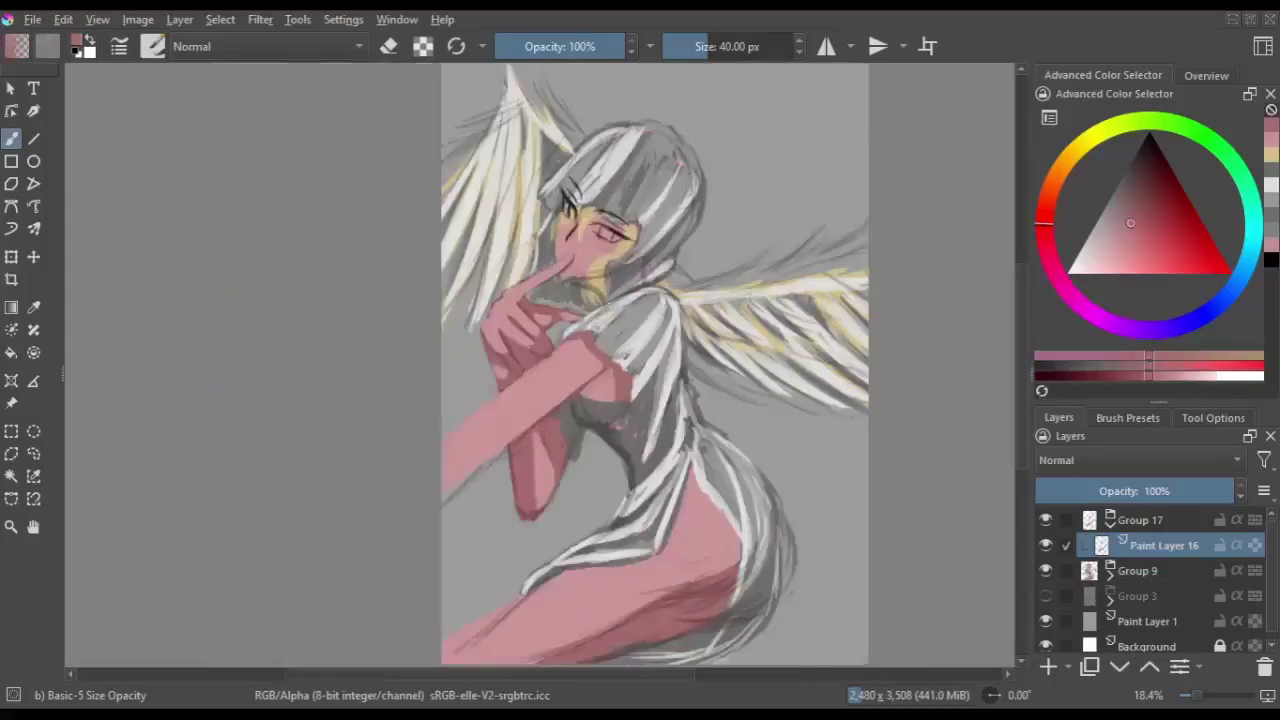
key(bracketleft)
key(m)
key(6)
key(6)
key(6)
key(5)
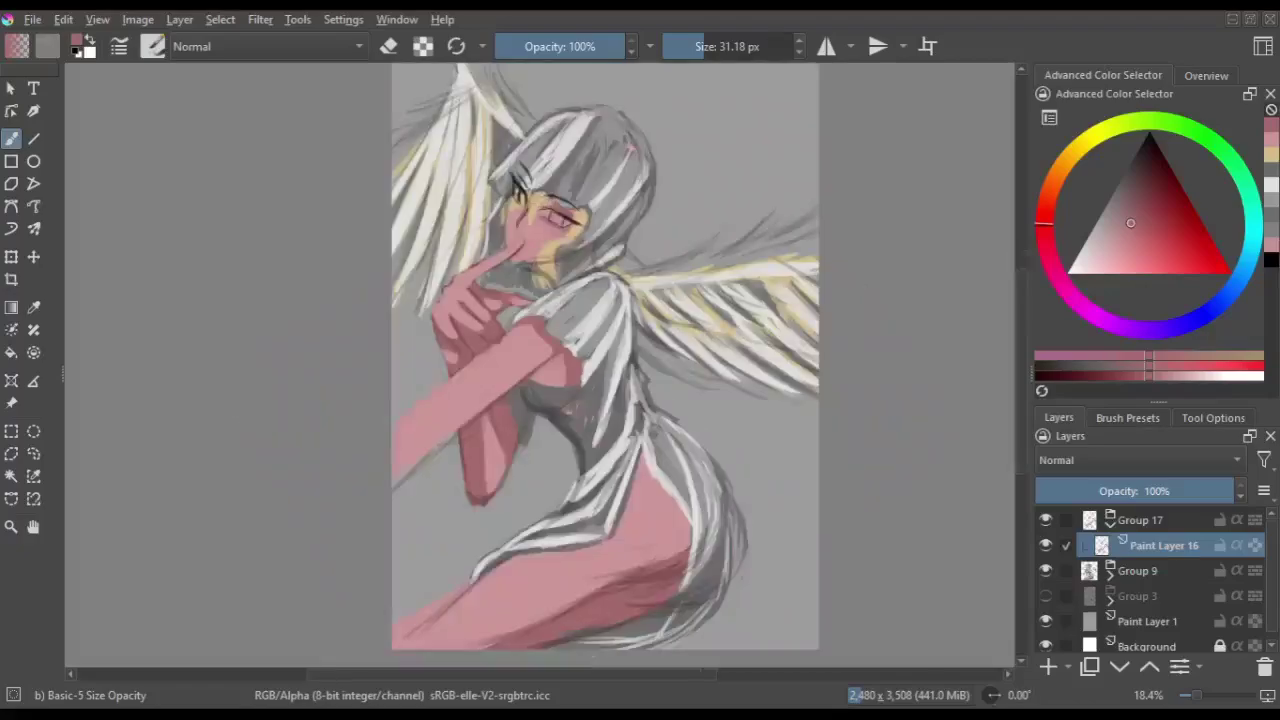
key(m)
key(m)
key(4)
key(4)
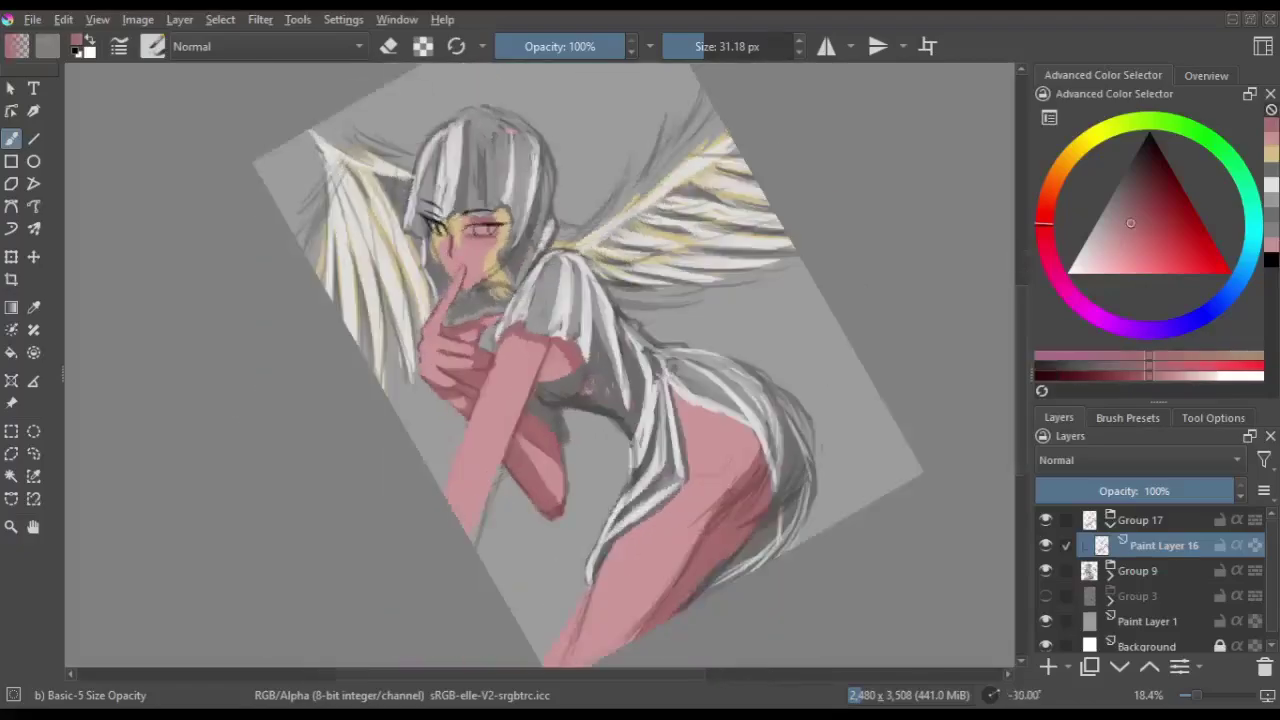
key(m)
key(m)
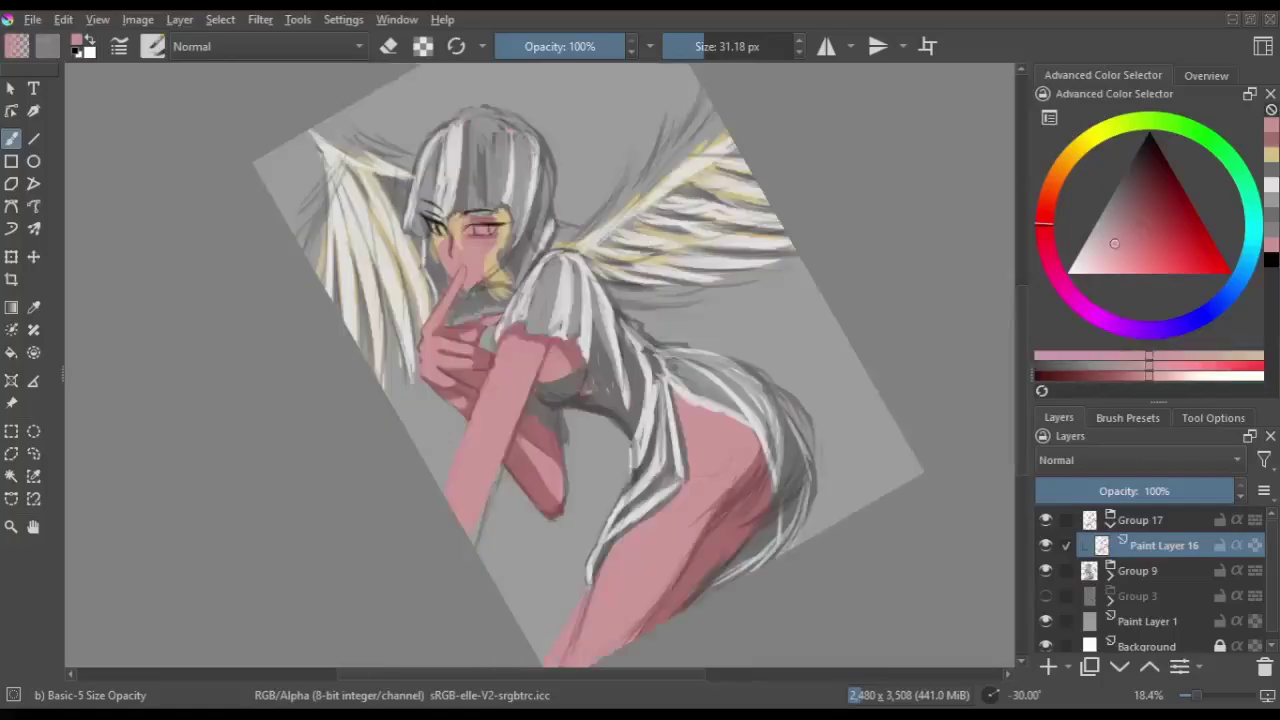
key(m)
key(m)
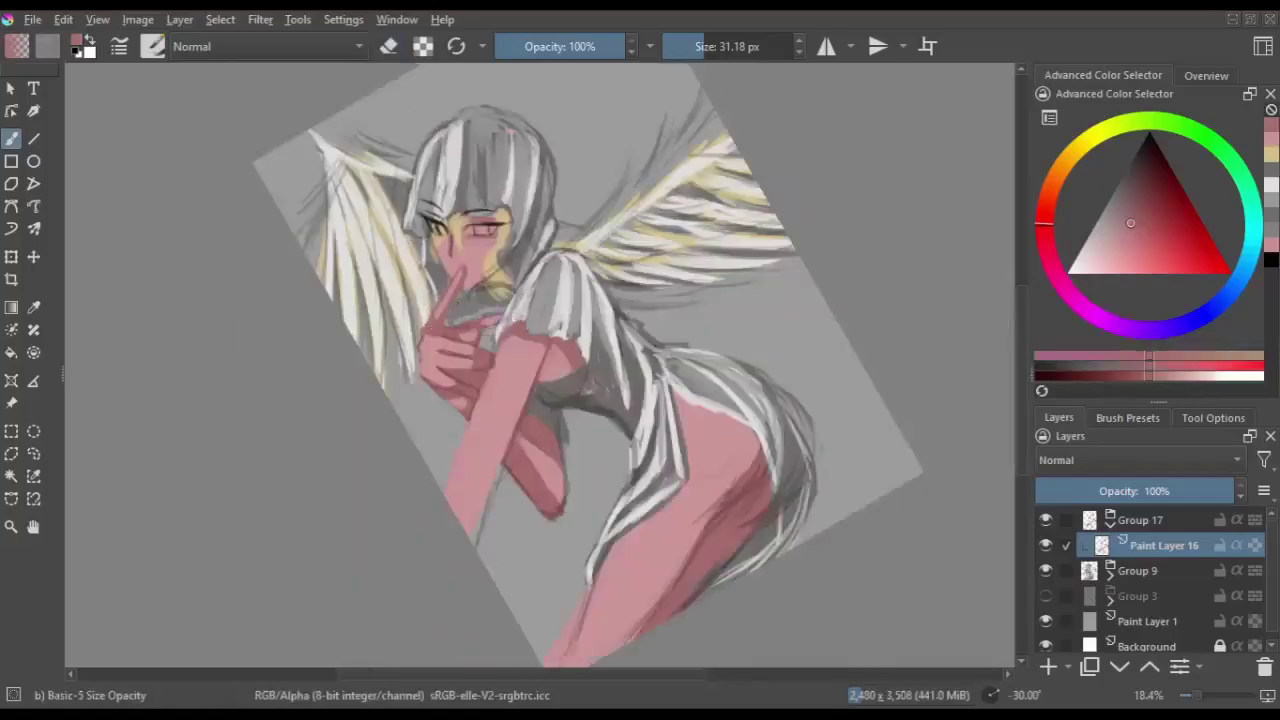
key(m)
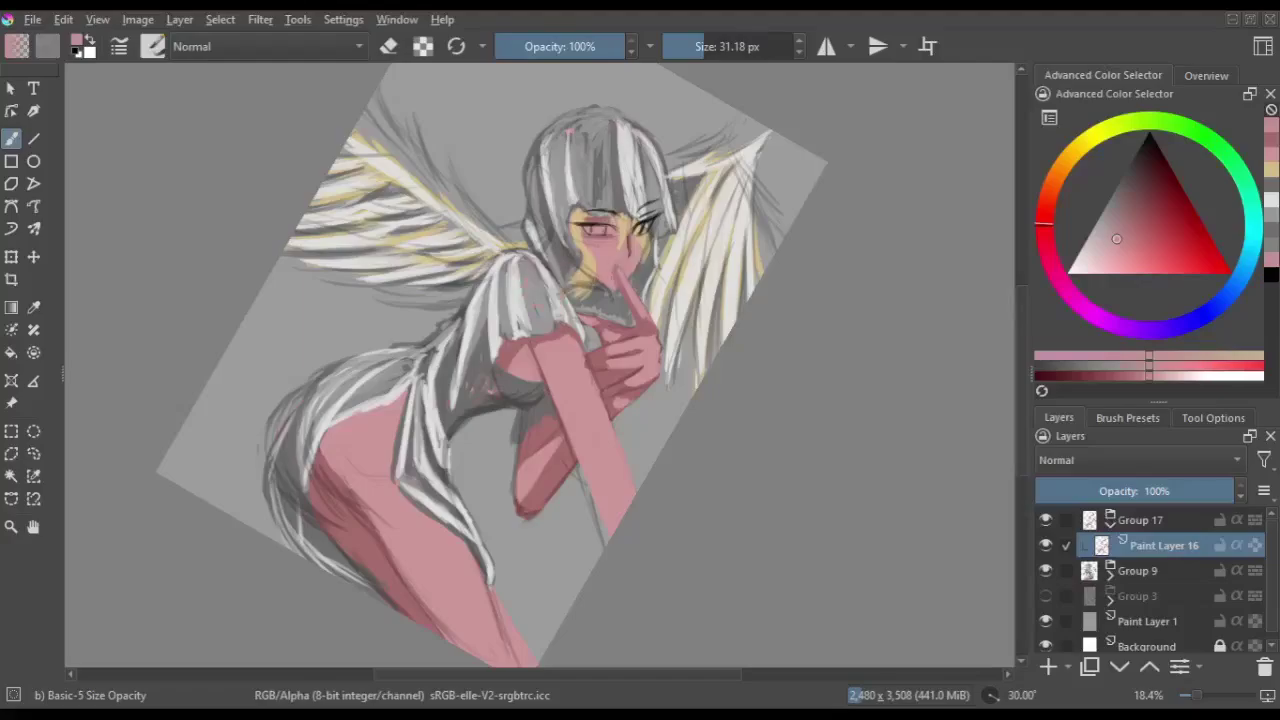
- Straighten the view to 0°, recheck it mirrored, and sample a light pink from the skin
key(e)
key(5)
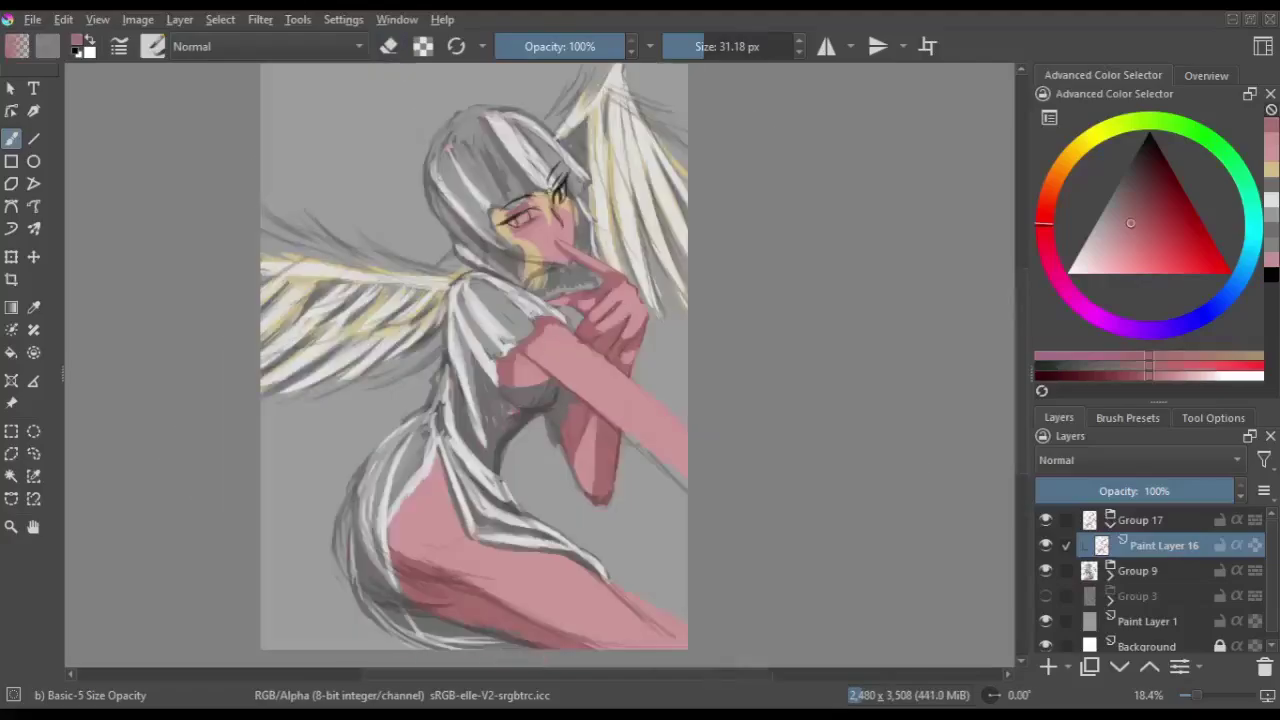
key(m)
key(m)
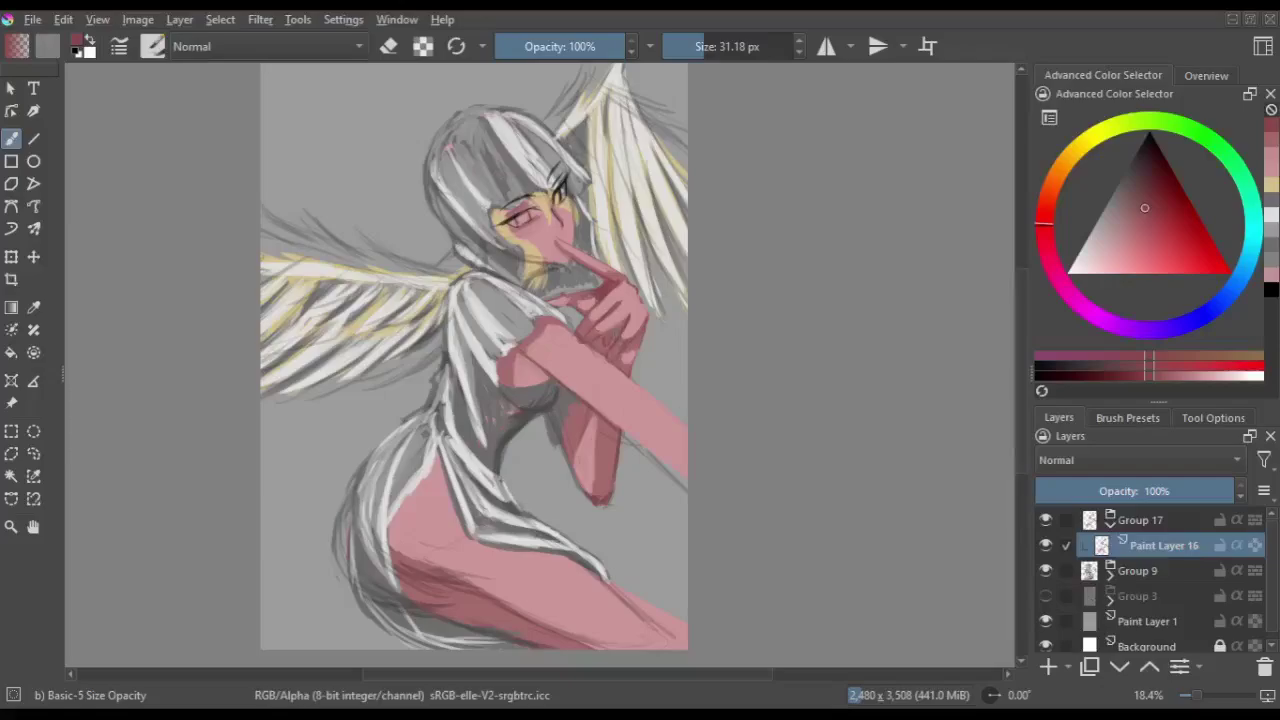
key(m)
key(m)
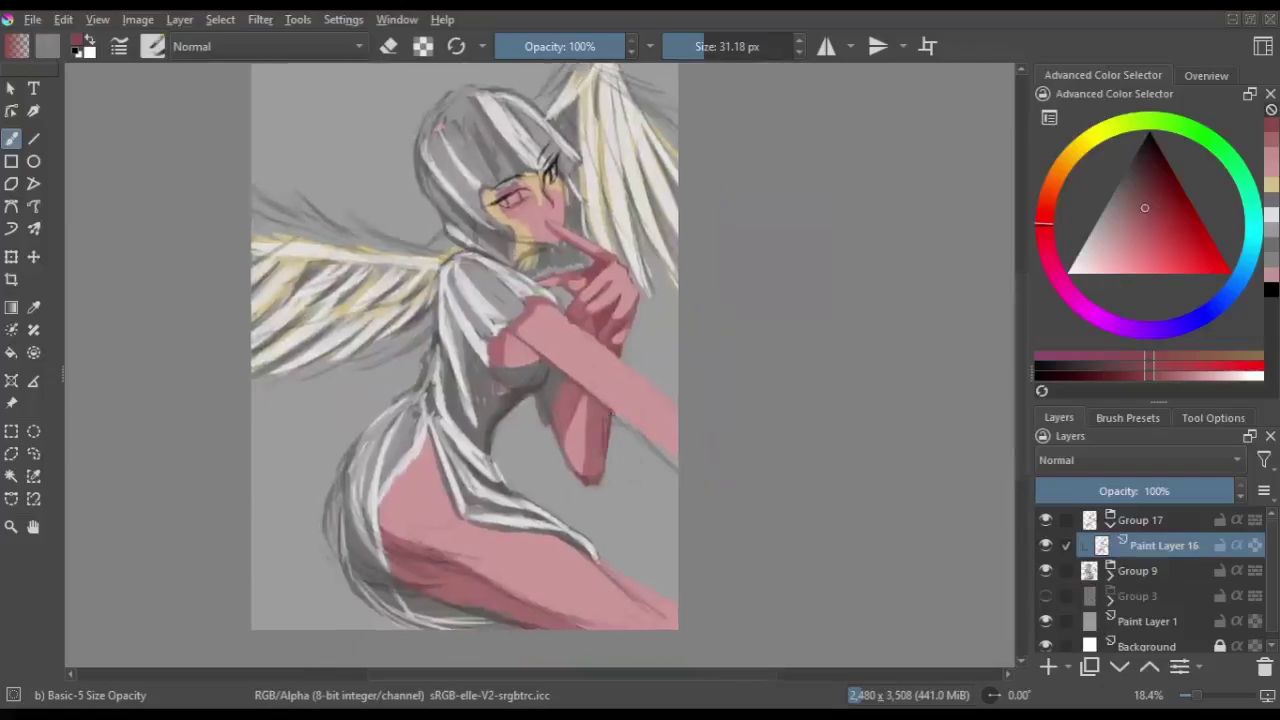
key(m)
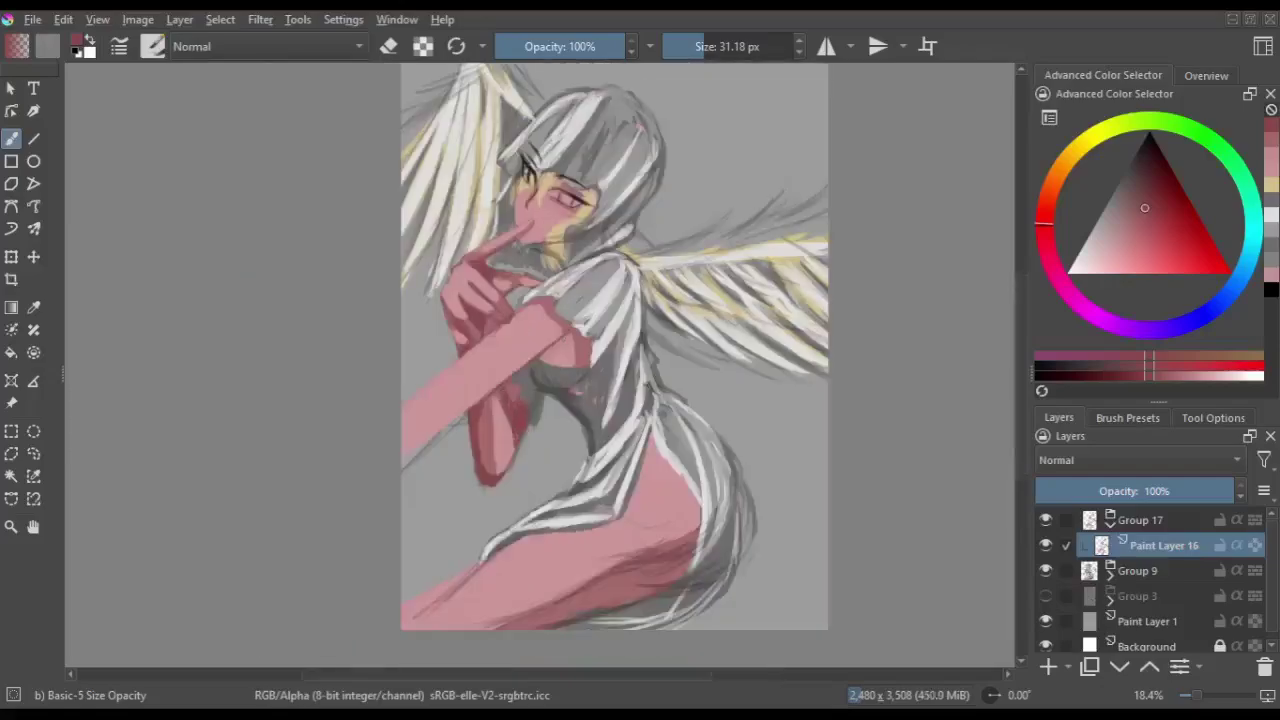
- Switch to Airbrush Soft with a larger brush and shade the skin, checking it mirrored
key(m)
key(m)
ctrl+click(608, 600)
key(m)
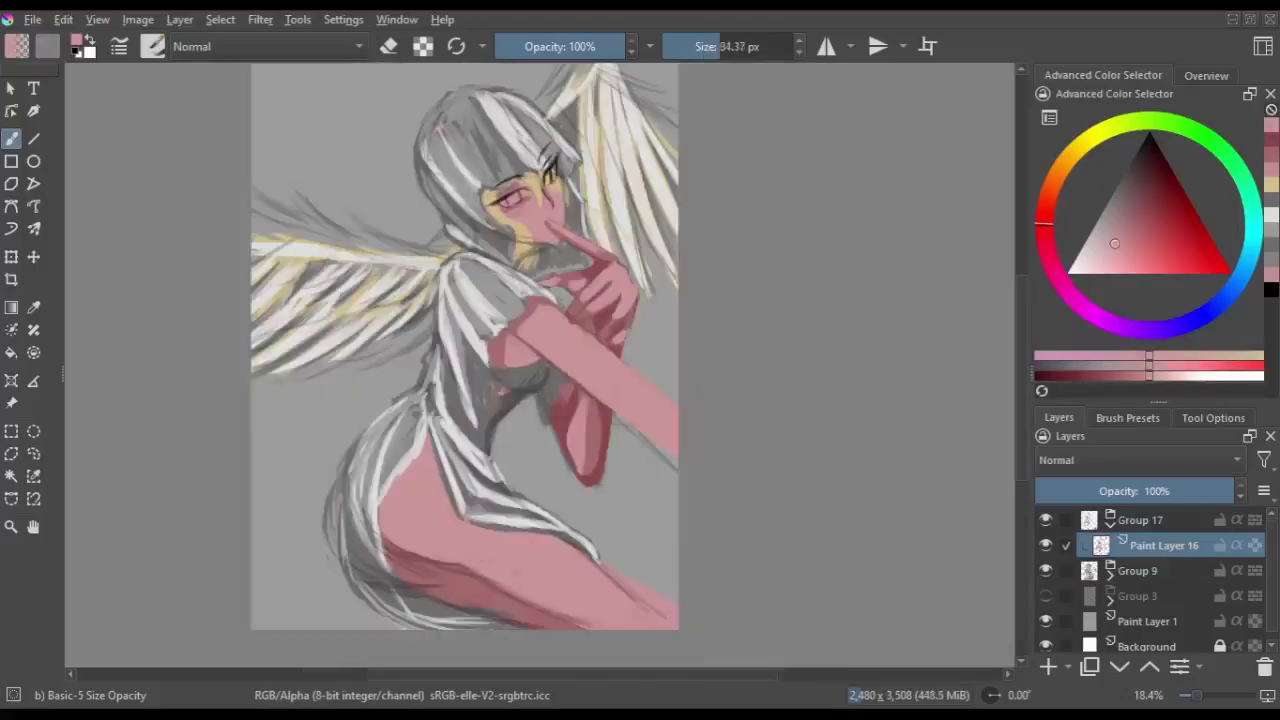
key(m)
key(e)
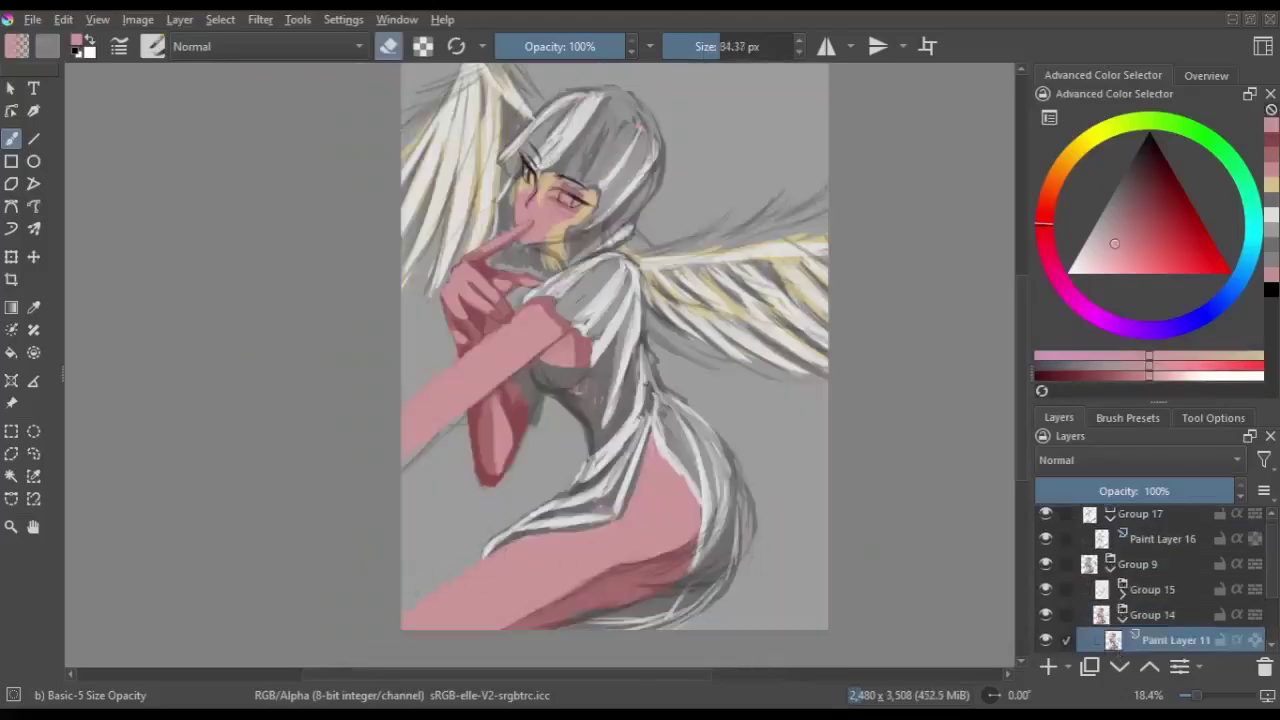
key(m)
key(m)
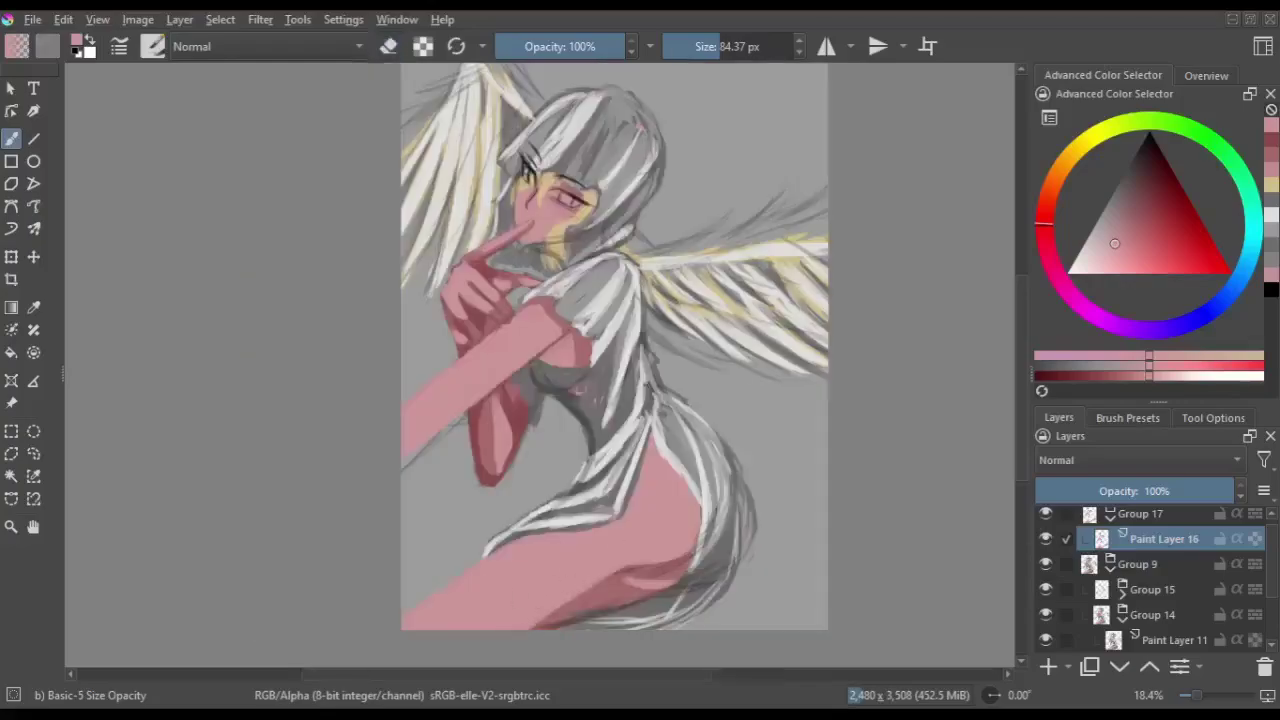
key(m)
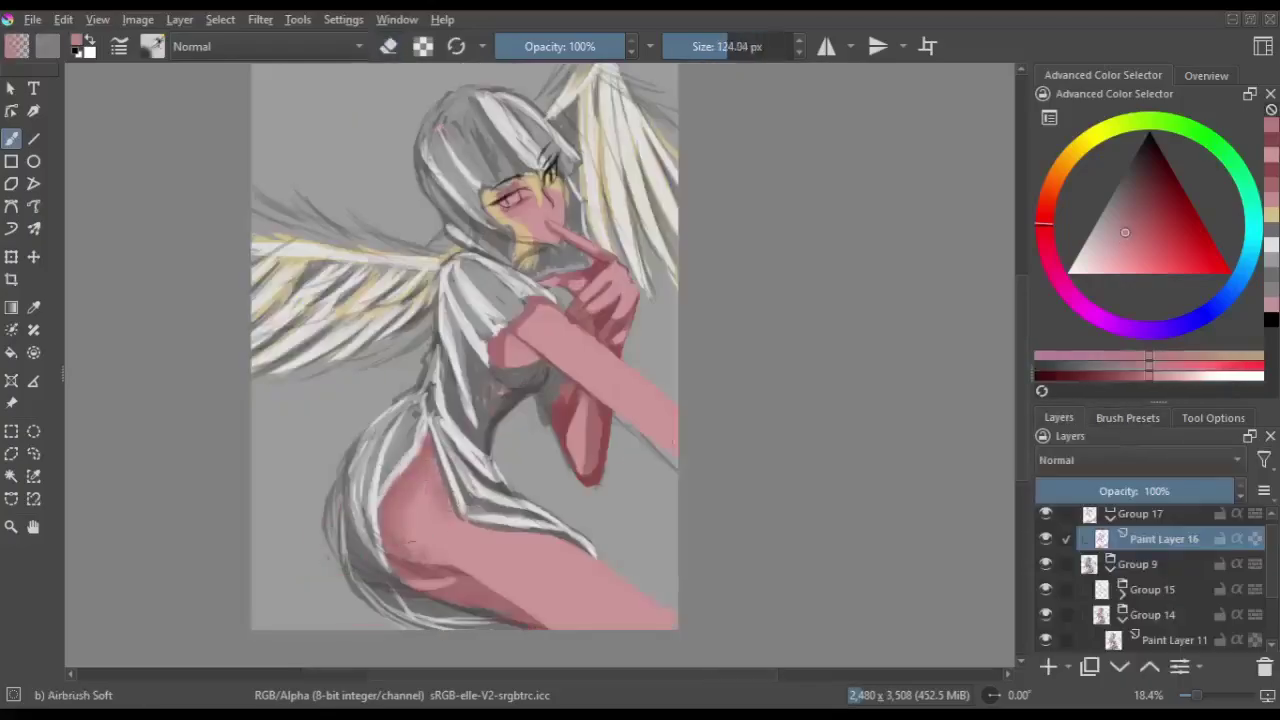
key(m)
key(m)
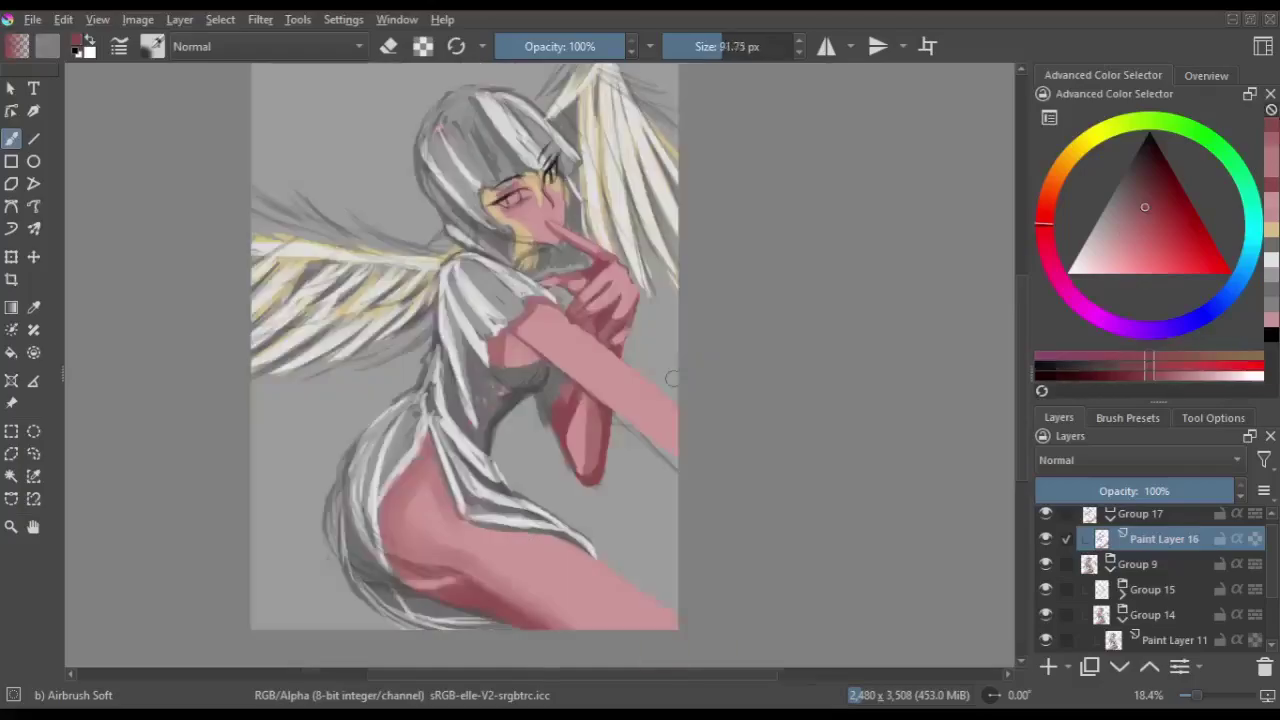
key(6)
key(6)
key(6)
key(m)
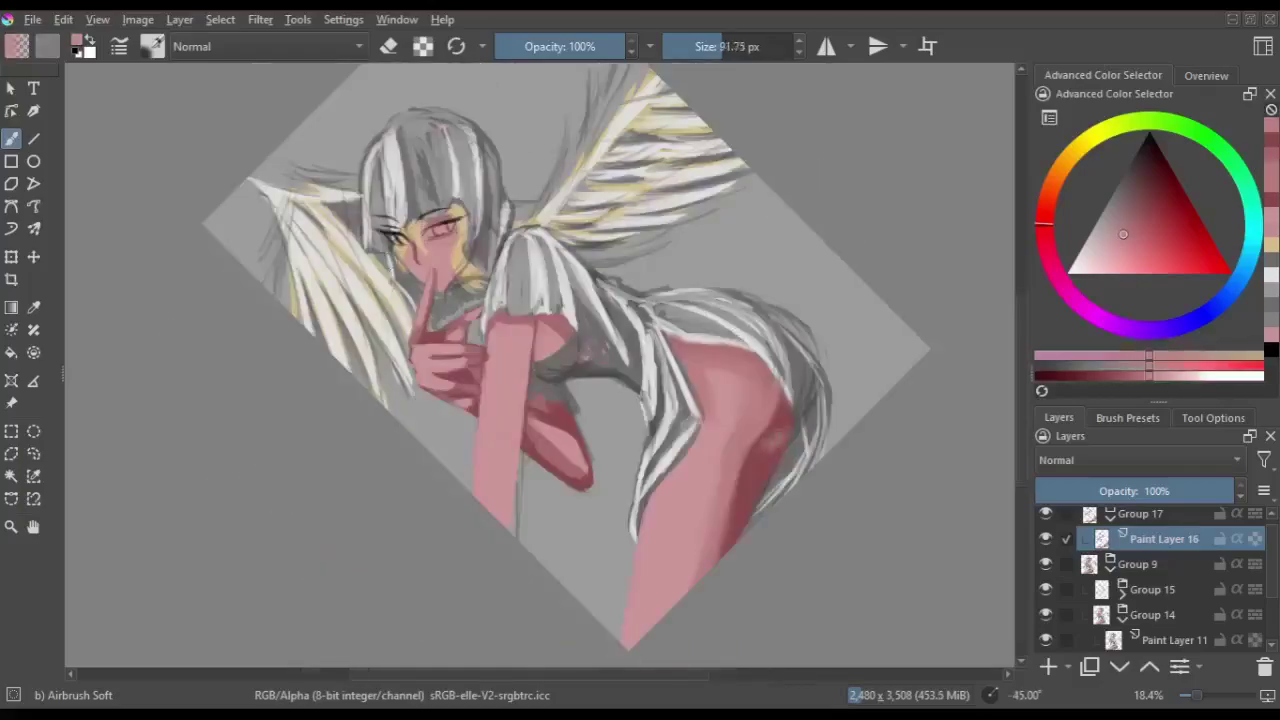
key(m)
key(m)
key(m)
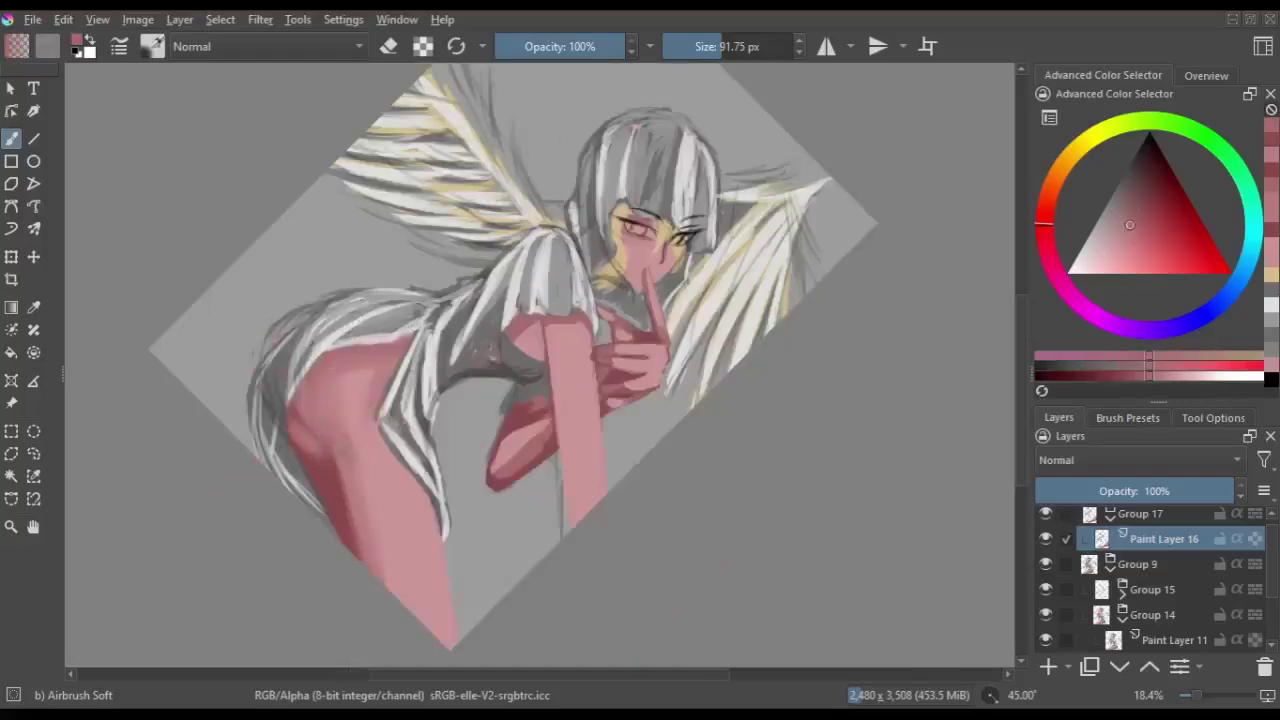
key(m)
key(m)
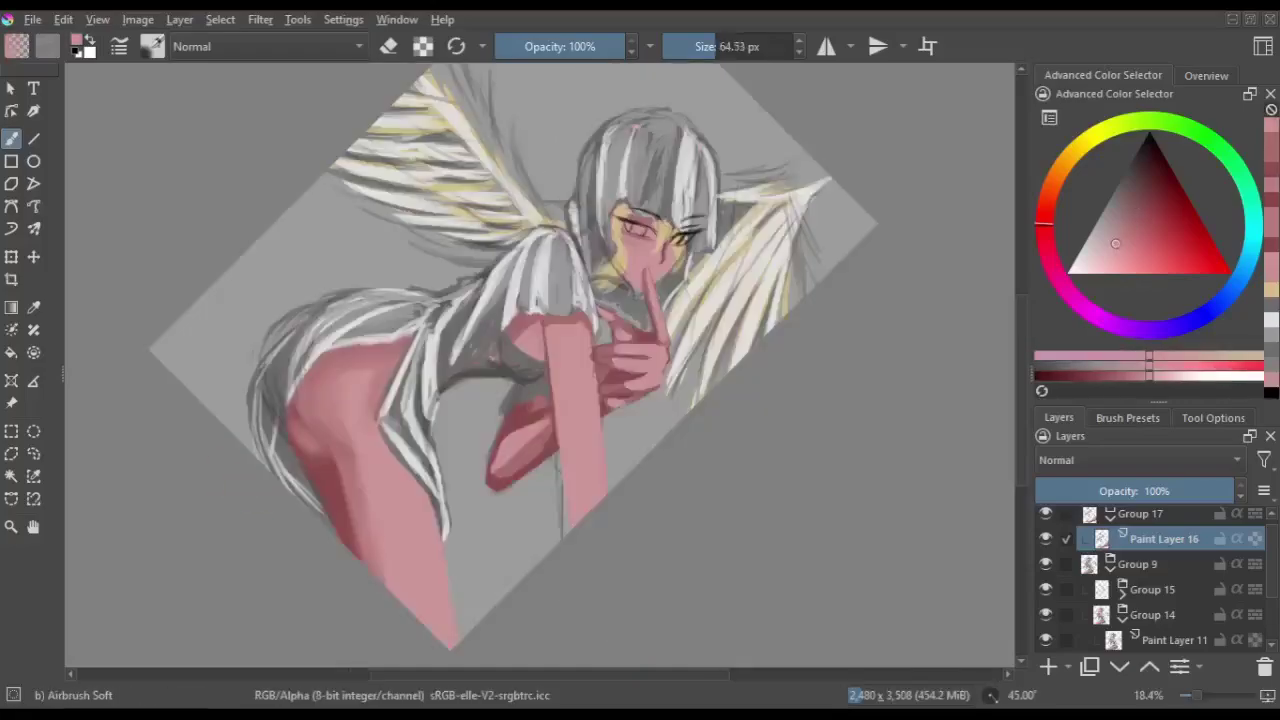
- Reset rotation to 0°, recheck the mirrored figure, resize the brush and add Paint Layer 18
key(5)
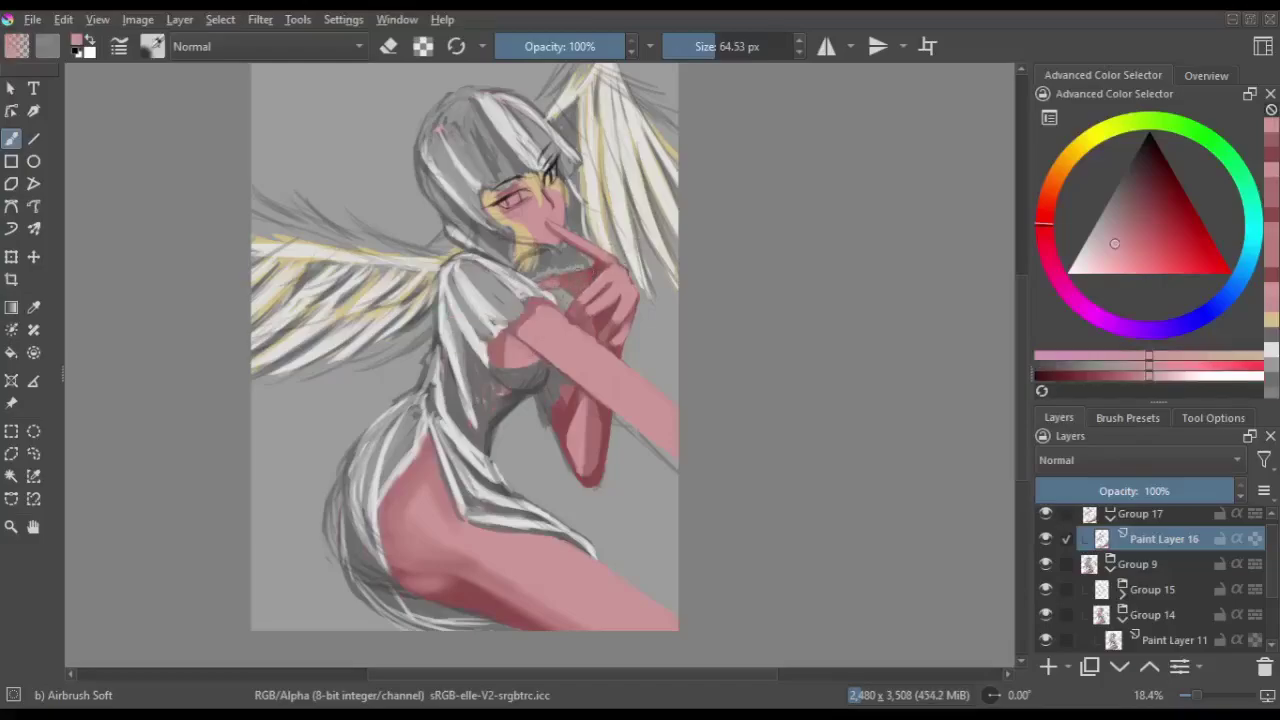
key(m)
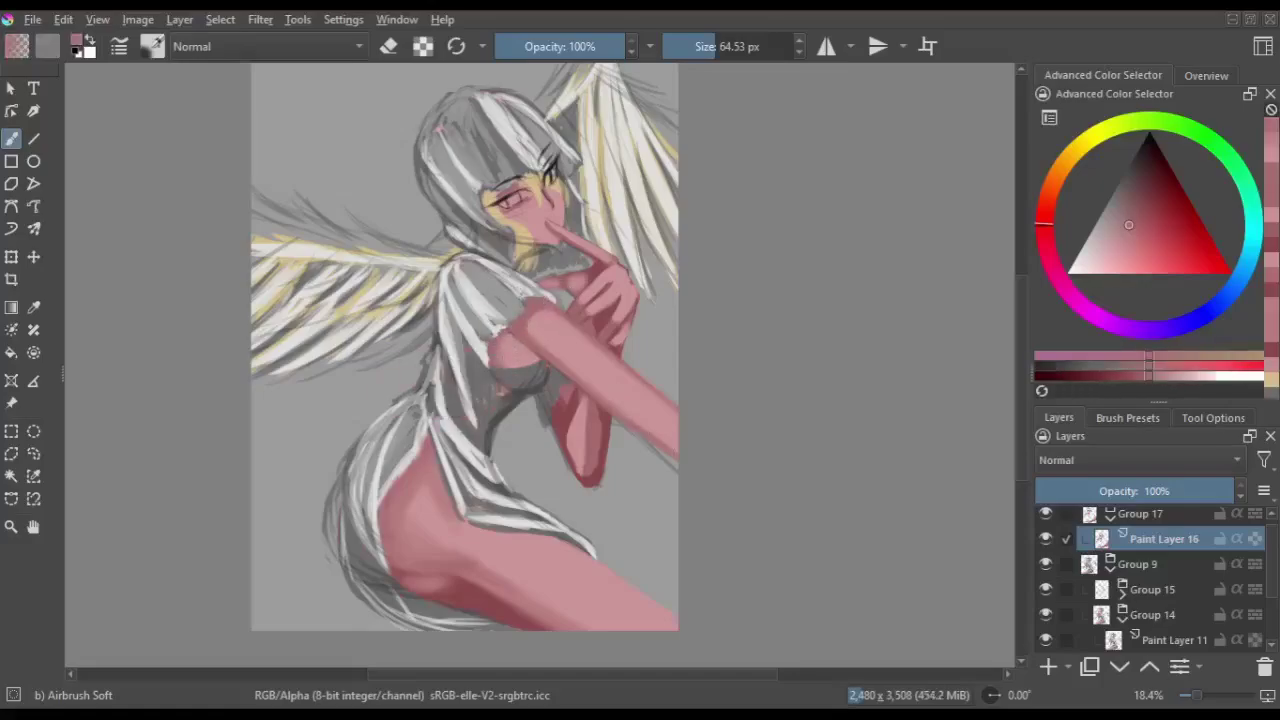
key(m)
key(m)
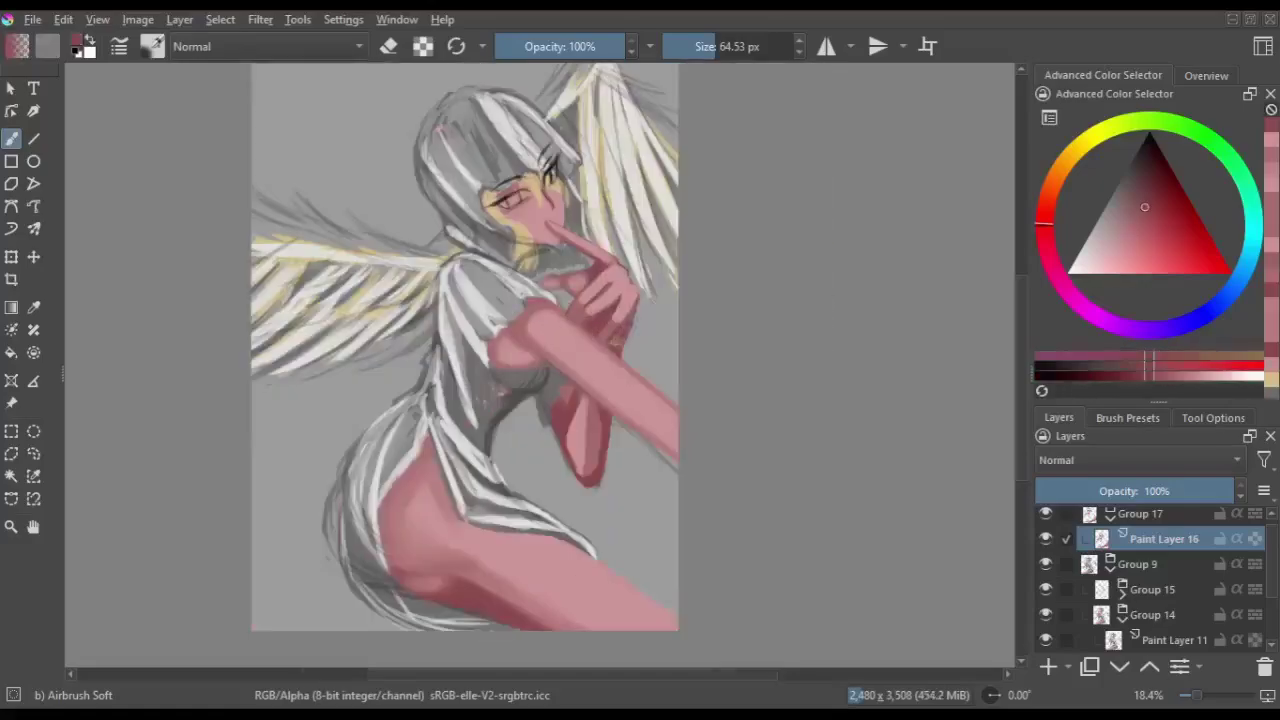
key(m)
key(m)
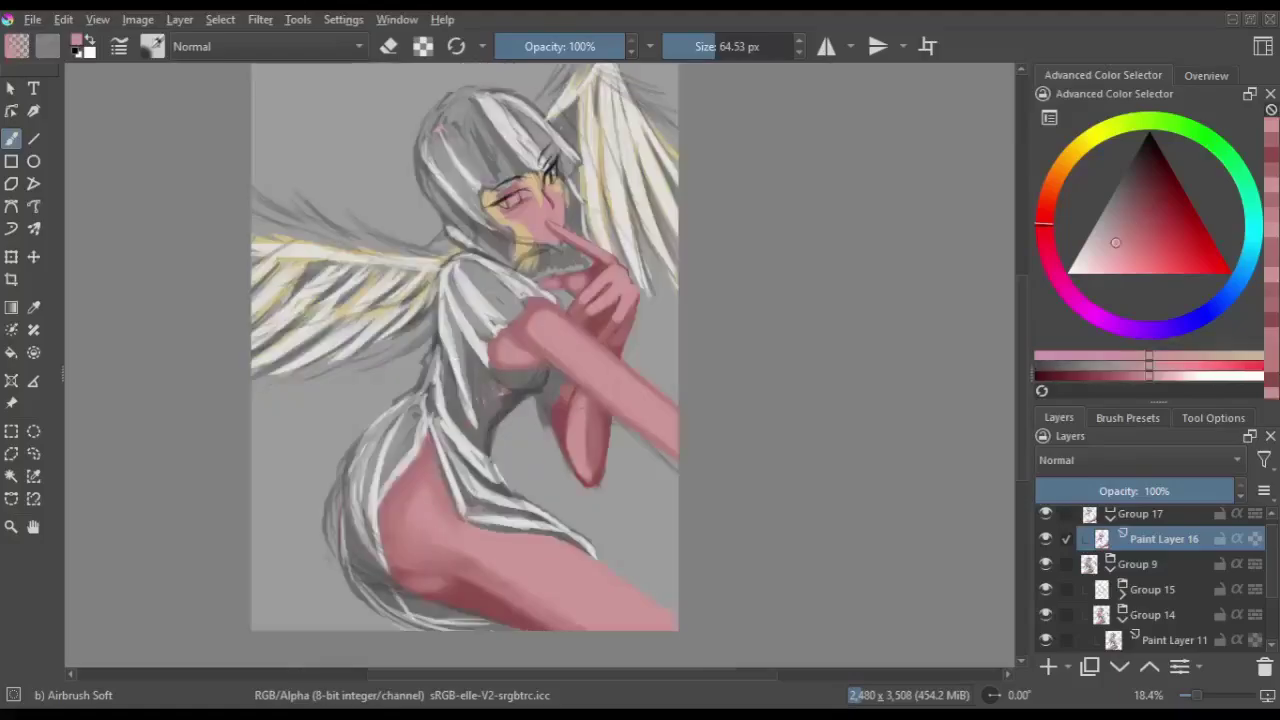
key(m)
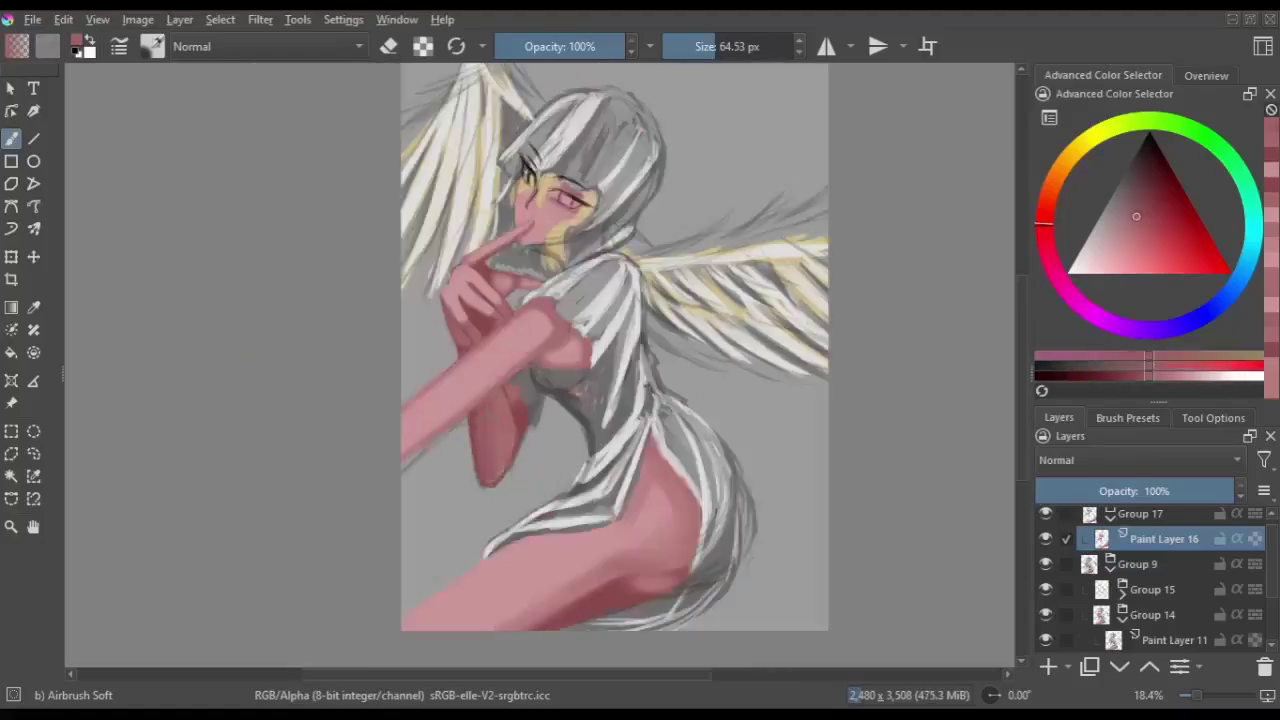
key(m)
key(m)
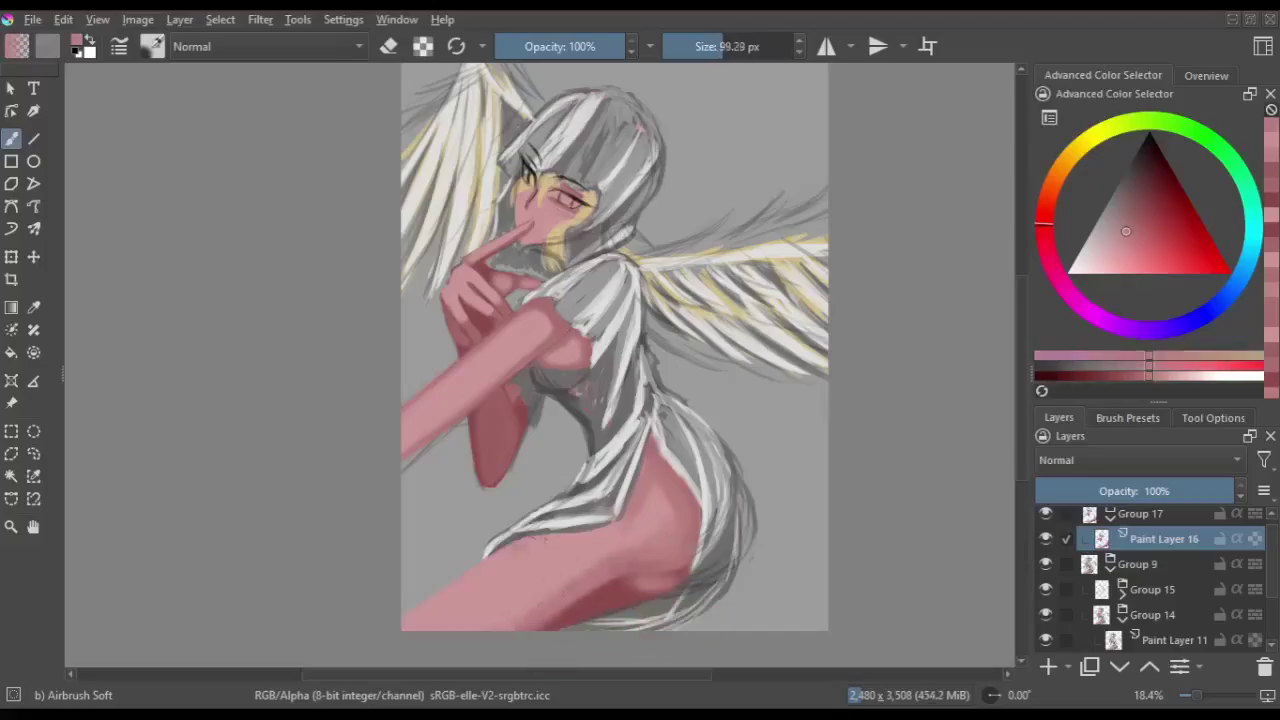
key(bracketleft)
key(bracketleft)
key(bracketleft)
- Paint mid-grey and light-grey strokes over the hair and hood
key(m)
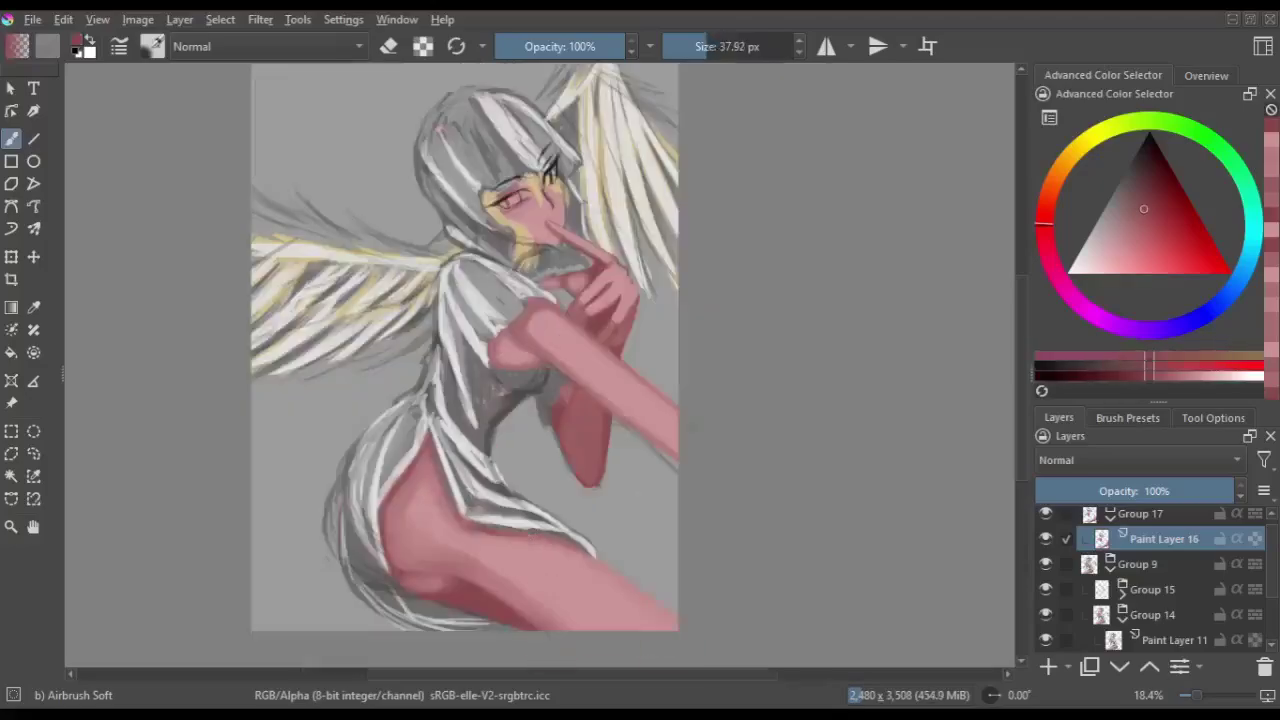
key(Insert)
key(m)
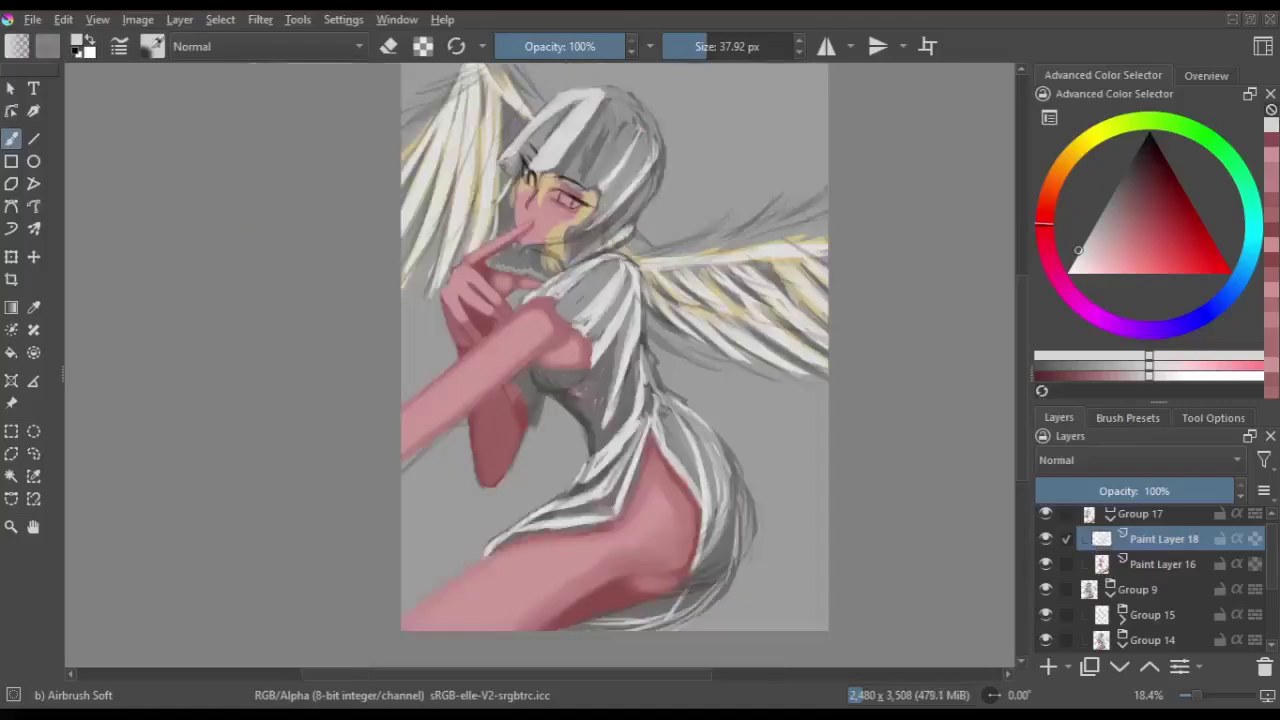
key(m)
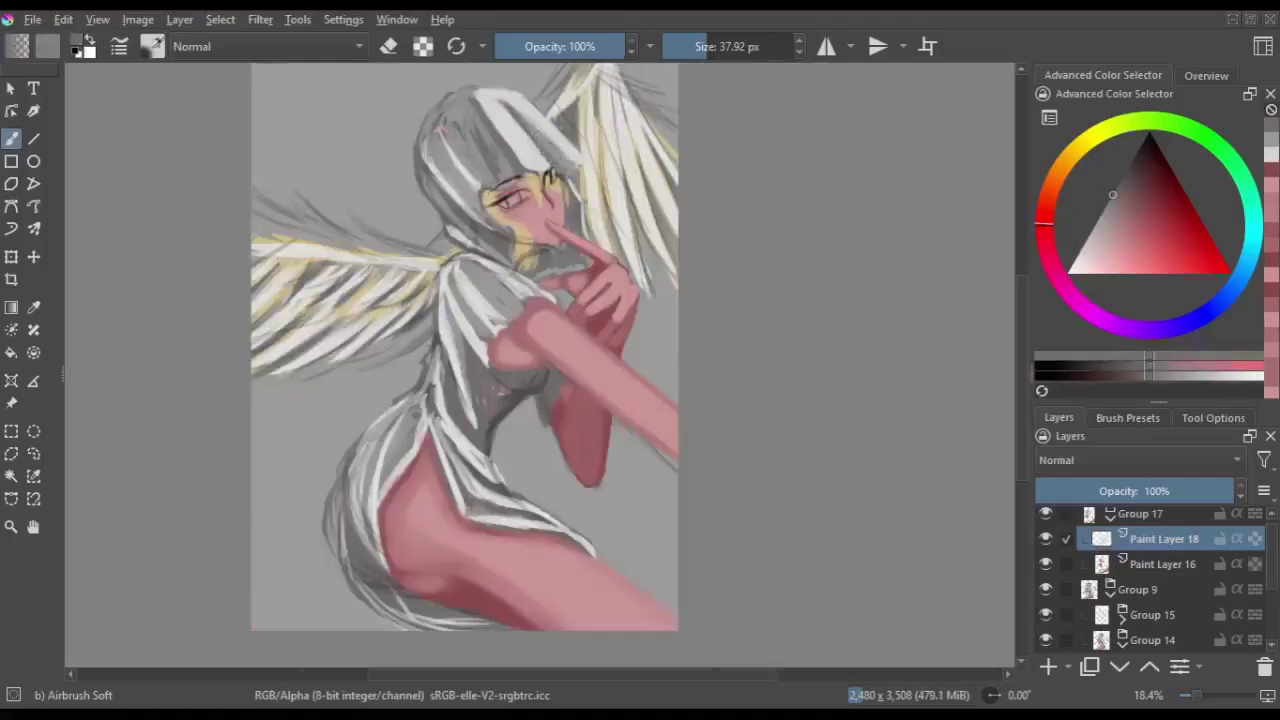
key(m)
ctrl+click(556, 162)
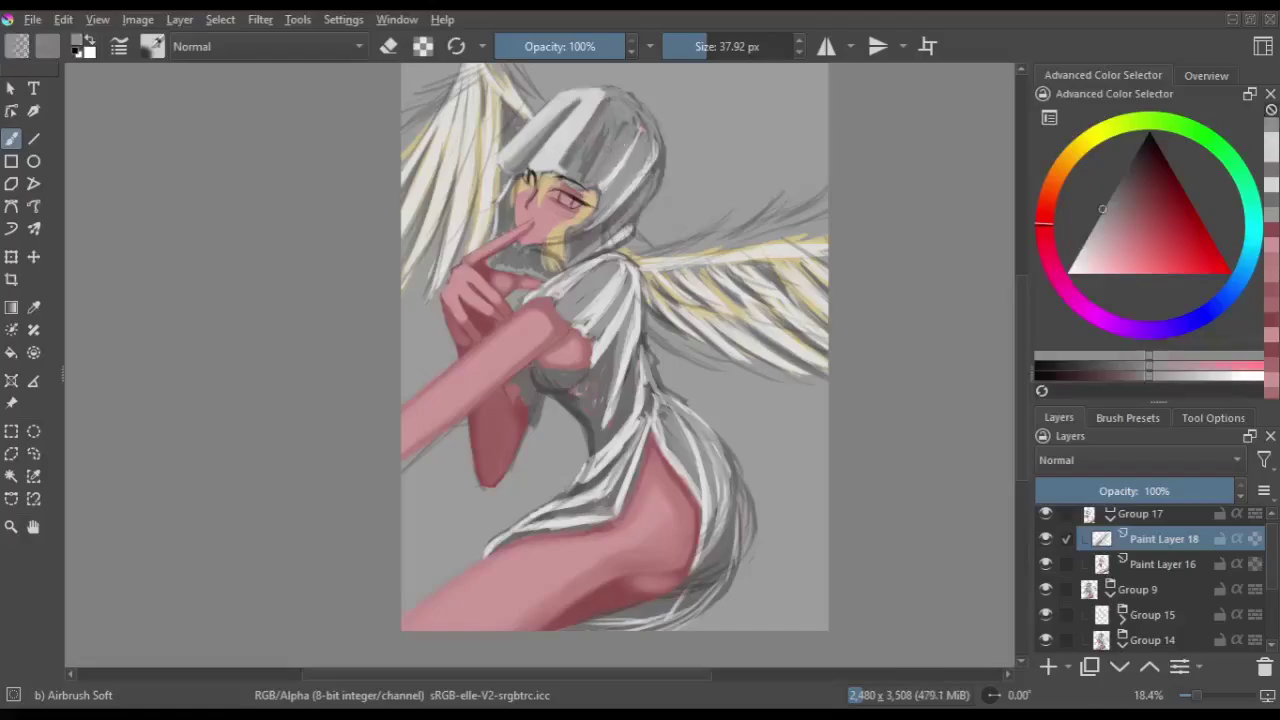
key(m)
drag(490, 115, 462, 180)
key(m)
ctrl+click(500, 97)
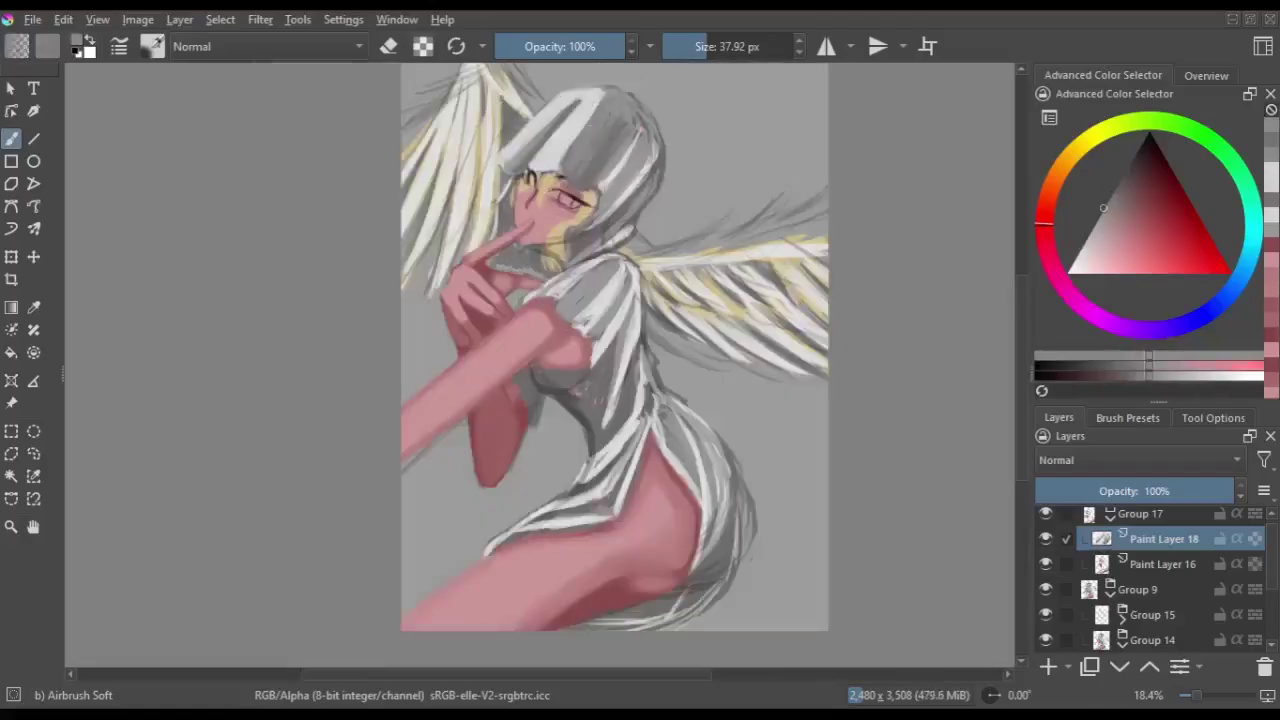
key(m)
- Add lighter grey strokes across the hood and near the face
key(m)
drag(602, 96, 610, 224)
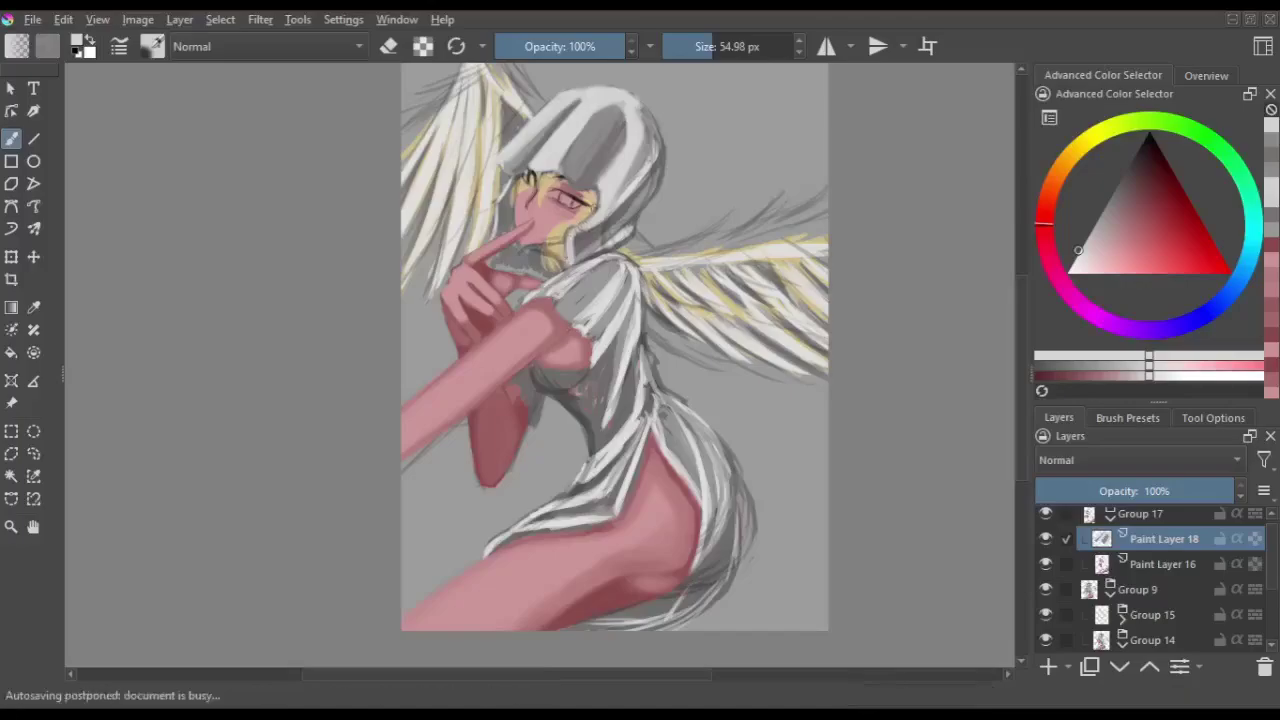
ctrl+click(593, 236)
key(m)
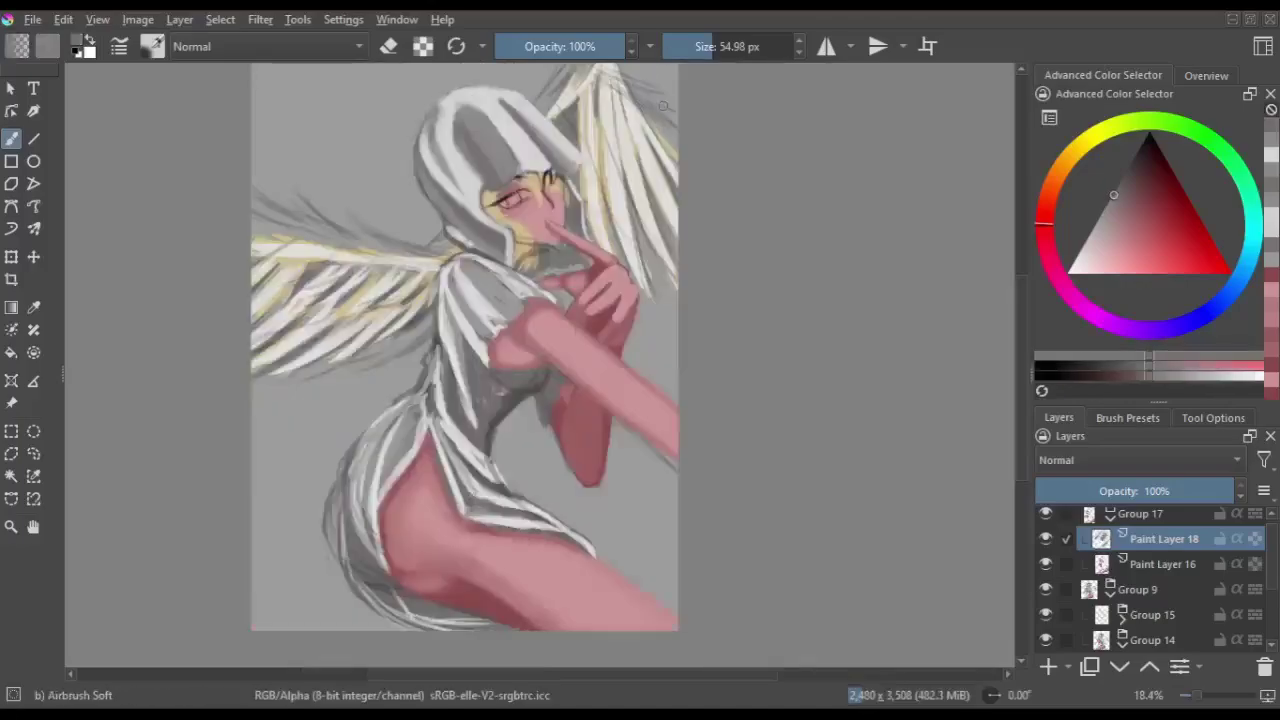
key(m)
ctrl+click(640, 160)
mouse_move(650, 140)
mouse_down()
mouse_move(615, 240)
mouse_move(572, 272)
mouse_up()
key(m)
drag(590, 188, 574, 240)
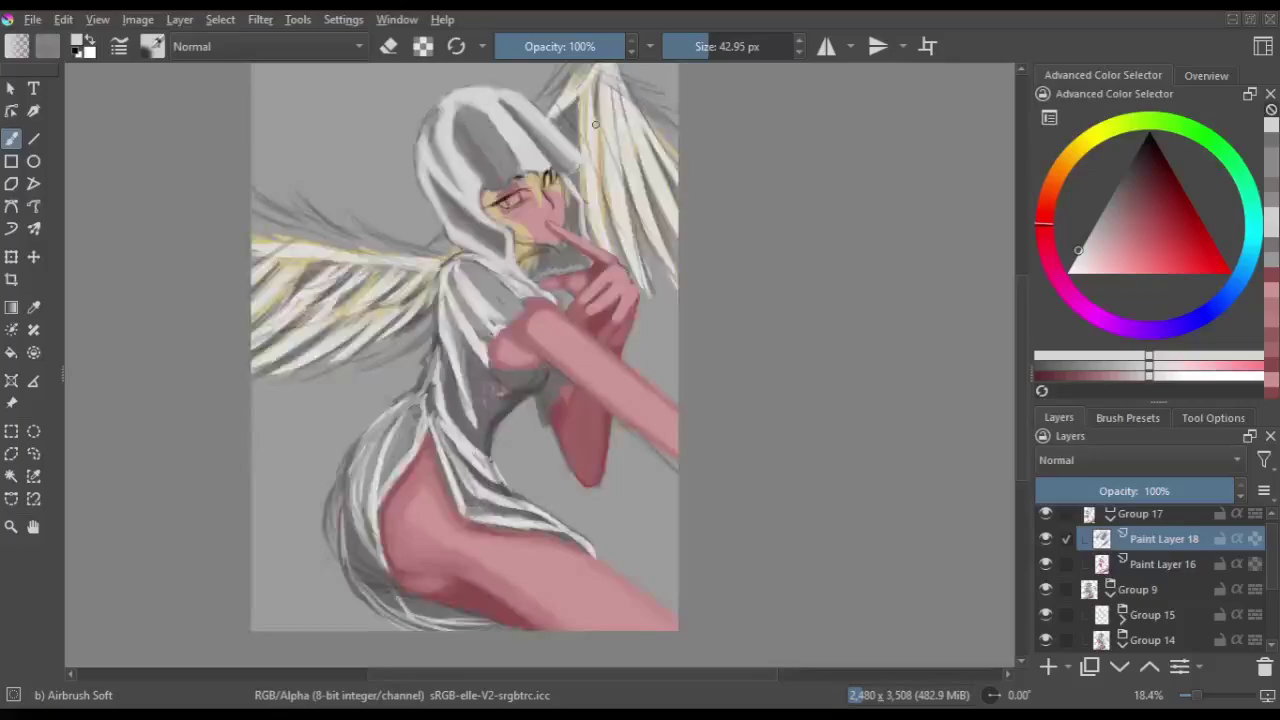
key(m)
- Shade the hood with darker grey and brighten its top with lighter strokes
ctrl+click(672, 286)
drag(580, 122, 565, 178)
ctrl+click(600, 125)
drag(605, 110, 585, 188)
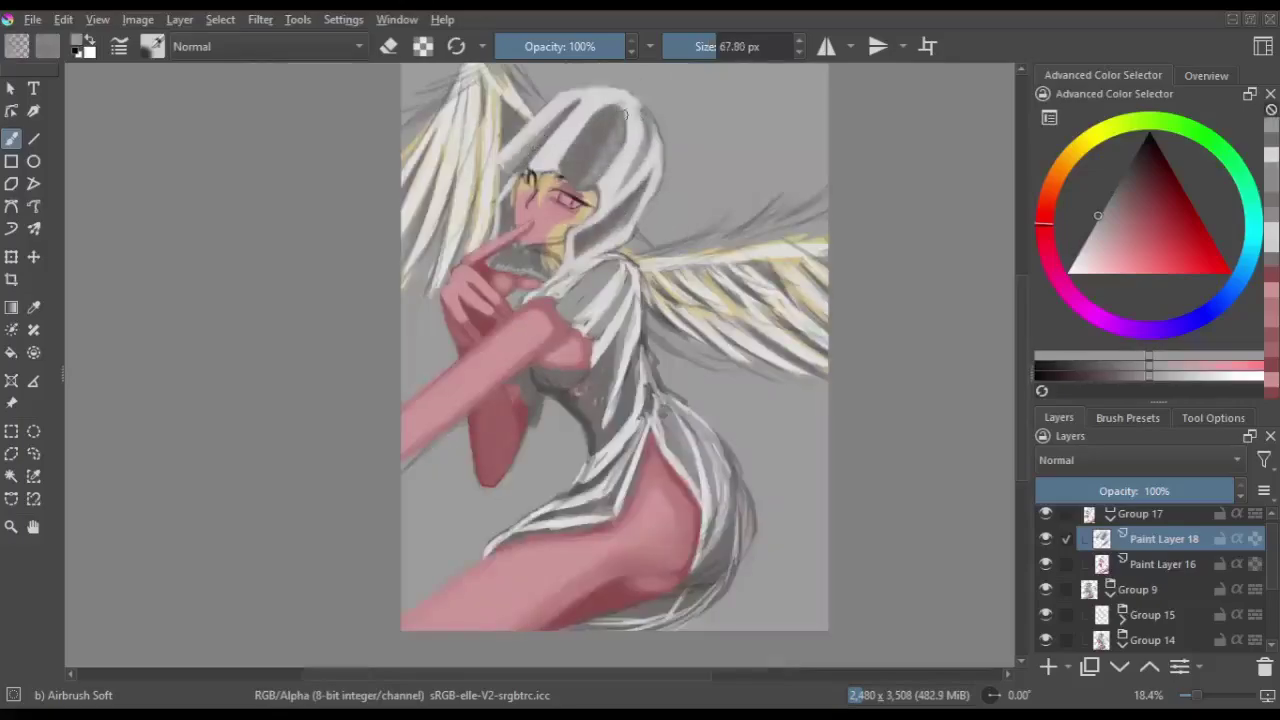
key(m)
drag(490, 116, 465, 184)
key(m)
key(e)
key(e)
ctrl+click(525, 255)
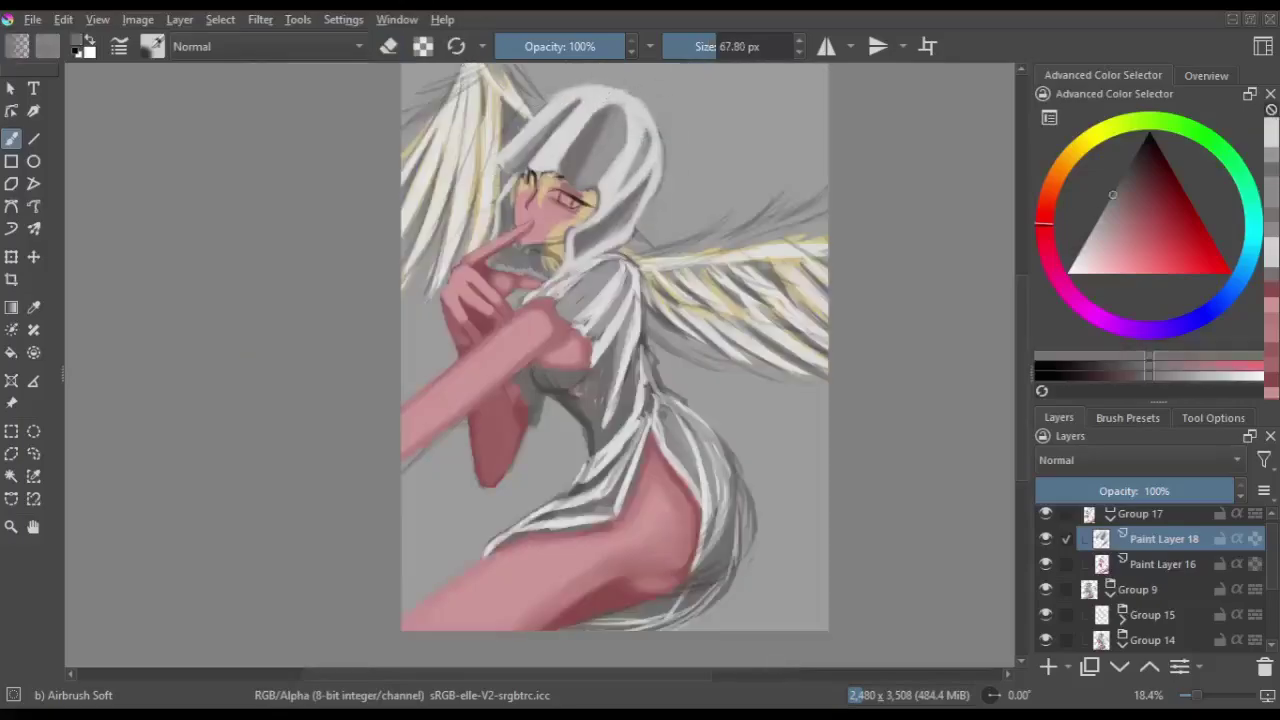
- Paint light strokes over the shoulder and chest, plus a darker shoulder shadow
key(m)
key(m)
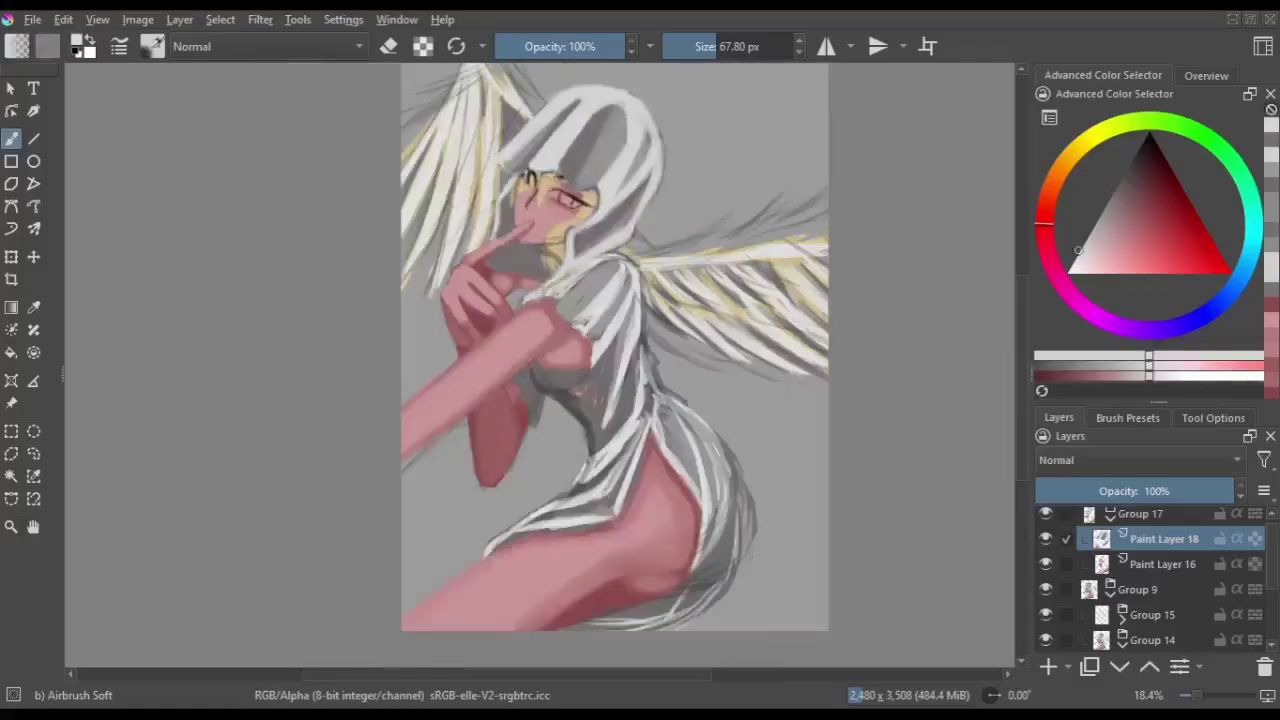
key(m)
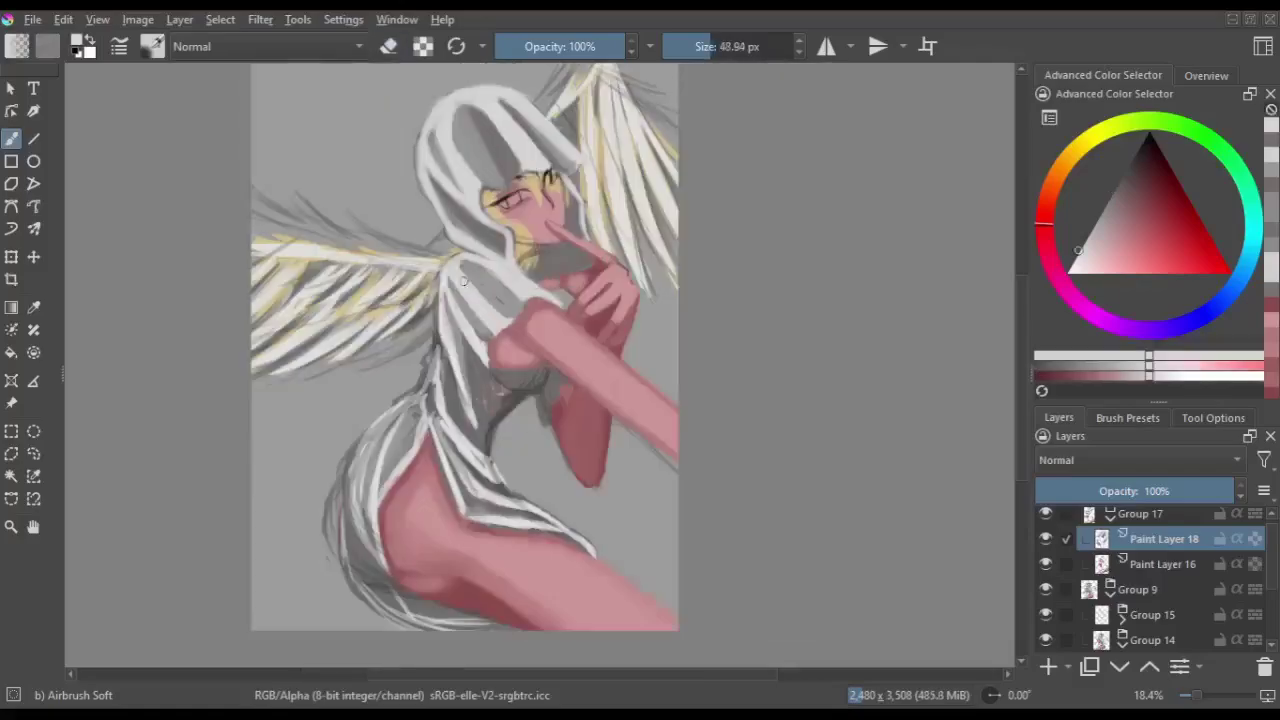
key(m)
drag(560, 318, 590, 342)
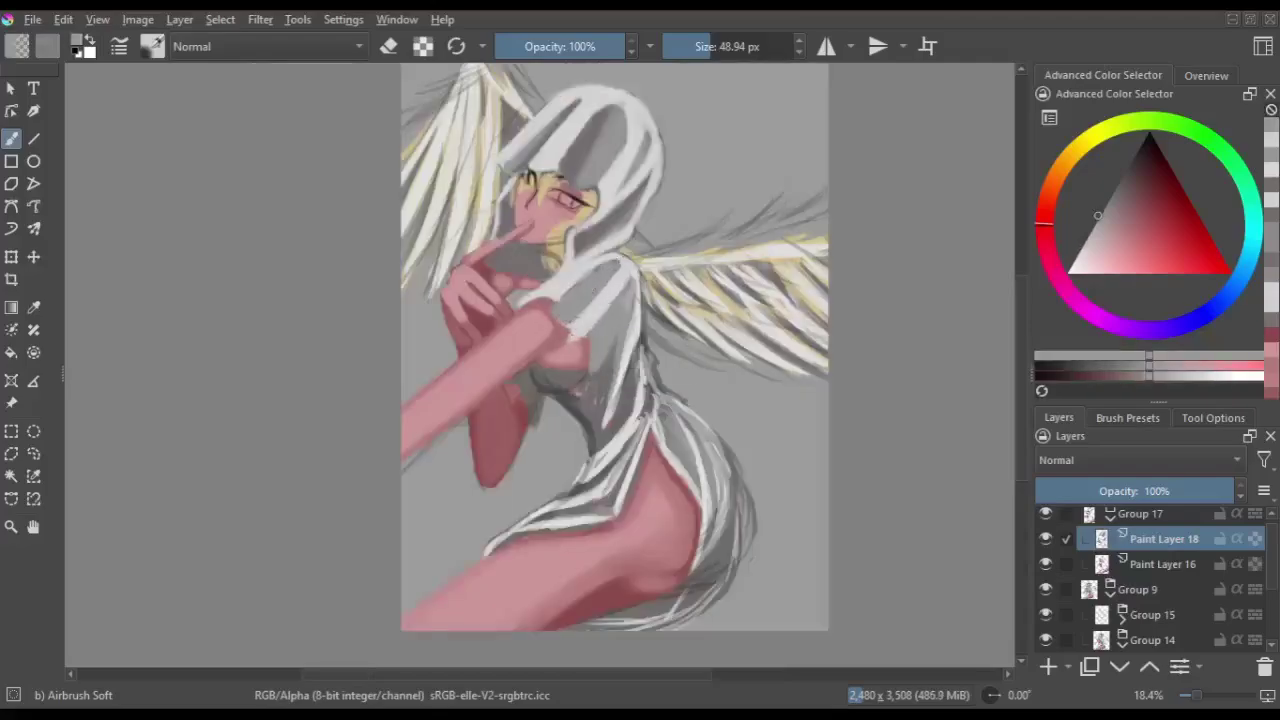
key(m)
key(m)
key(m)
key(m)
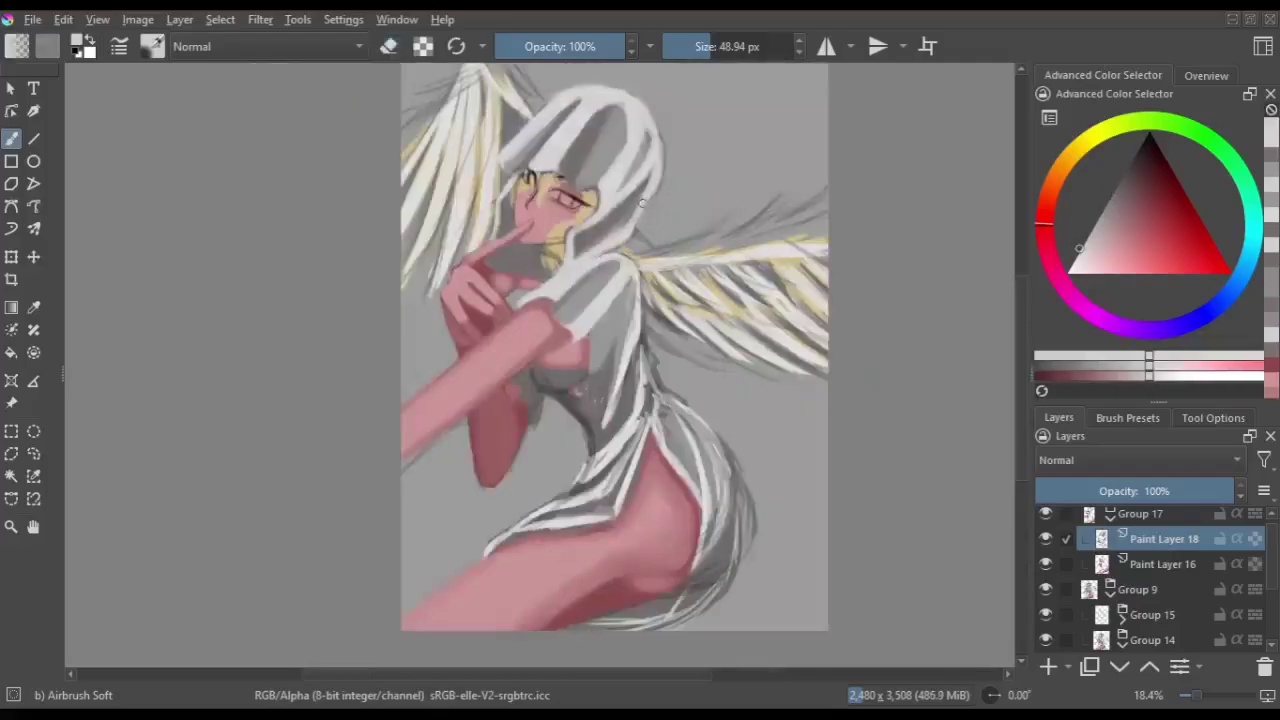
drag(640, 266, 580, 350)
key(m)
drag(505, 330, 480, 358)
key(m)
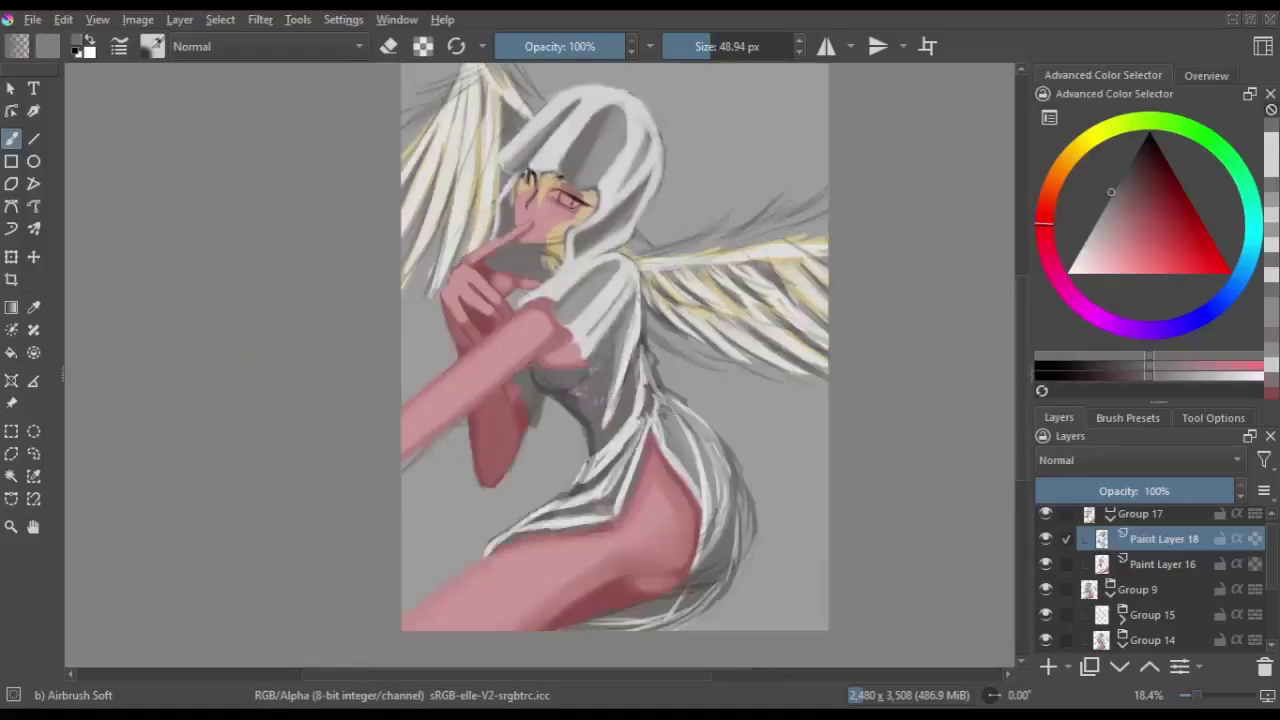
drag(630, 285, 575, 360)
- Add grey shading near the lower body, checking the figure in the mirrored view
key(m)
key(m)
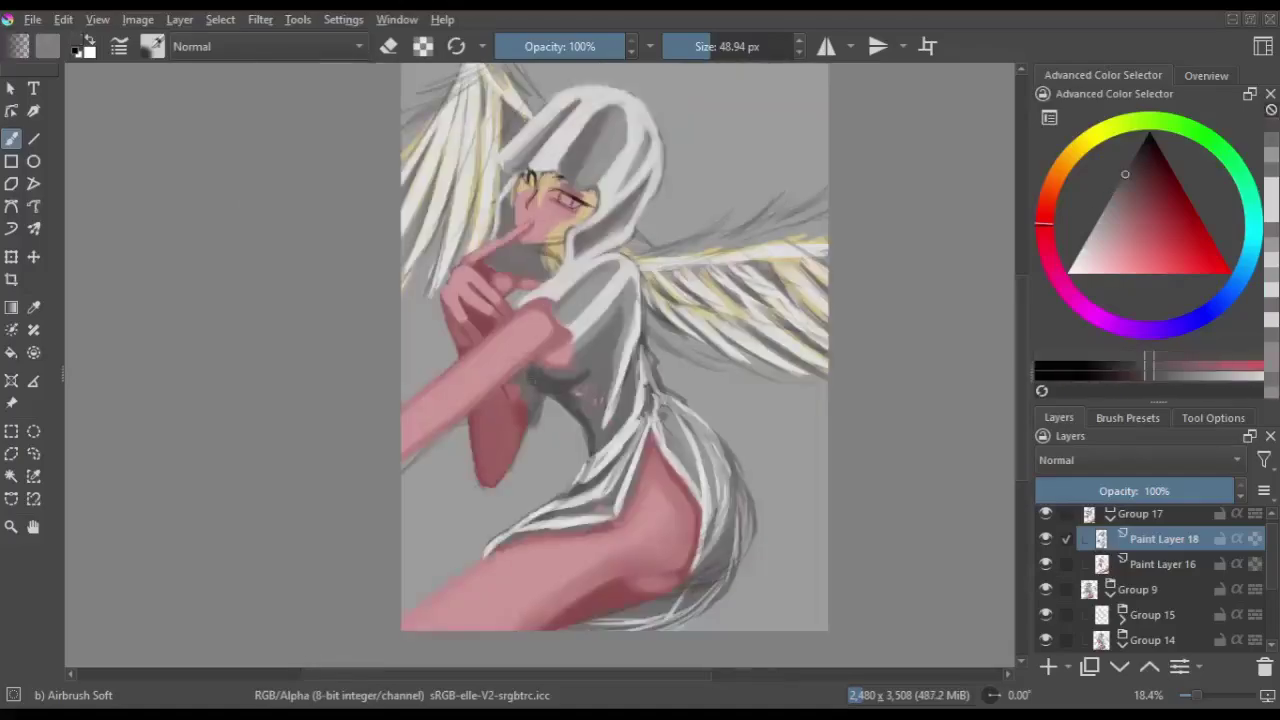
key(m)
key(m)
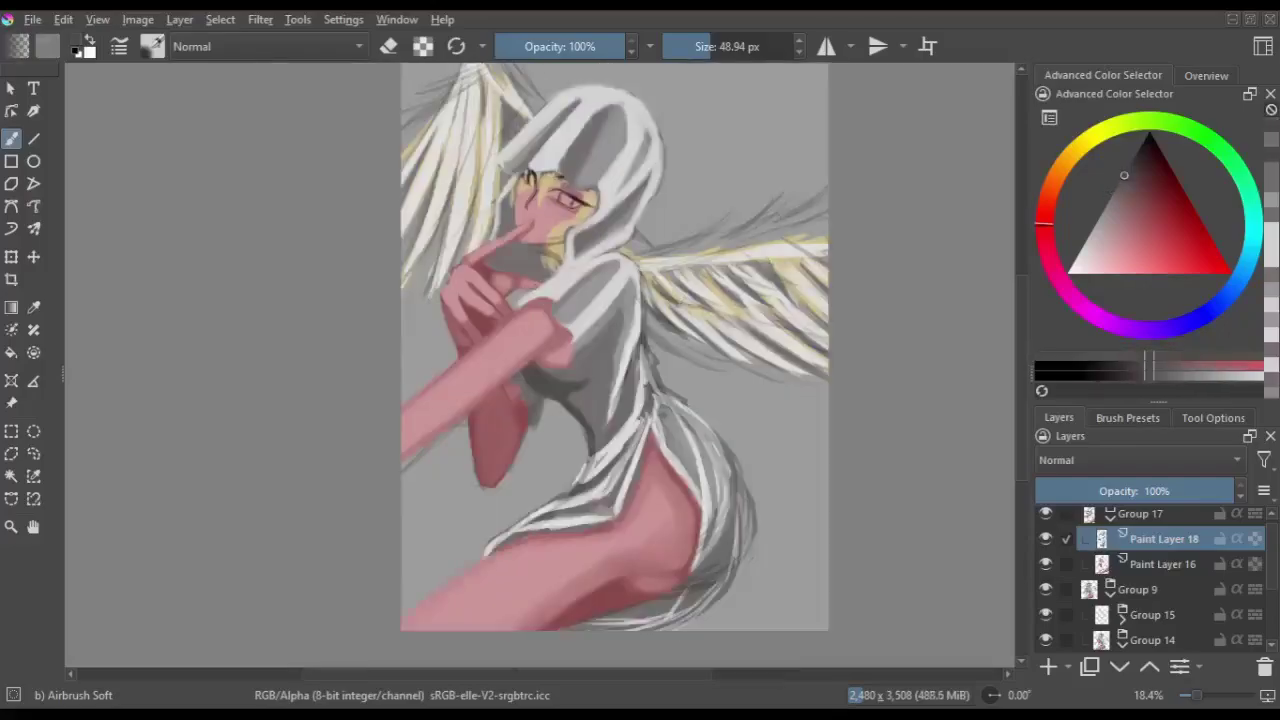
key(m)
key(m)
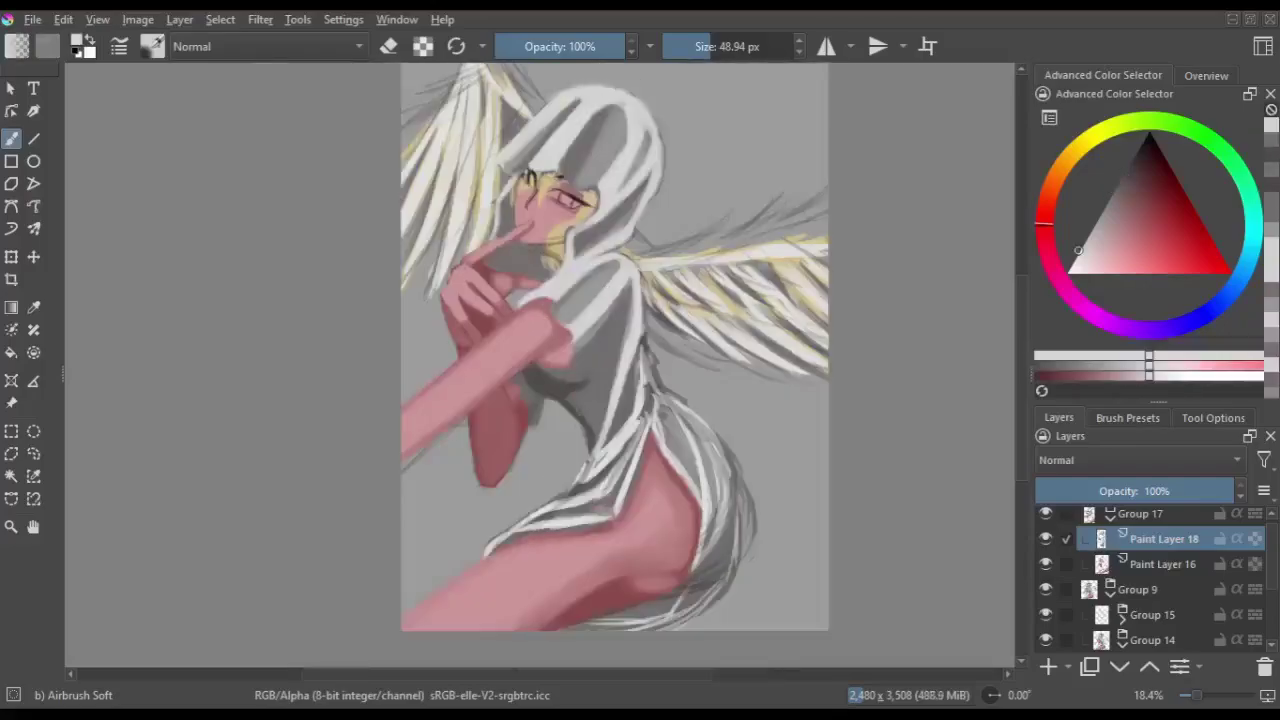
key(m)
key(m)
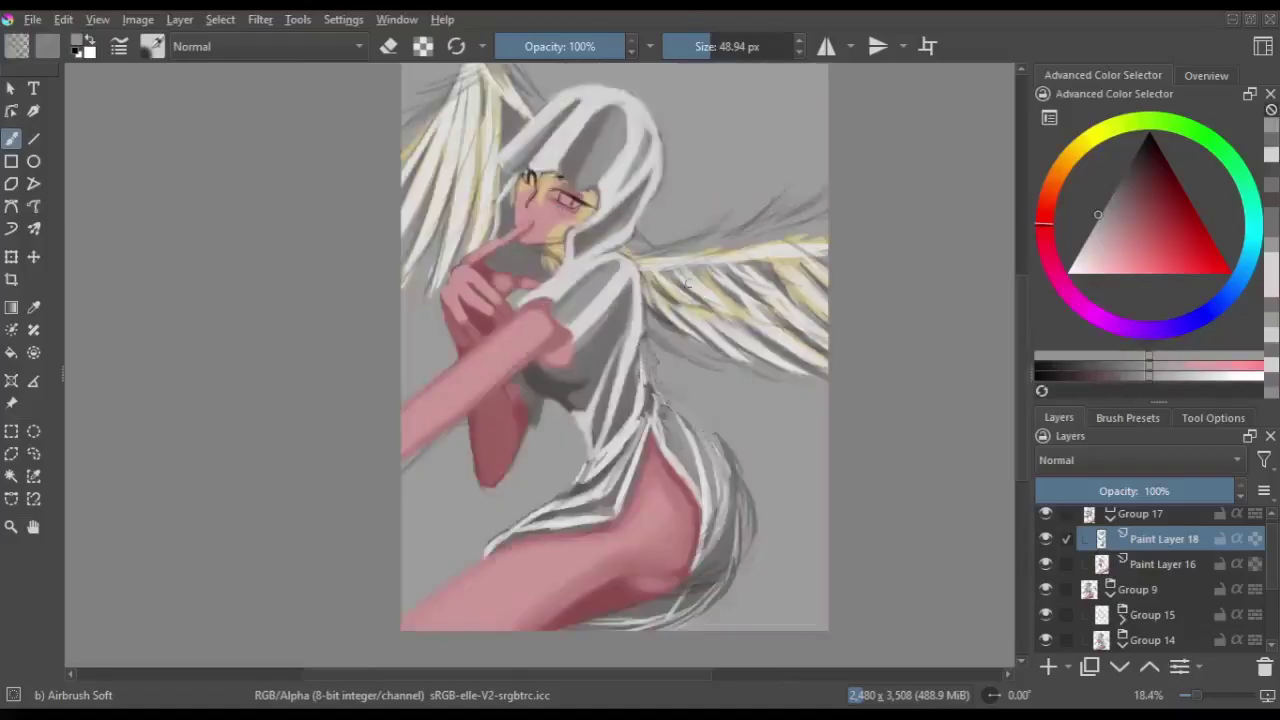
key(m)
key(m)
key(m)
key(m)
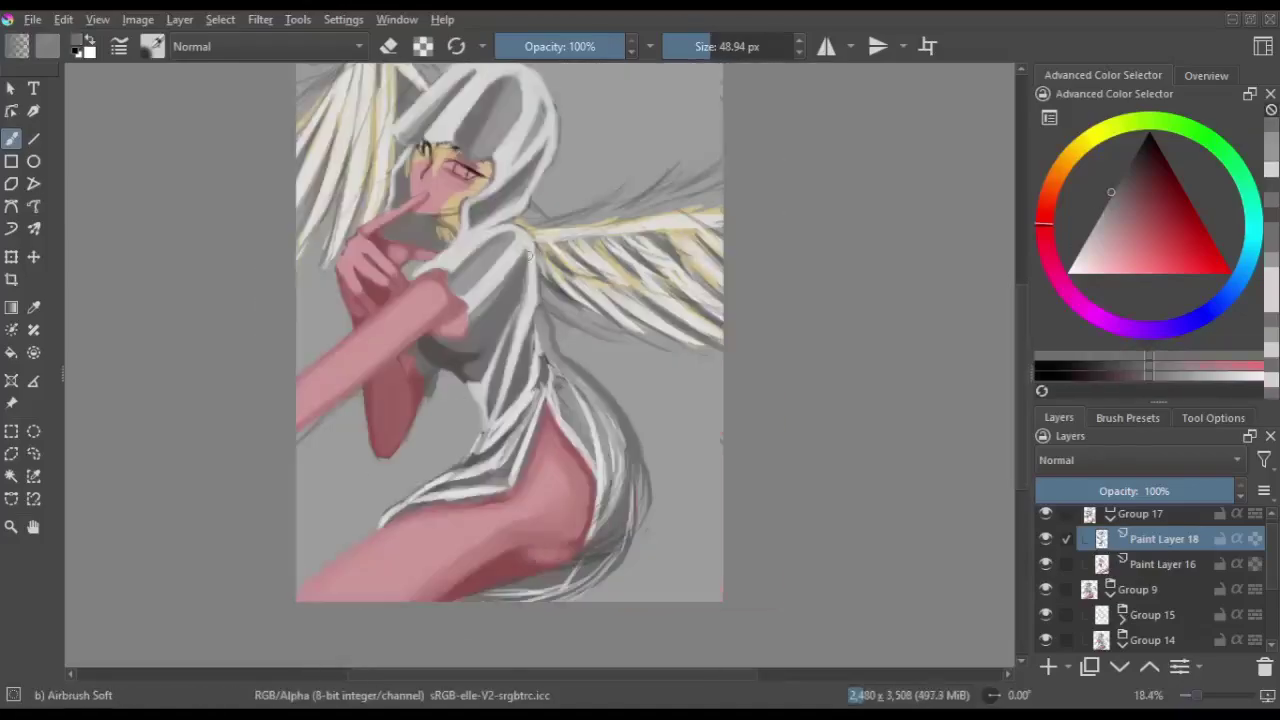
key(m)
mouse_move(440, 470)
mouse_down()
mouse_move(460, 560)
mouse_move(480, 570)
mouse_up()
key(m)
drag(558, 385, 565, 315)
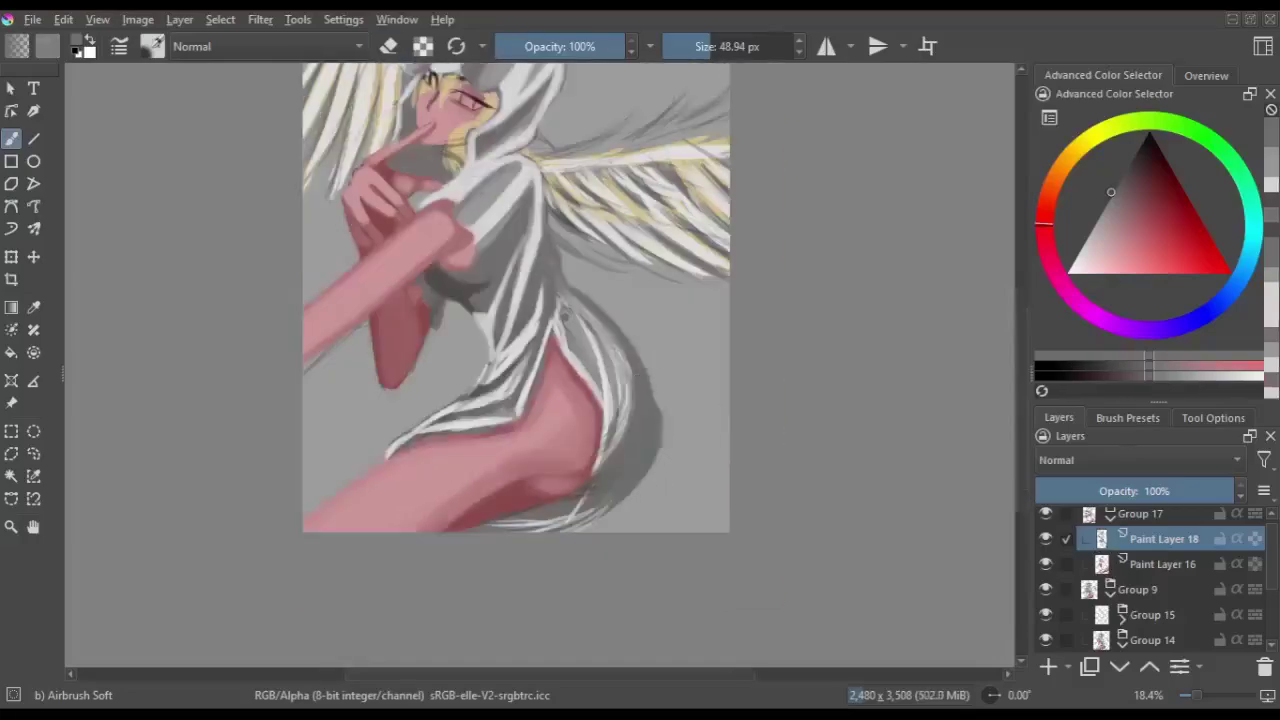
key(m)
key(m)
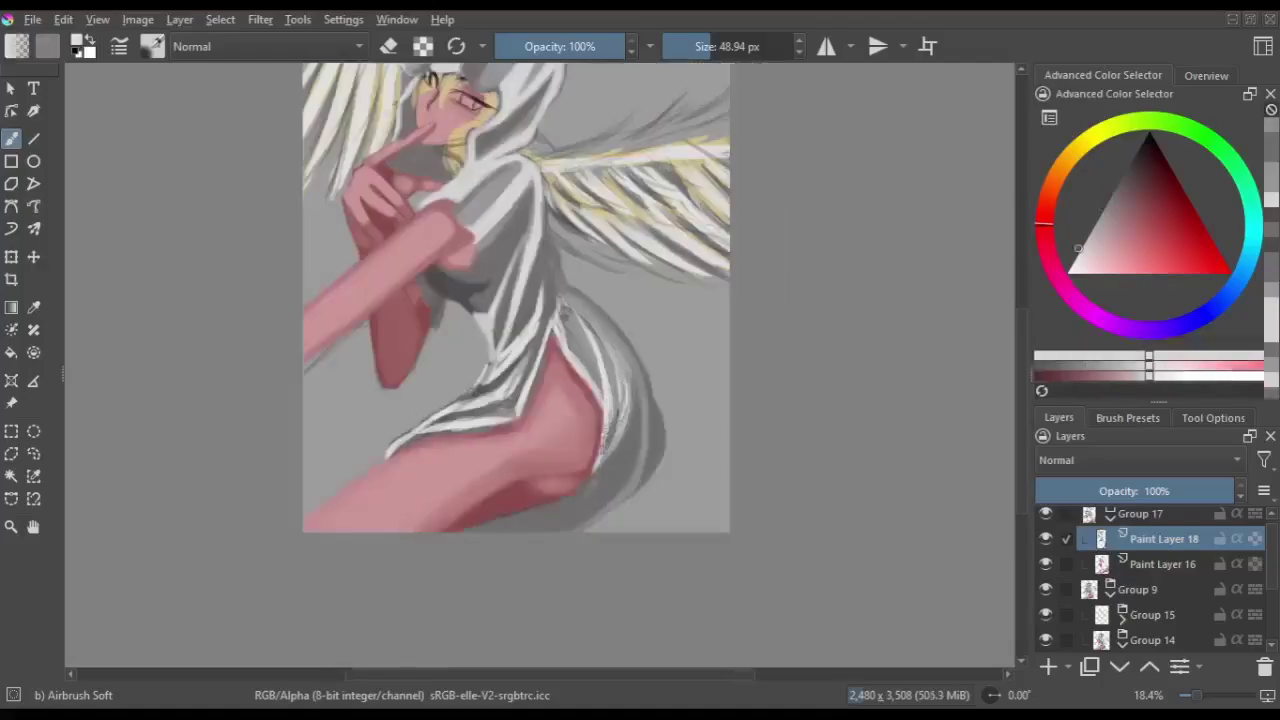
- Airbrush grey-white strokes along the body contour and soften the robe edge
key(m)
key(m)
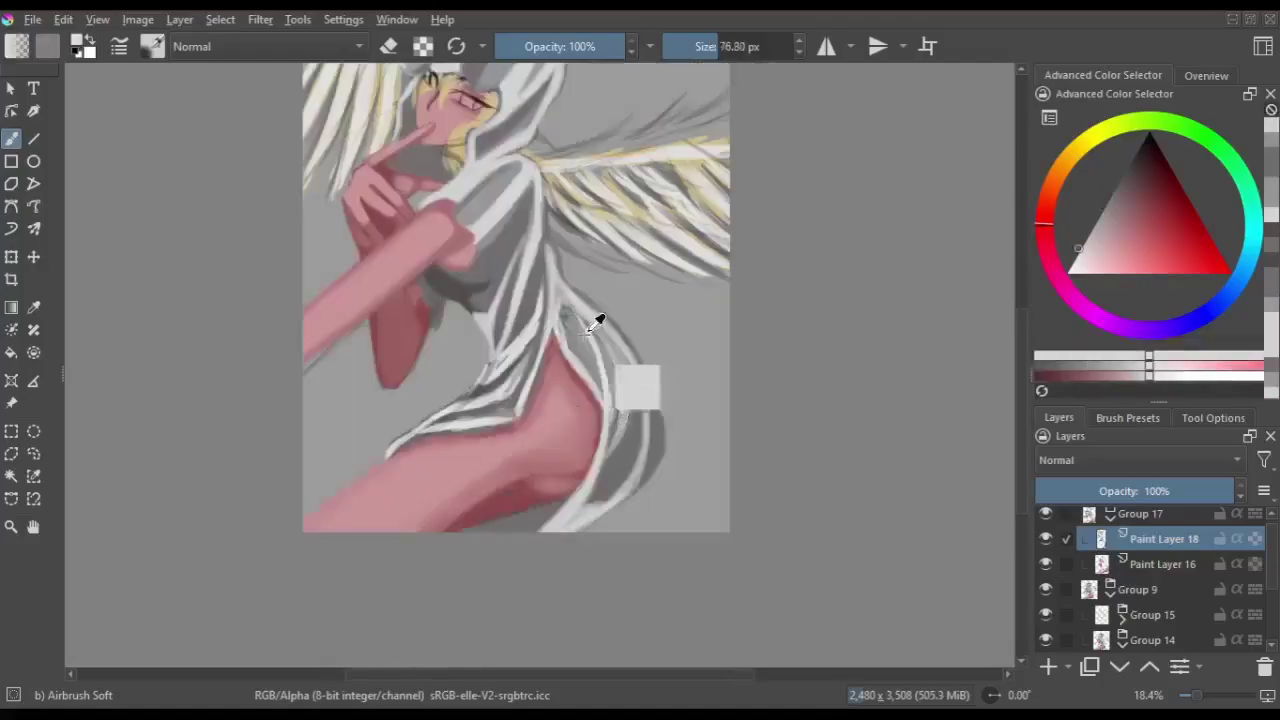
drag(620, 360, 625, 490)
key(m)
mouse_move(505, 300)
mouse_down()
mouse_move(480, 400)
mouse_move(440, 480)
mouse_up()
- With a ~57 px brush, lighten the torso contour and smooth the speckled lower-torso cloth
key(m)
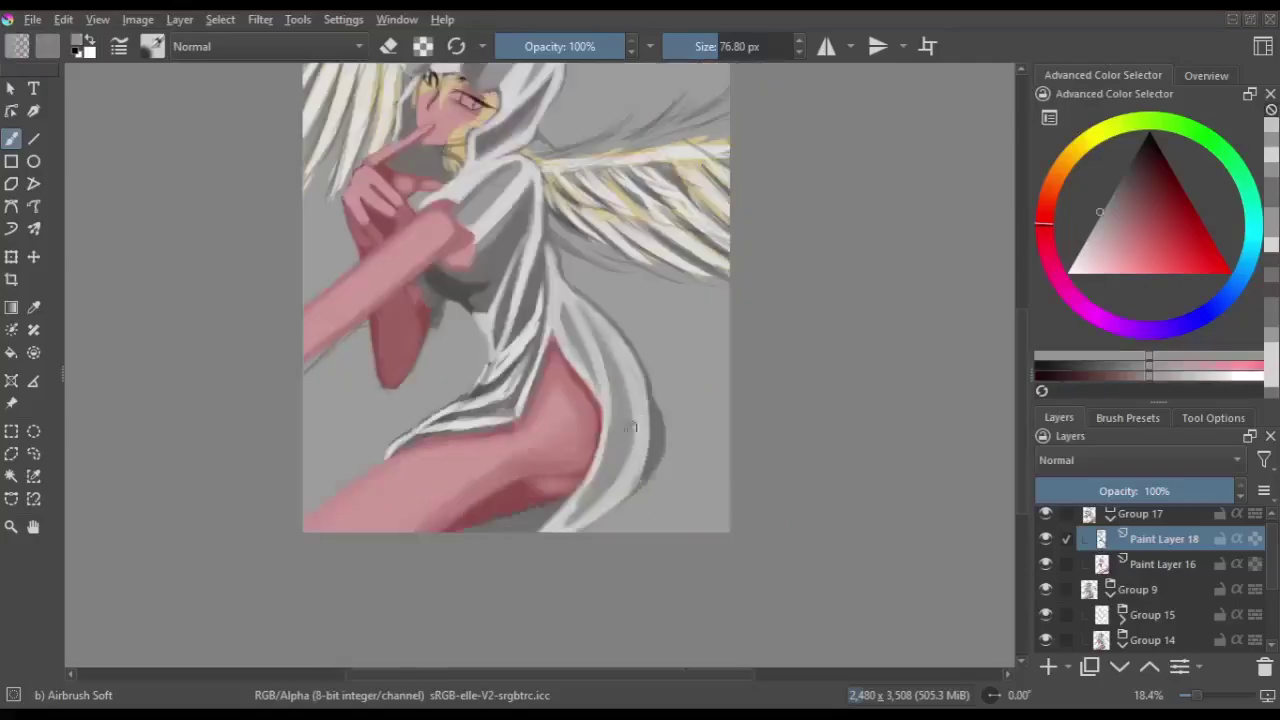
drag(660, 410, 640, 485)
key(m)
drag(420, 420, 490, 520)
key(m)
drag(550, 292, 505, 415)
key(bracketleft)
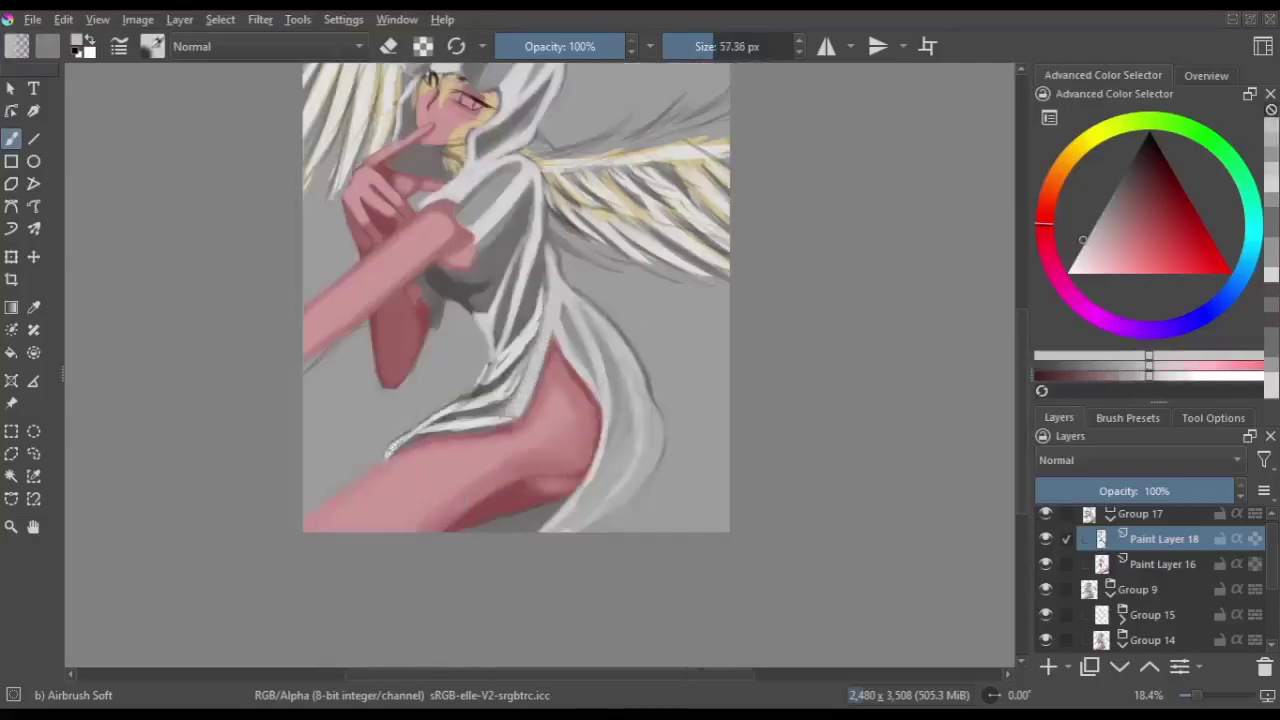
- Rotate the view counterclockwise and paint more strokes over the robe
key(m)
drag(552, 255, 605, 395)
key(m)
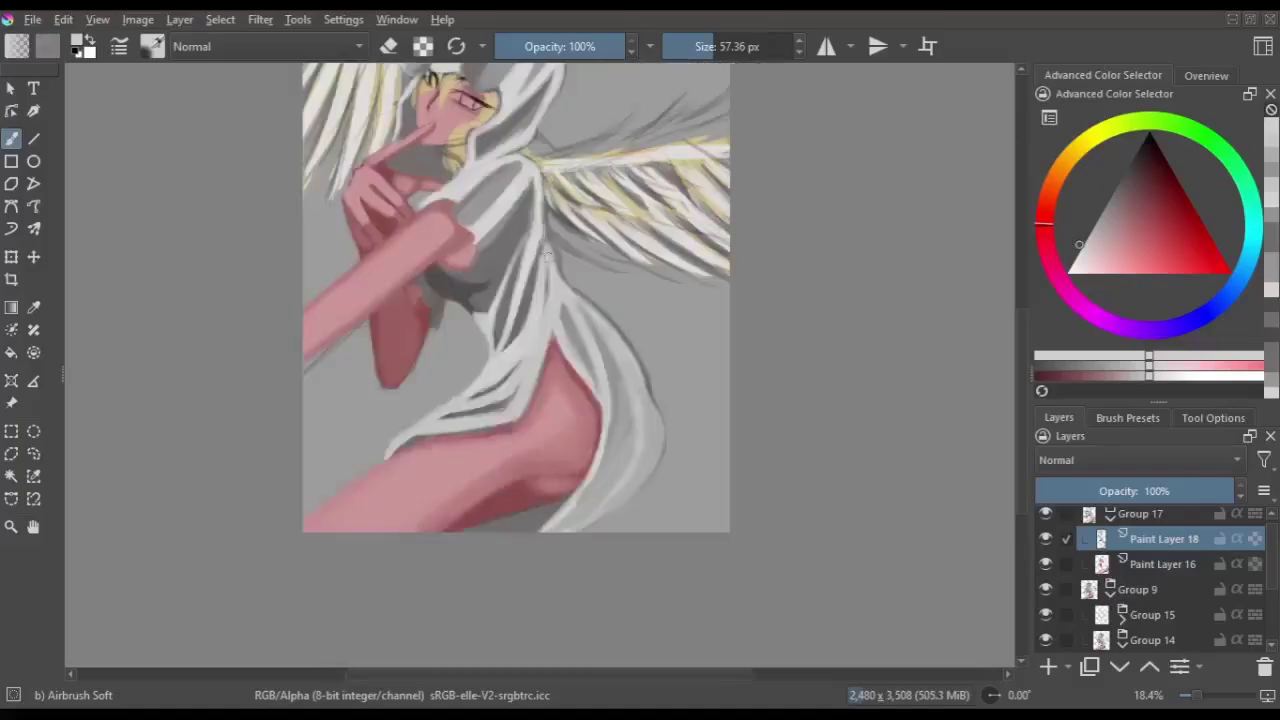
key(m)
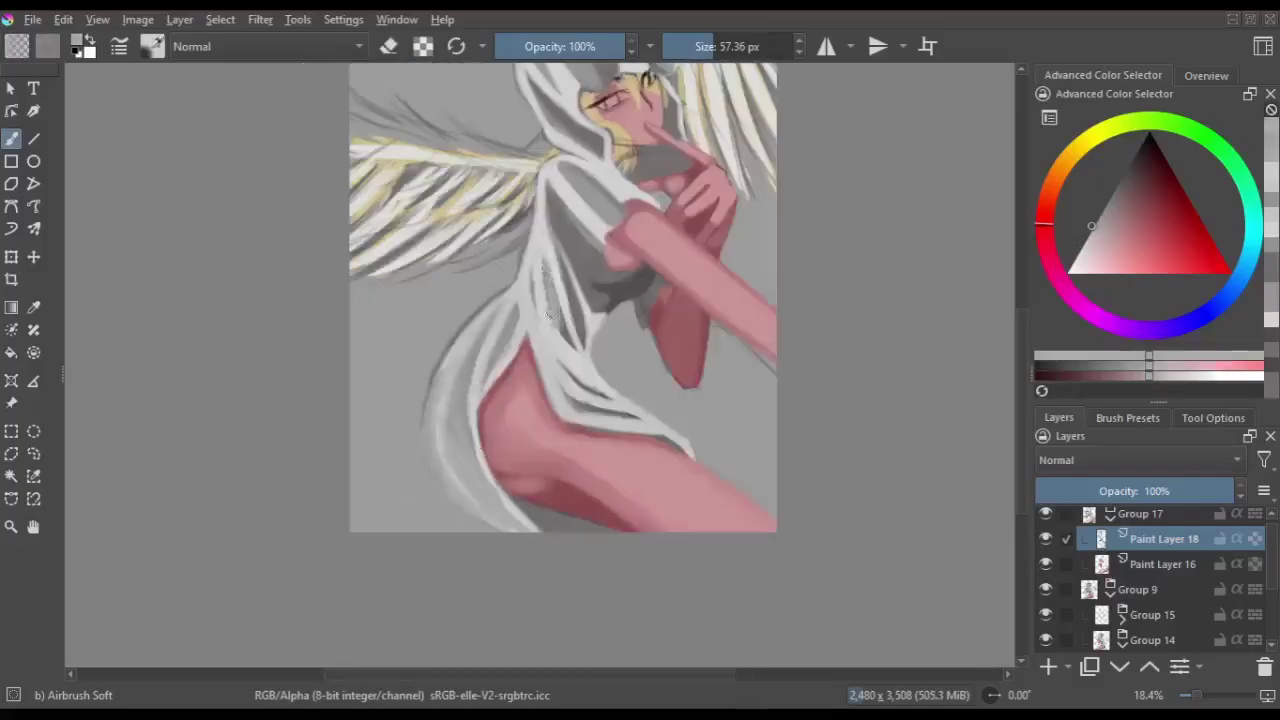
key(m)
key(4)
key(4)
key(4)
key(4)
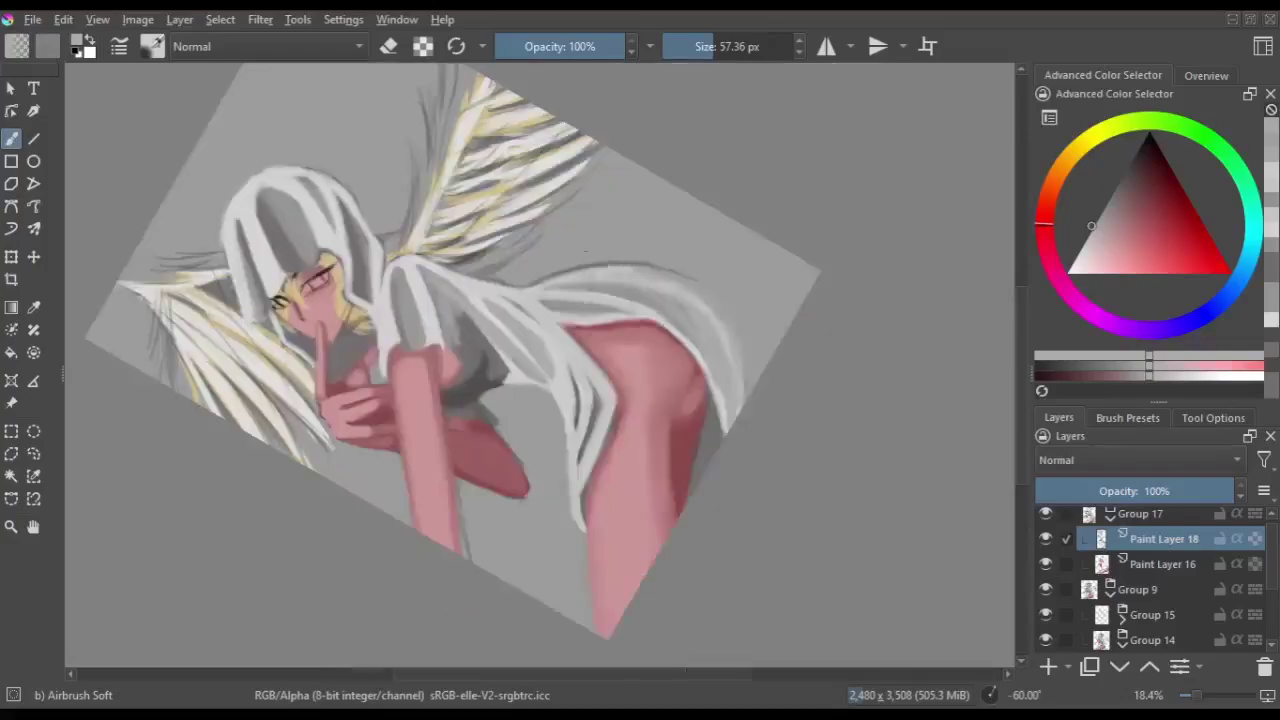
key(m)
drag(400, 400, 451, 443)
drag(418, 350, 418, 510)
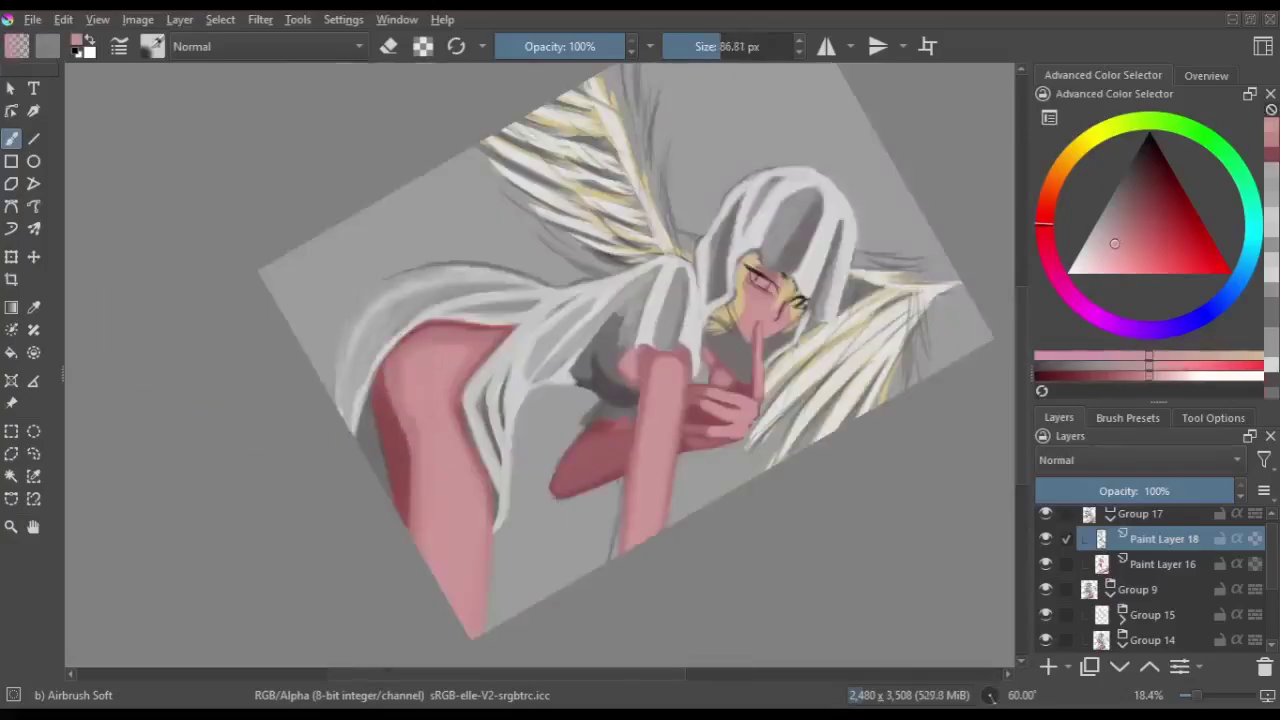
- Reset rotation to 0°, sample a near-white tone and shrink the brush to 15.37 px
key(m)
key(5)
drag(669, 326, 657, 271)
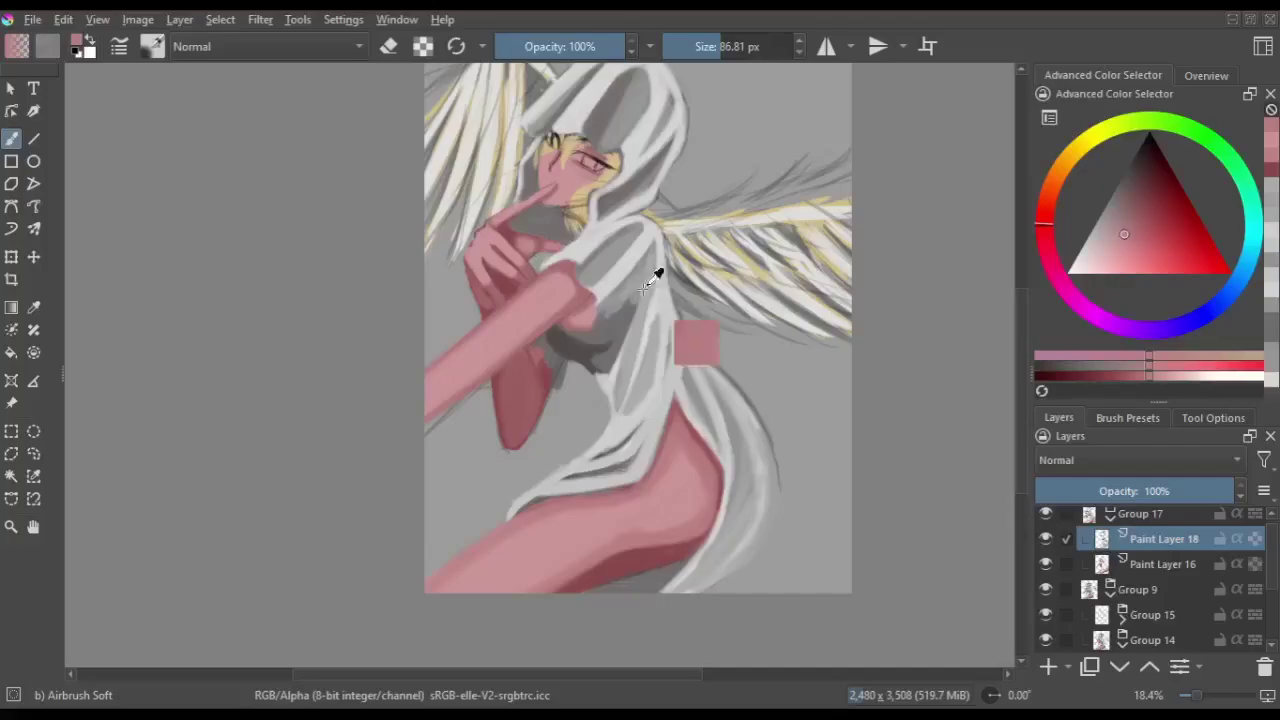
key(m)
key(m)
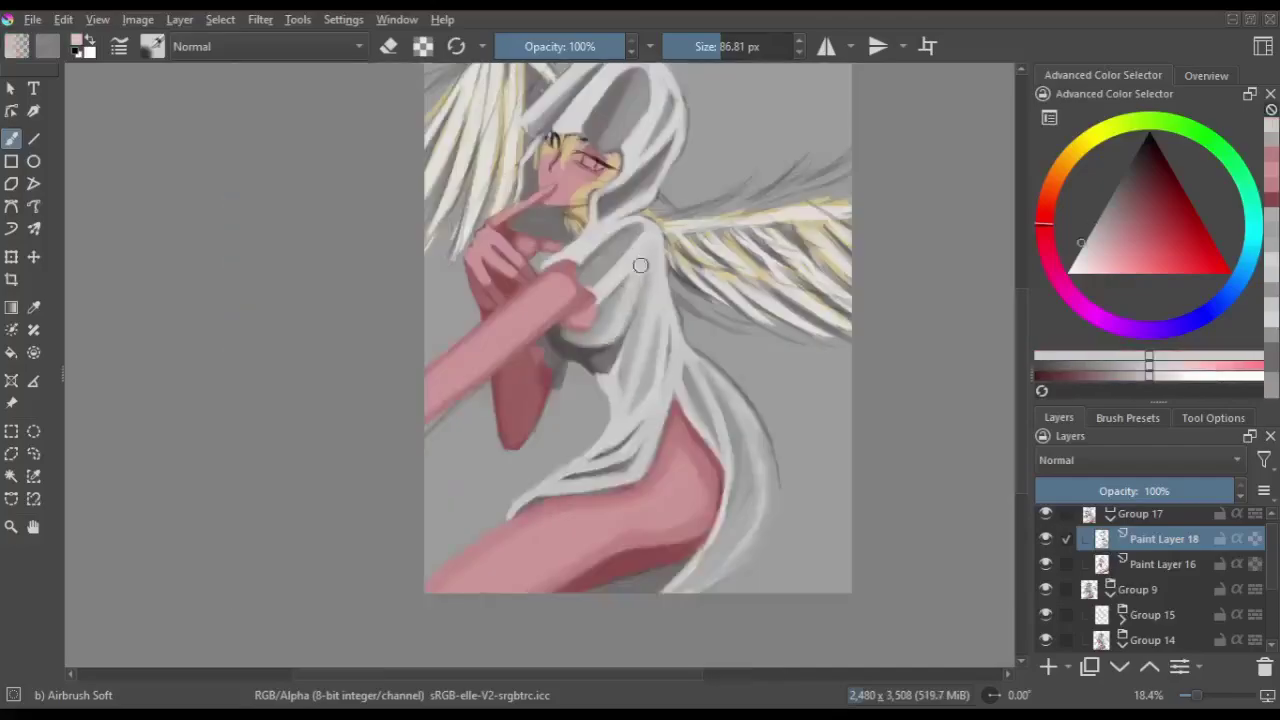
scroll(640, 265, up, 2)
key(m)
key(m)
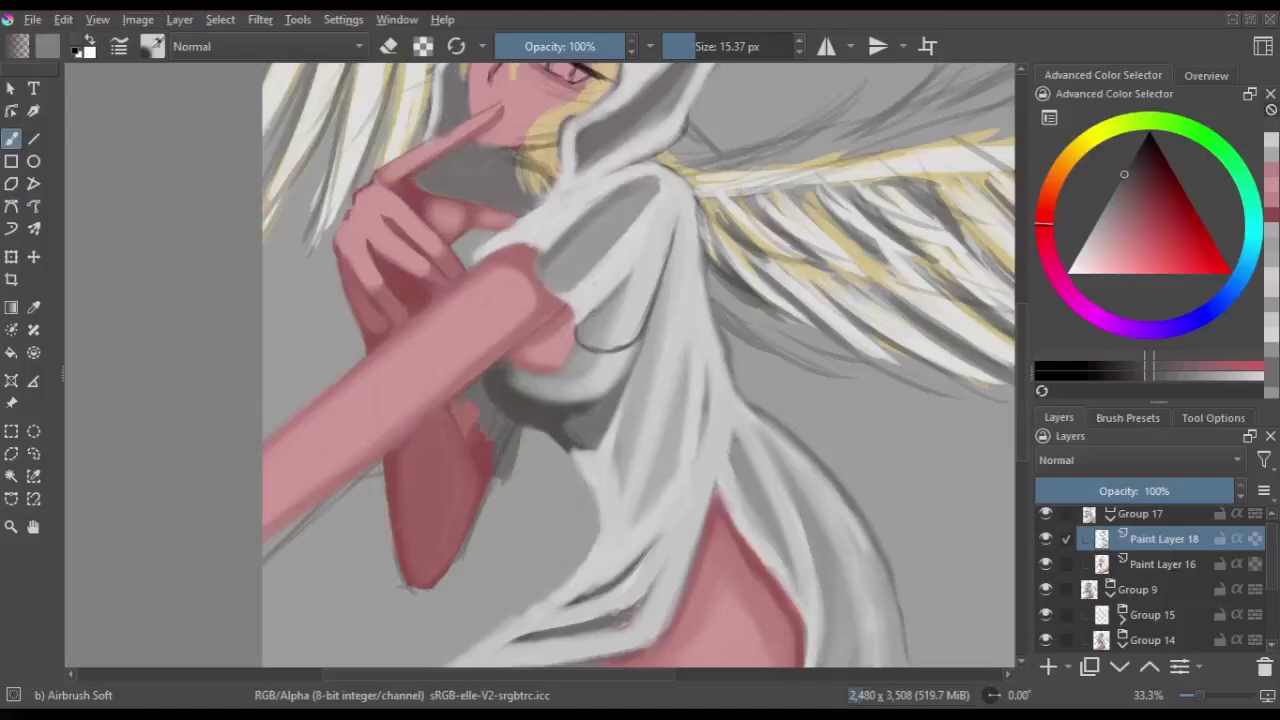
key(m)
- Pick a dark grey, shrink the brush to about 8 px and dab a crease at the sleeve edge
key(m)
ctrl+click(652, 262)
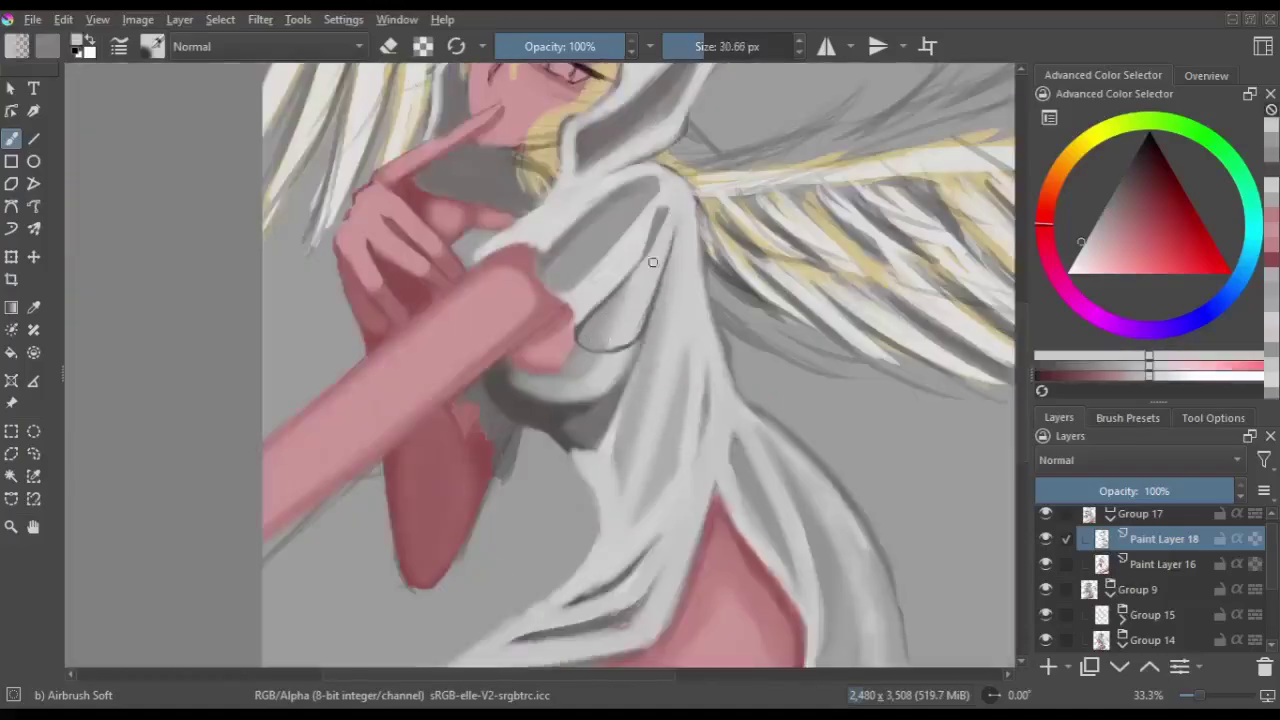
key(m)
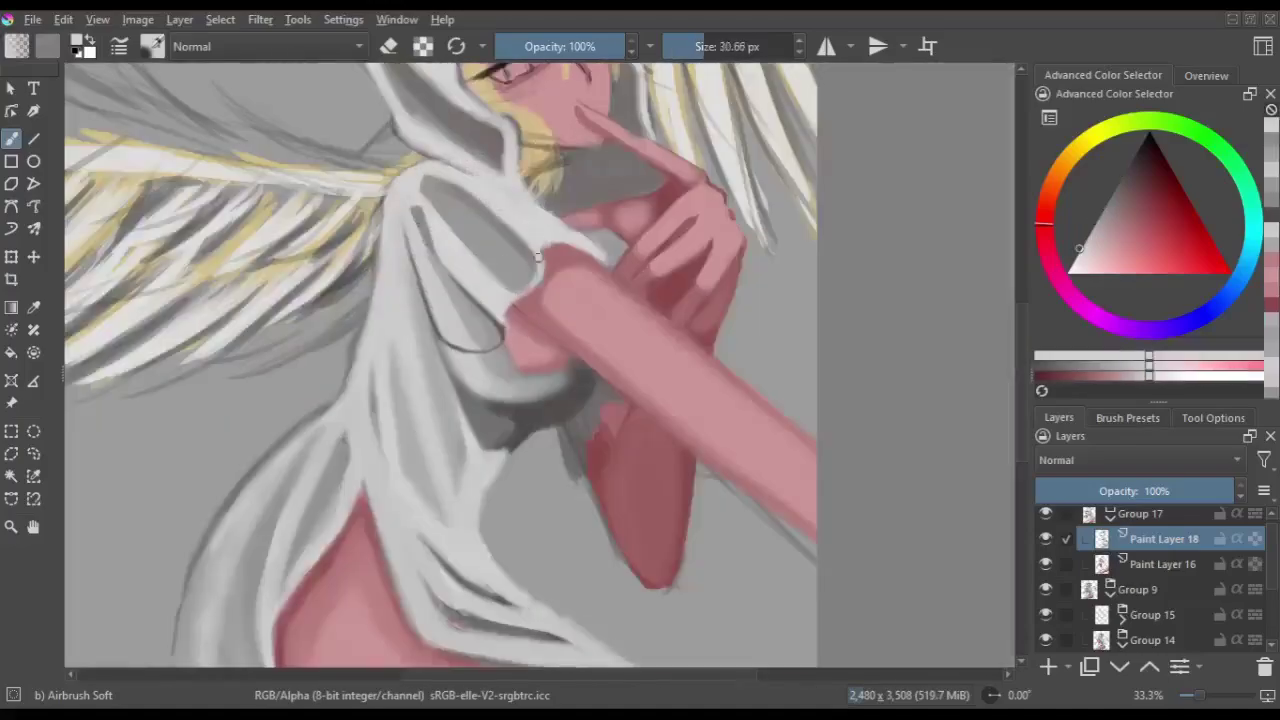
ctrl+click(537, 258)
key(m)
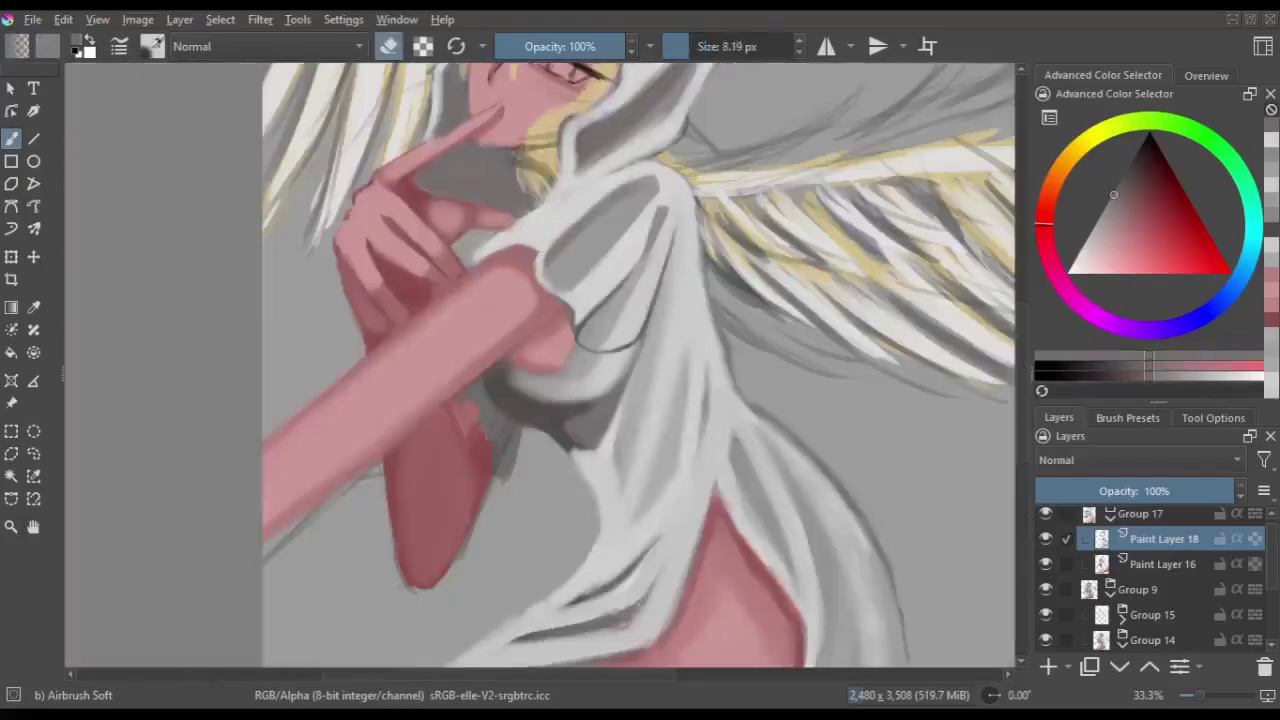
key(m)
click(573, 248)
key(m)
key(m)
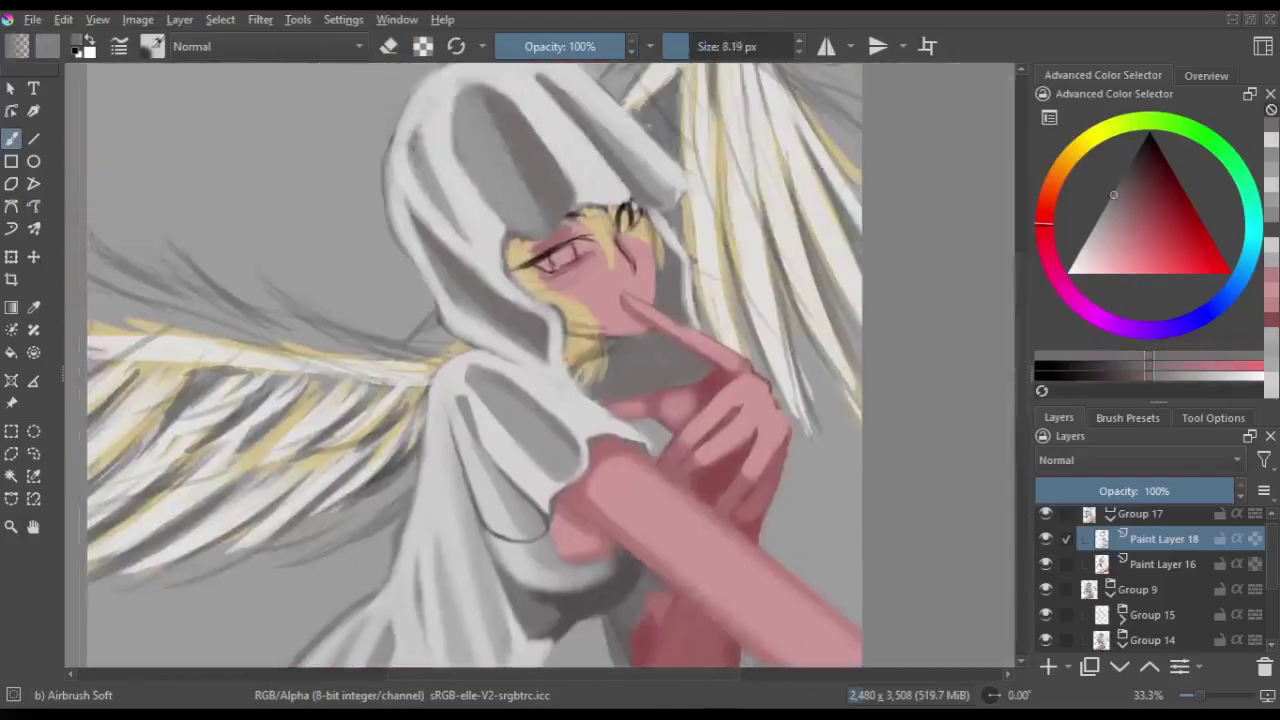
key(m)
- Zoom in, move the view over the hood and enlarge the brush to about 43 px
key(m)
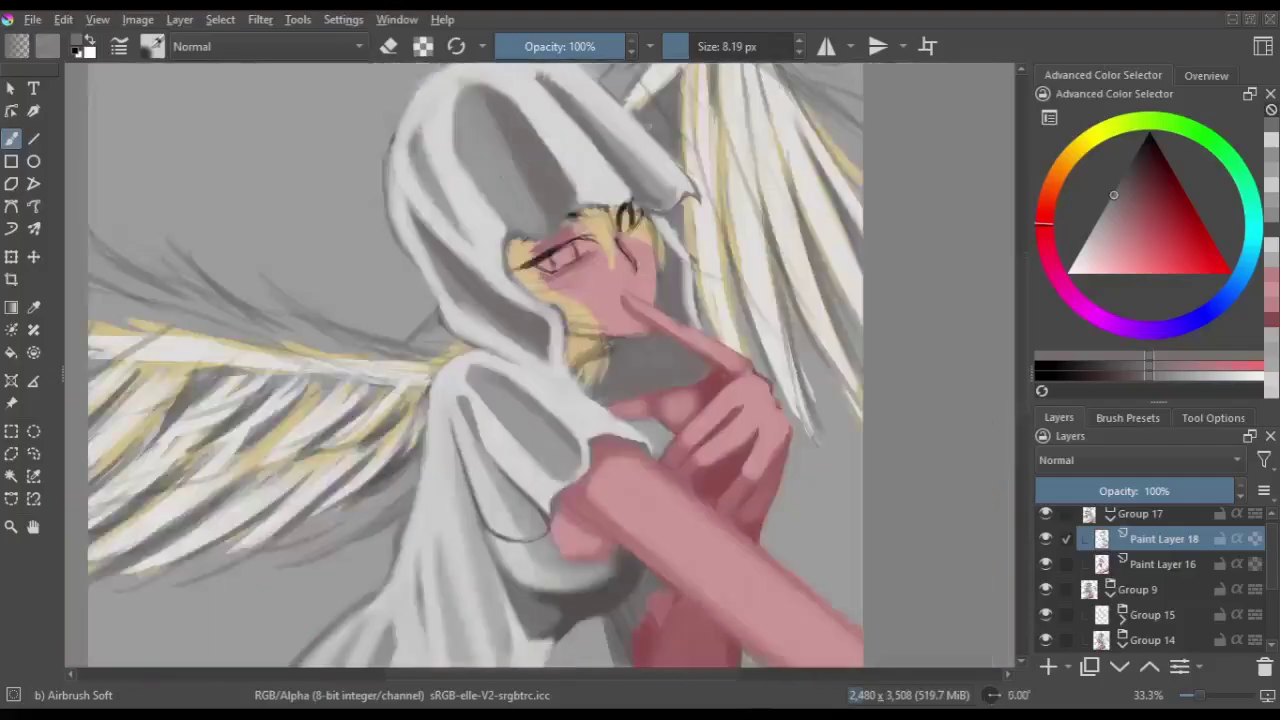
key(m)
scroll(680, 312, up, 2)
drag(680, 312, 775, 297)
mouse_move(487, 210)
mouse_down()
mouse_move(530, 210)
mouse_move(462, 323)
mouse_up()
- Shade the hood's underside with light and darker grey strokes, mirroring to check
key(m)
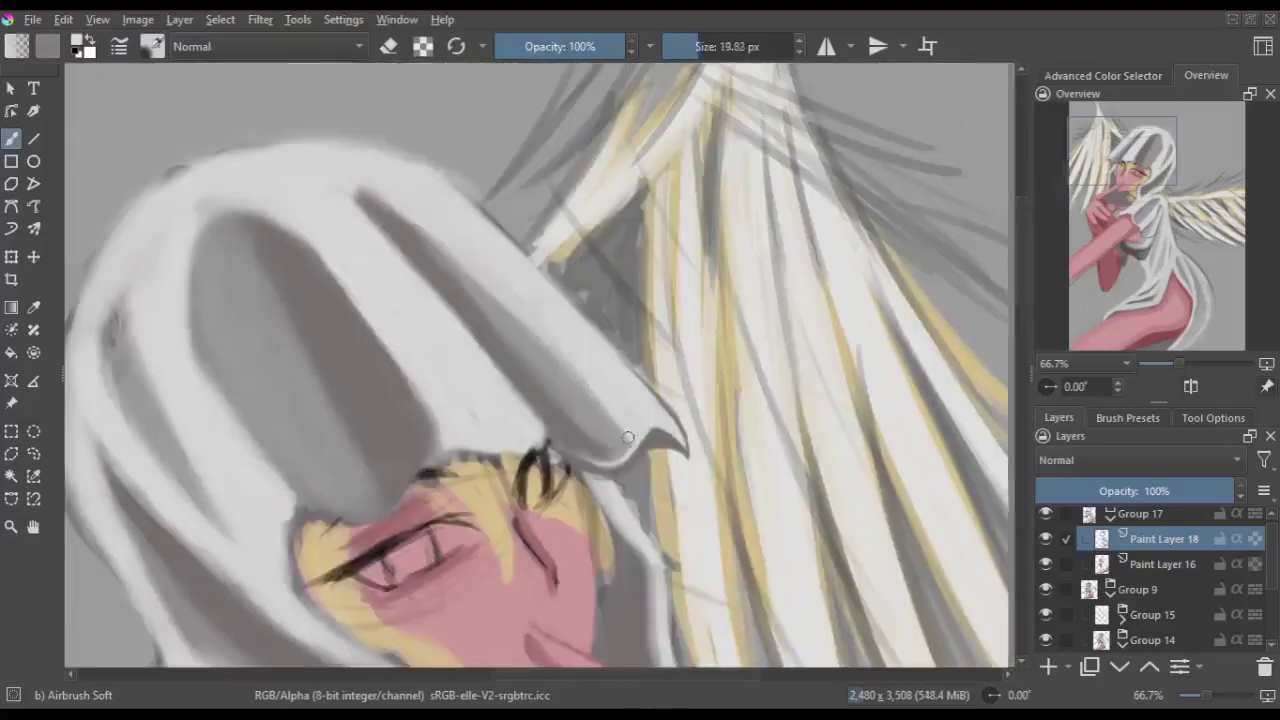
key(m)
drag(650, 250, 696, 198)
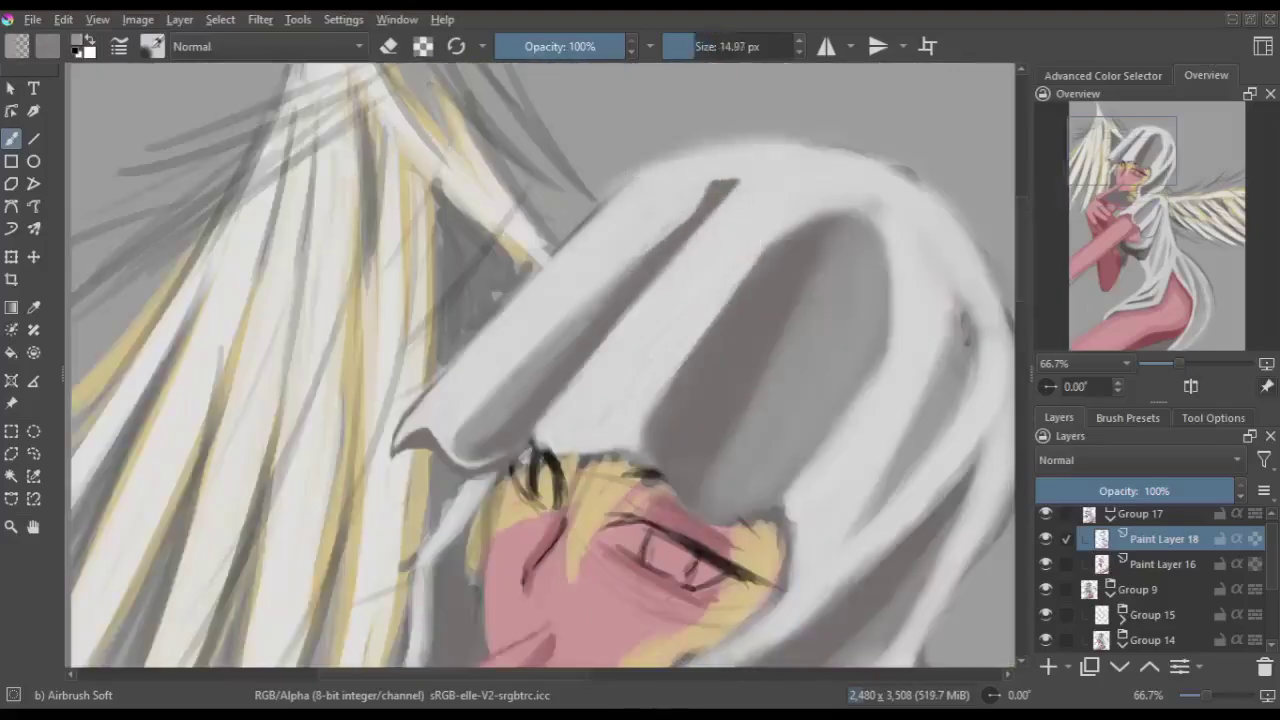
drag(650, 262, 490, 432)
drag(620, 290, 490, 455)
key(m)
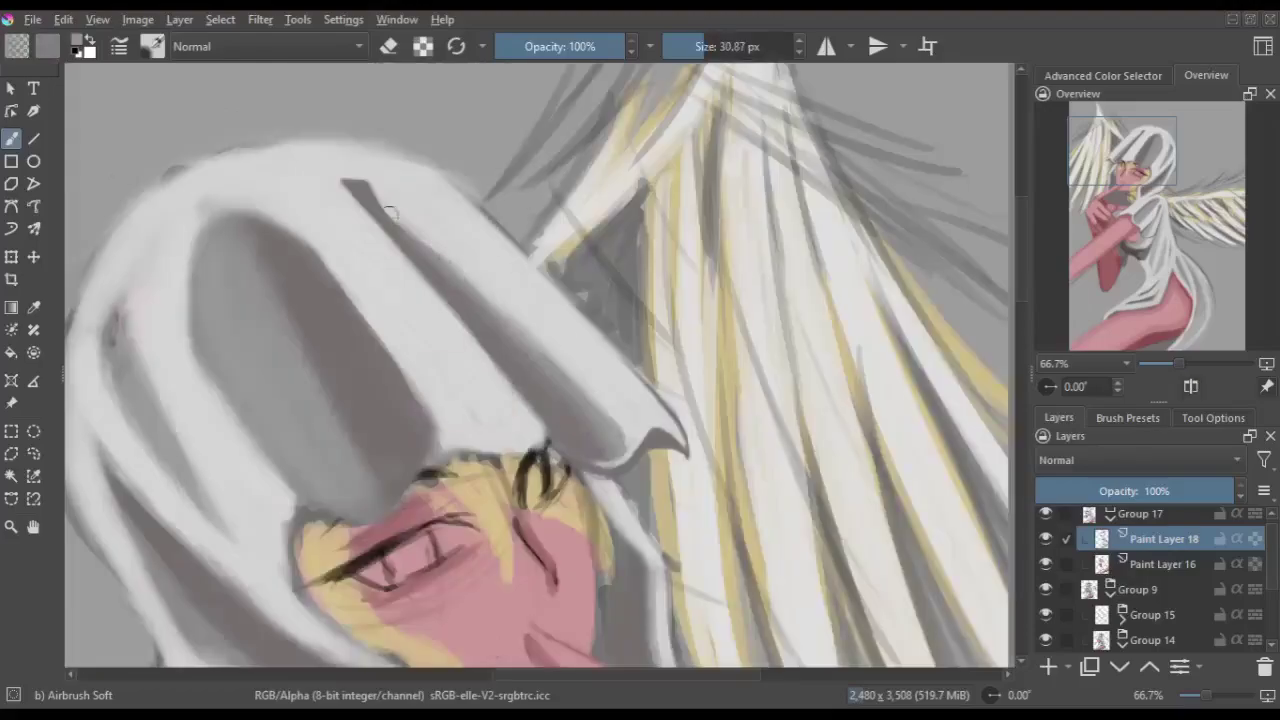
drag(620, 340, 470, 300)
key(m)
- Repaint and blend the grey shading under and across the hood
drag(690, 180, 545, 380)
key(m)
mouse_move(550, 190)
mouse_down()
mouse_move(425, 390)
mouse_move(410, 390)
mouse_up()
key(m)
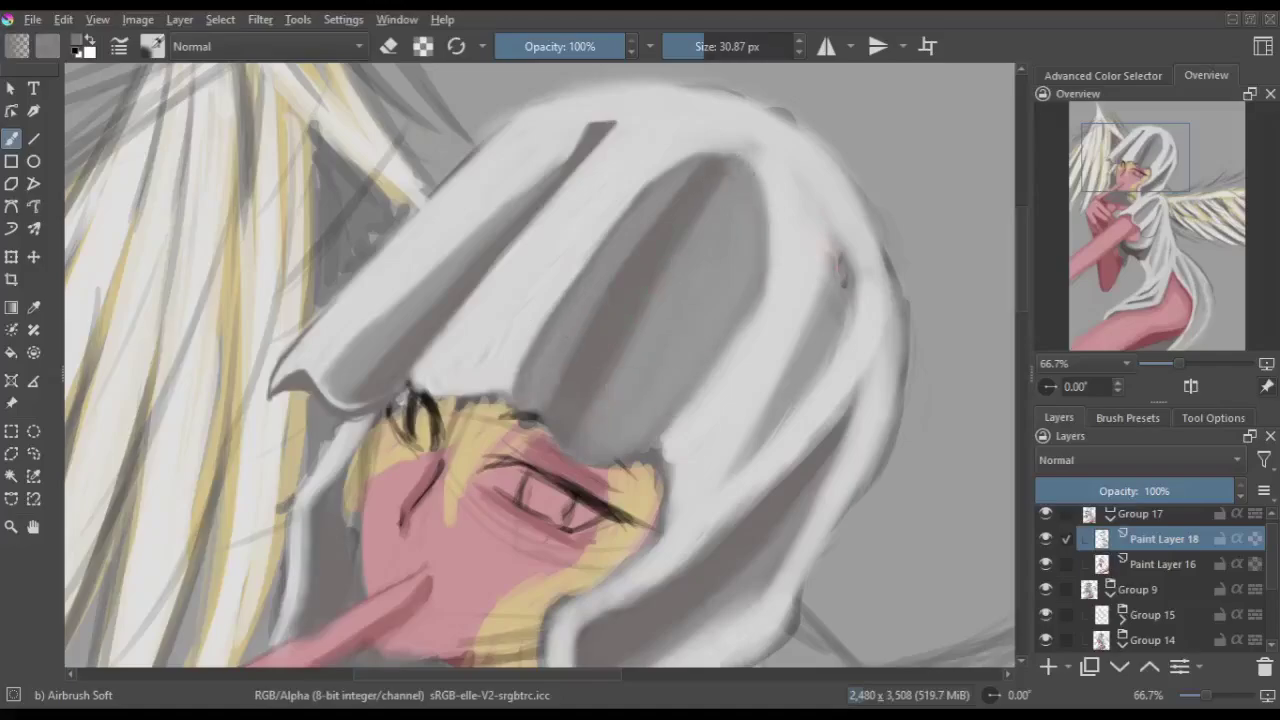
drag(745, 170, 650, 440)
key(m)
- Shrink the brush and add finer grey airbrush strokes on the hood
key(bracketleft)
drag(470, 200, 435, 320)
drag(520, 200, 460, 470)
drag(450, 210, 511, 380)
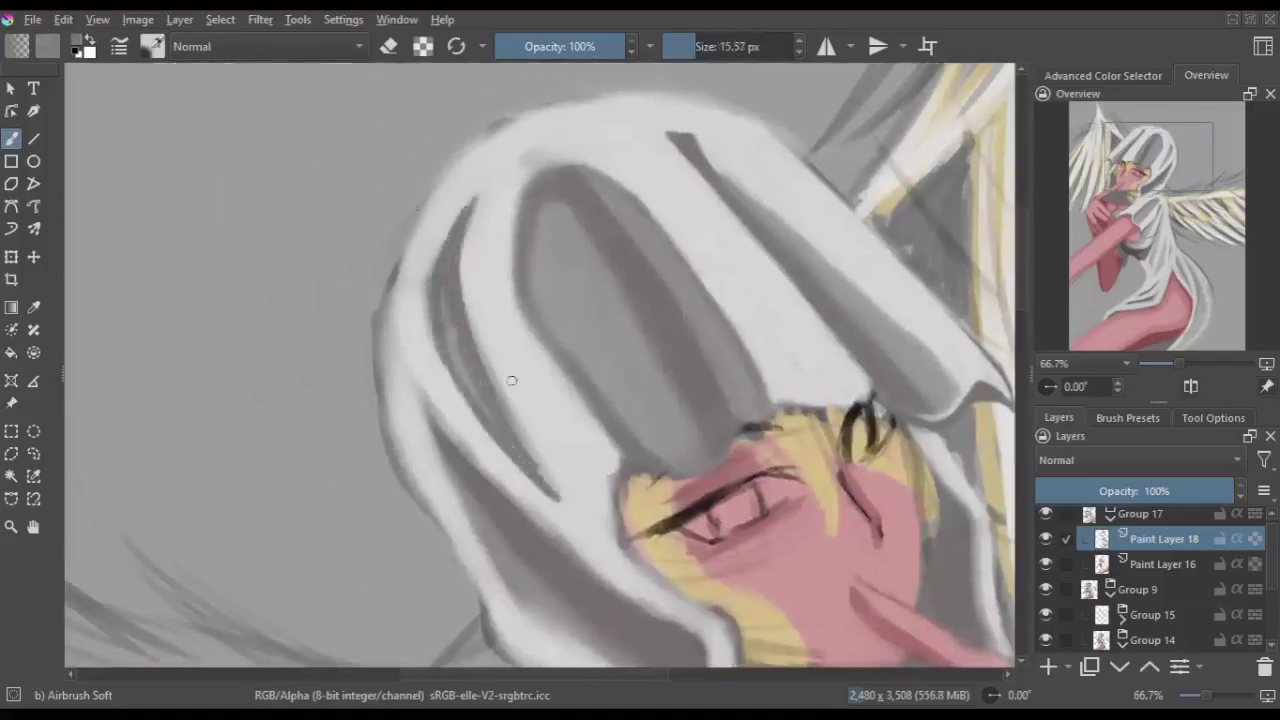
key(m)
drag(705, 200, 610, 295)
key(m)
drag(672, 212, 626, 251)
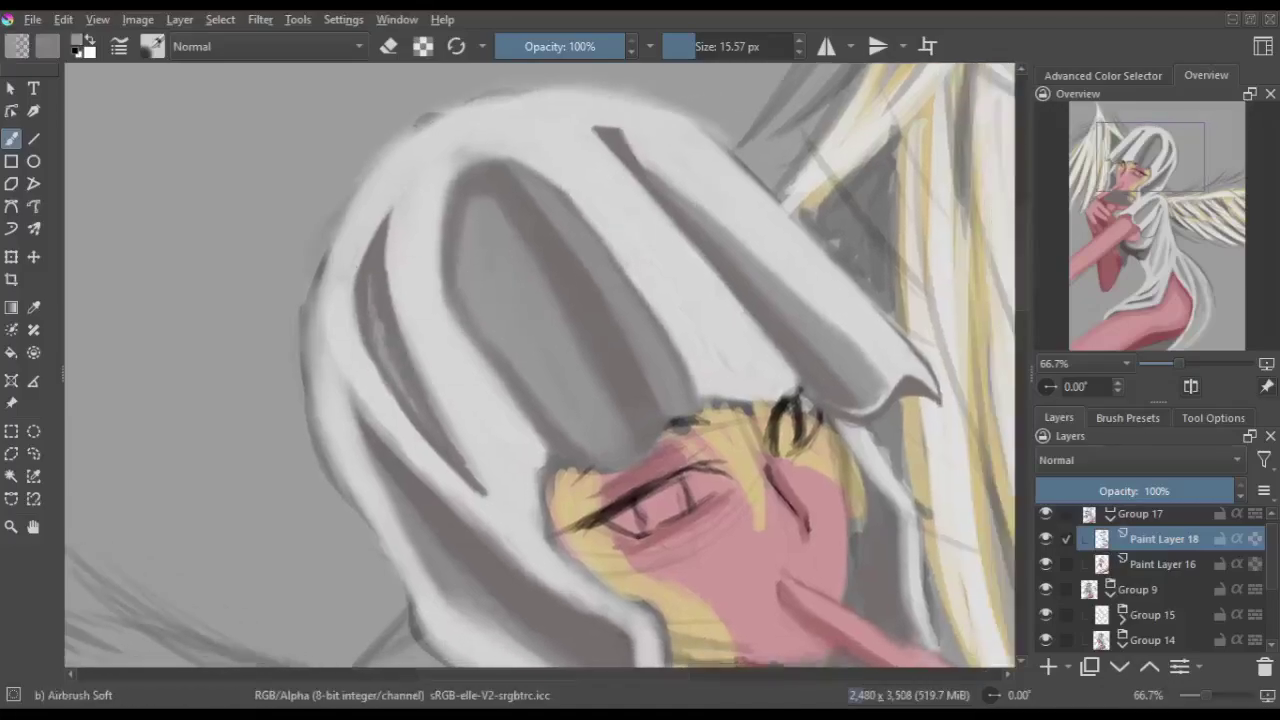
- Add grey strokes along the hood folds, then enlarge the brush for more
drag(370, 205, 430, 460)
drag(540, 410, 420, 540)
key(m)
drag(700, 290, 580, 500)
key(bracketright)
key(m)
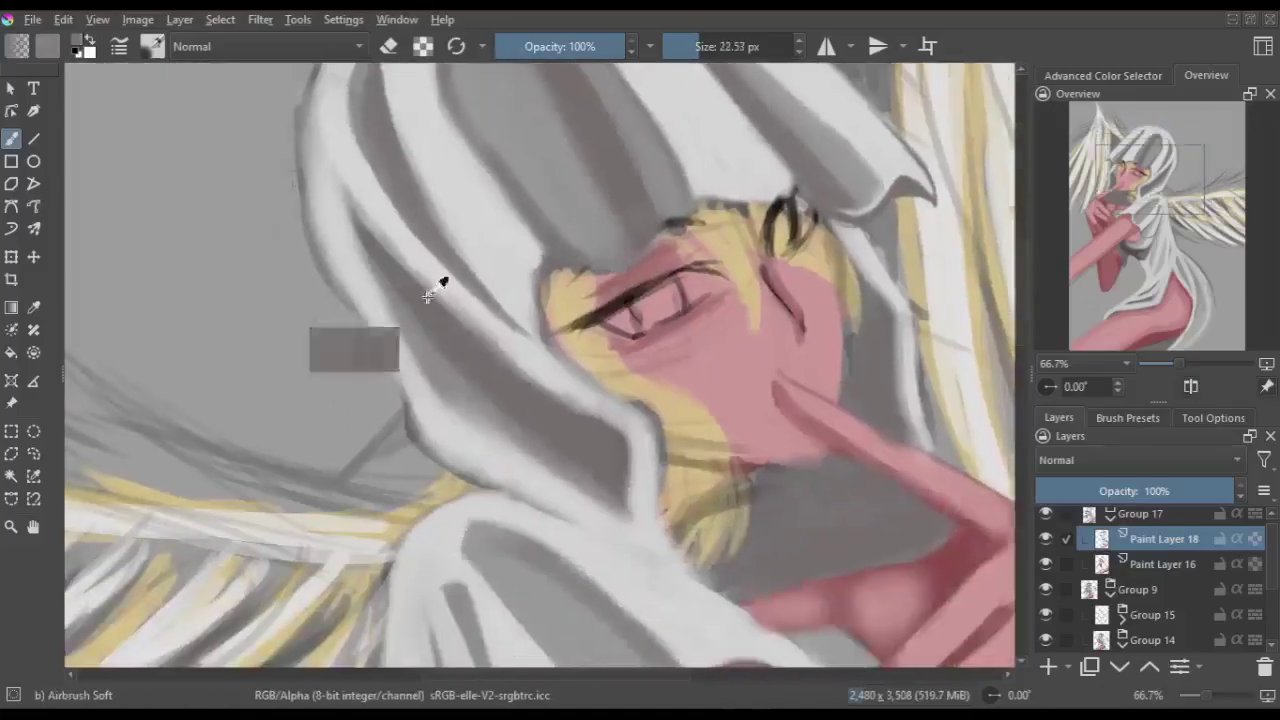
mouse_move(340, 100)
mouse_down()
mouse_move(330, 330)
mouse_move(420, 440)
mouse_up()
- Mirror, rotate and zoom the view to review the shaded hood
key(m)
key(ctrl+bracketright)
key(ctrl+bracketright)
key(ctrl+bracketright)
key(bracketleft)
key(m)
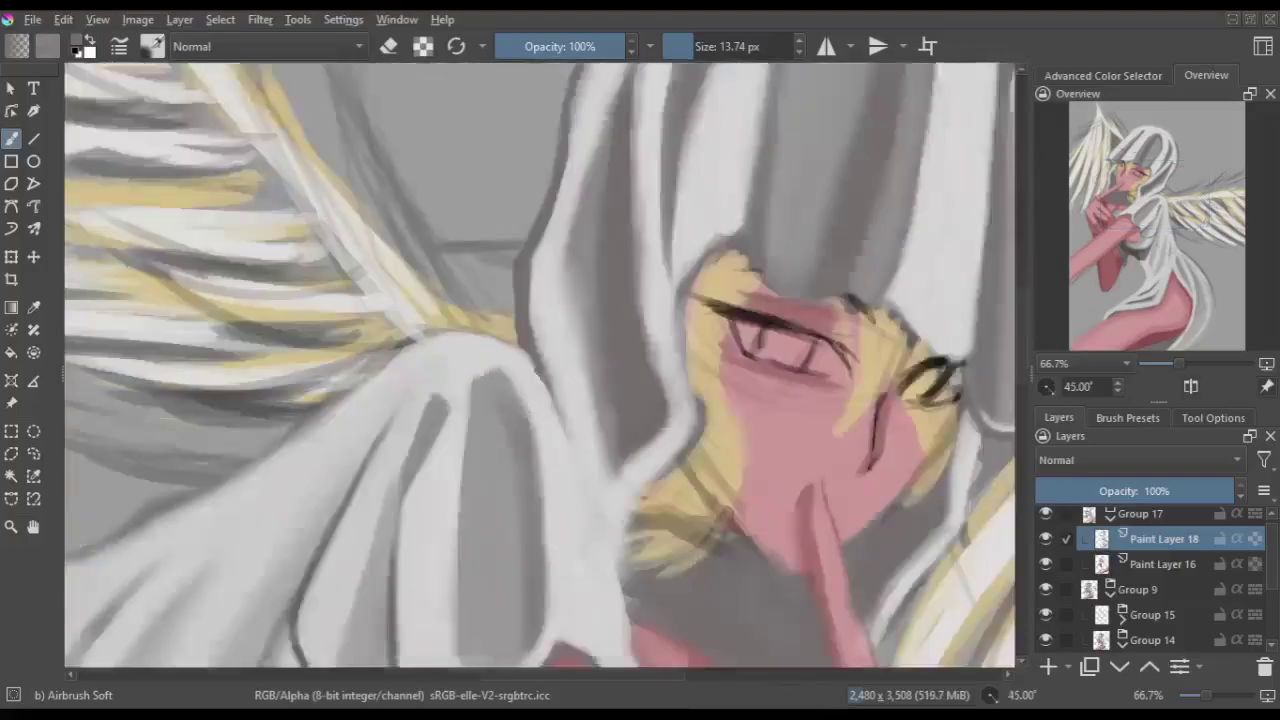
scroll(666, 543, down, 2)
scroll(594, 481, down, 3)
key(m)
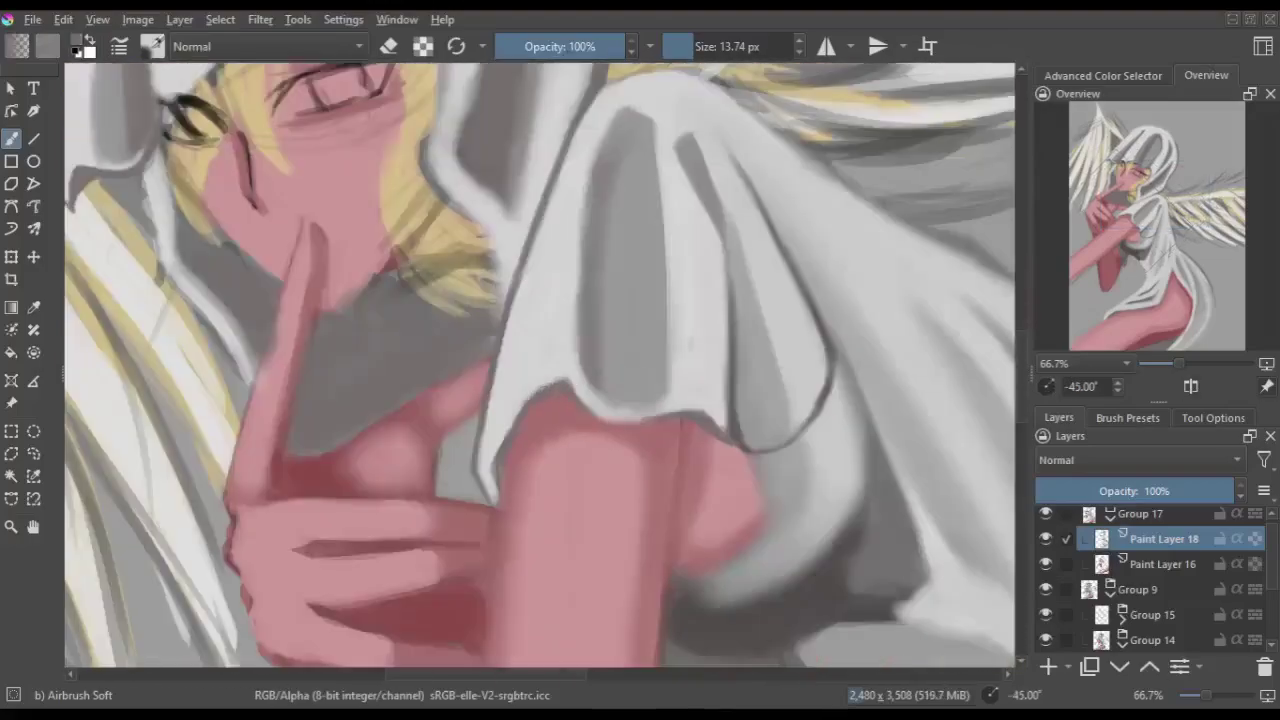
key(bracketright)
- Shade the crossed arm pink with a larger brush, mirroring the view to check
key(ctrl+bracketleft)
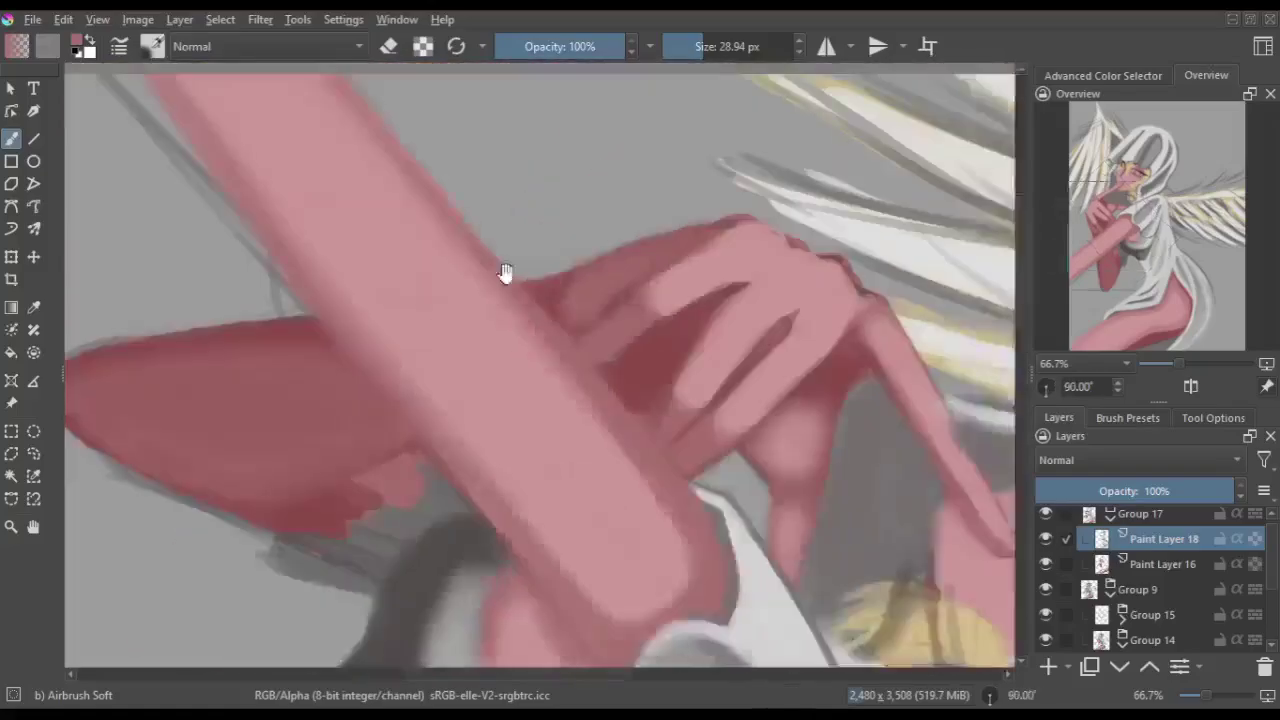
key(ctrl+bracketleft)
key(ctrl+bracketleft)
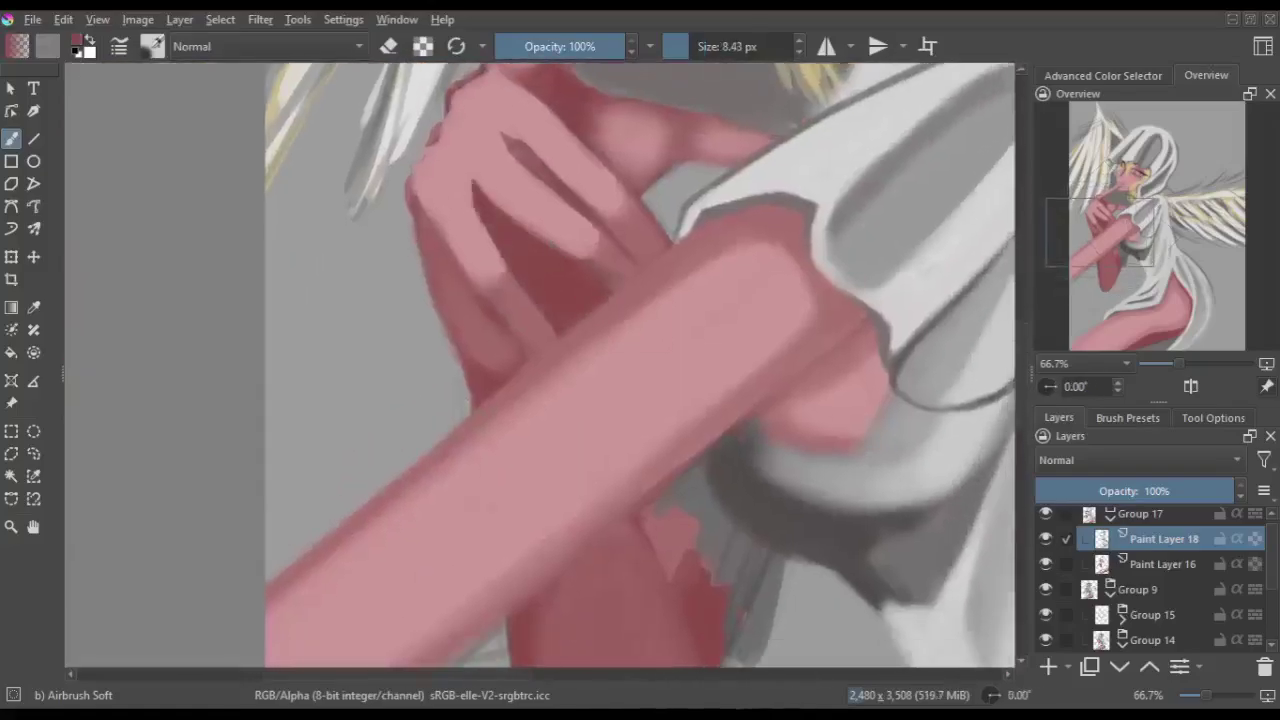
key(m)
key(bracketright)
key(m)
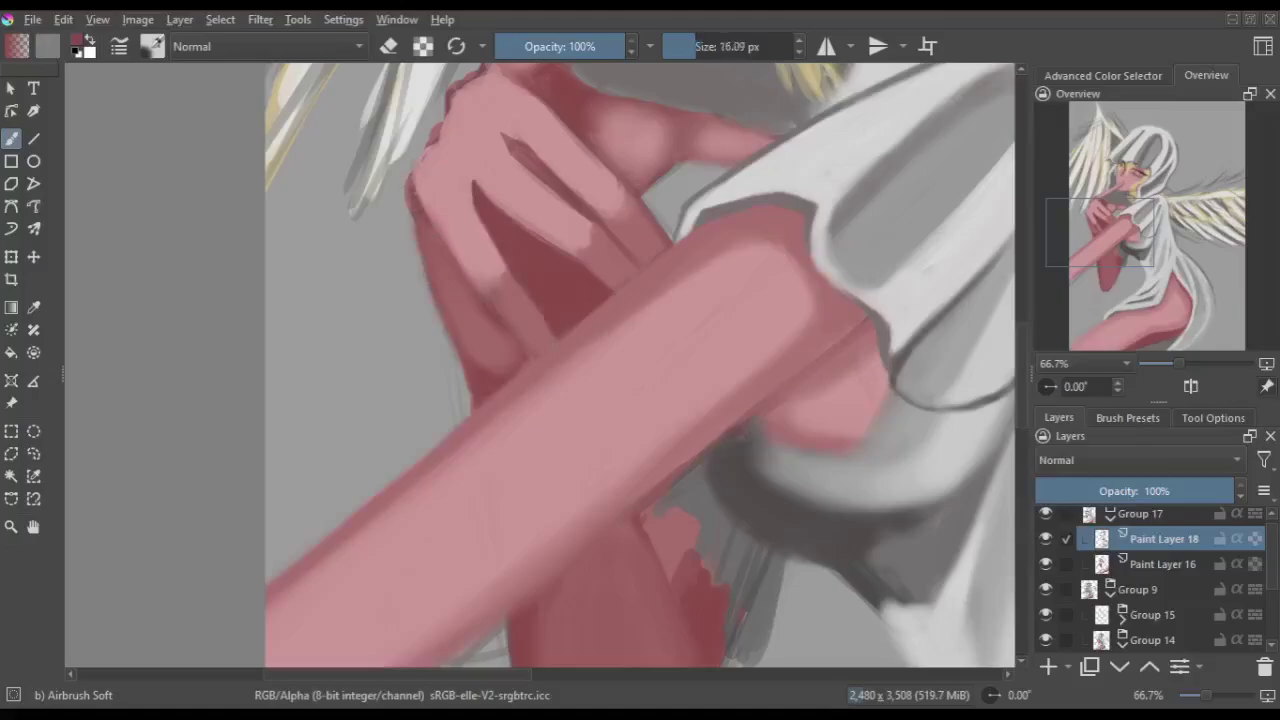
key(m)
key(bracketright)
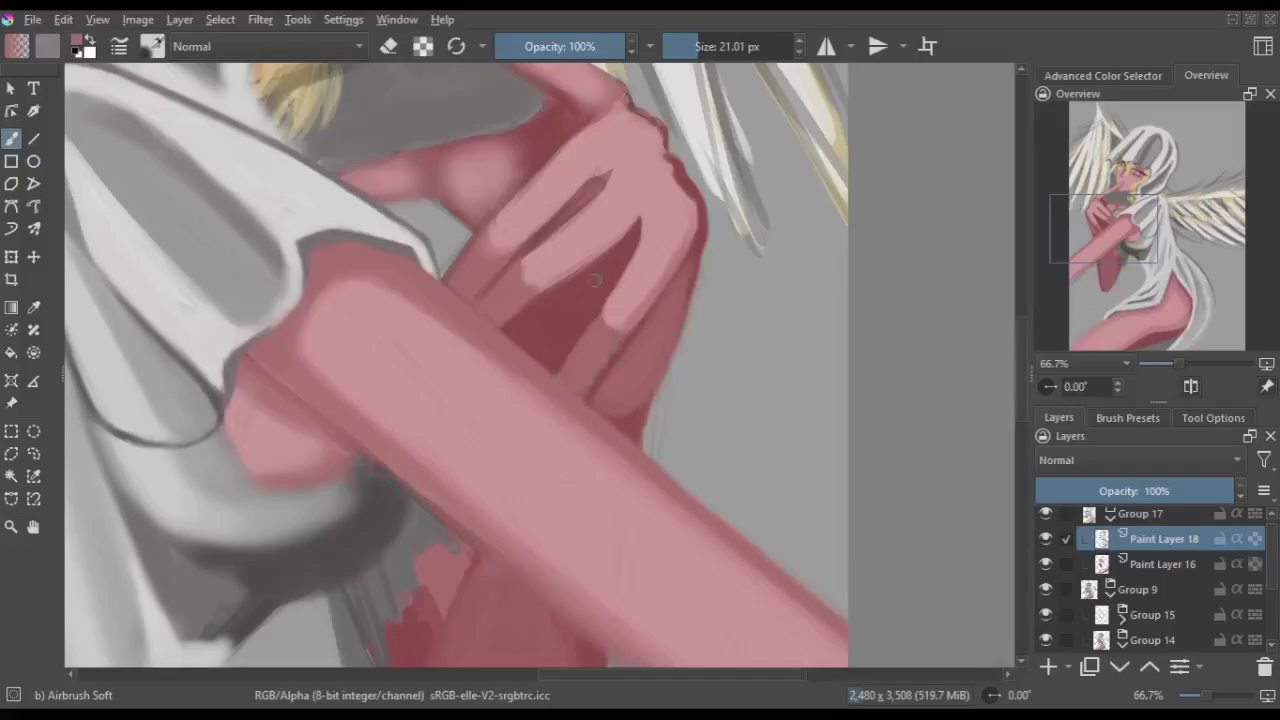
key(m)
key(m)
key(bracketleft)
key(bracketleft)
key(bracketleft)
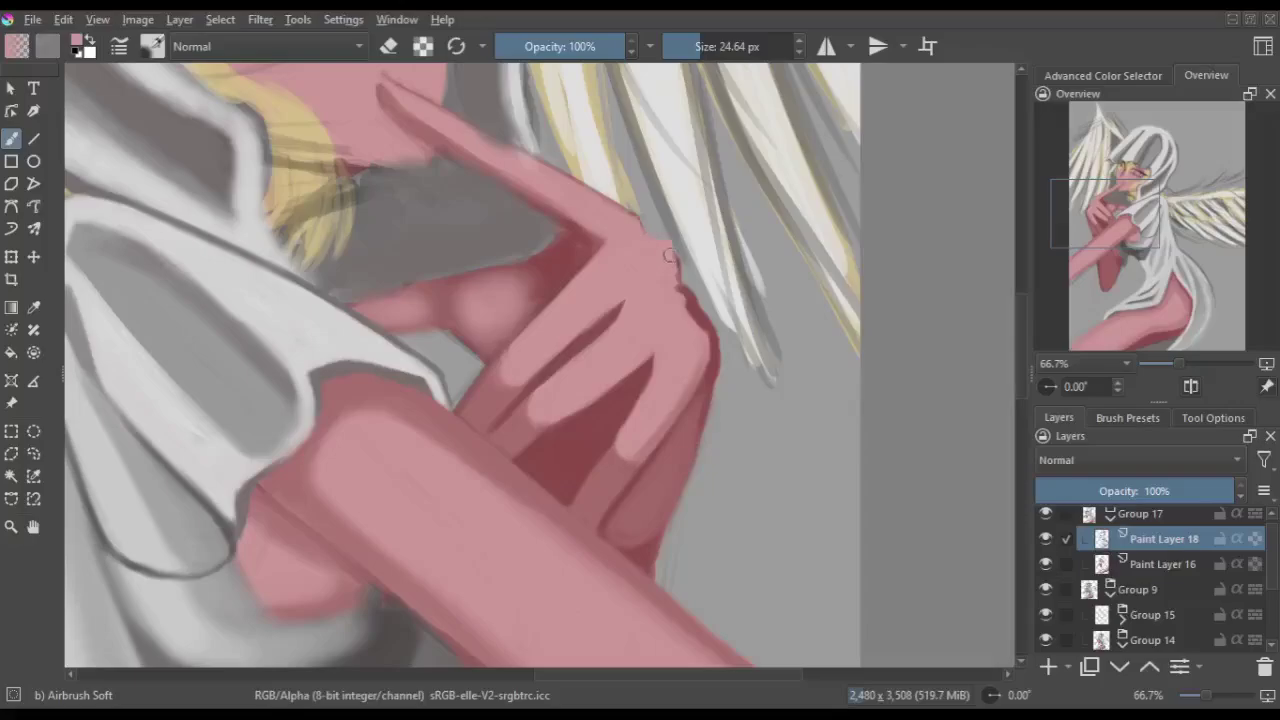
key(m)
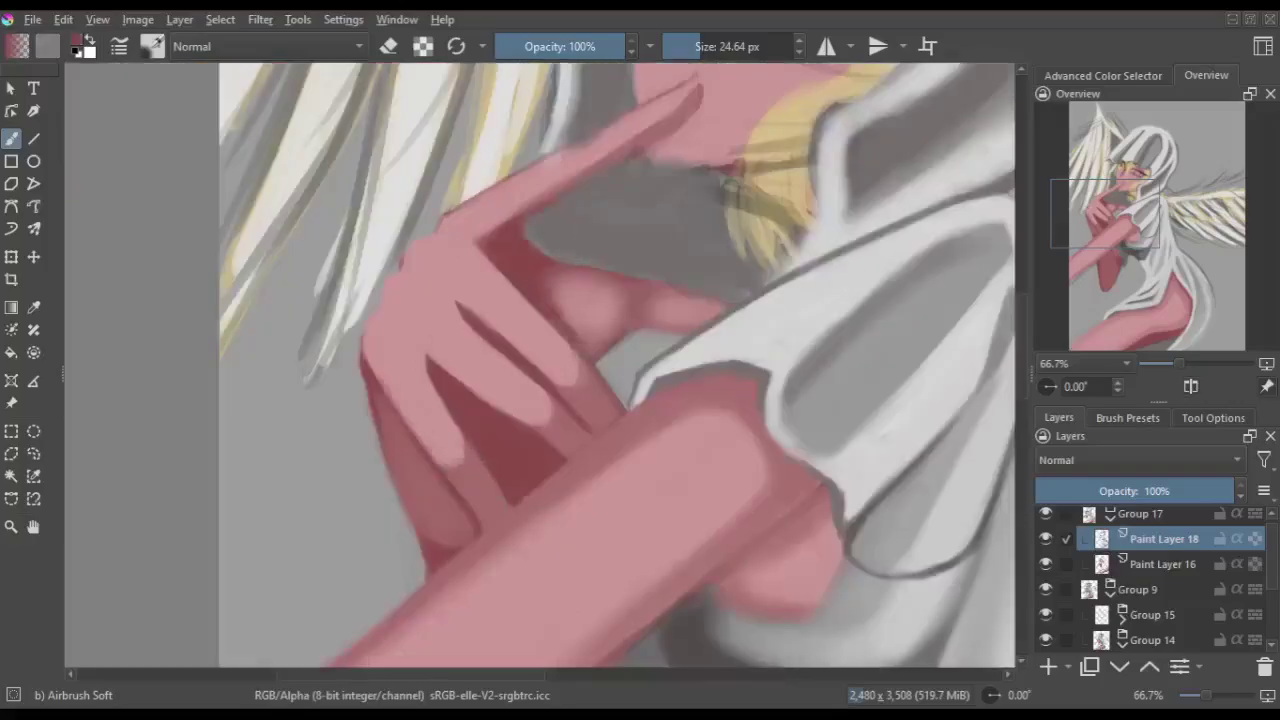
- Rotate the view to 60 degrees and refine the clasped hand's fingers with a smaller brush
key(4)
key(4)
key(4)
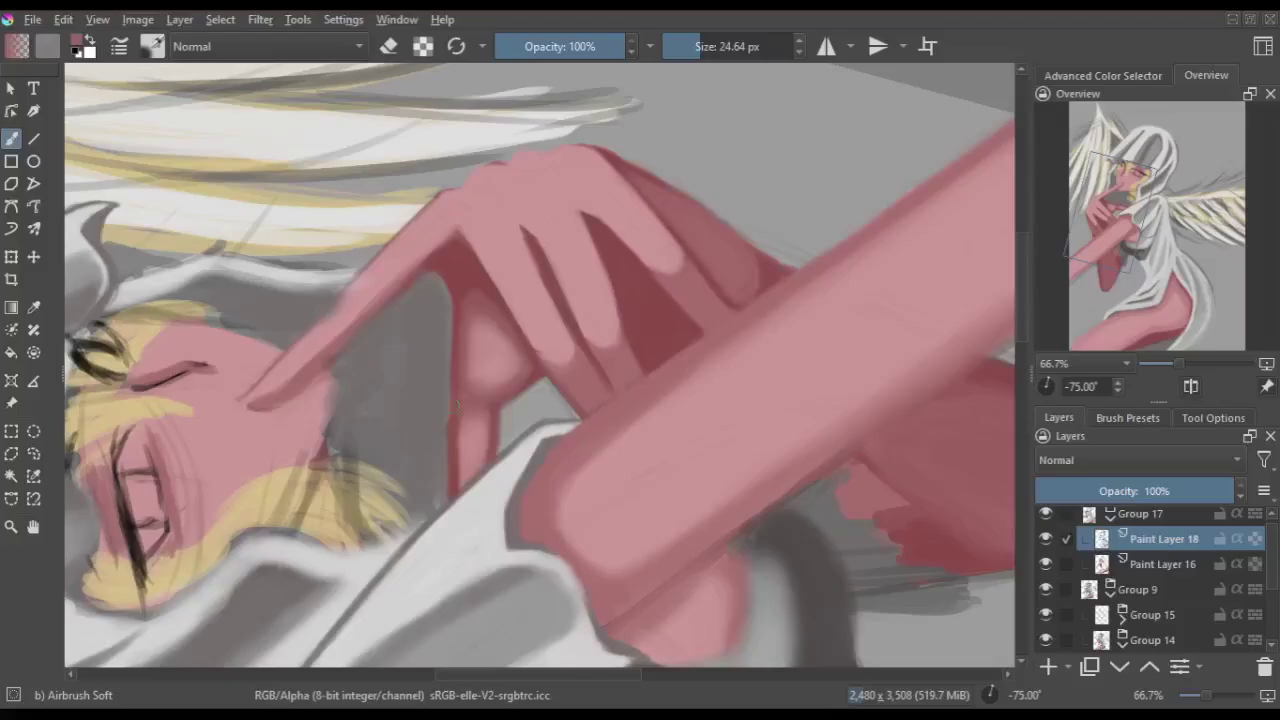
key(m)
key(4)
key(bracketleft)
key(bracketleft)
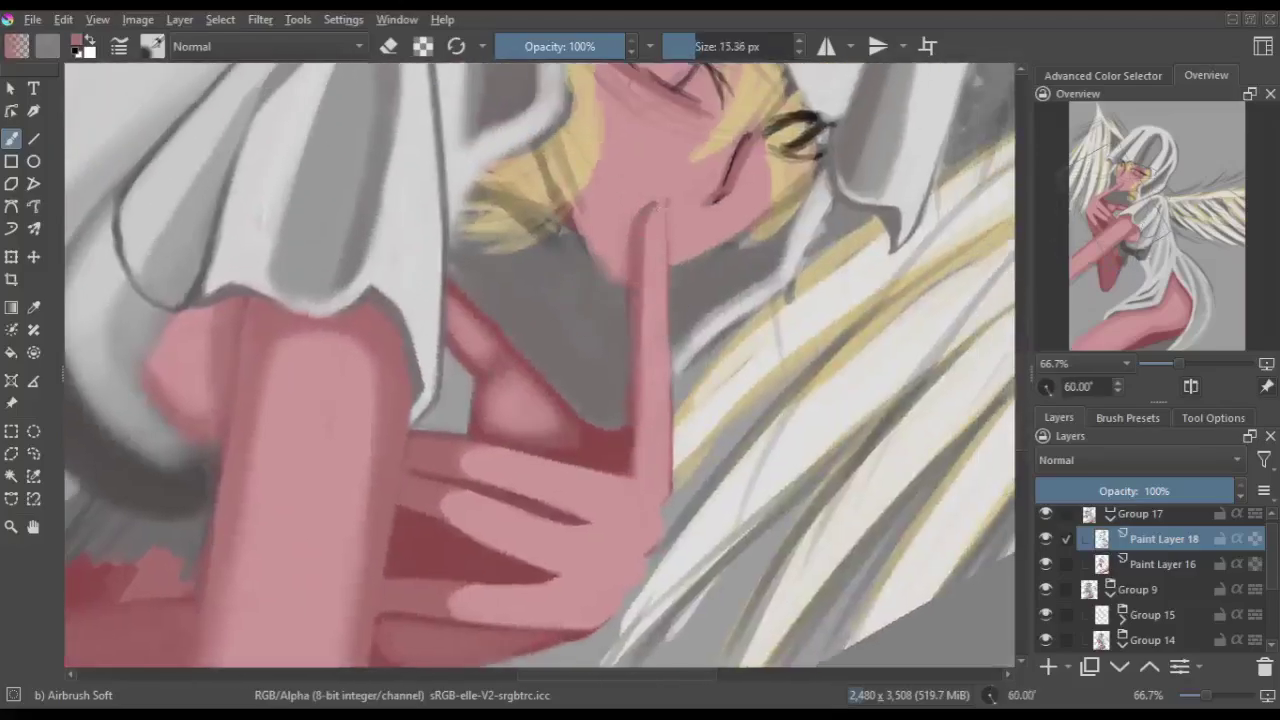
key(m)
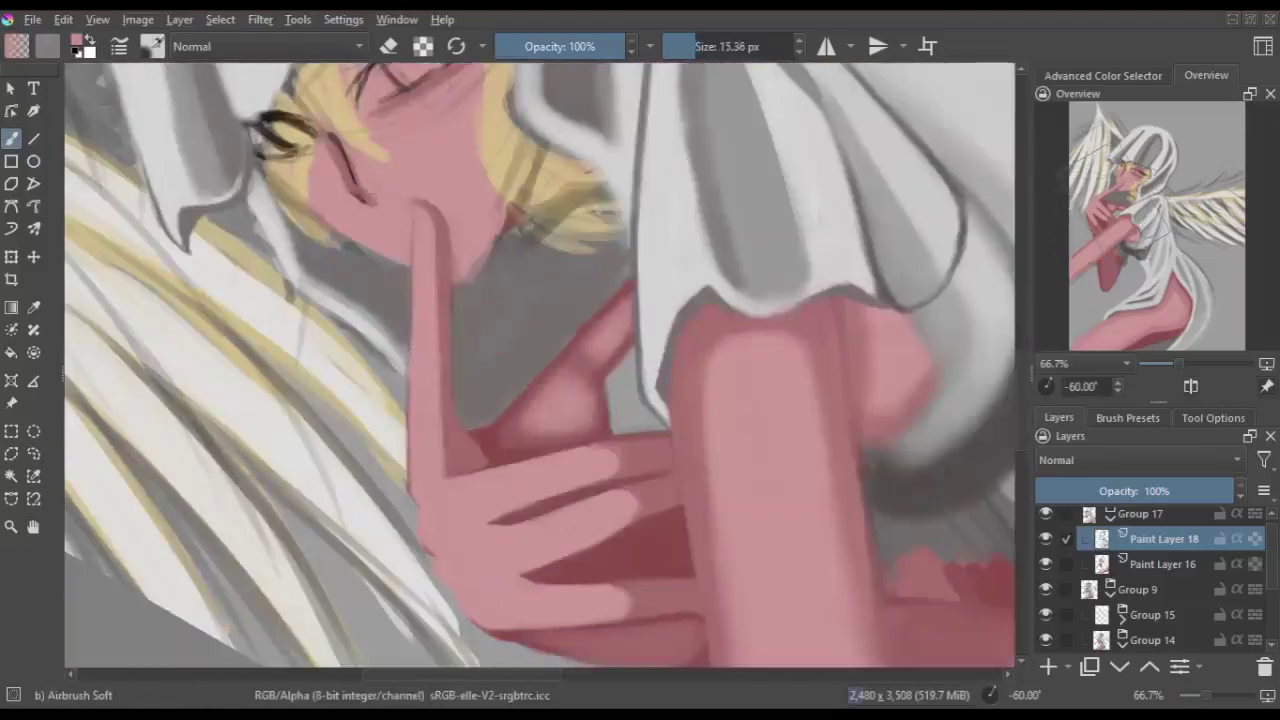
key(m)
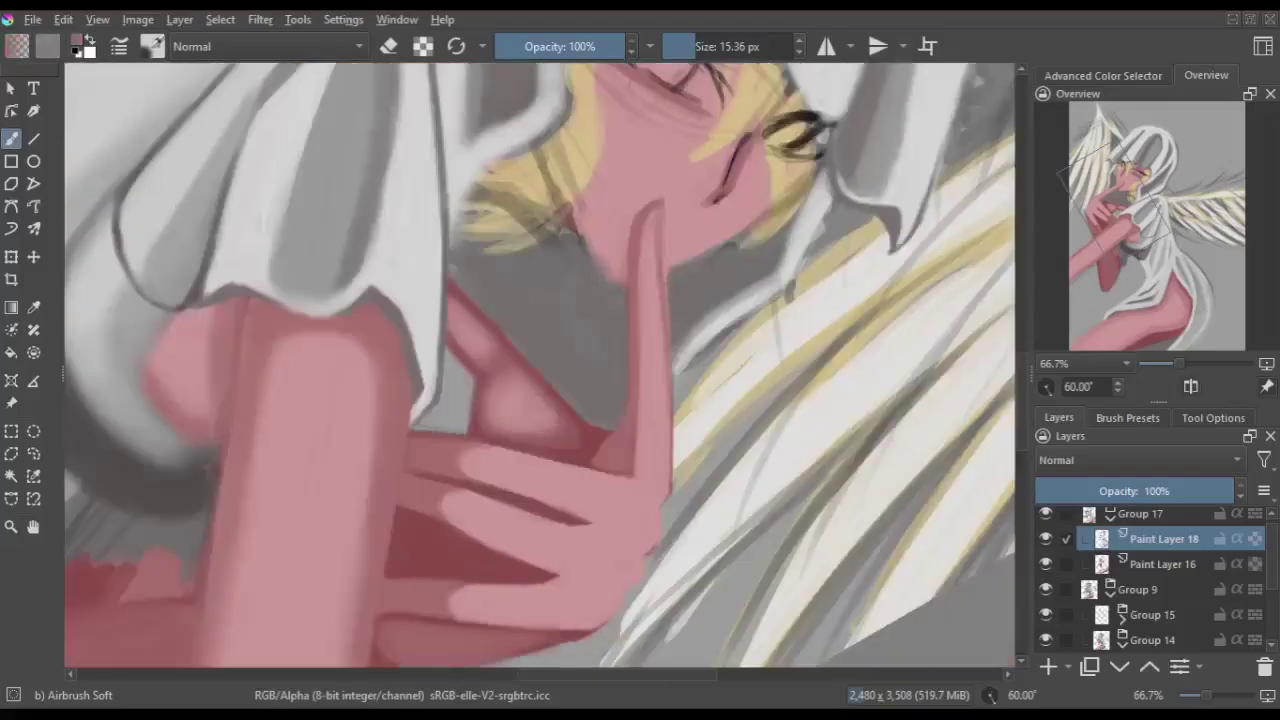
key(m)
key(bracketleft)
key(bracketleft)
key(bracketleft)
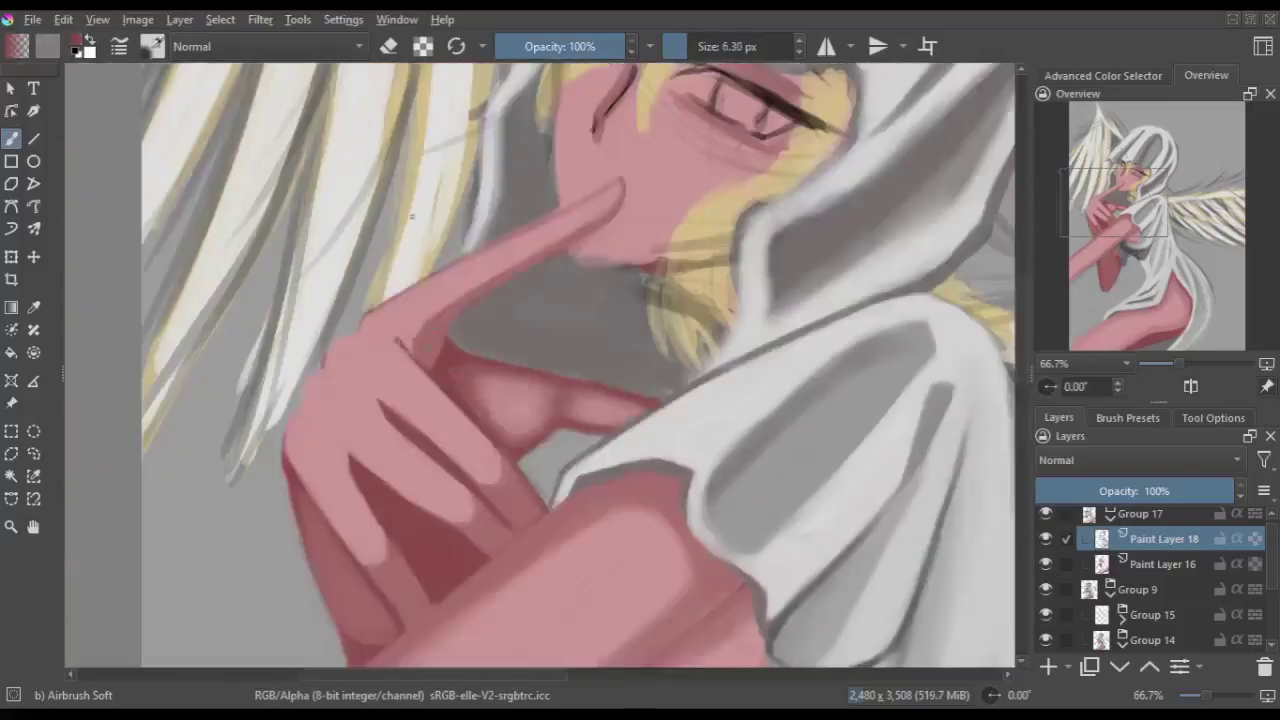
- Add Paint Layer 19 and tilt and mirror the view to check the face
key(m)
key(5)
key(Insert)
key(m)
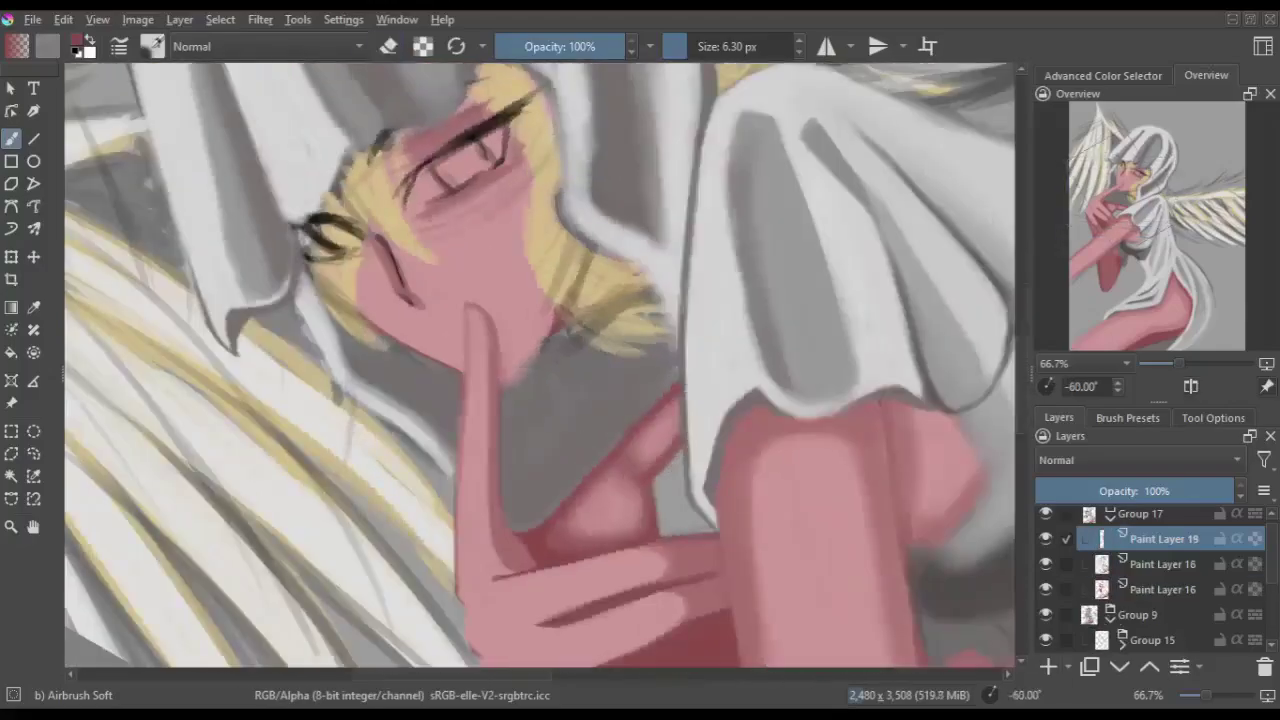
key(5)
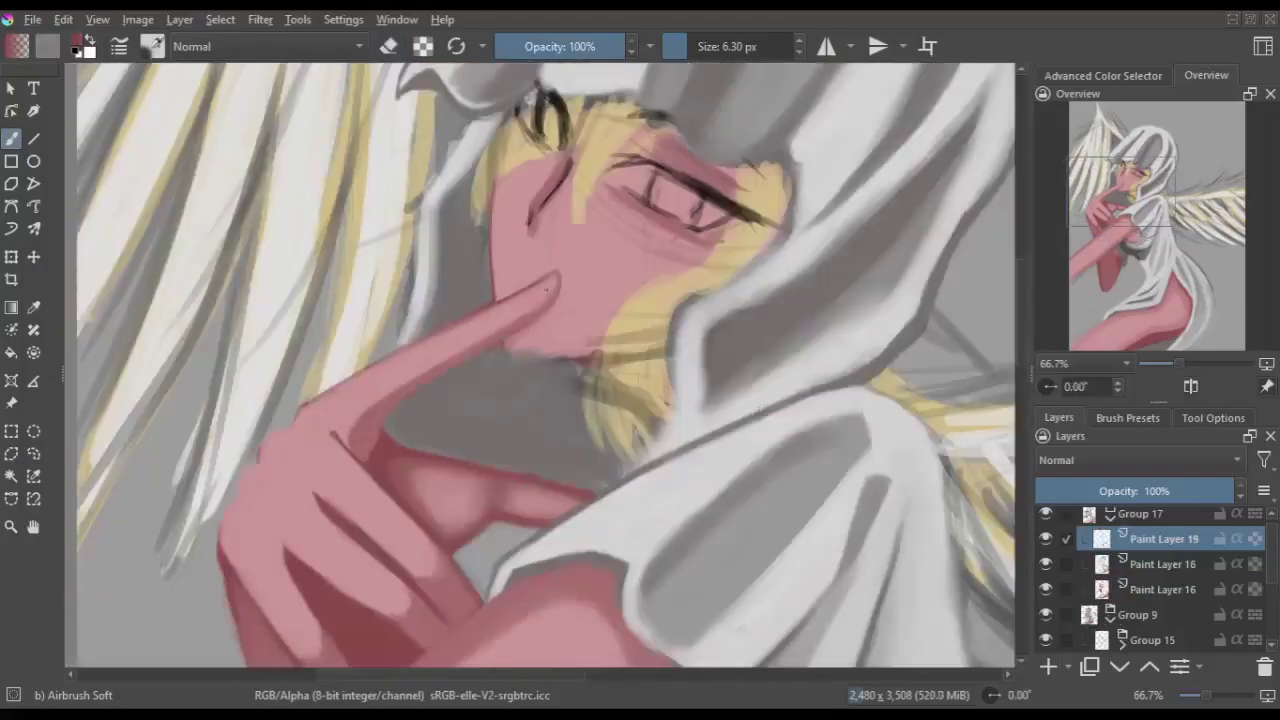
key(m)
key(m)
key(bracketright)
key(bracketright)
key(bracketright)
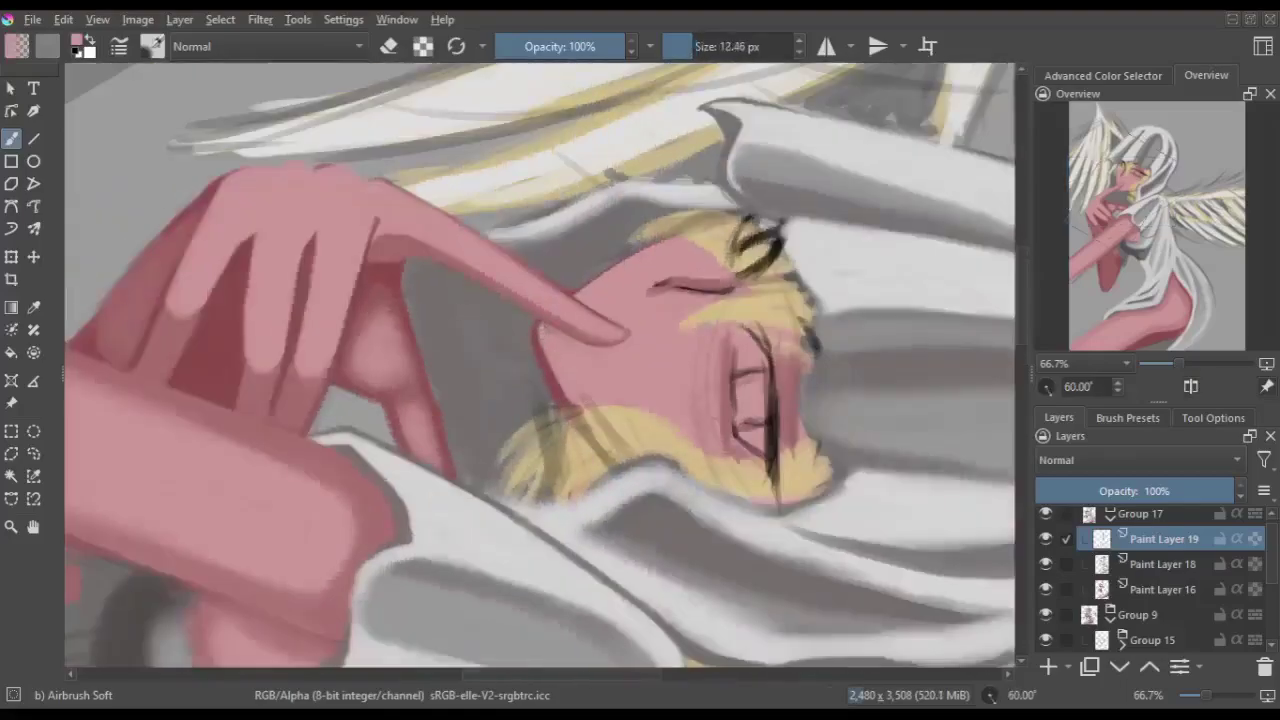
key(5)
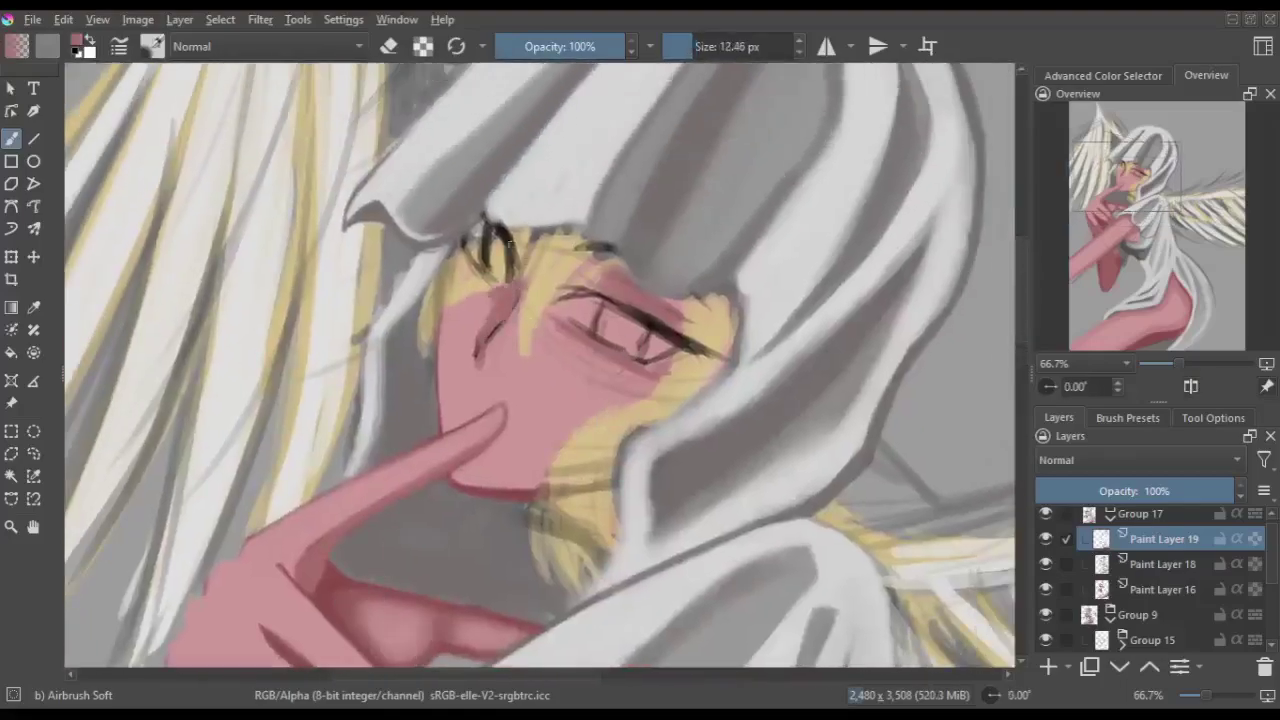
- Enlarge the brush, turn the view upright and zoom to 100 percent
key(m)
key(bracketright)
key(bracketright)
key(bracketright)
key(m)
key(m)
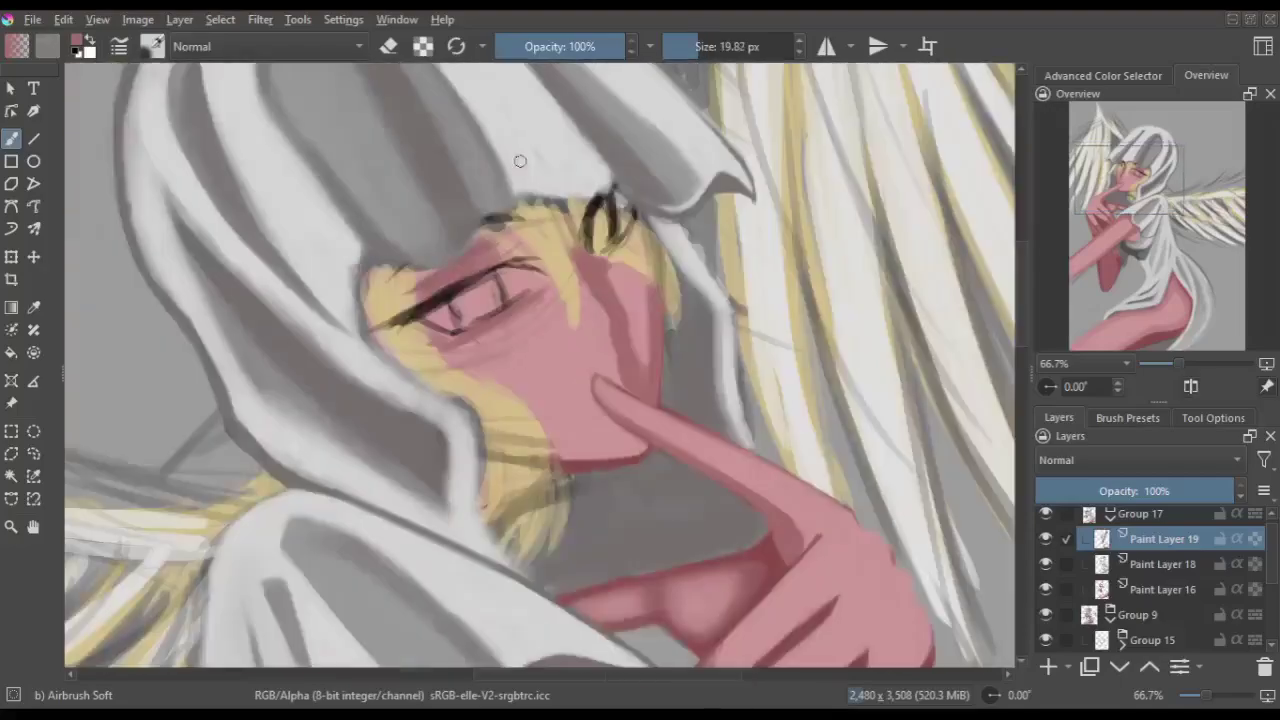
key(m)
key(m)
key(m)
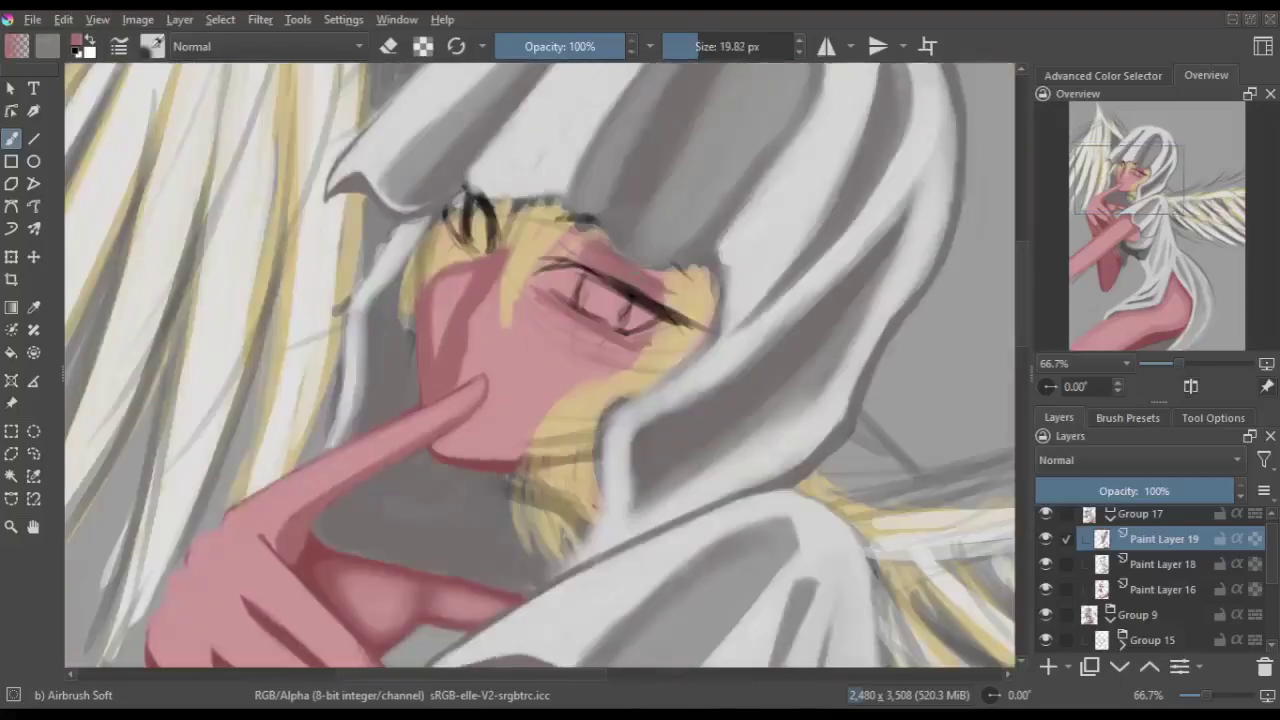
key(ctrl+bracketright)
key(ctrl+bracketright)
key(ctrl+bracketright)
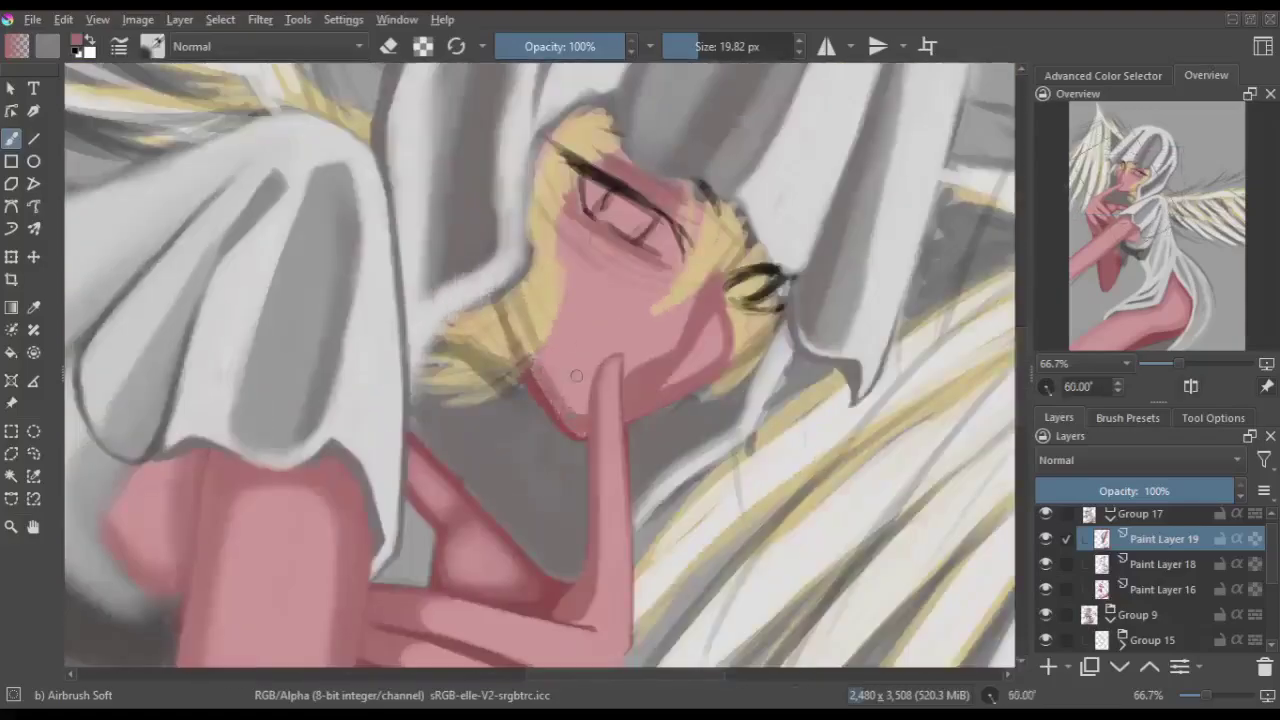
key(1)
key(ctrl+bracketleft)
key(ctrl+bracketleft)
key(ctrl+bracketleft)
key(ctrl+bracketleft)
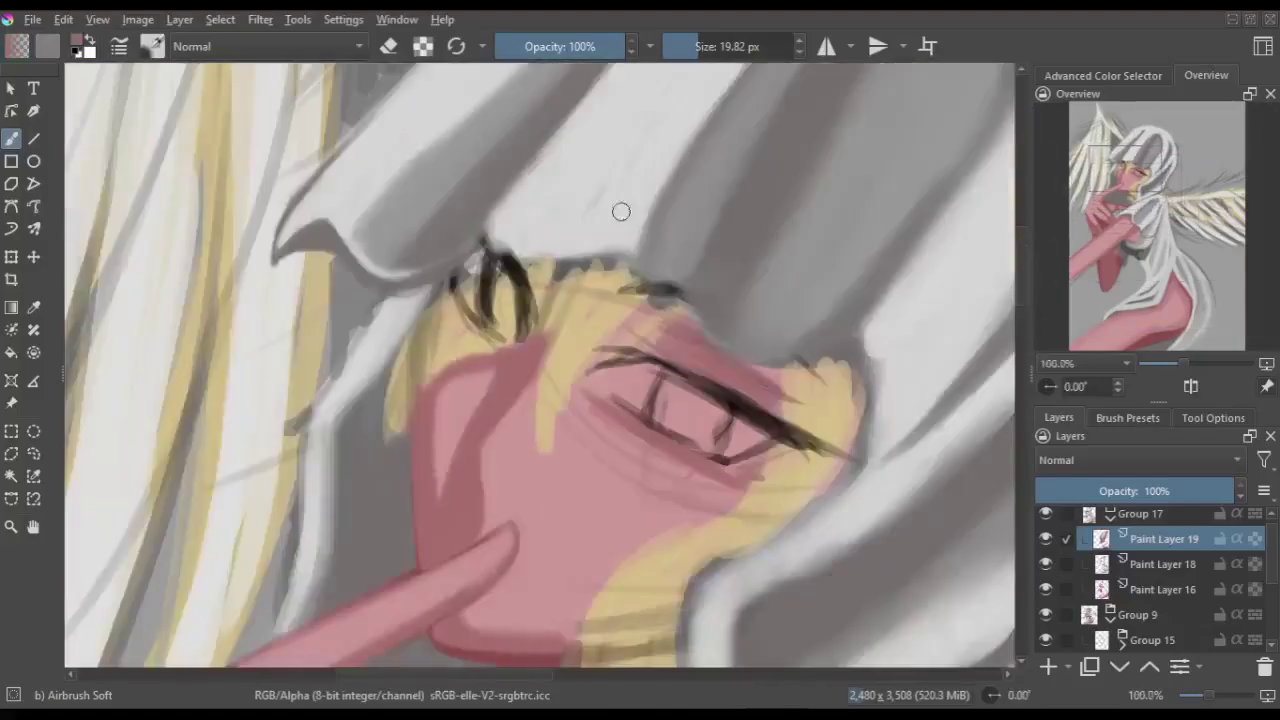
- Extend the face's dark outline, shade left of the face grey, and pick Basic-5 Size Opacity
drag(620, 209, 354, 264)
drag(335, 205, 325, 275)
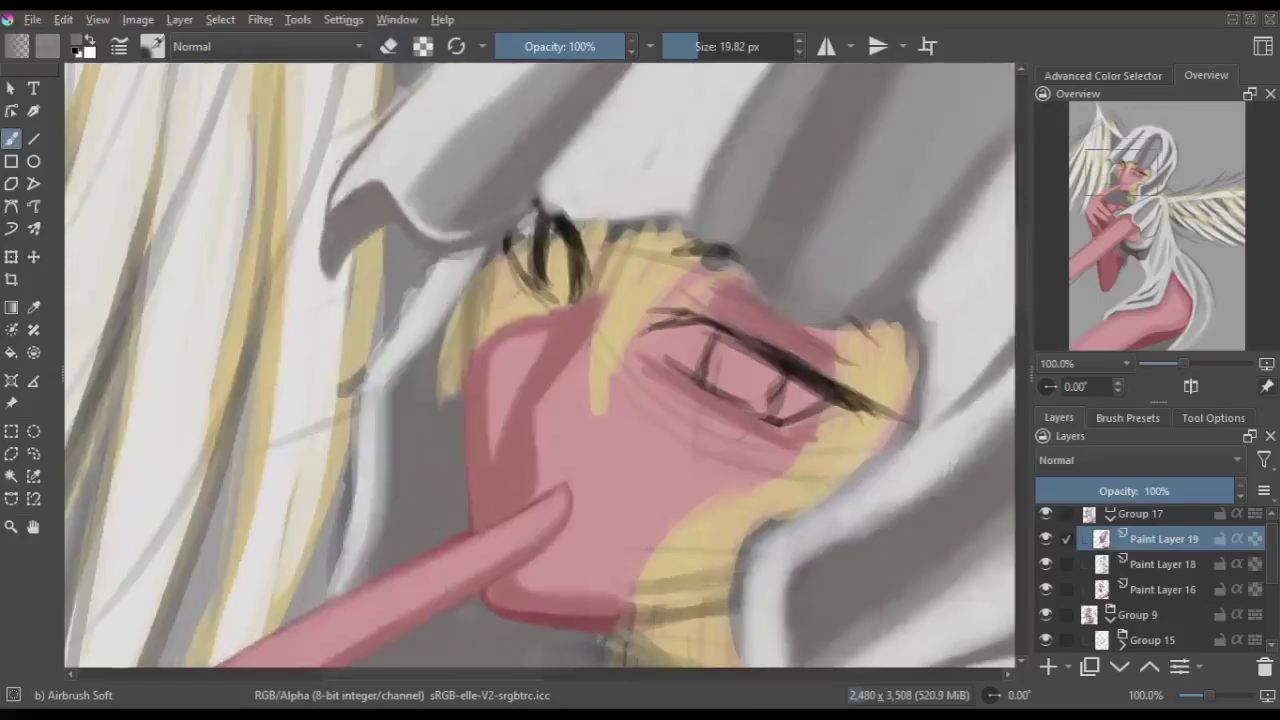
drag(435, 265, 340, 580)
drag(345, 410, 440, 290)
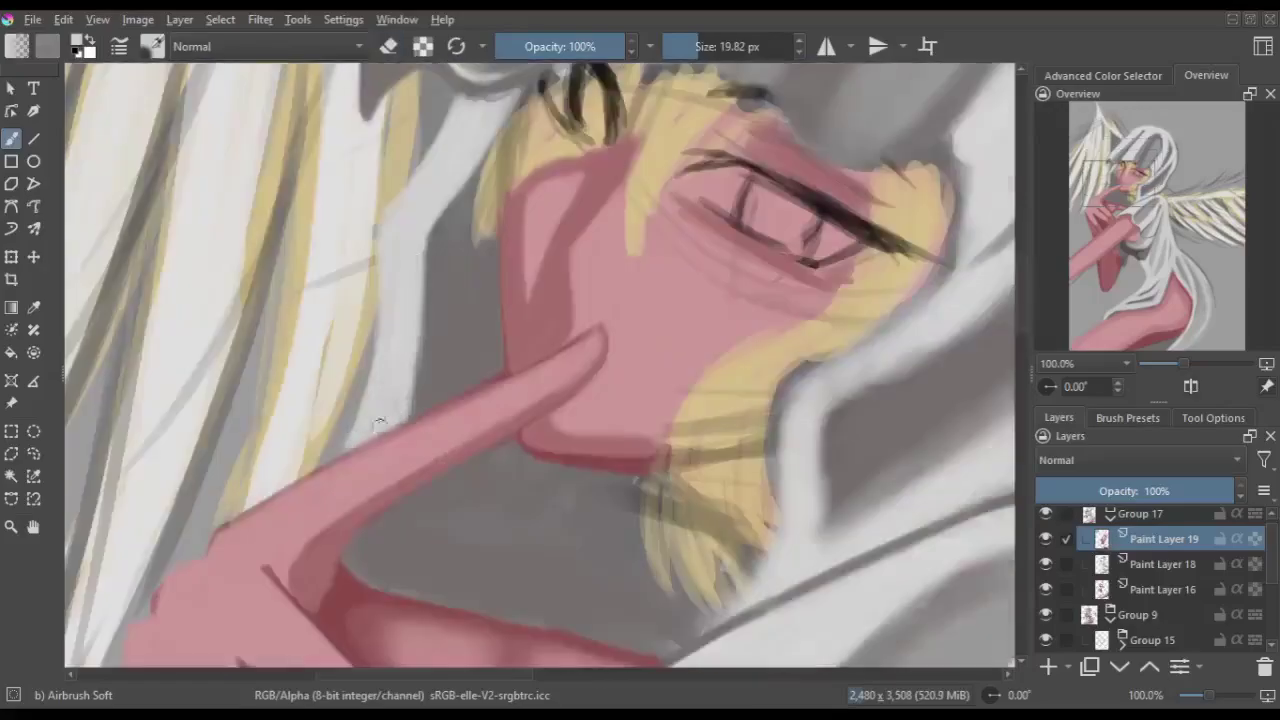
key(m)
key(slash)
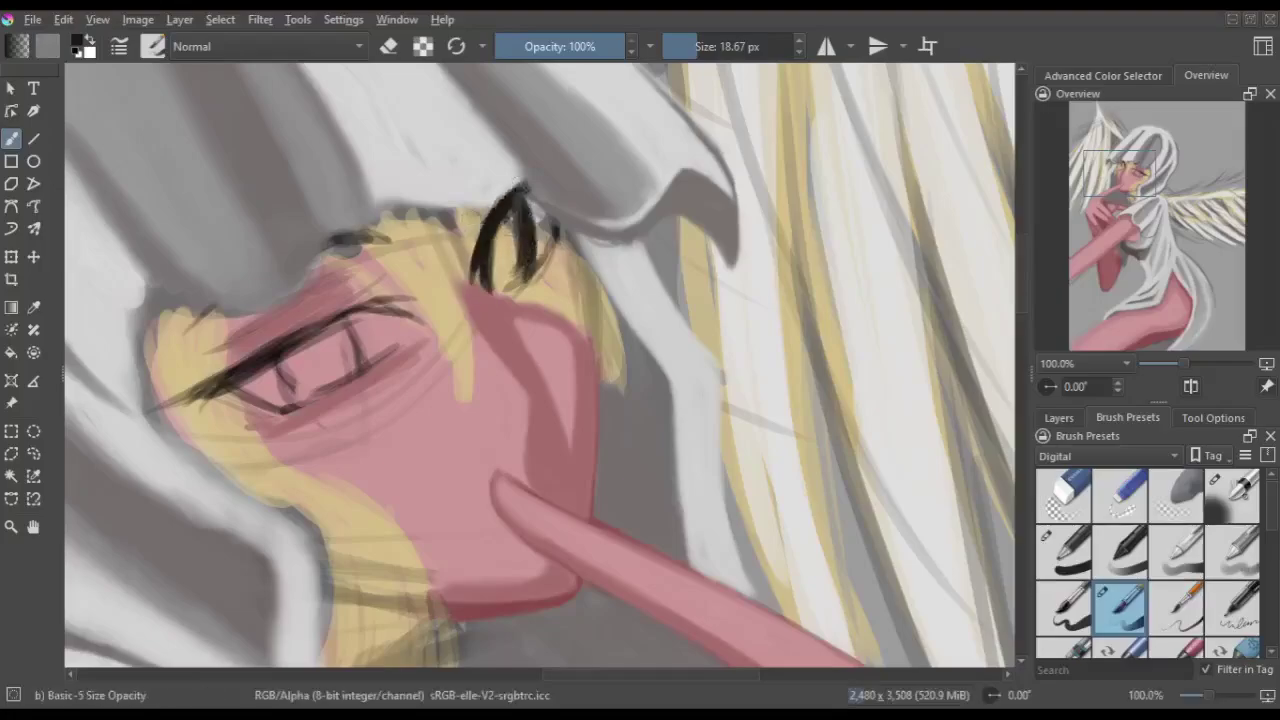
- Draw a fine dark eyelash stroke near the eye, tilting and mirroring to check
key(m)
drag(600, 248, 596, 320)
key(m)
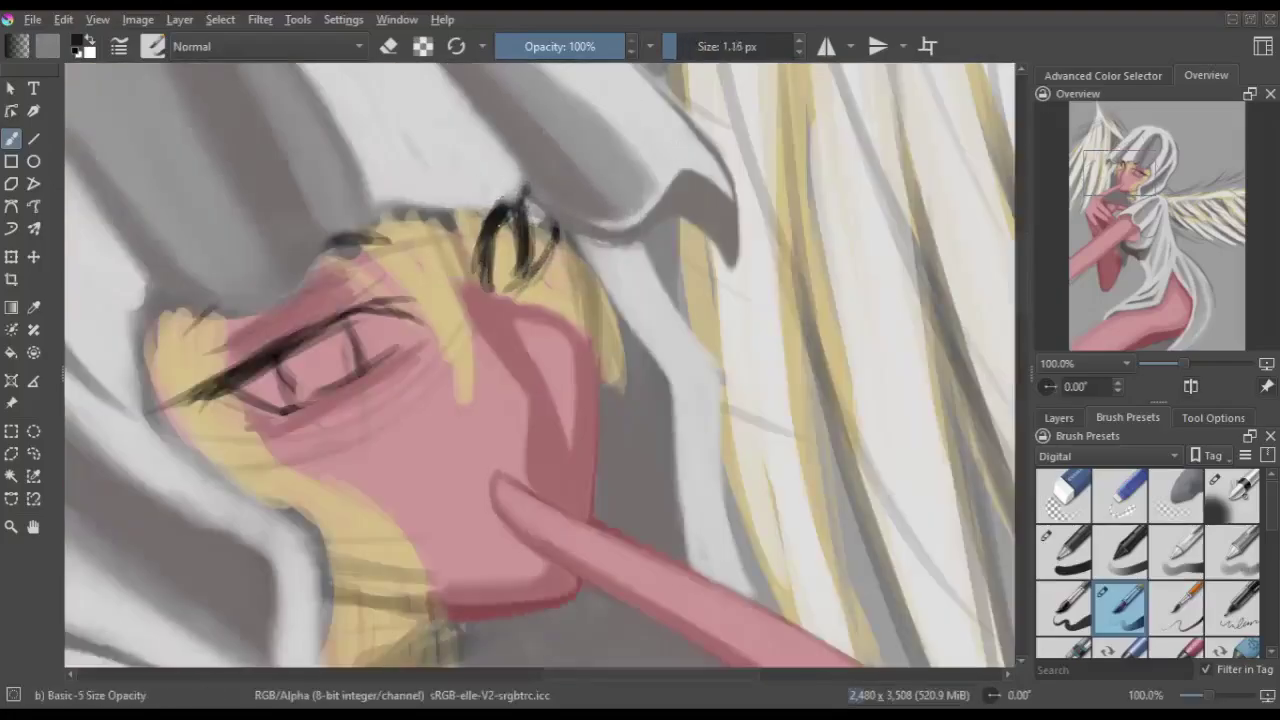
key(6)
key(6)
key(6)
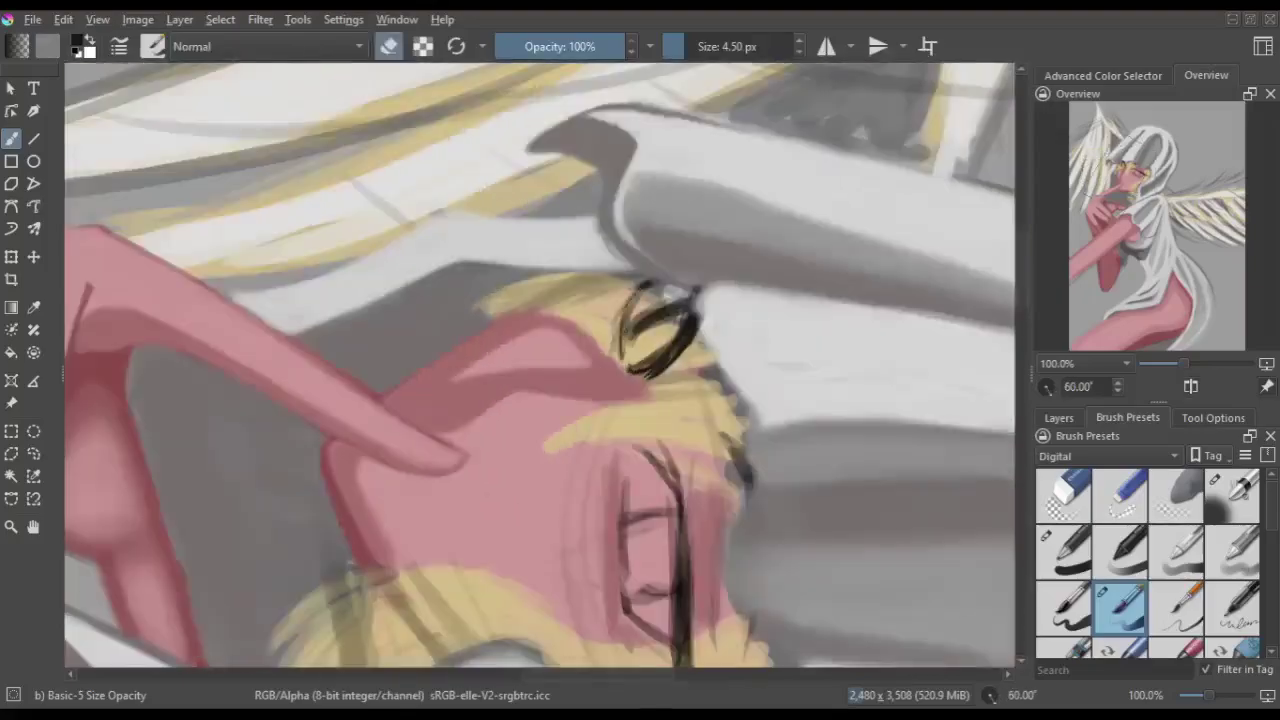
key(5)
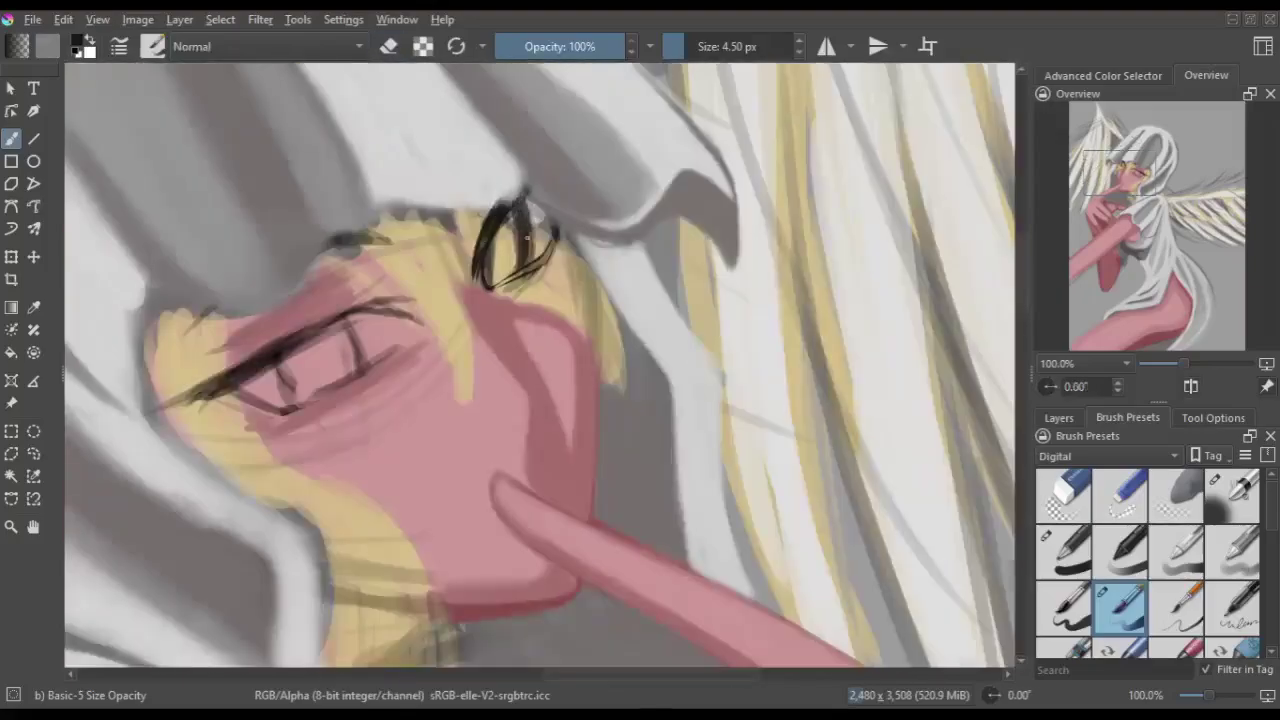
key(m)
- Paint yellow hair strands over the left eye and across the face with a larger brush
key(m)
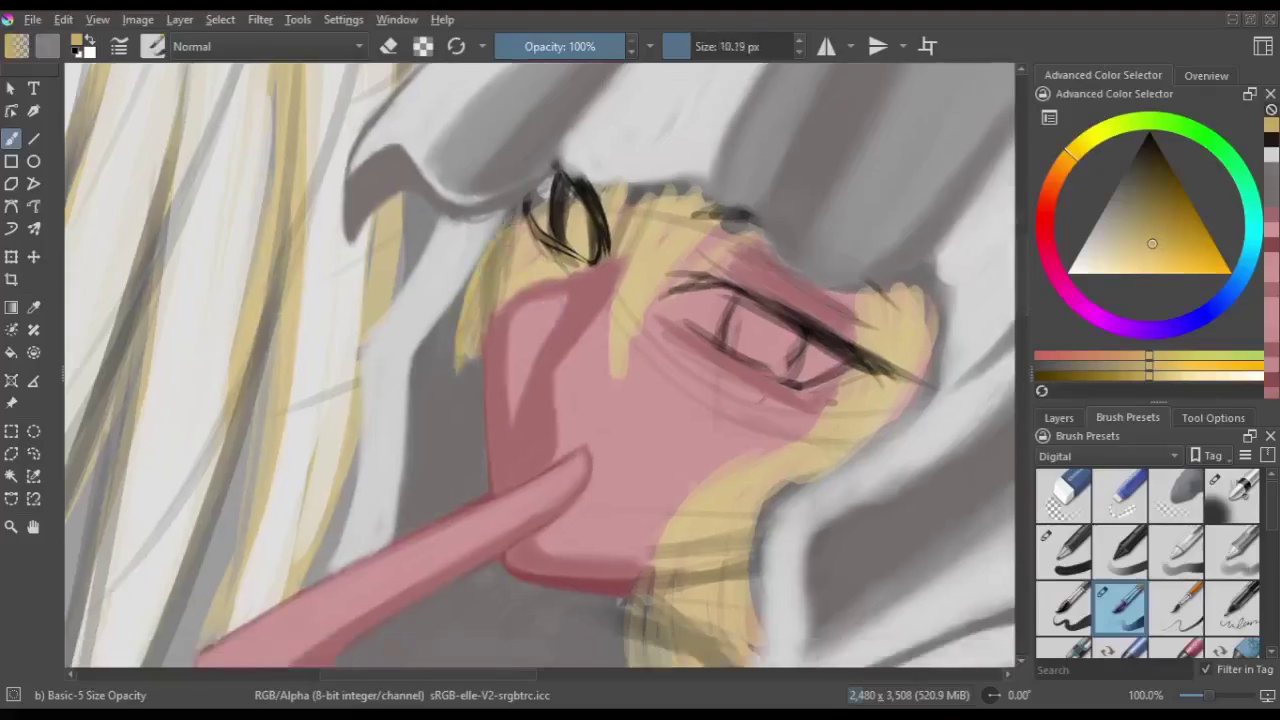
key(ctrl+bracketleft)
key(ctrl+bracketleft)
key(m)
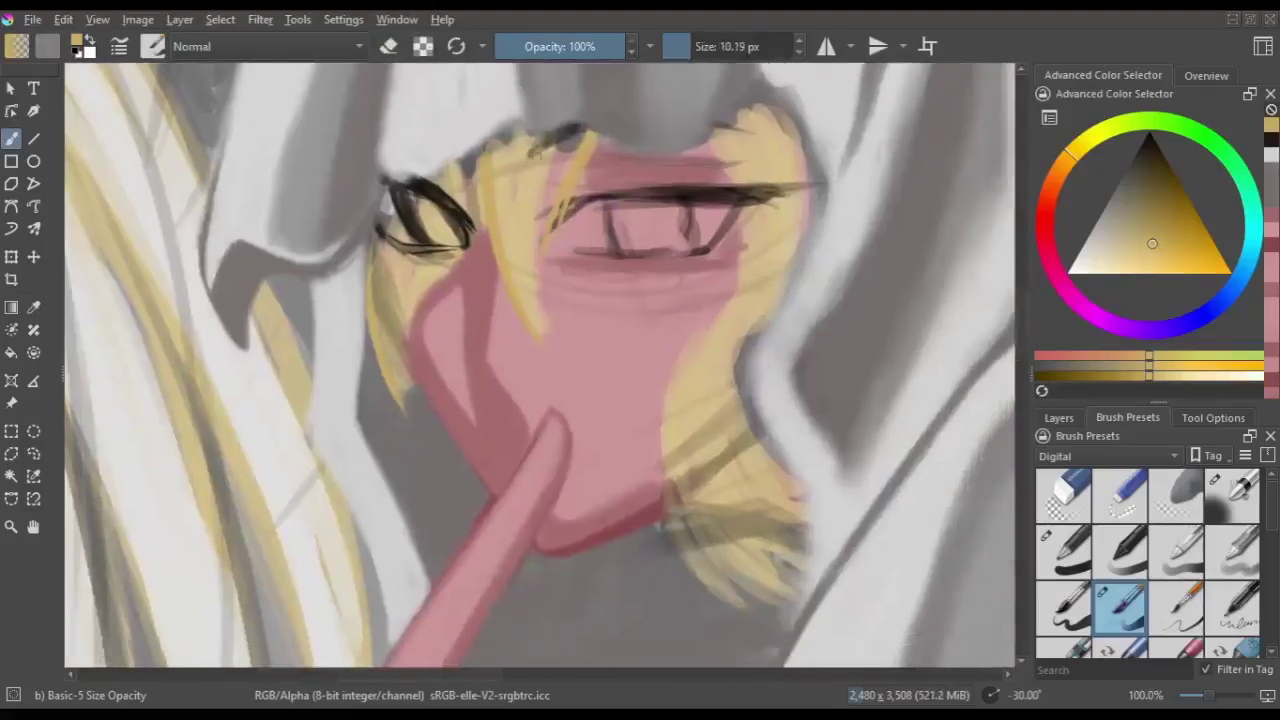
key(m)
key(m)
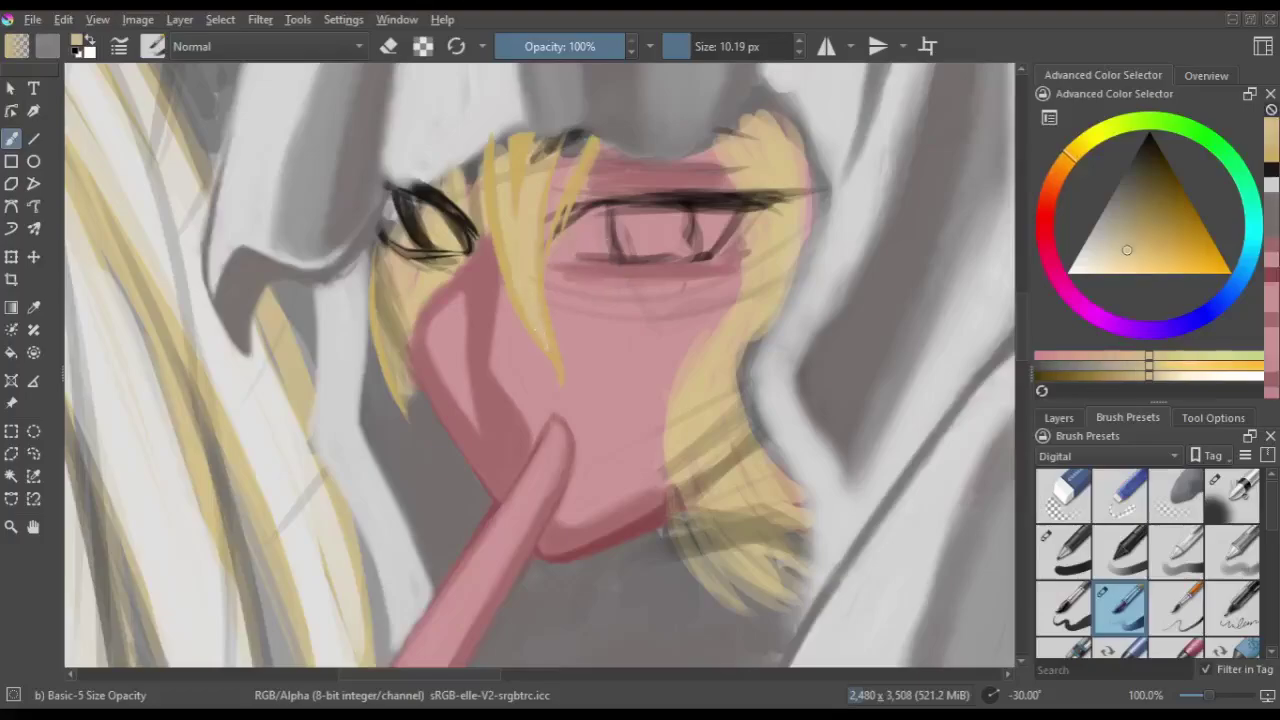
key(m)
key(m)
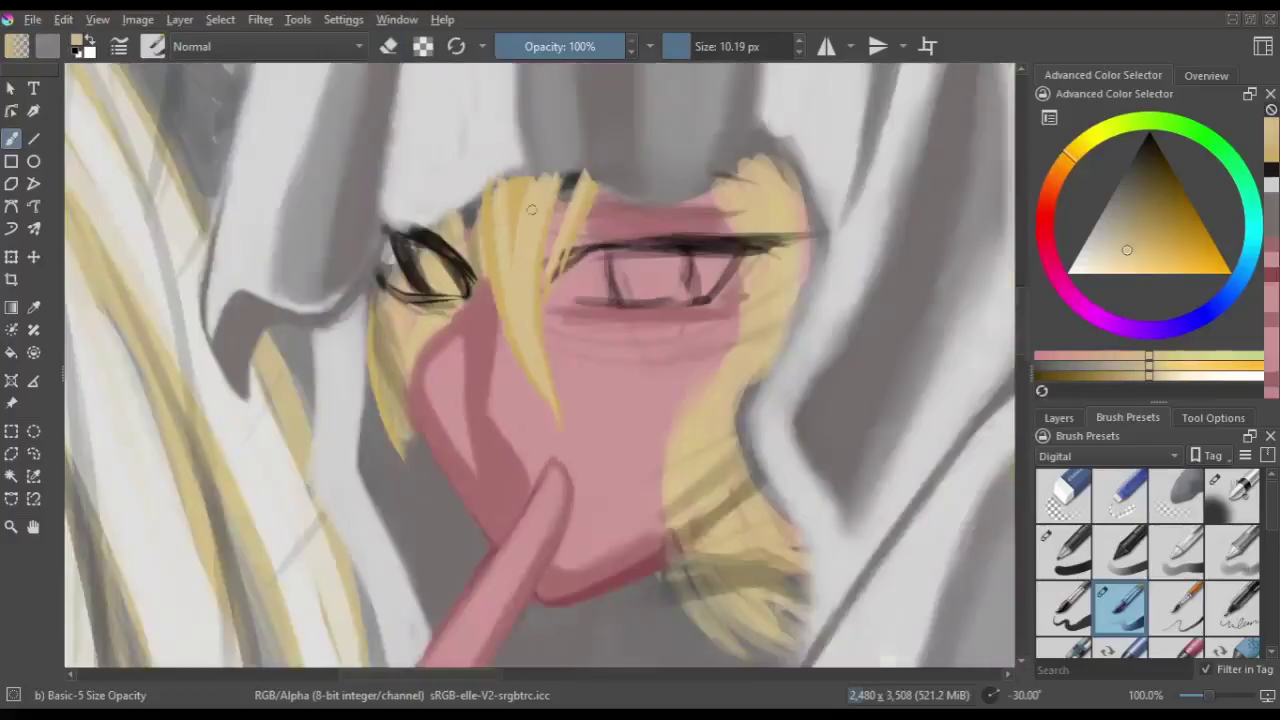
drag(450, 255, 410, 320)
key(m)
drag(600, 290, 620, 440)
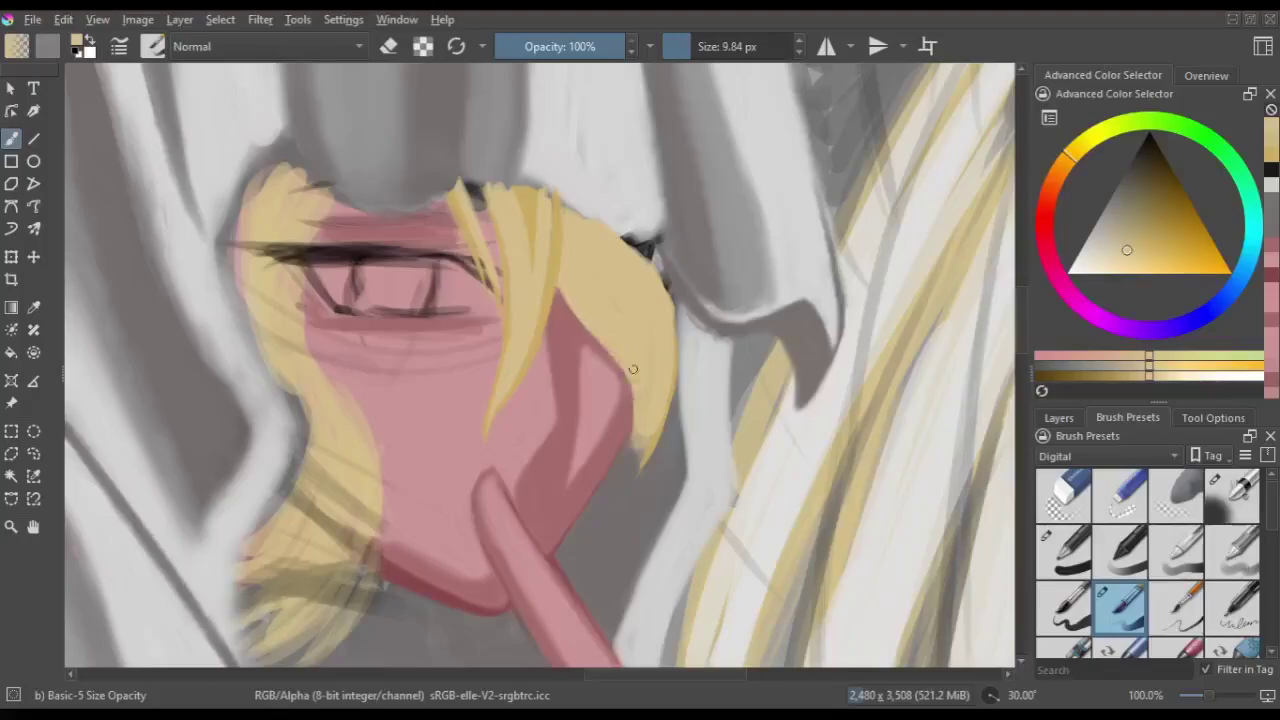
key(m)
key(m)
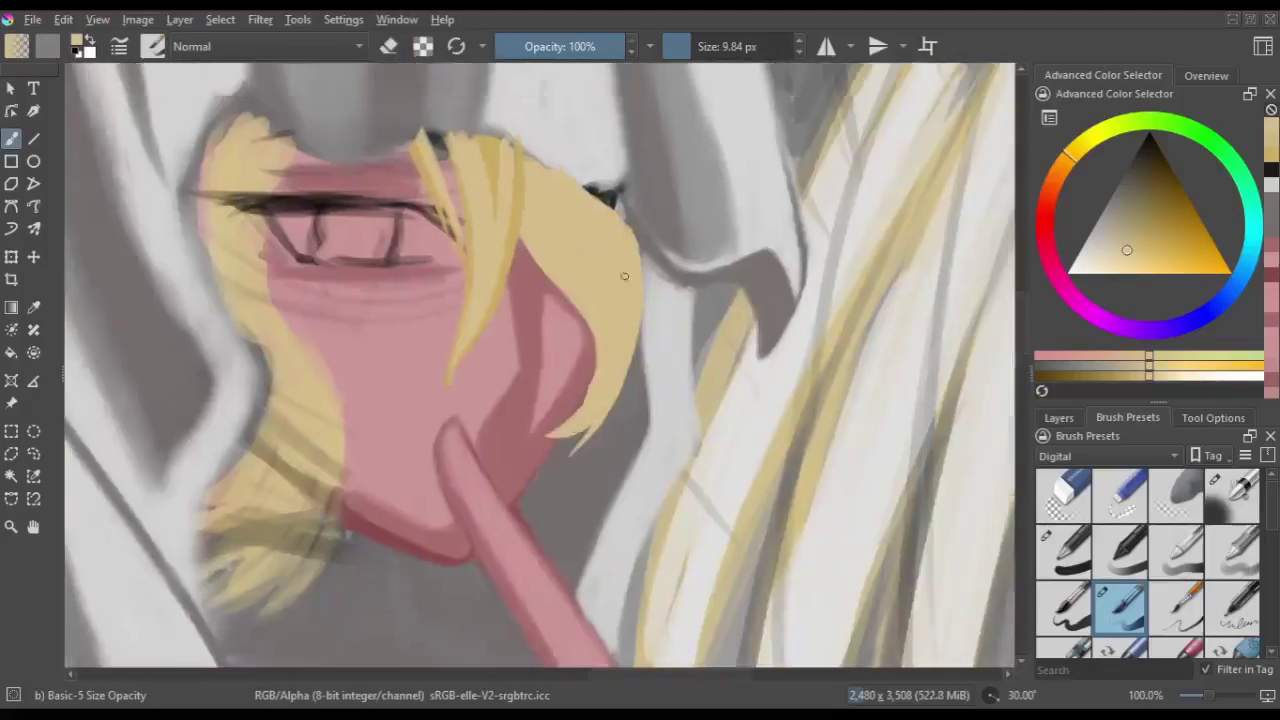
key(m)
- Sample another hair yellow, review the hair edge, and pick near-black for the eye line
ctrl+click(552, 241)
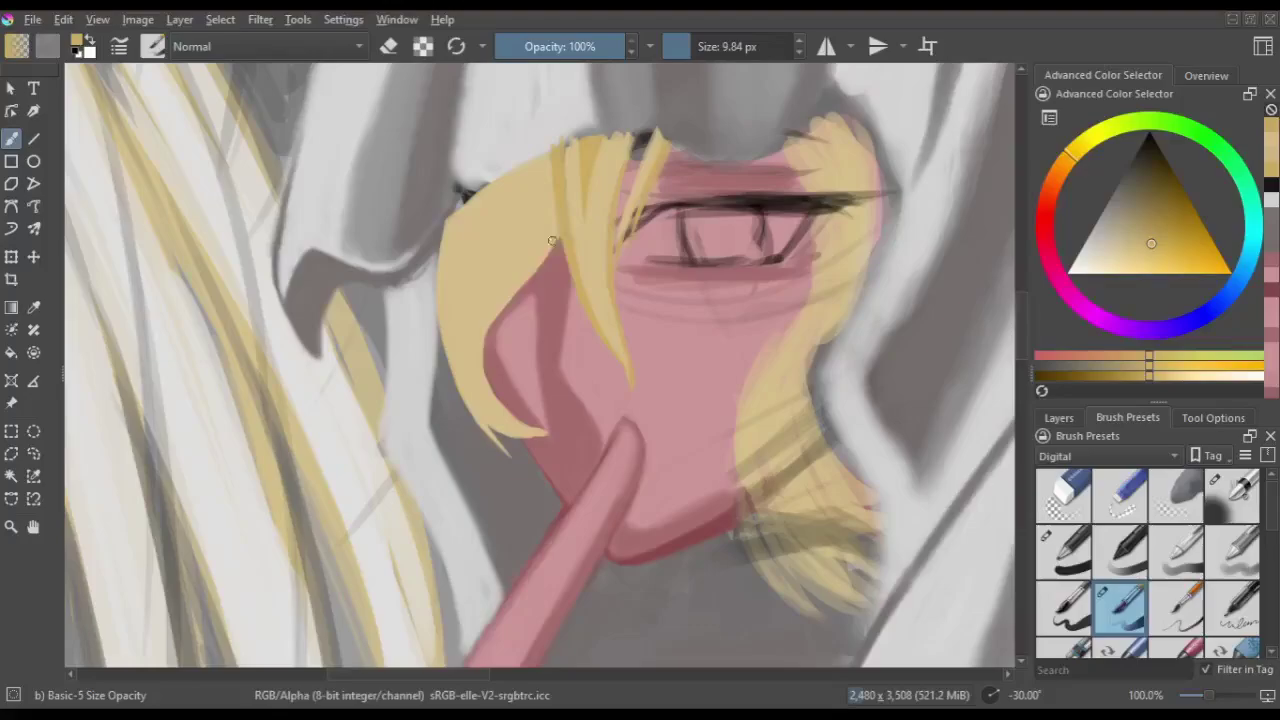
key(m)
key(m)
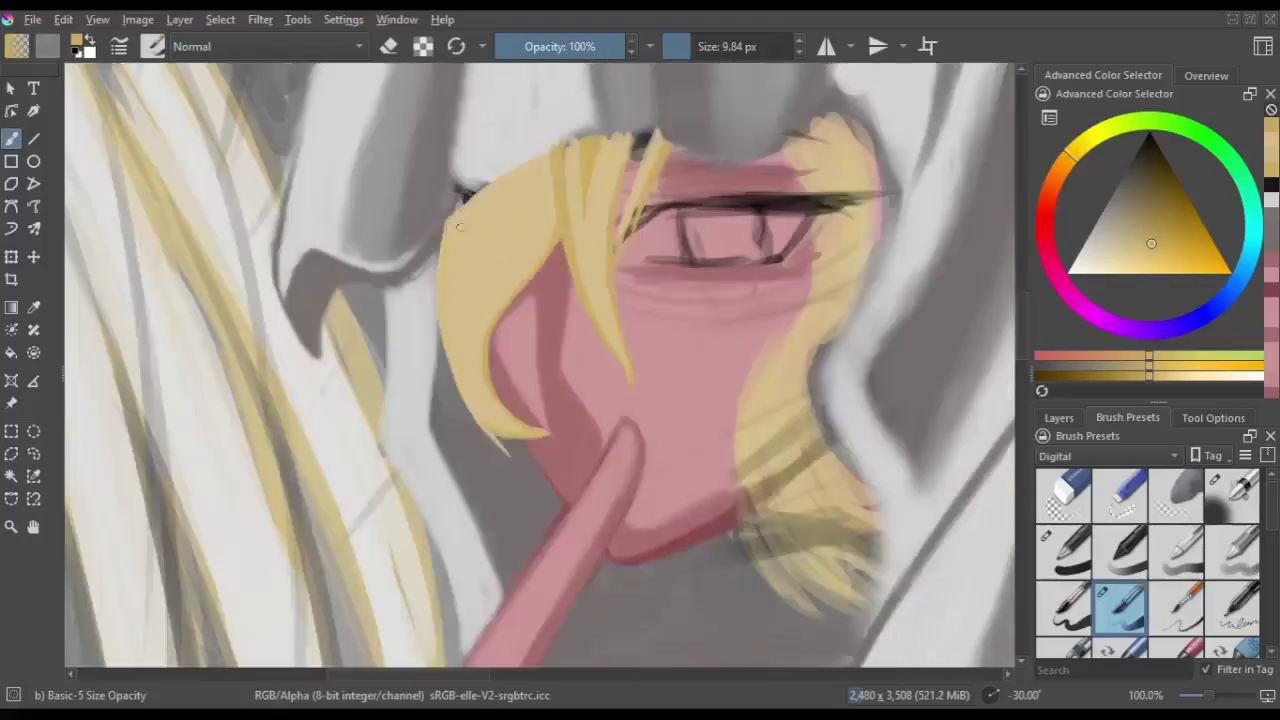
key(m)
key(m)
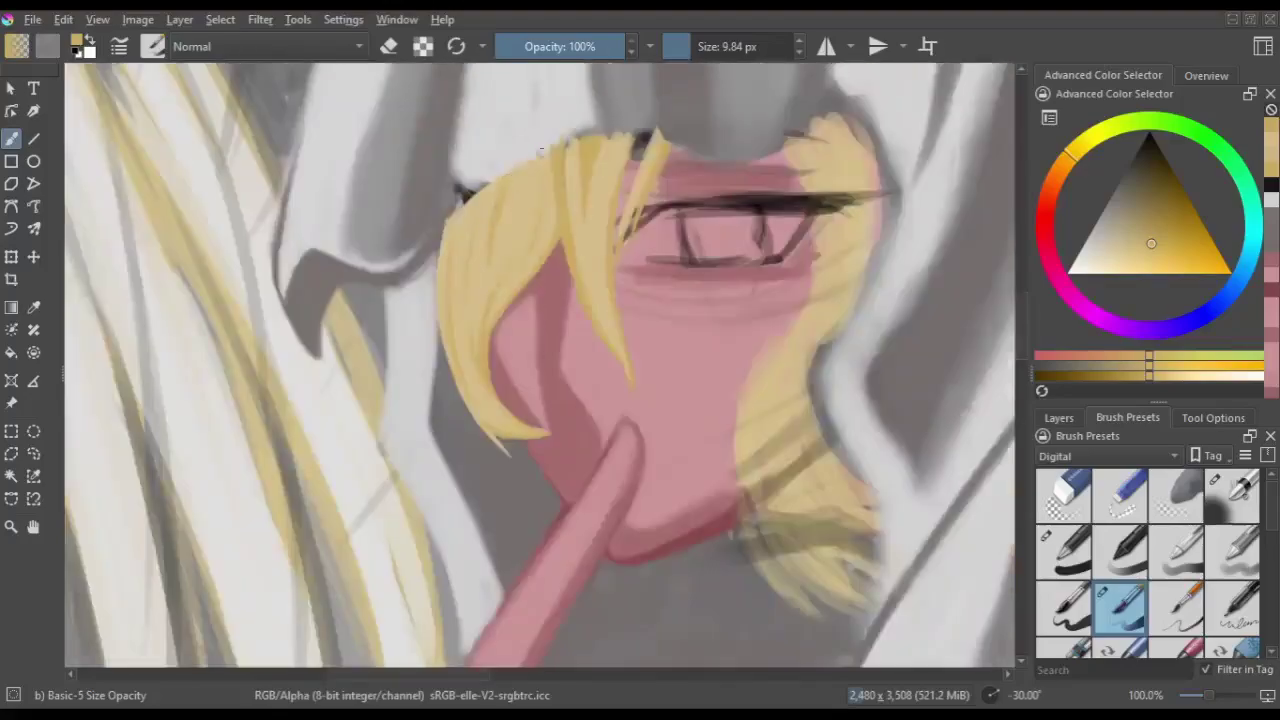
key(m)
key(4)
key(4)
key(4)
ctrl+click(800, 334)
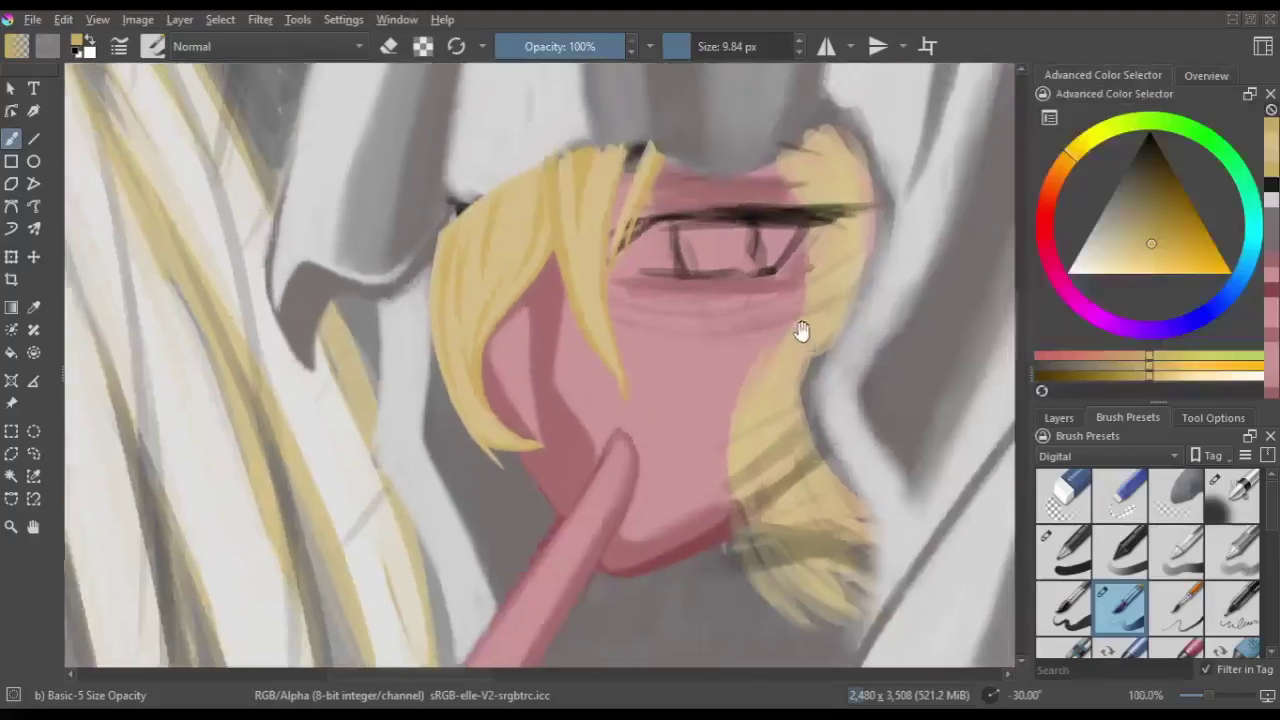
key(m)
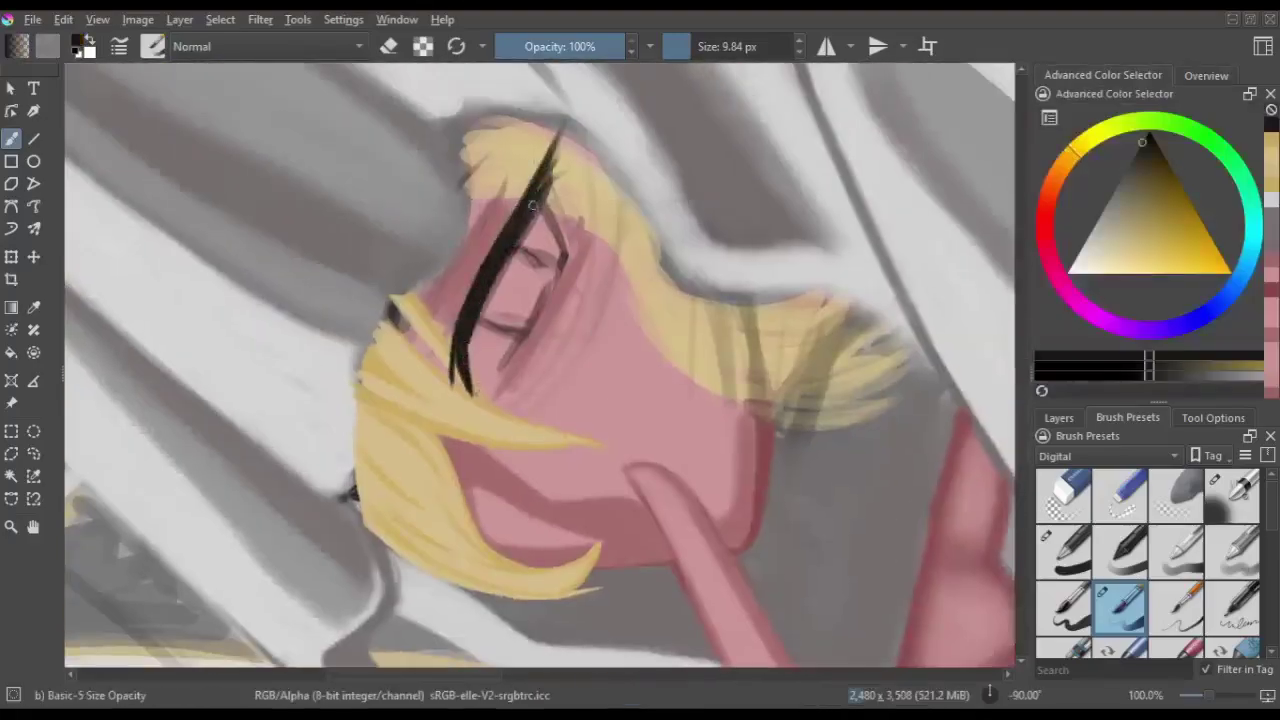
- Draw a thick black eyelash line over the closed eye, rotating to check it
key(6)
key(6)
drag(530, 412, 541, 330)
key(m)
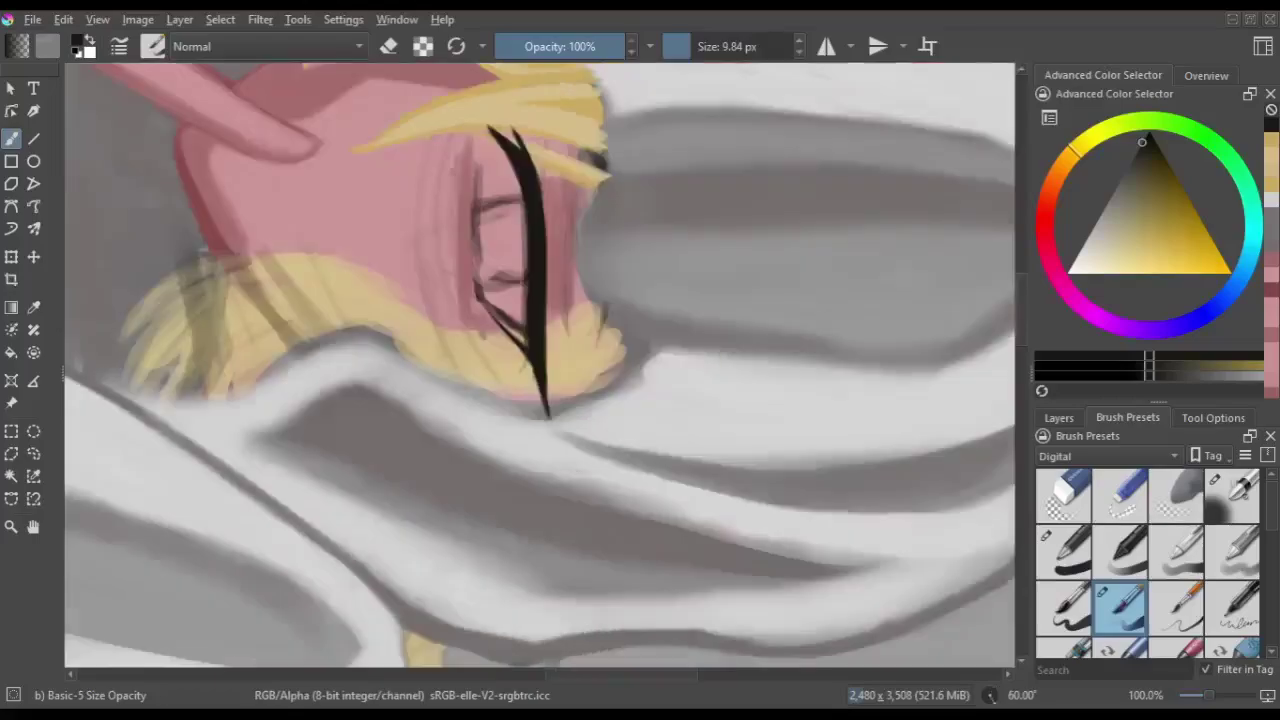
key(4)
key(4)
key(4)
key(4)
key(4)
key(4)
key(6)
key(6)
key(6)
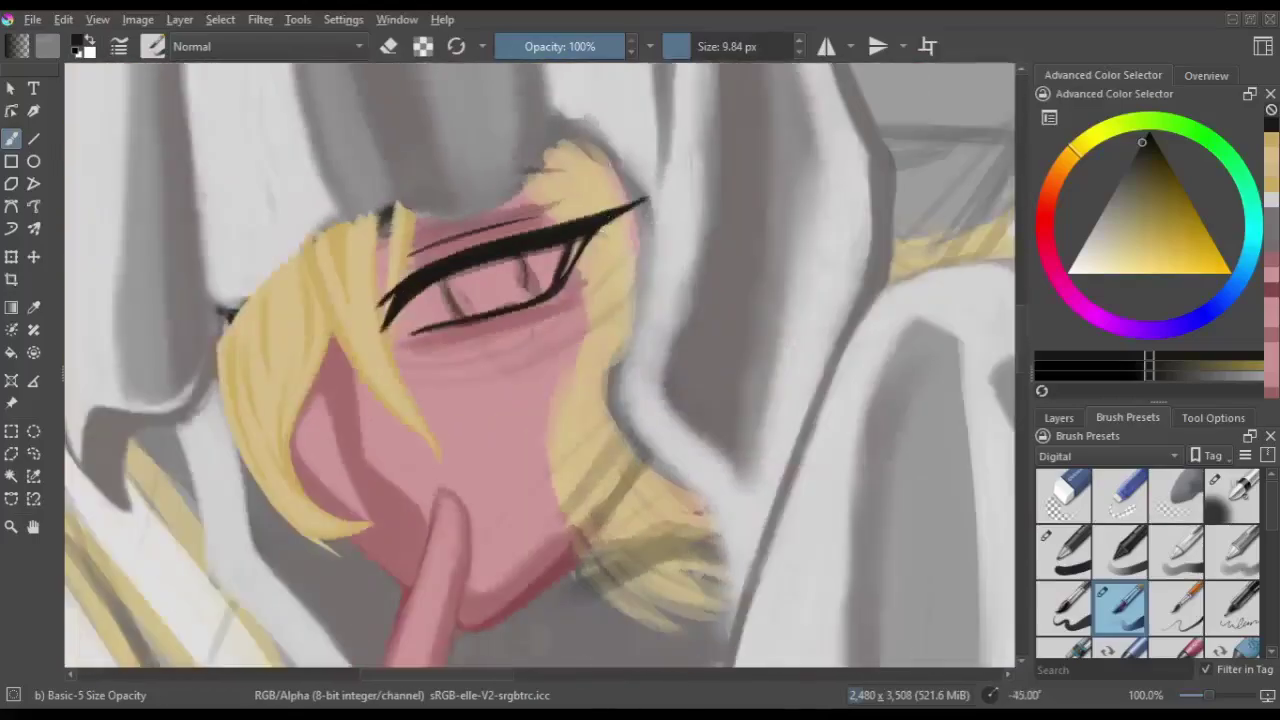
key(m)
- Pick the hair yellow and paint hair beside the eye and at the temple
ctrl+click(654, 300)
key(6)
key(6)
key(6)
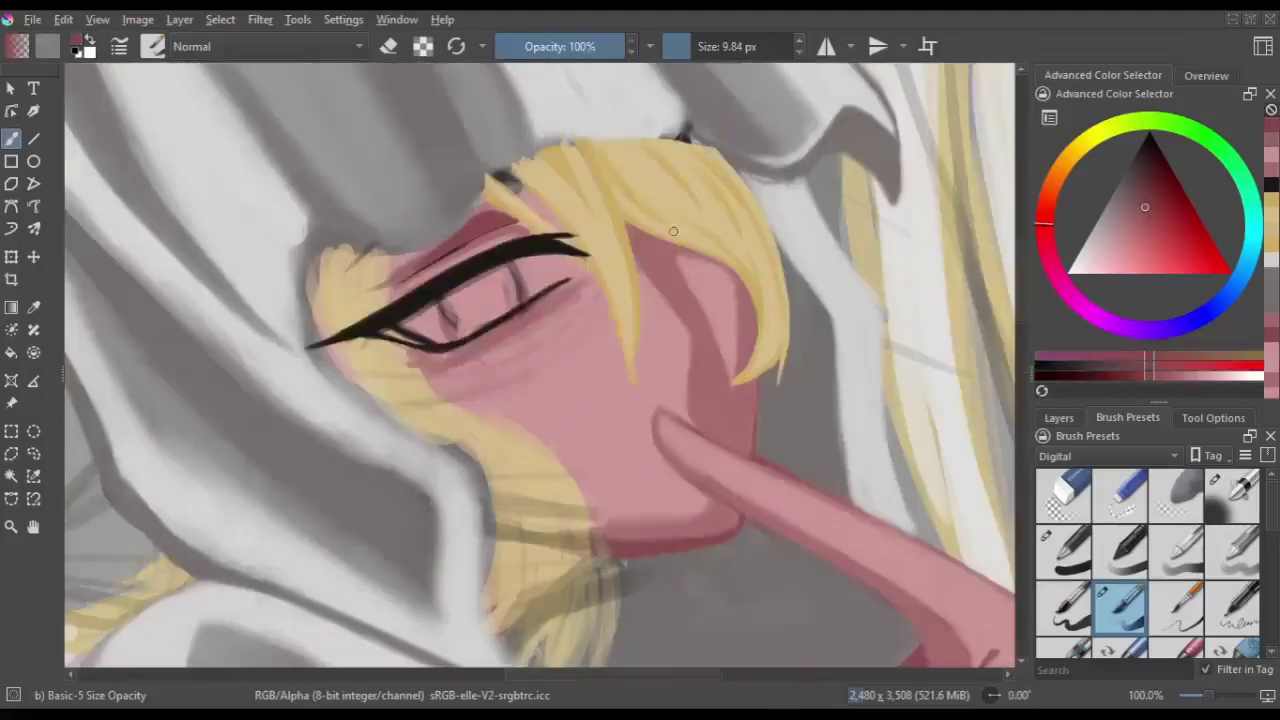
key(5)
ctrl+click(420, 270)
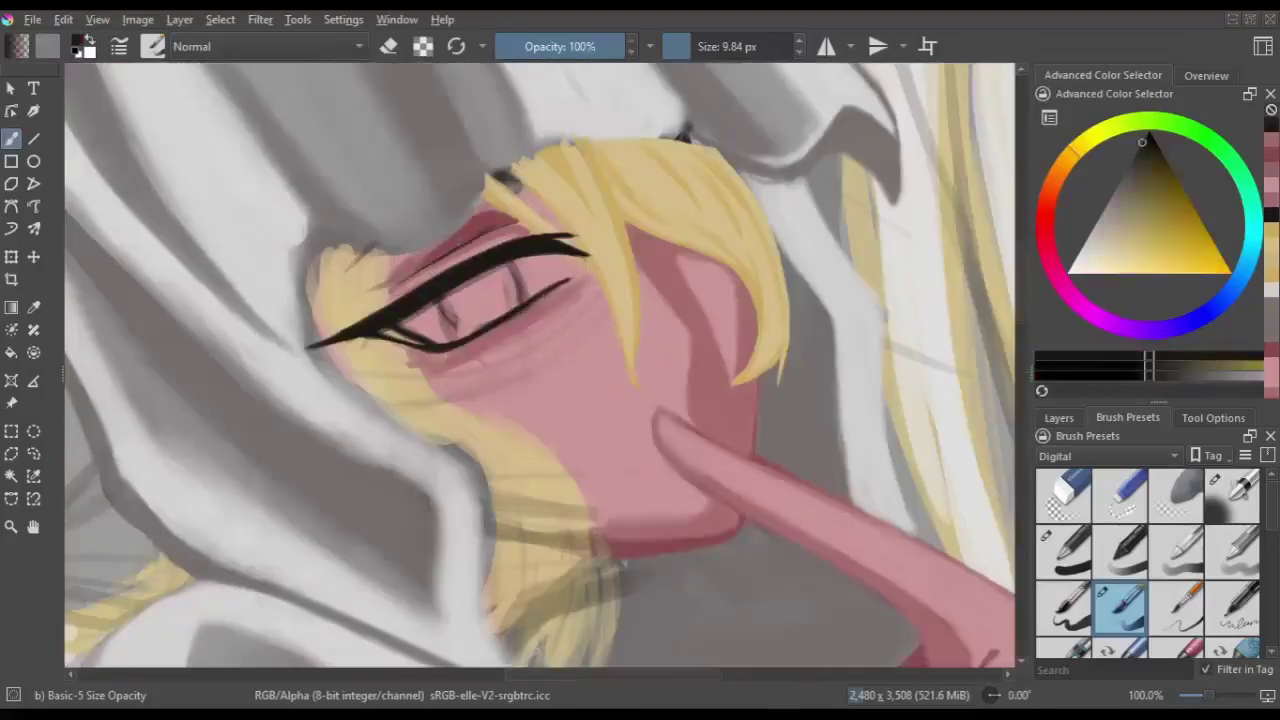
drag(440, 300, 405, 345)
drag(315, 330, 385, 265)
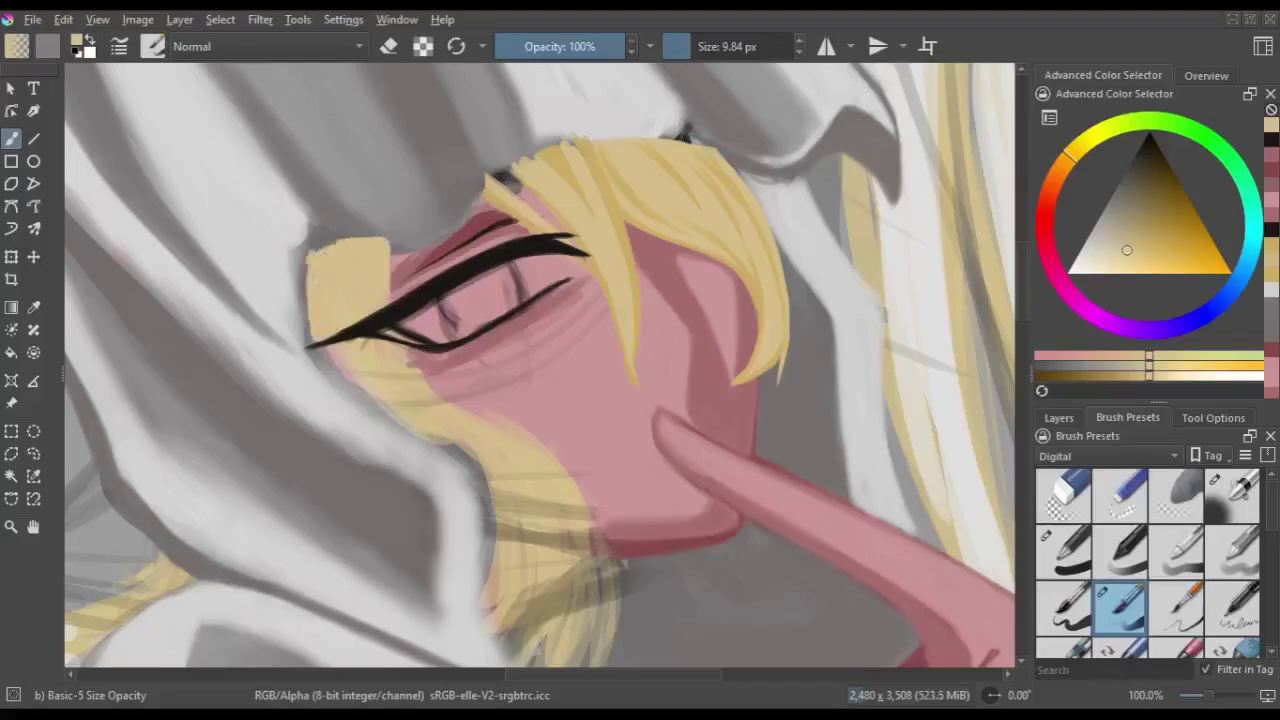
- Rotate the view to 45 degrees and fill a large blonde hair section beside the chin
key(6)
key(6)
key(6)
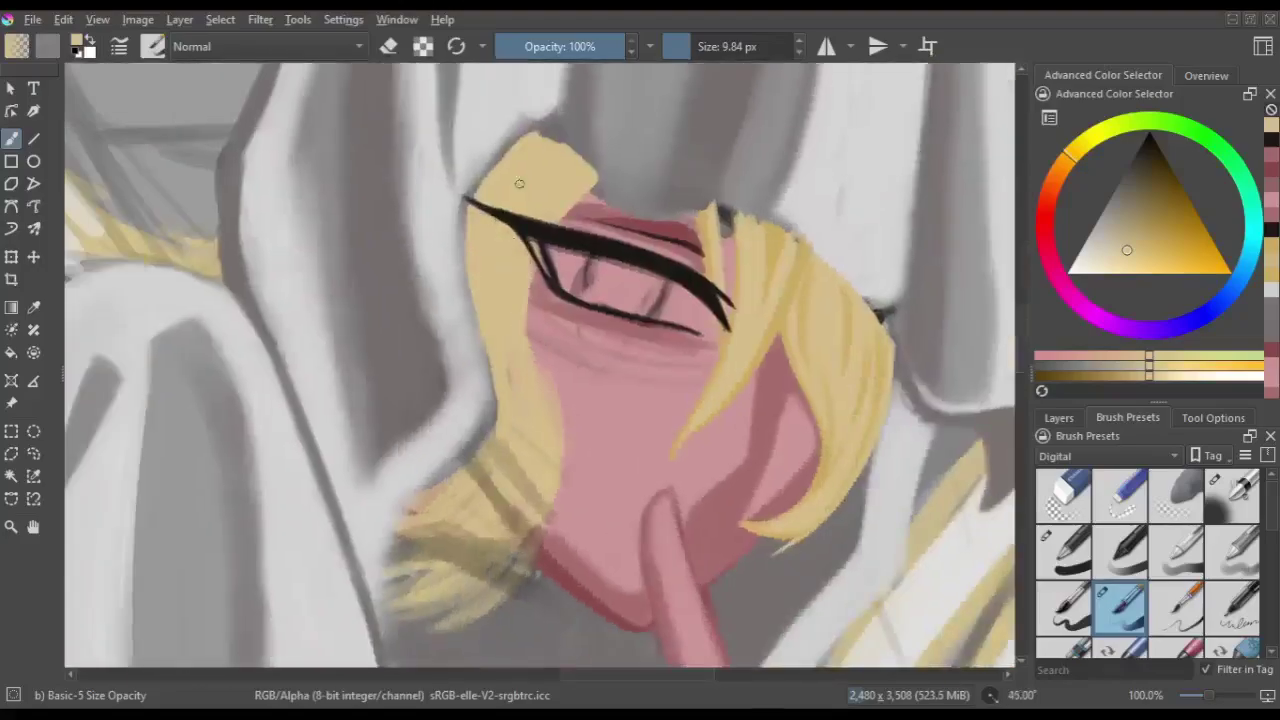
key(5)
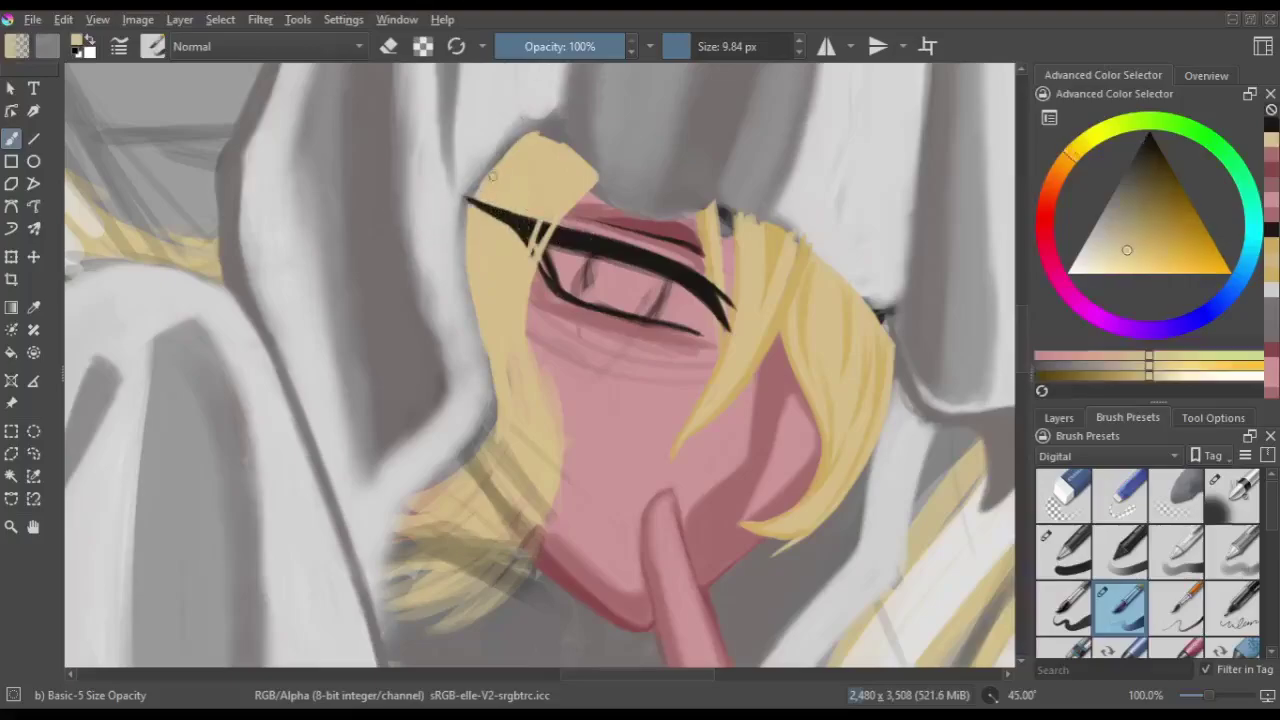
key(4)
key(4)
key(4)
key(5)
key(6)
key(6)
key(6)
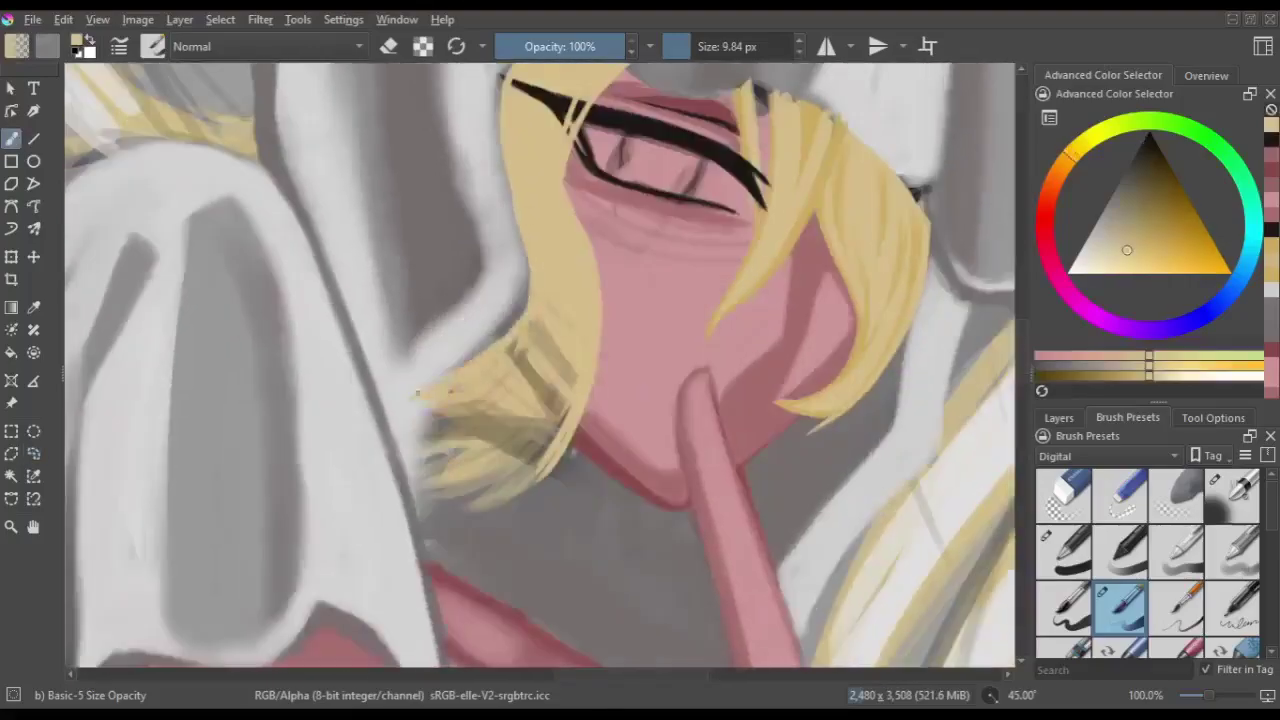
key(5)
key(6)
key(6)
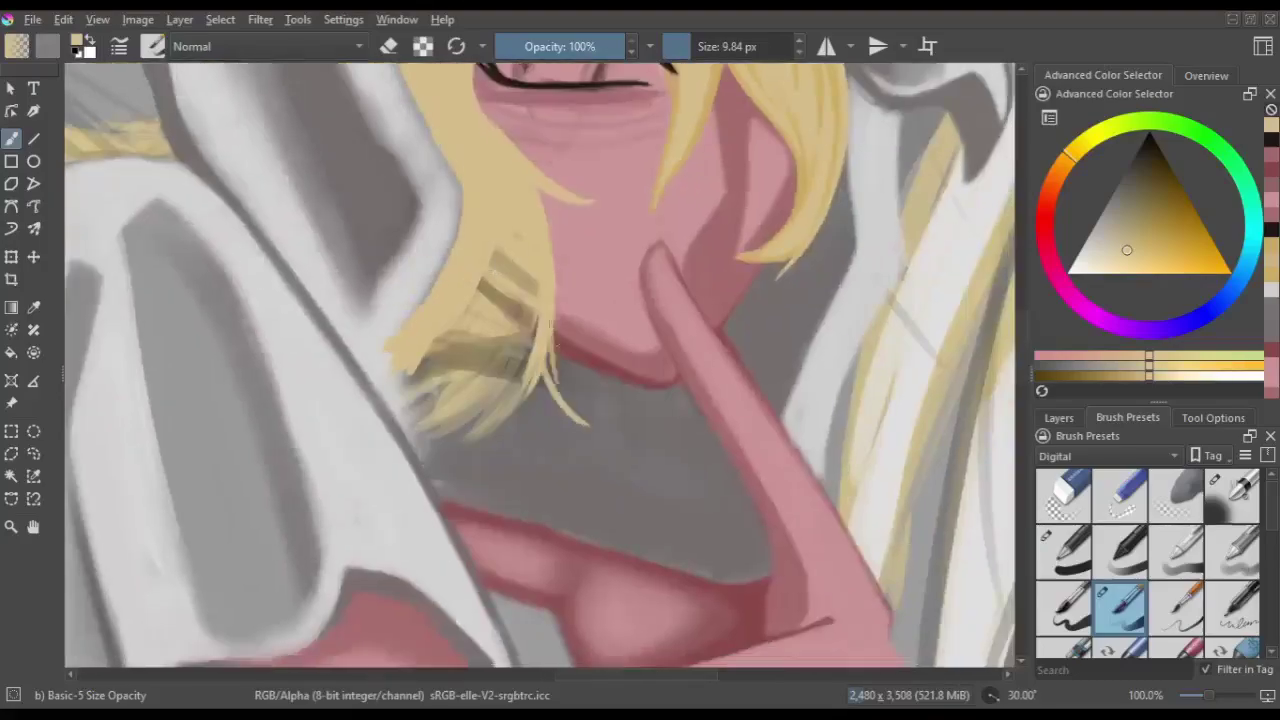
key(m)
drag(650, 330, 605, 445)
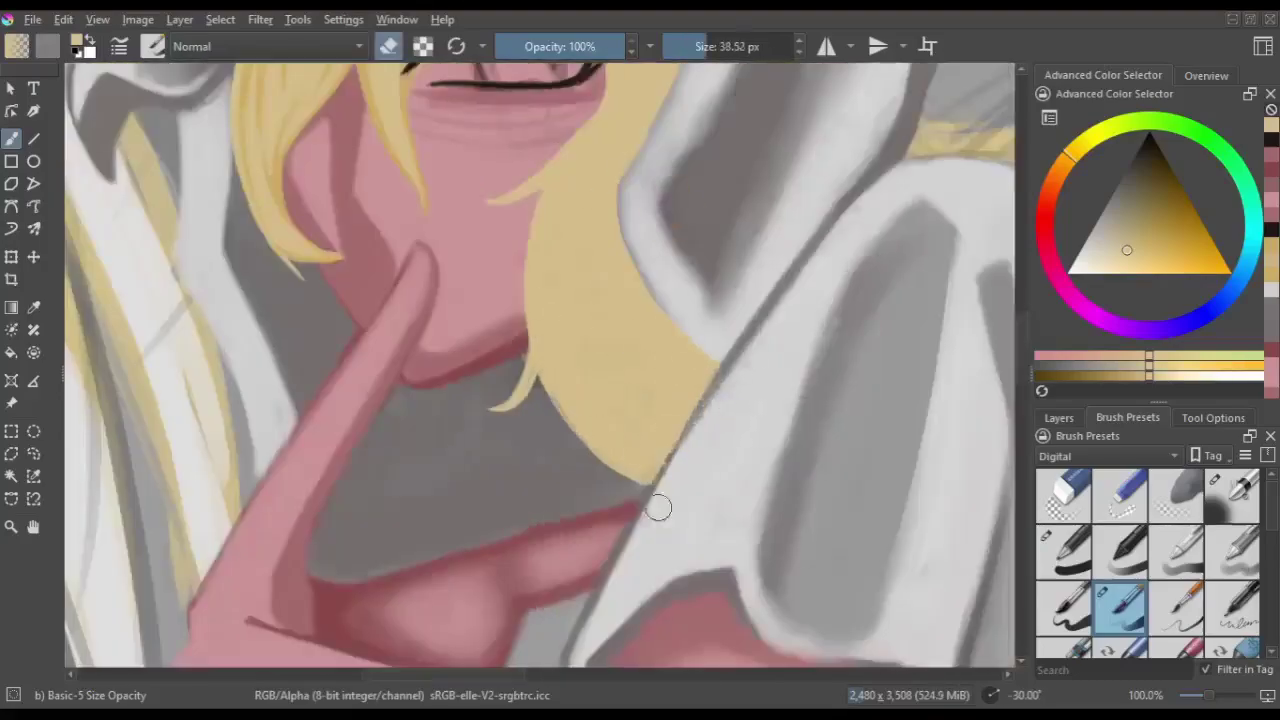
- Add a short hair stroke below the chin, mirroring the view to compare
key(e)
key(m)
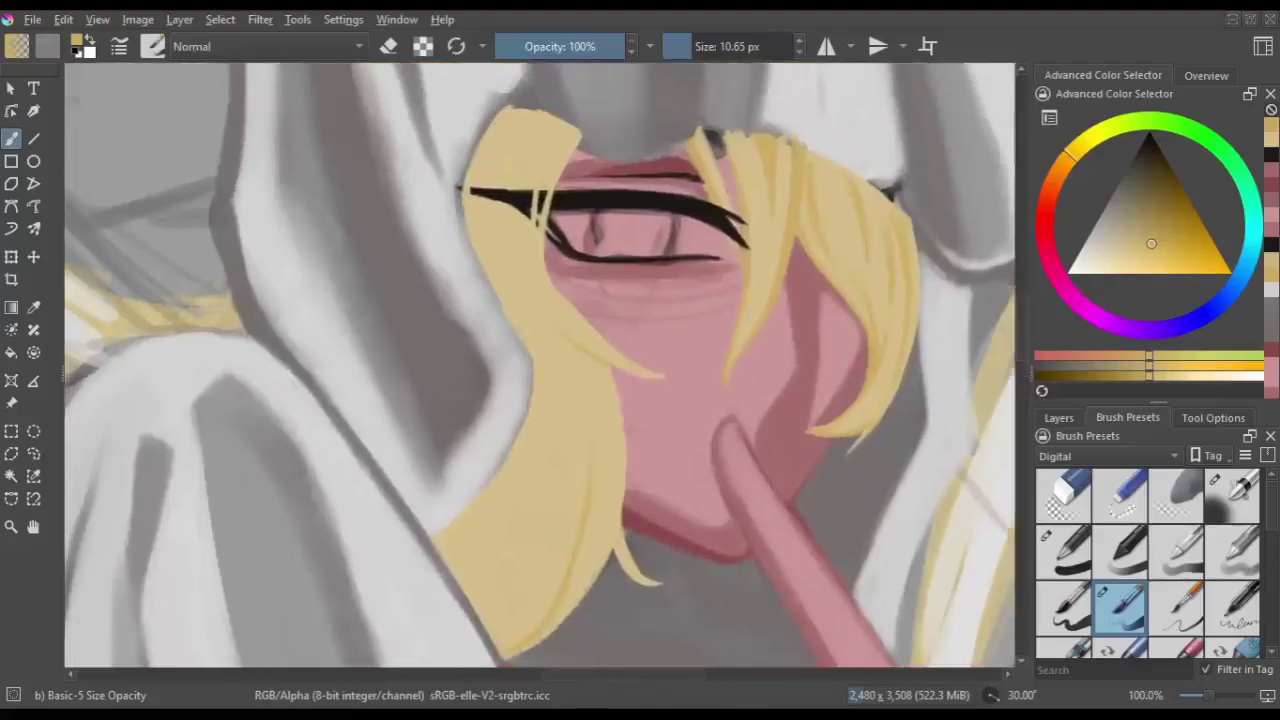
key(m)
drag(508, 461, 545, 585)
key(m)
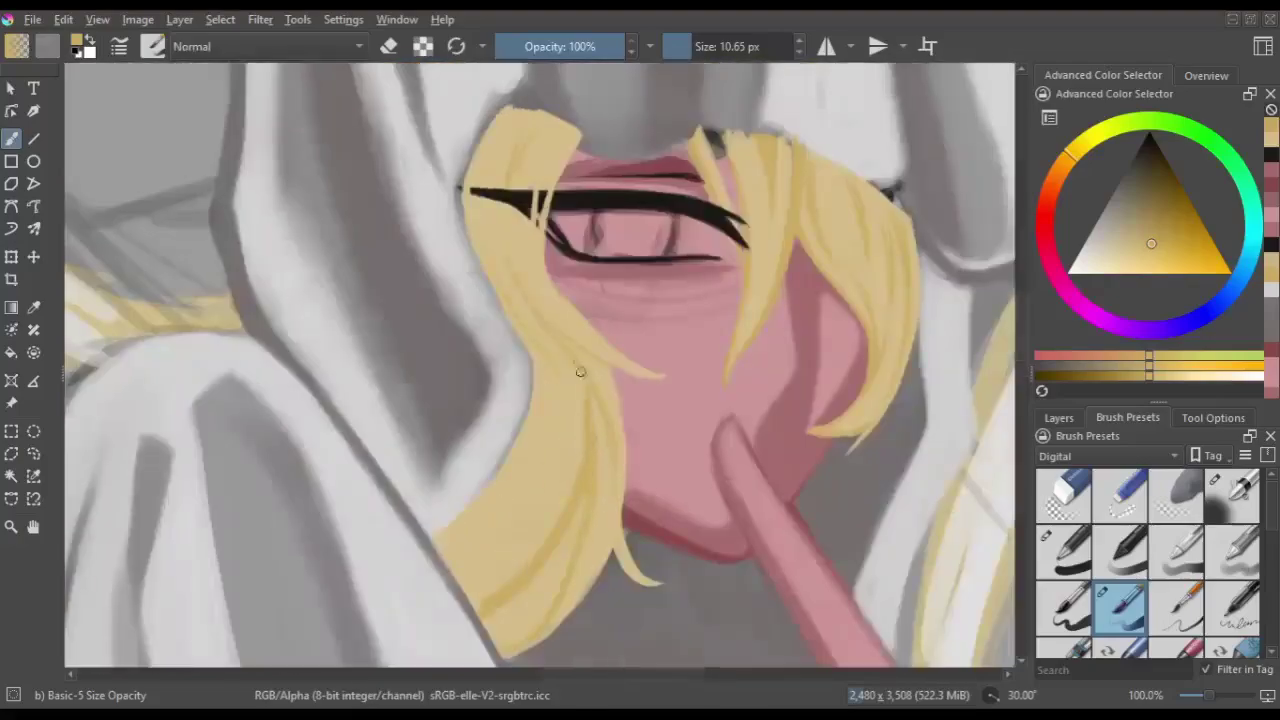
key(m)
key(m)
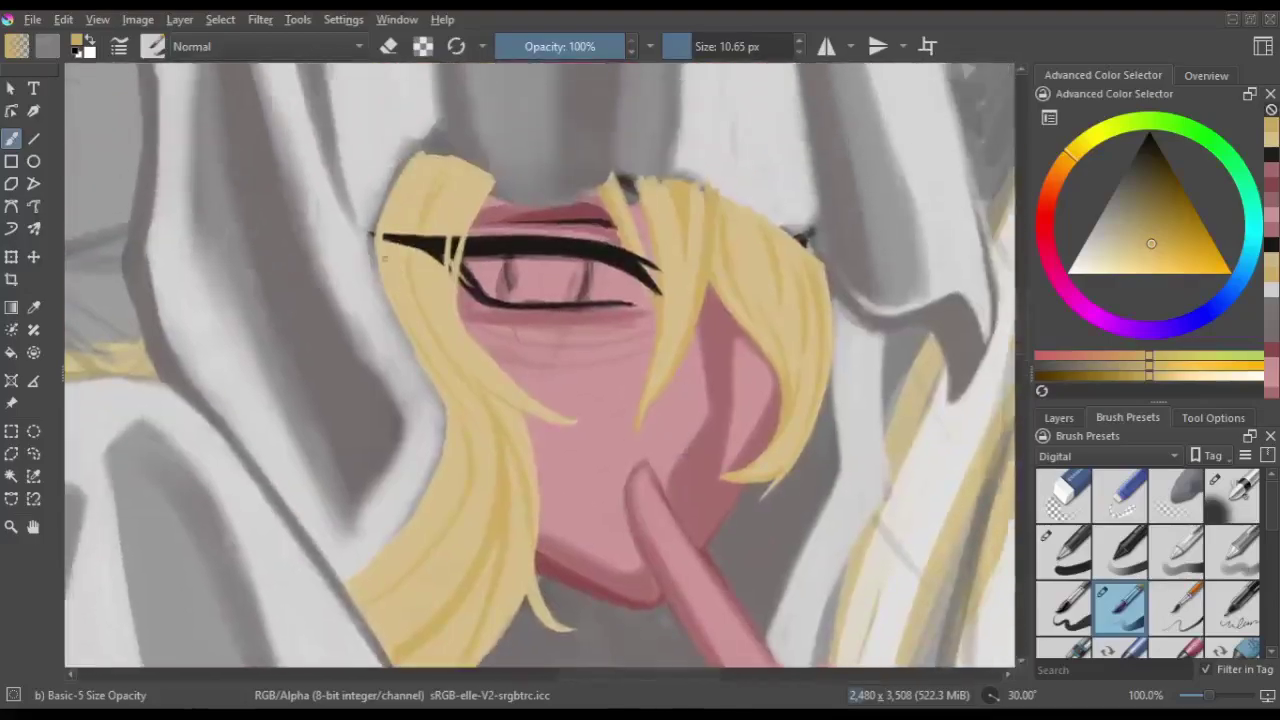
key(m)
- Pick a light pink, add strokes near the face, and switch to the soft airbrush
ctrl+click(460, 290)
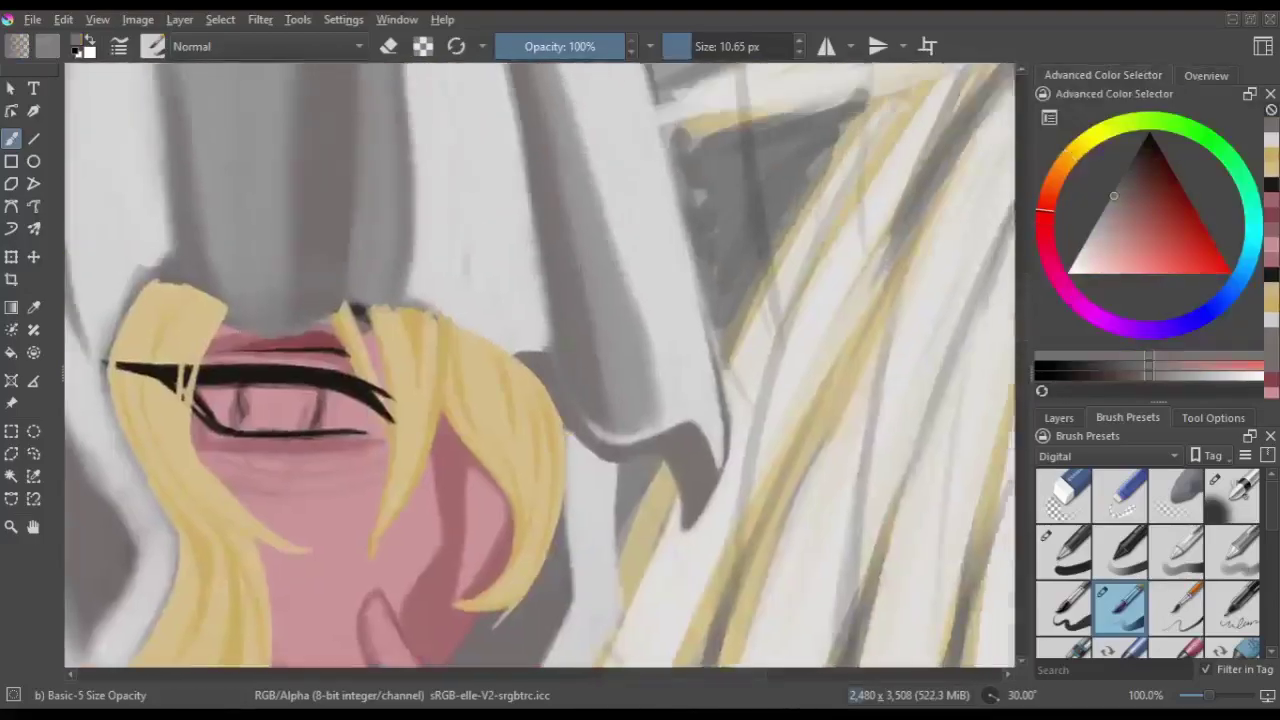
mouse_move(487, 302)
mouse_down()
mouse_move(600, 400)
mouse_move(553, 388)
mouse_up()
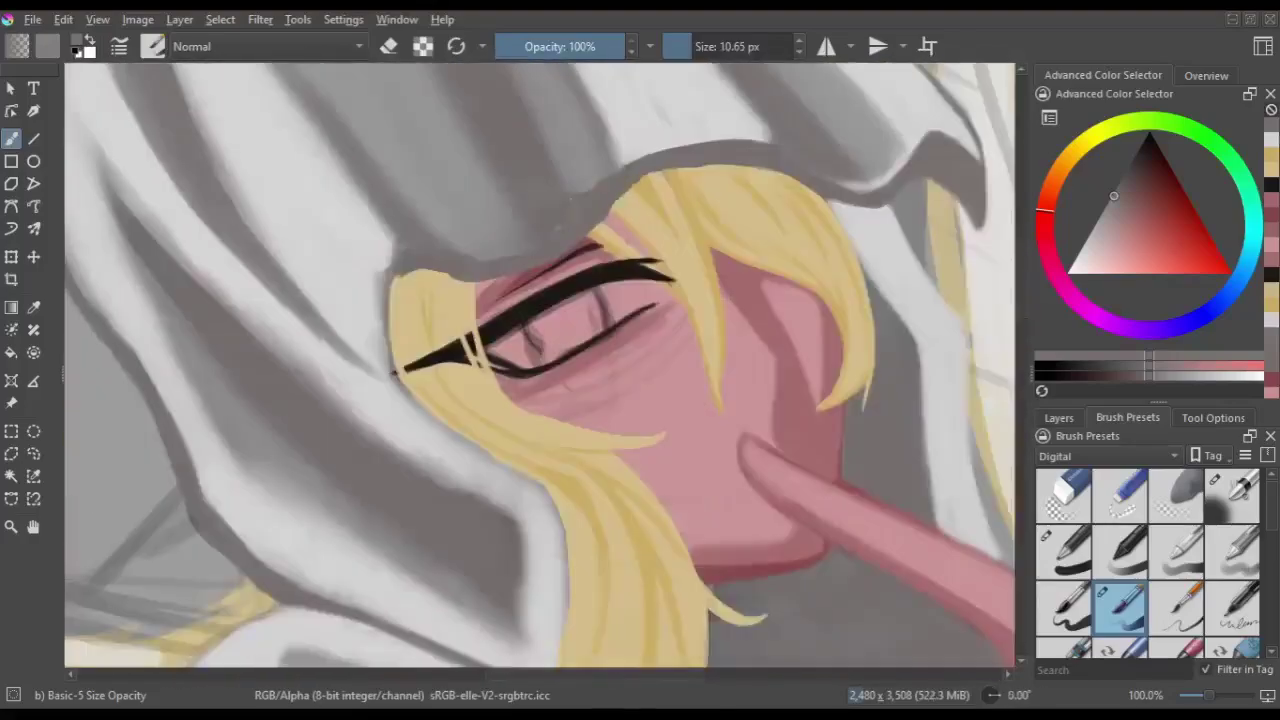
mouse_move(480, 256)
mouse_down()
mouse_move(596, 395)
mouse_move(580, 420)
mouse_up()
key(slash)
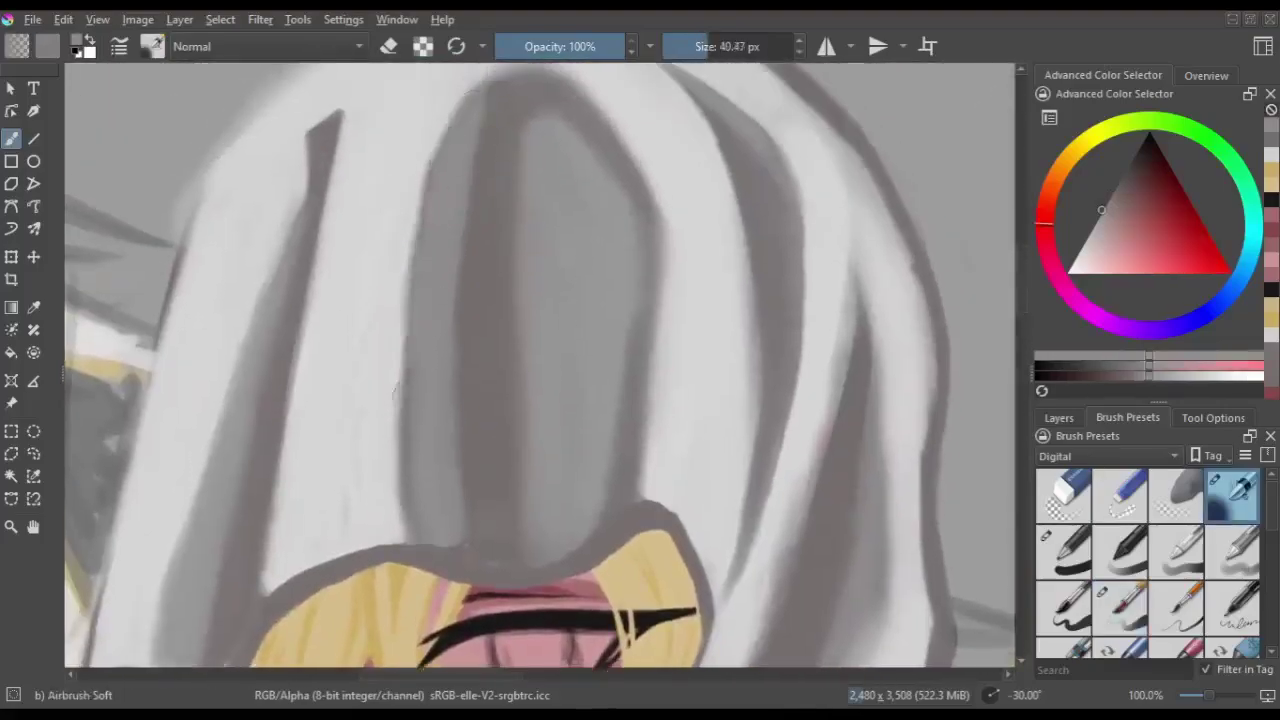
- Airbrush light strokes along the hood's left edge and add dark grey shading near it
mouse_move(440, 130)
mouse_down()
mouse_move(363, 426)
mouse_move(495, 163)
mouse_move(457, 234)
mouse_move(666, 269)
mouse_up()
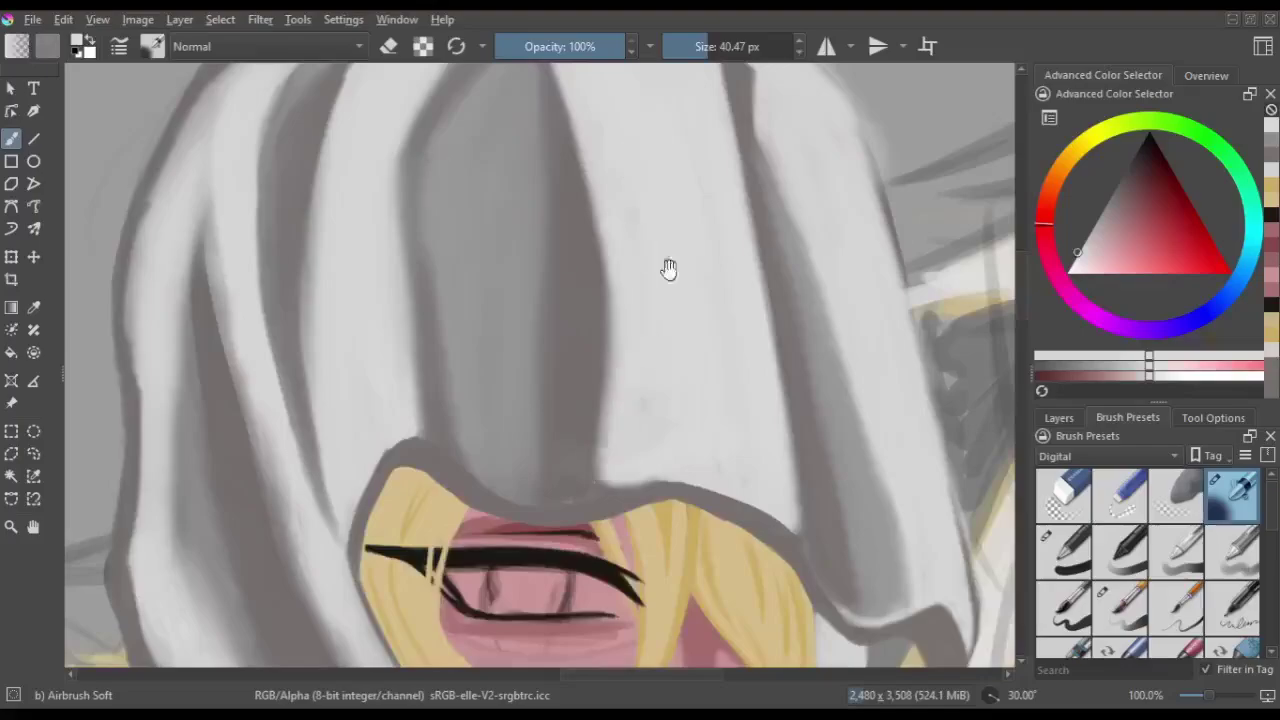
ctrl+click(666, 269)
drag(567, 343, 500, 300)
key(minus)
key(minus)
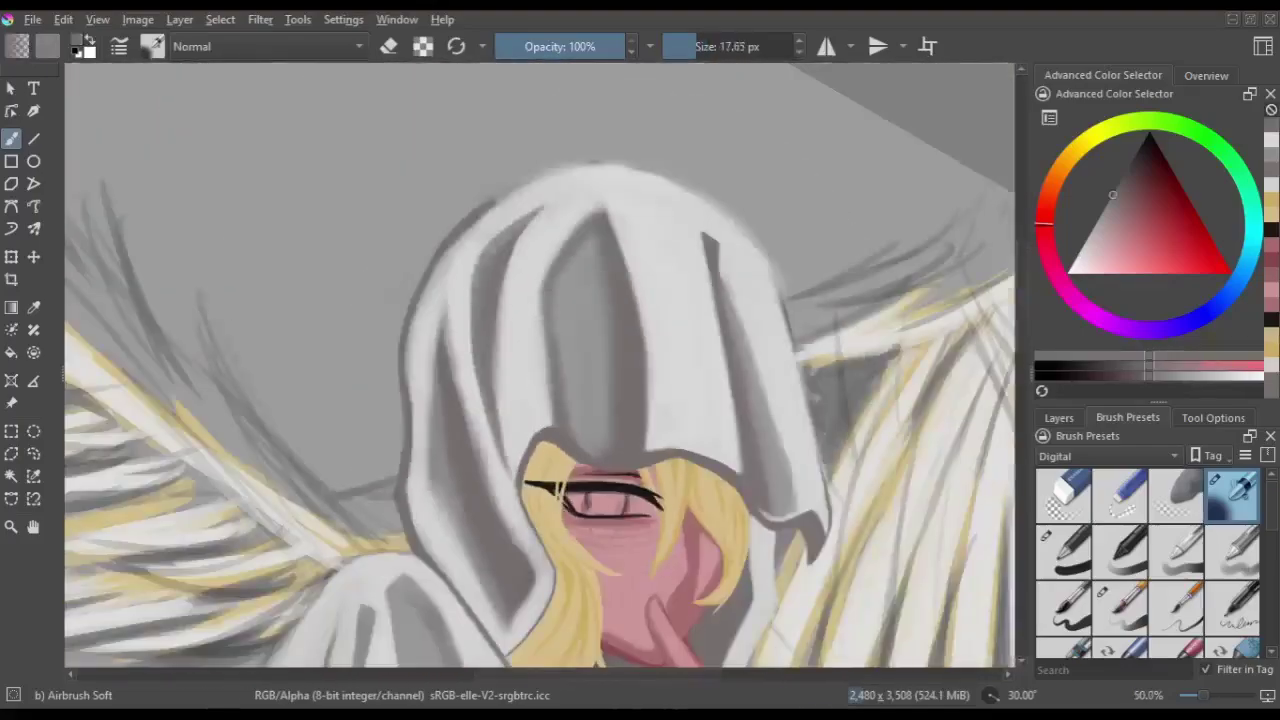
mouse_move(410, 250)
mouse_down()
mouse_move(418, 484)
mouse_move(520, 600)
mouse_up()
key(m)
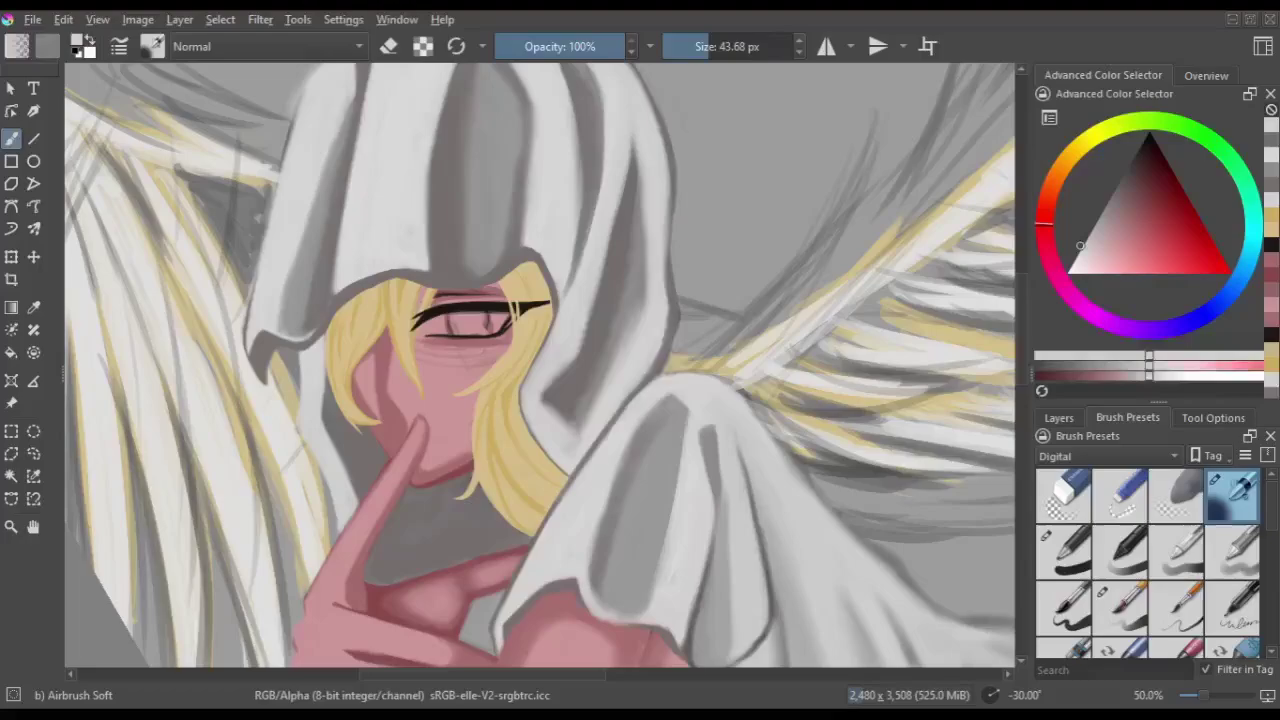
ctrl+click(560, 420)
mouse_move(560, 420)
mouse_down()
mouse_move(625, 252)
mouse_move(681, 385)
mouse_move(557, 300)
mouse_up()
- Switch to a smaller Basic-5 Size Opacity pen and sample a grey from the hood
click(1120, 607)
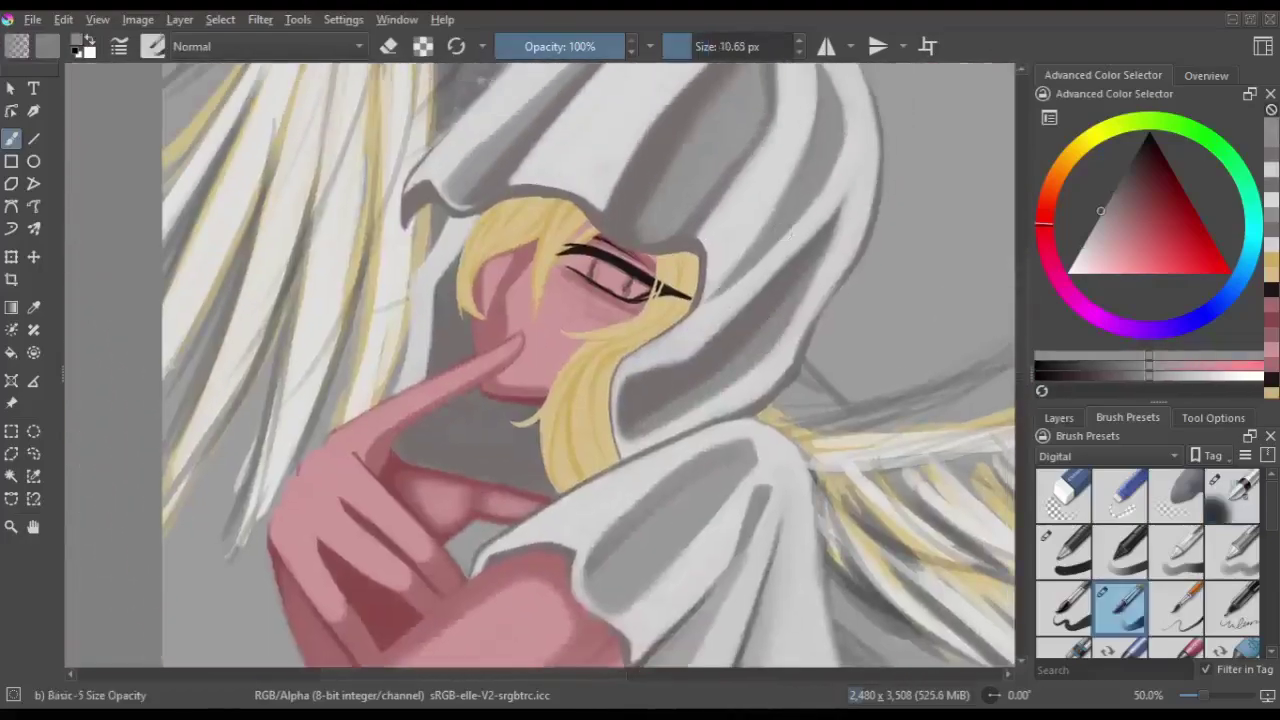
key(5)
drag(422, 300, 370, 262)
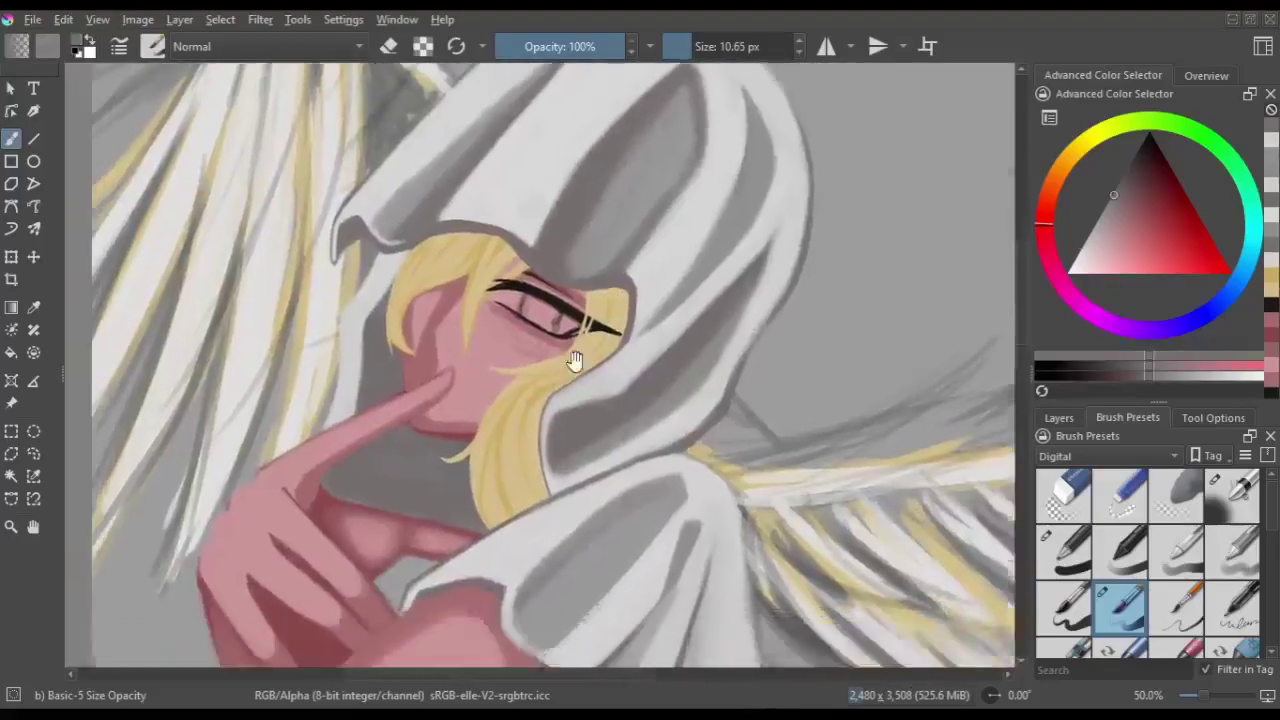
key(/)
key(m)
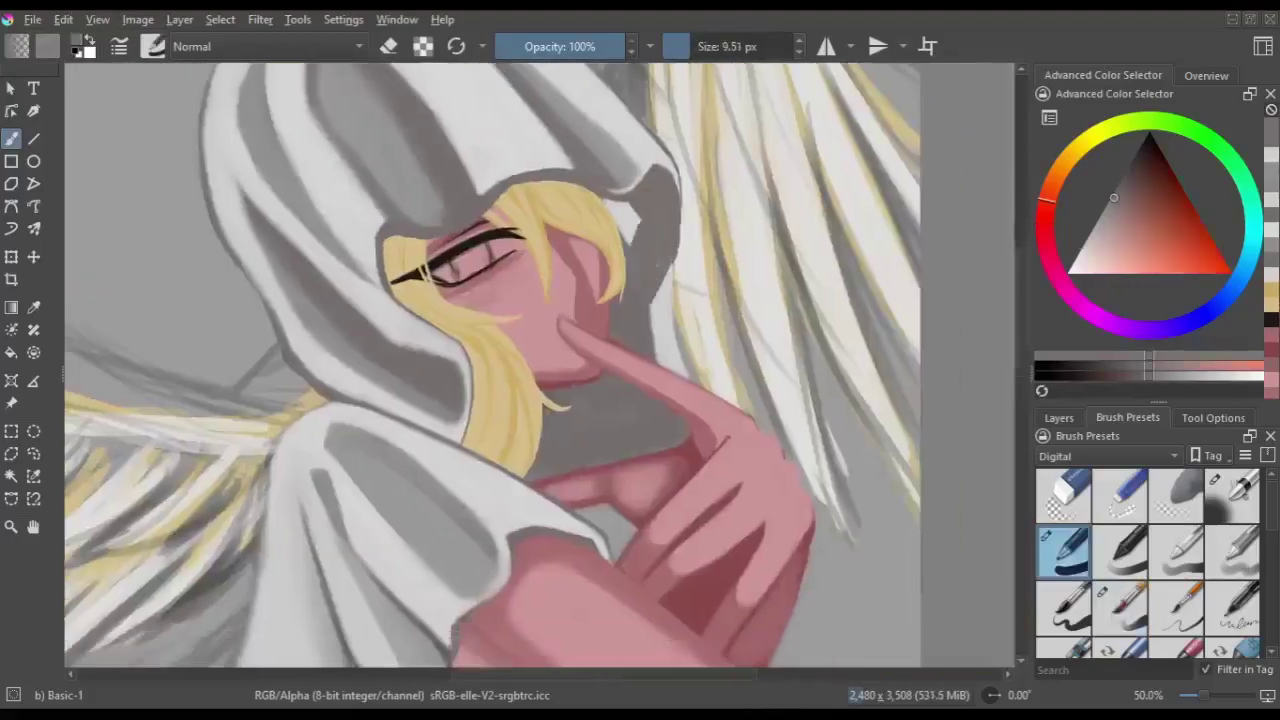
key(m)
key(m)
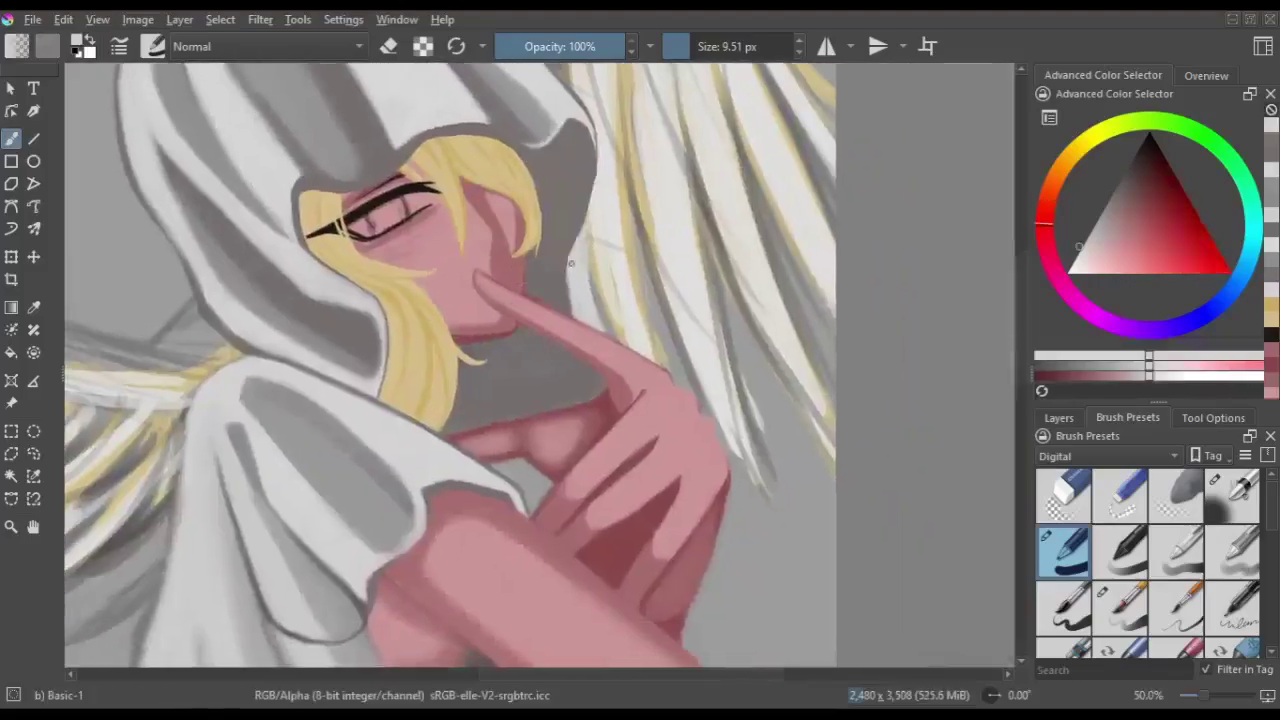
key(m)
key(bracketleft)
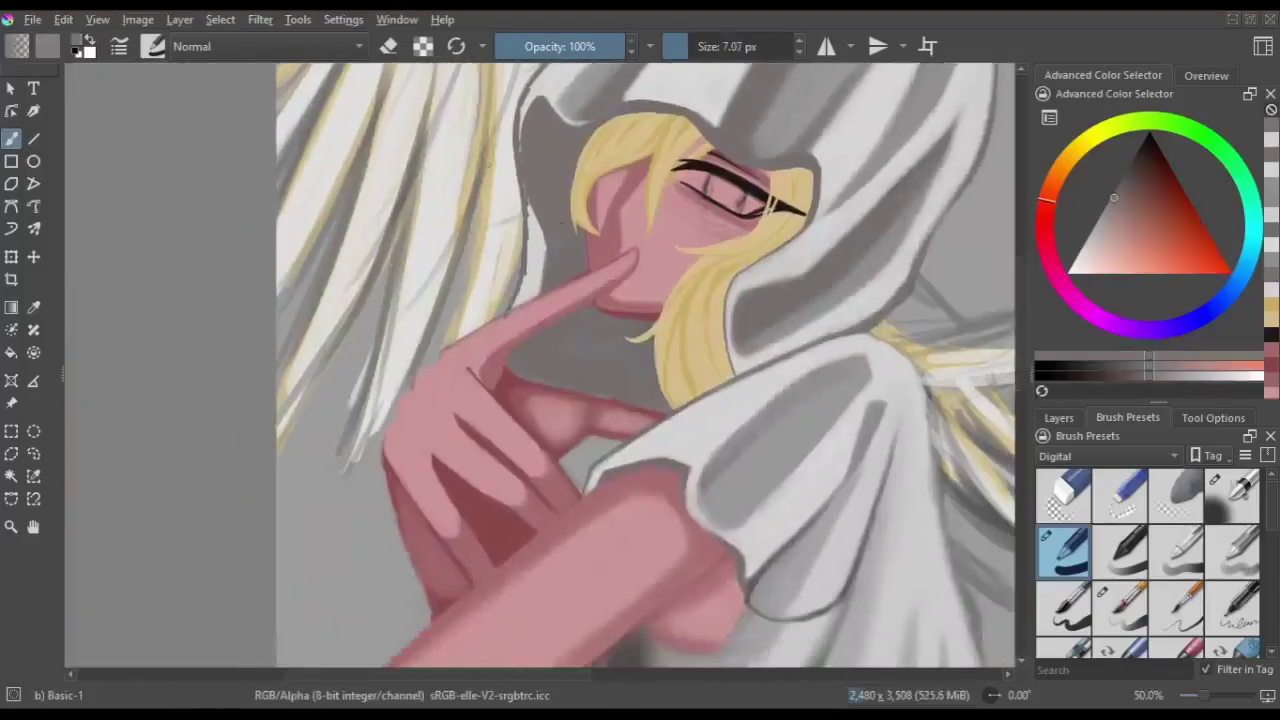
key(slash)
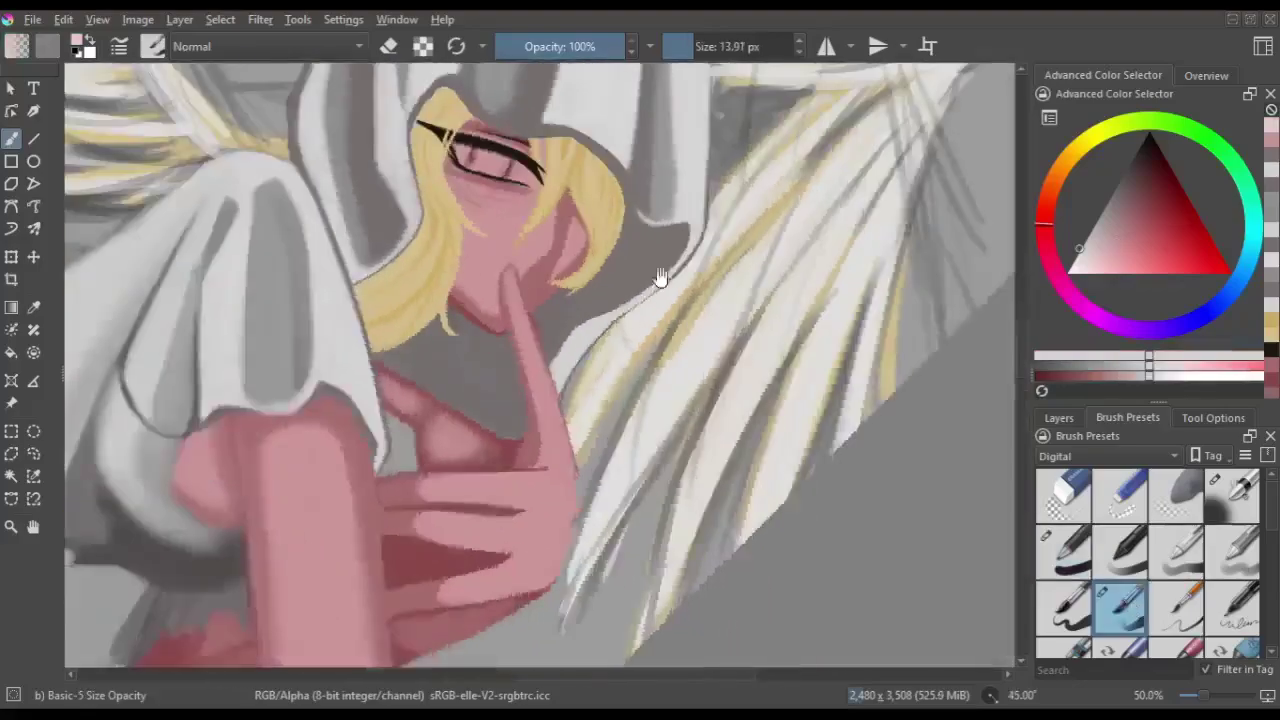
key(4)
key(4)
key(4)
key(6)
key(6)
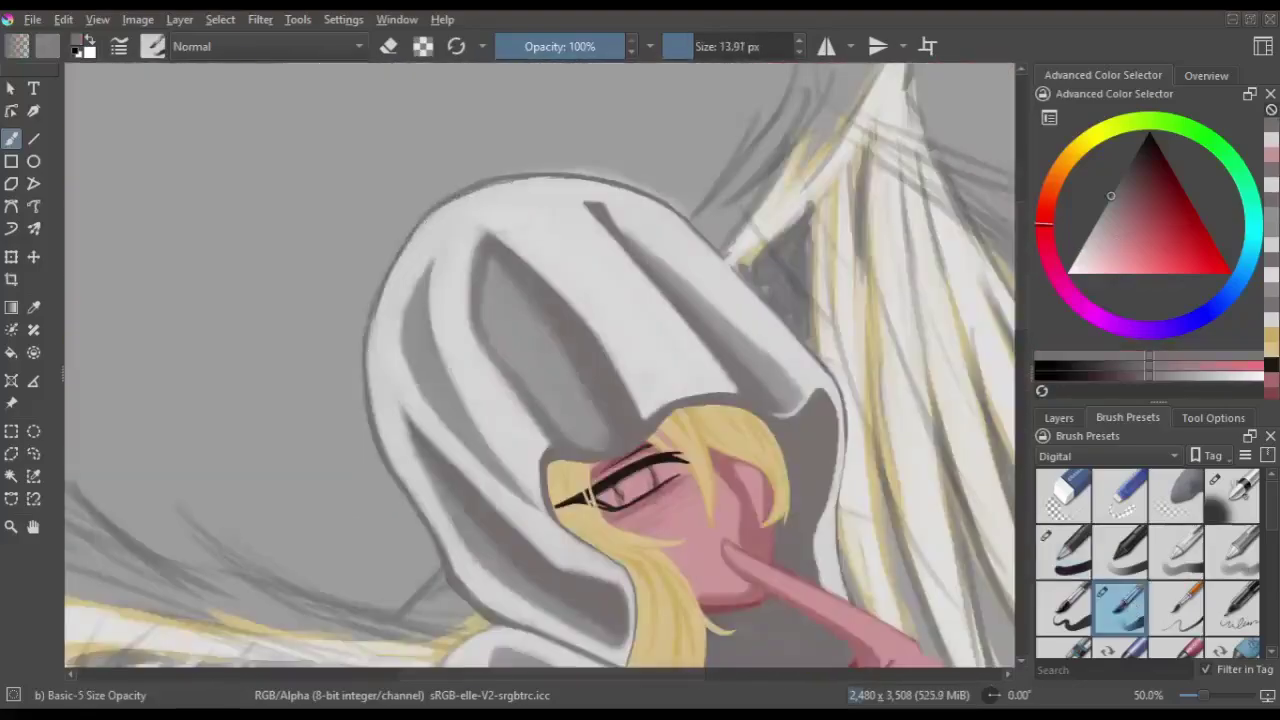
key(6)
key(6)
key(6)
key(6)
click(383, 262)
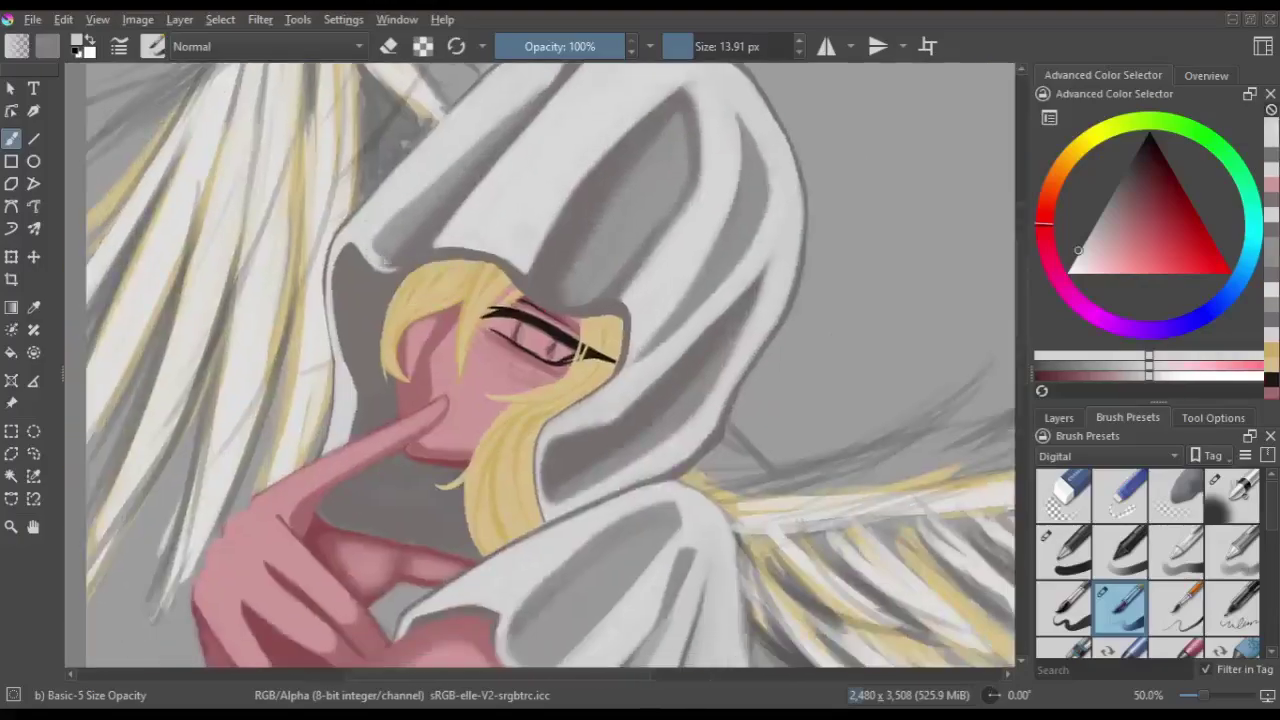
- Outline the top-left edge of the hair in black and check it mirrored
key(4)
key(4)
key(4)
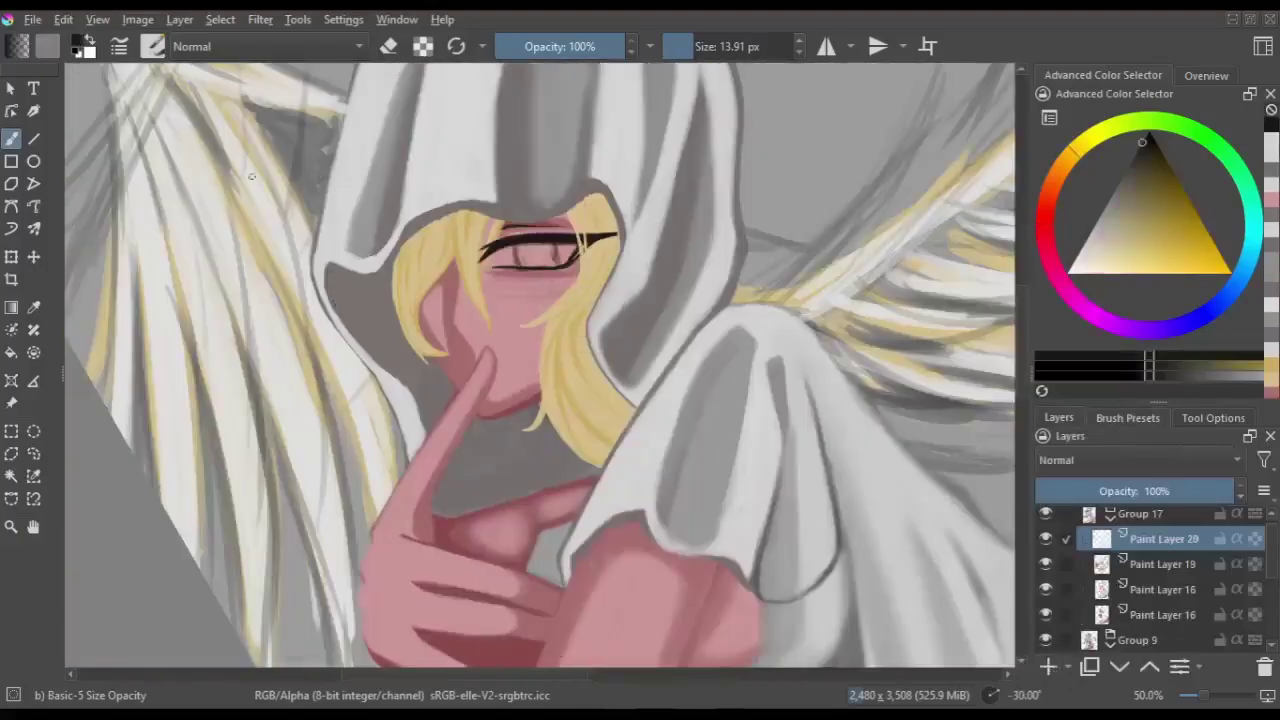
key(4)
key(4)
key(6)
key(6)
key(6)
key(6)
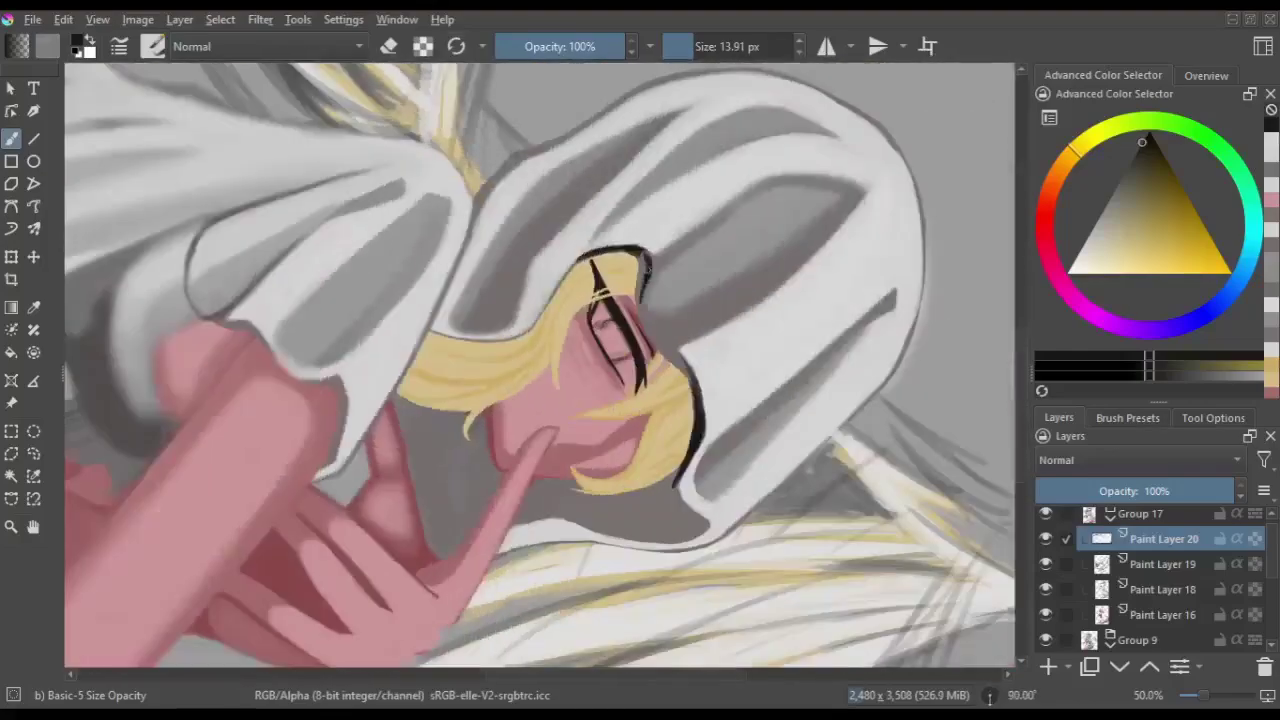
key(6)
drag(516, 250, 538, 222)
key(m)
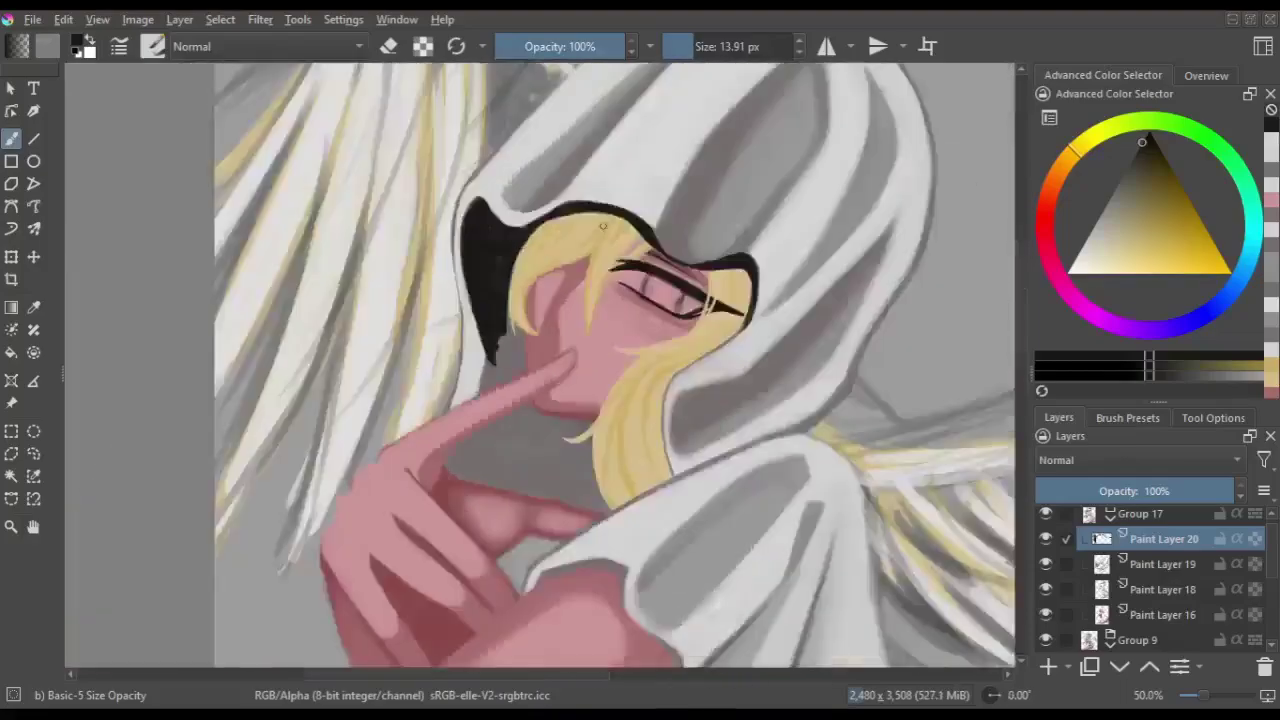
key(m)
key(m)
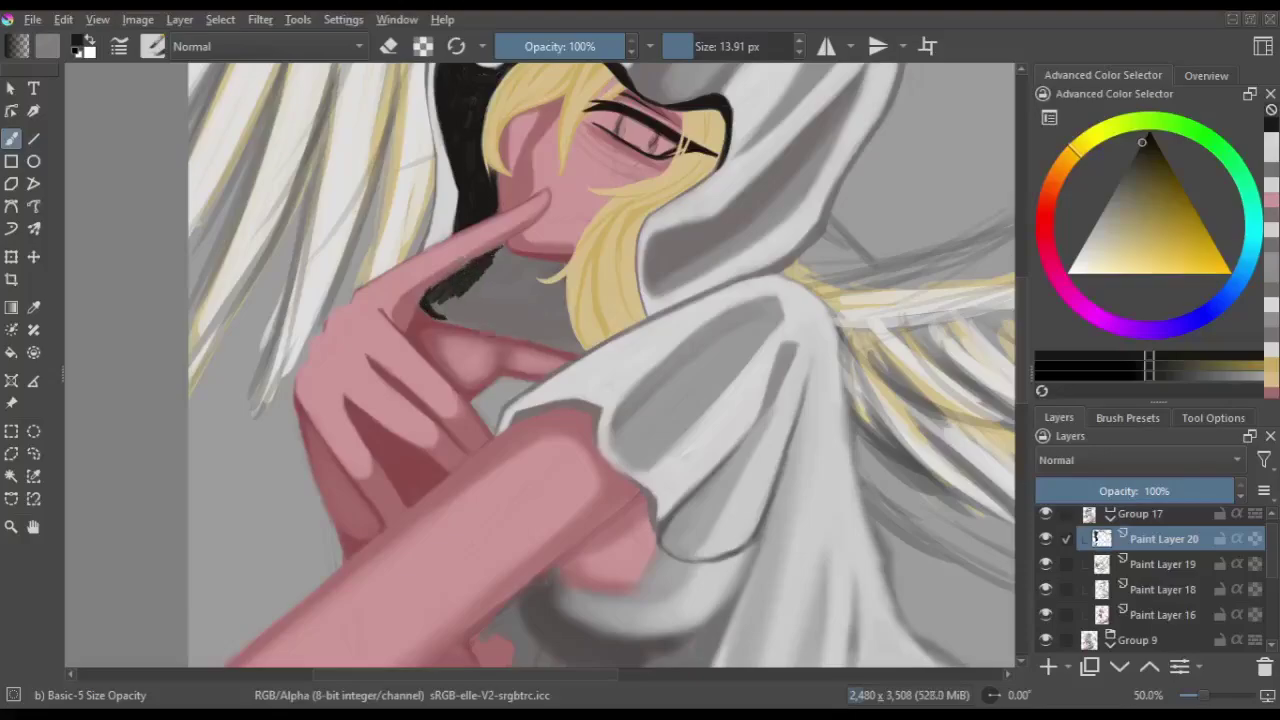
- Rotate and zoom the view to fill the hood interior and neck shadow black
key(4)
key(4)
key(4)
key(5)
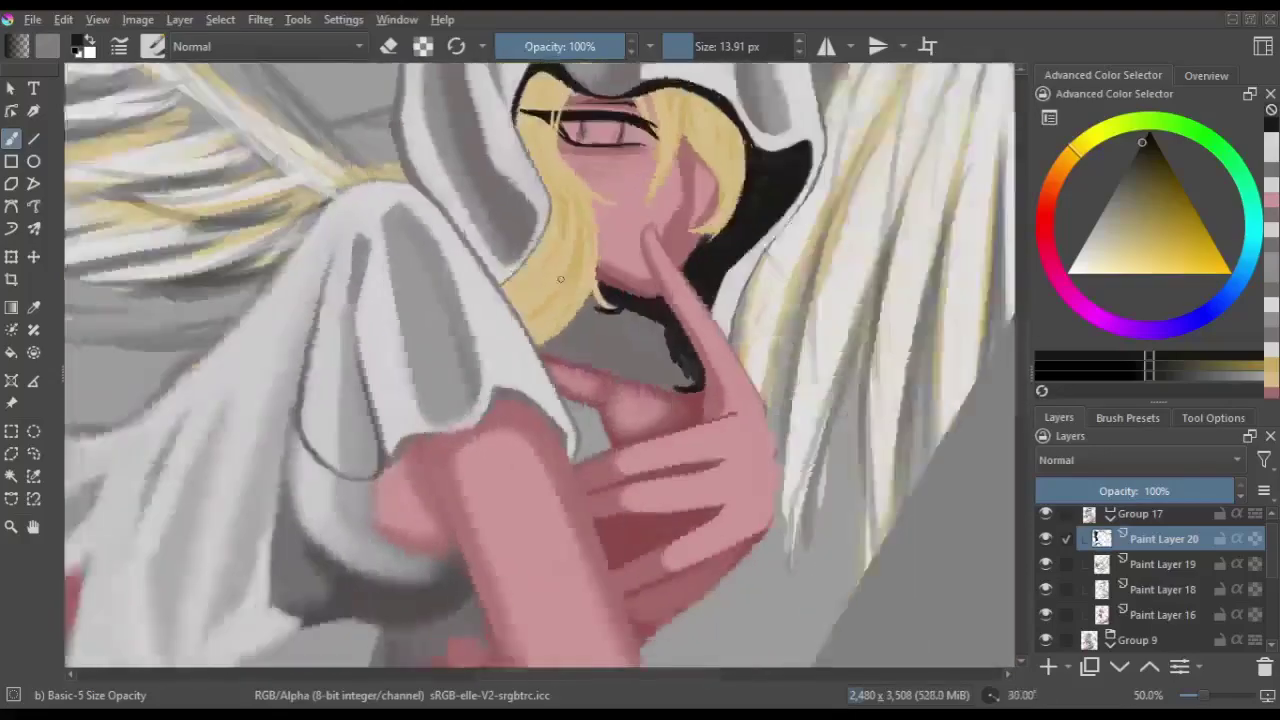
key(6)
key(6)
key(6)
key(6)
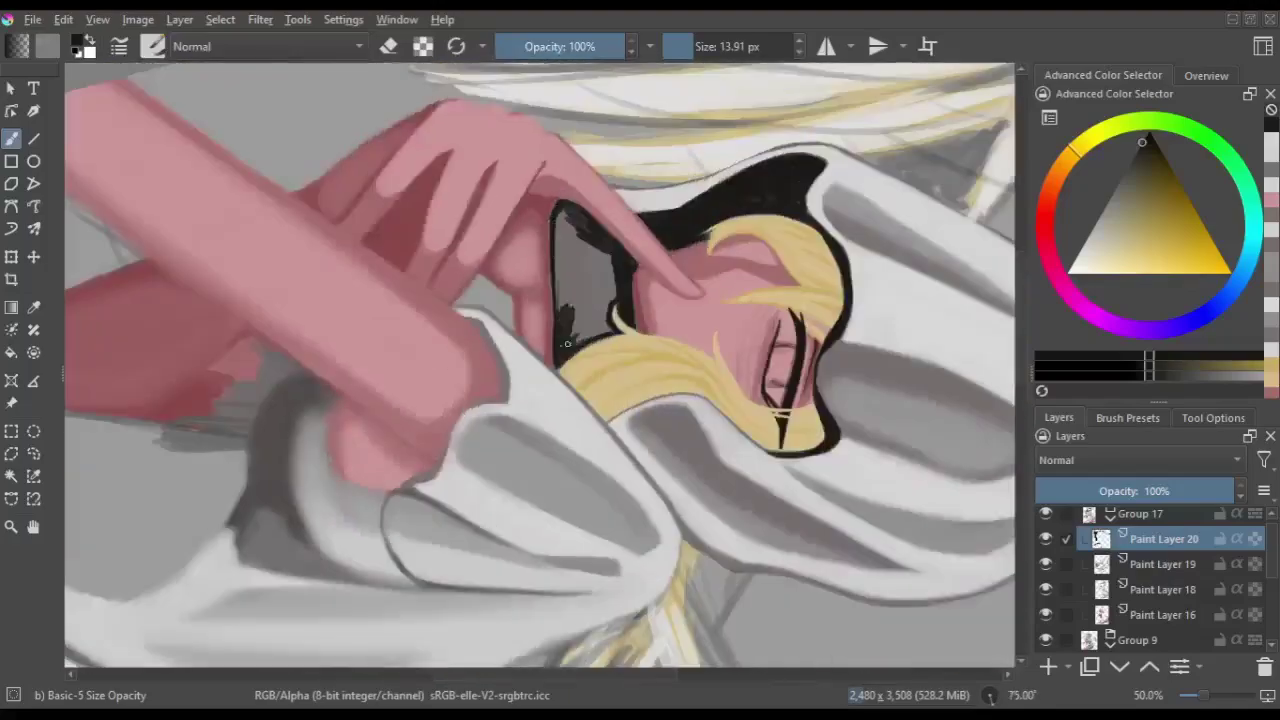
key(4)
key(4)
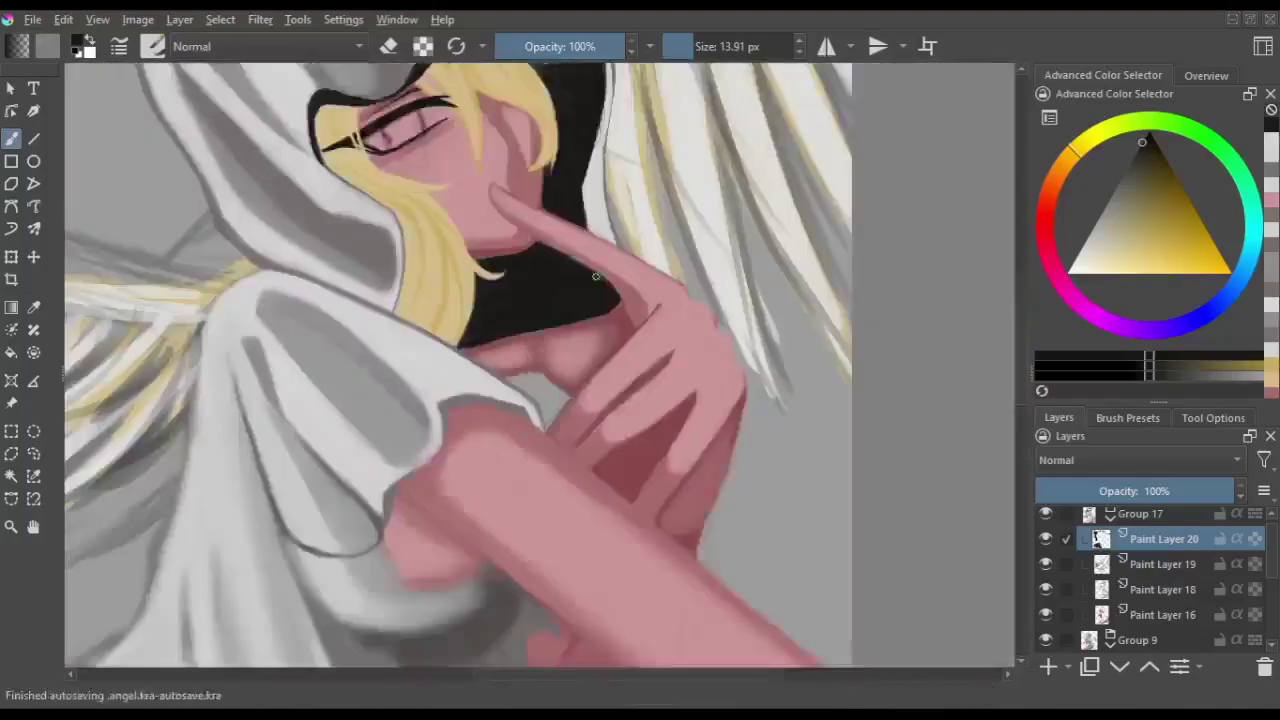
key(5)
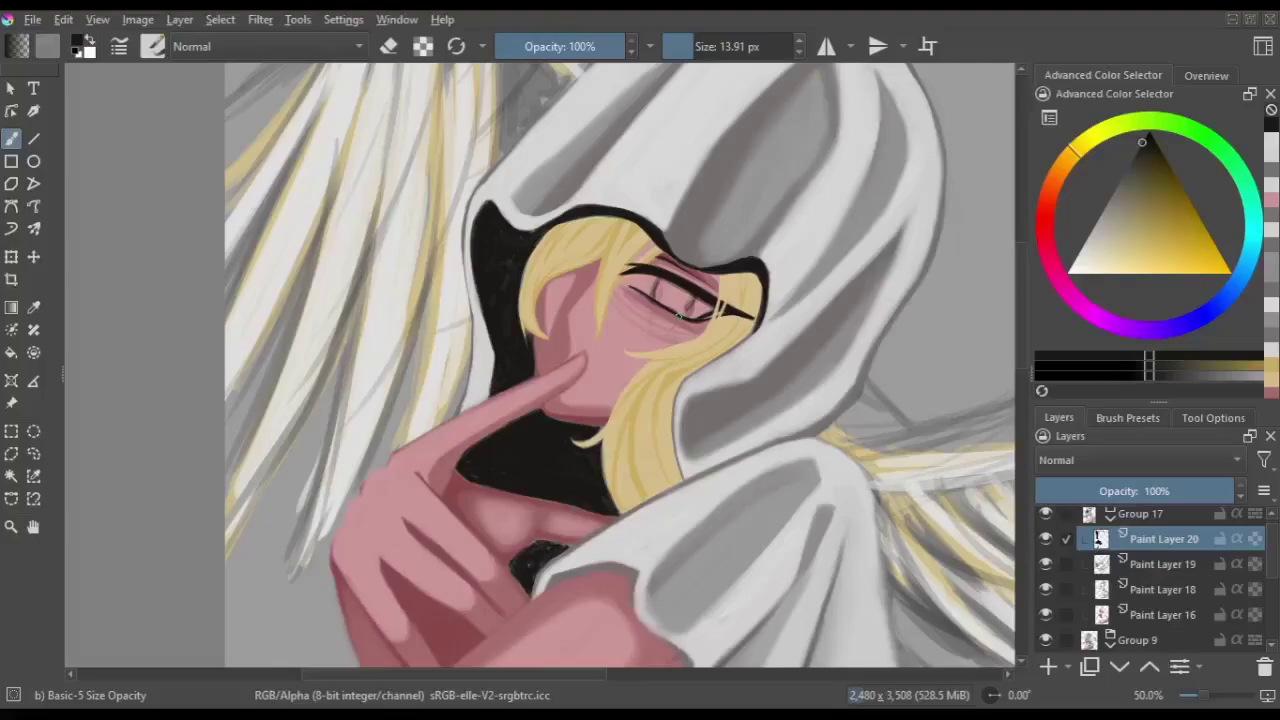
key(minus)
key(minus)
key(minus)
key(plus)
key(plus)
key(plus)
- Add a new grouped paint layer for the eye white with a lighter pink
key(Page_Down)
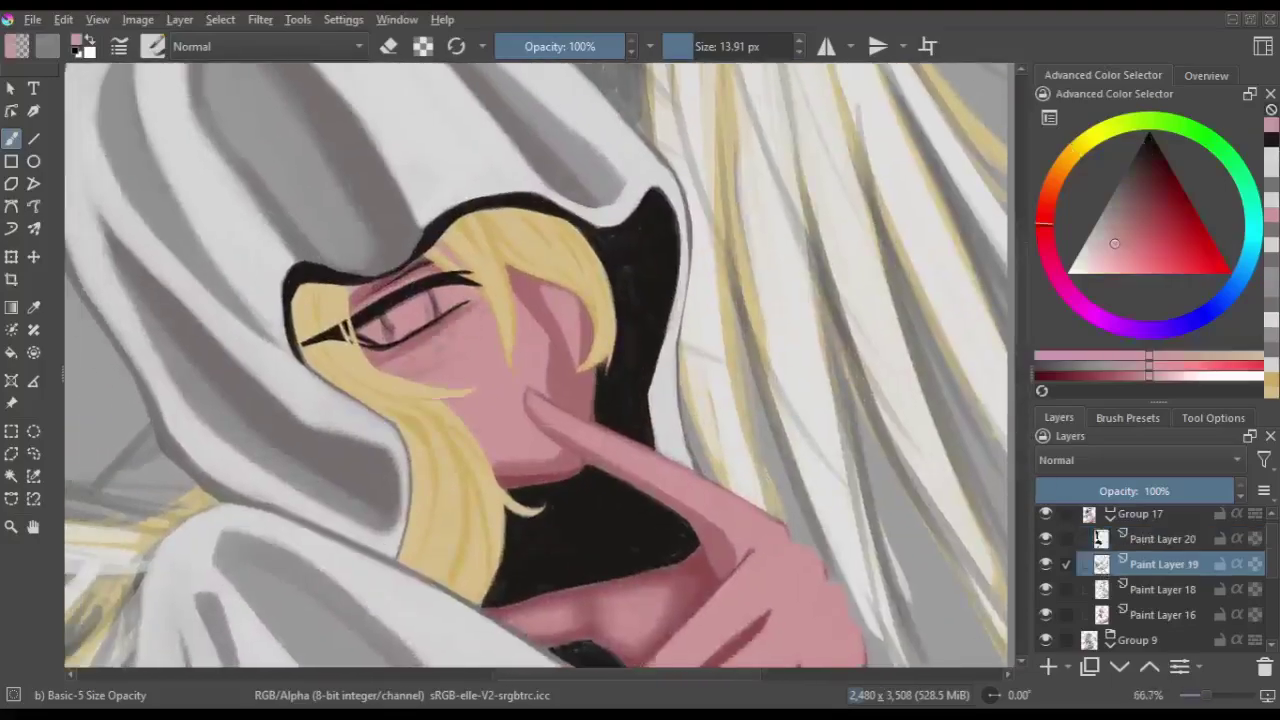
key(m)
key(m)
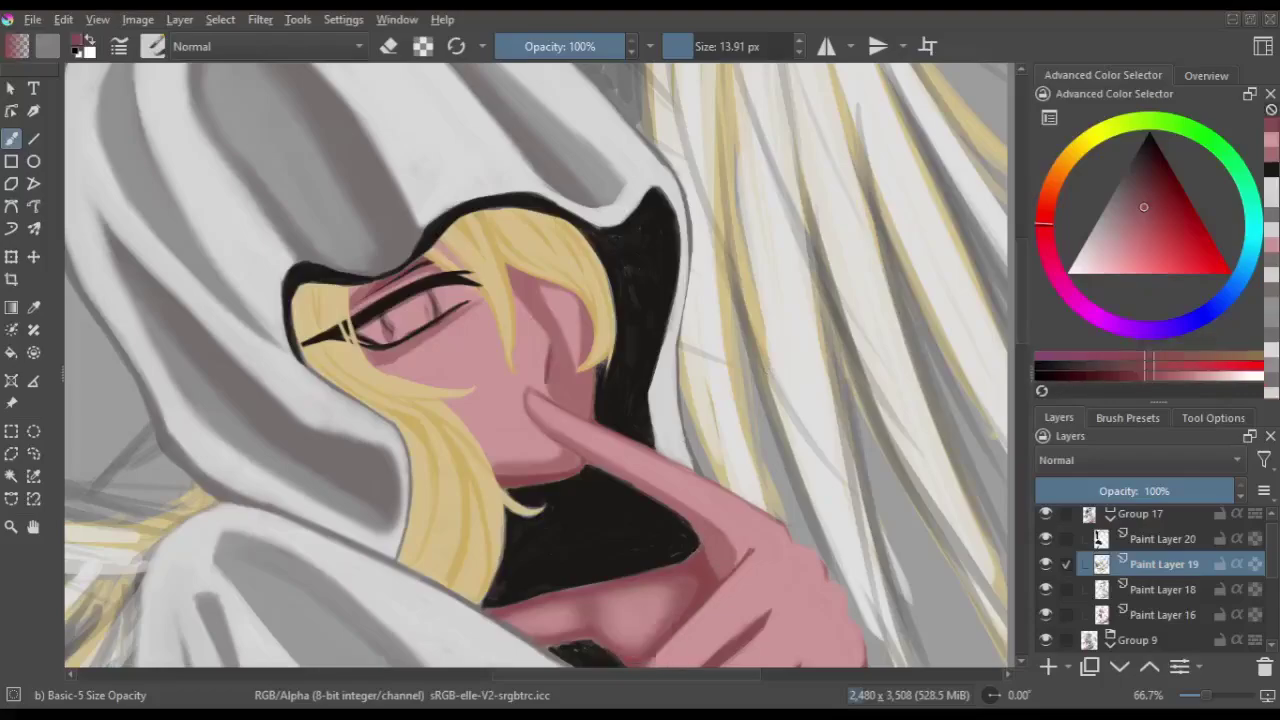
key(m)
key(m)
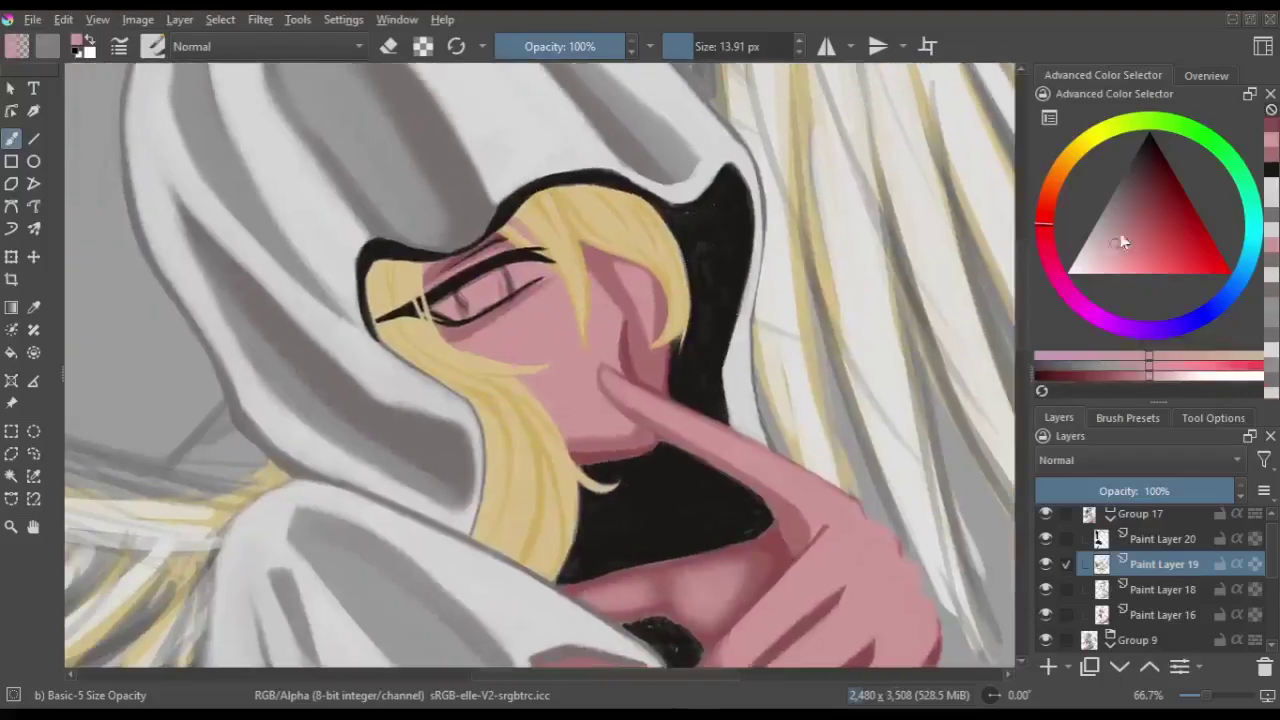
click(1097, 240)
key(Insert)
key(6)
key(6)
key(6)
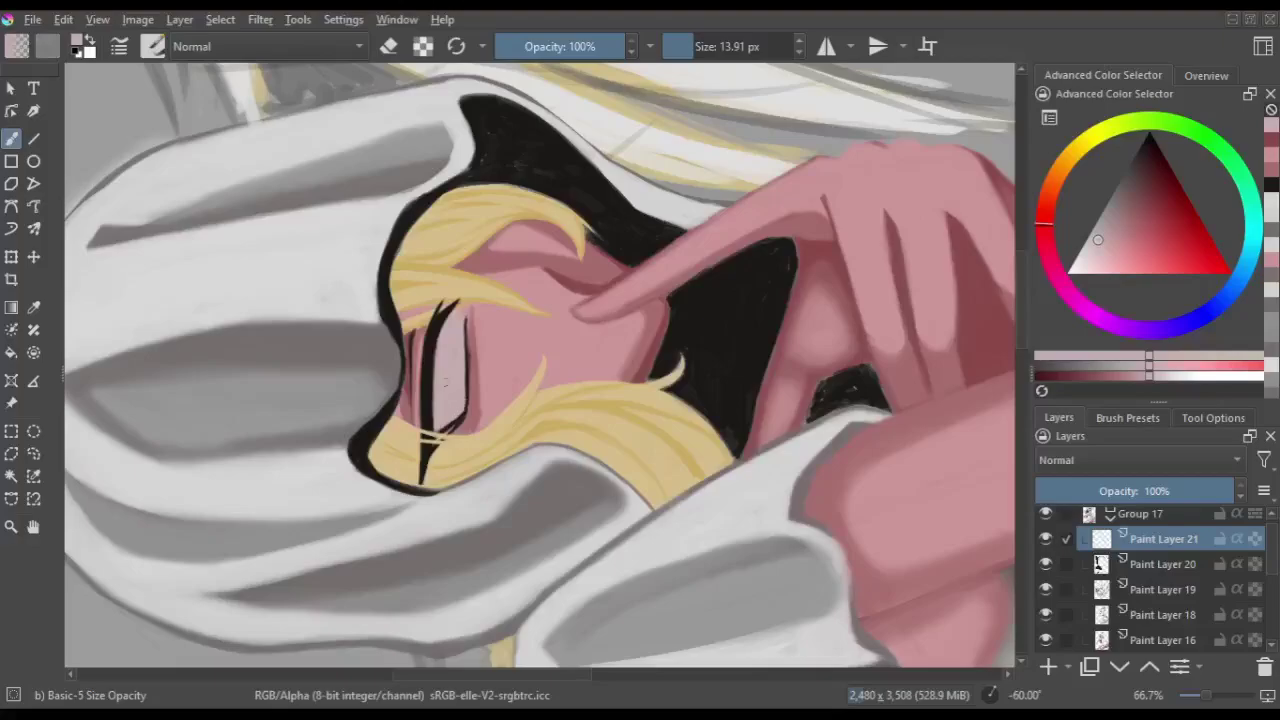
key(e)
key(5)
key(m)
key(ctrl+g)
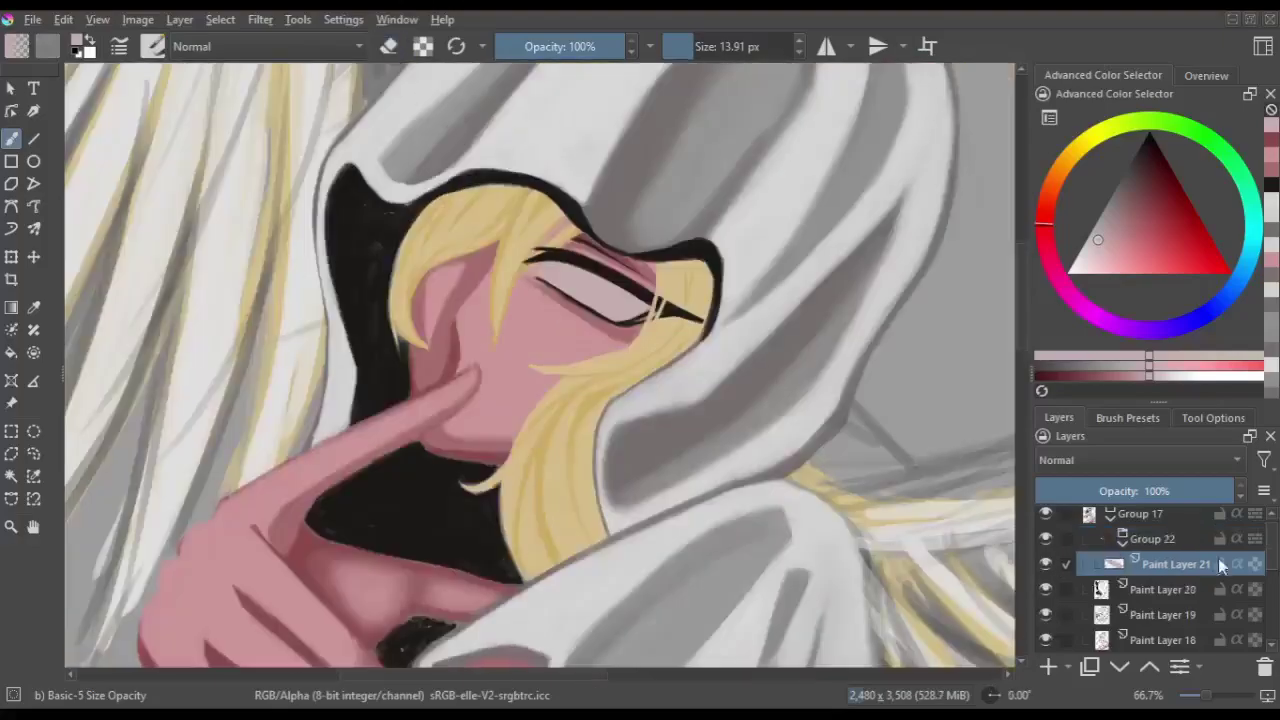
- Add an iris layer in a new group and paint the deep blue iris
key(Insert)
key(6)
key(6)
key(ctrl+g)
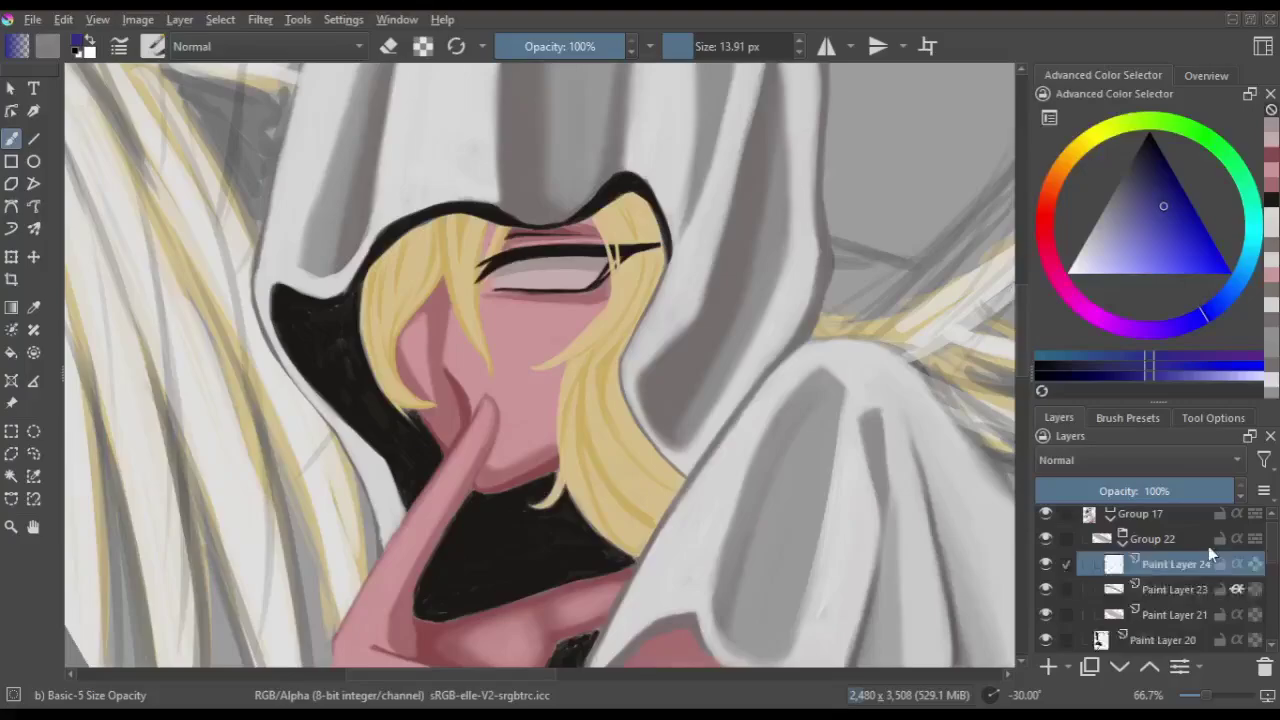
drag(525, 270, 560, 275)
click(1206, 75)
key(5)
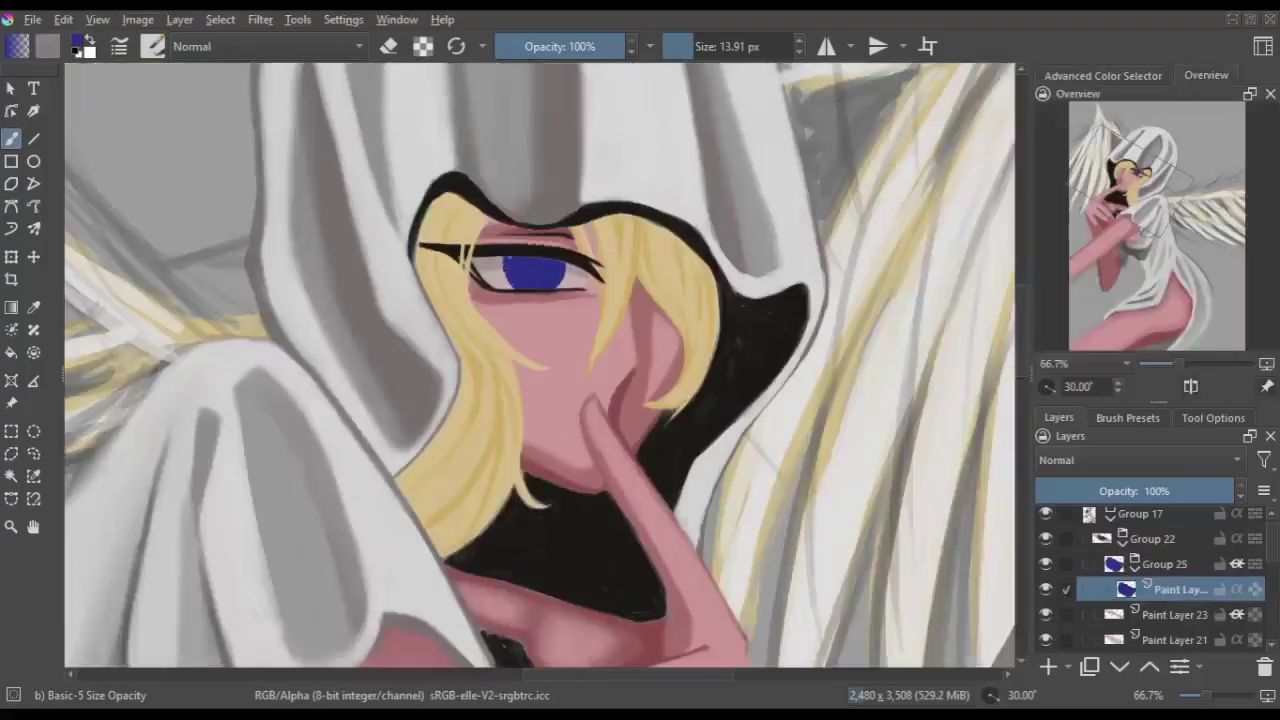
key(4)
key(4)
key(4)
key(Page_Down)
key(Page_Down)
key(m)
key(5)
key(4)
key(4)
key(4)
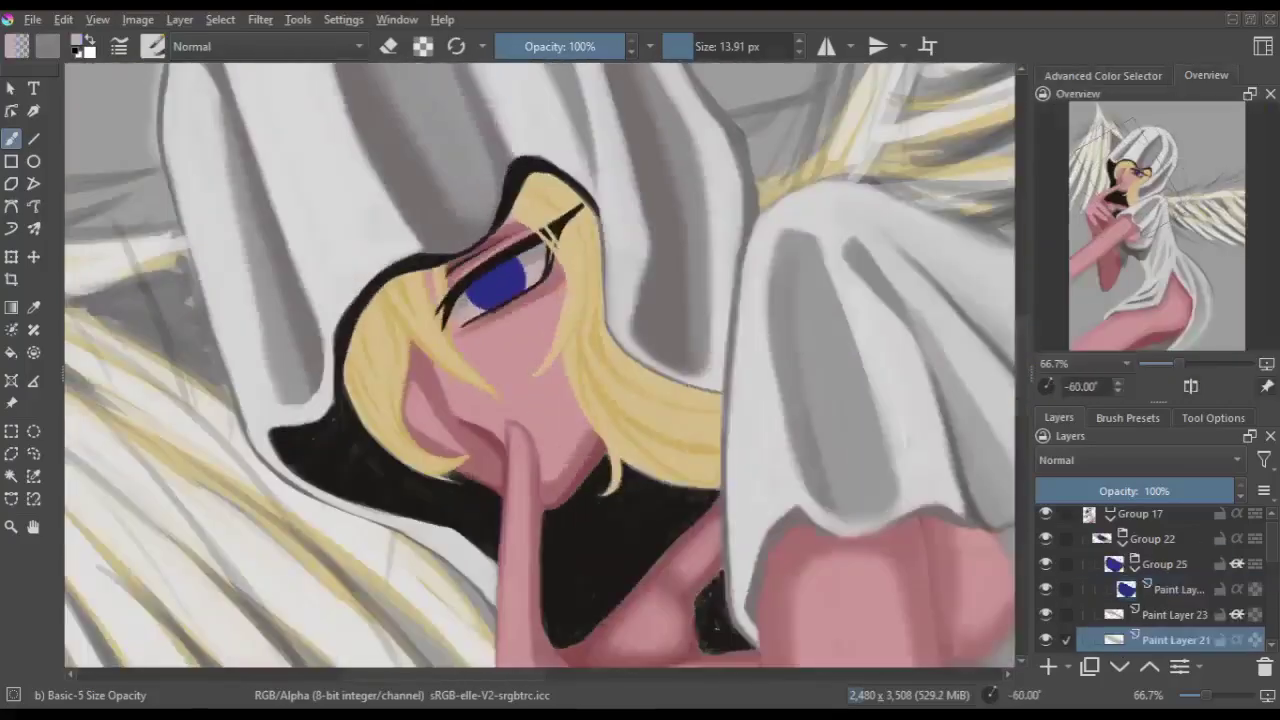
key(Page_Up)
key(Page_Up)
- Brush a light cyan glow into the iris's lower half with Airbrush Soft
click(1103, 75)
click(1127, 418)
click(1232, 495)
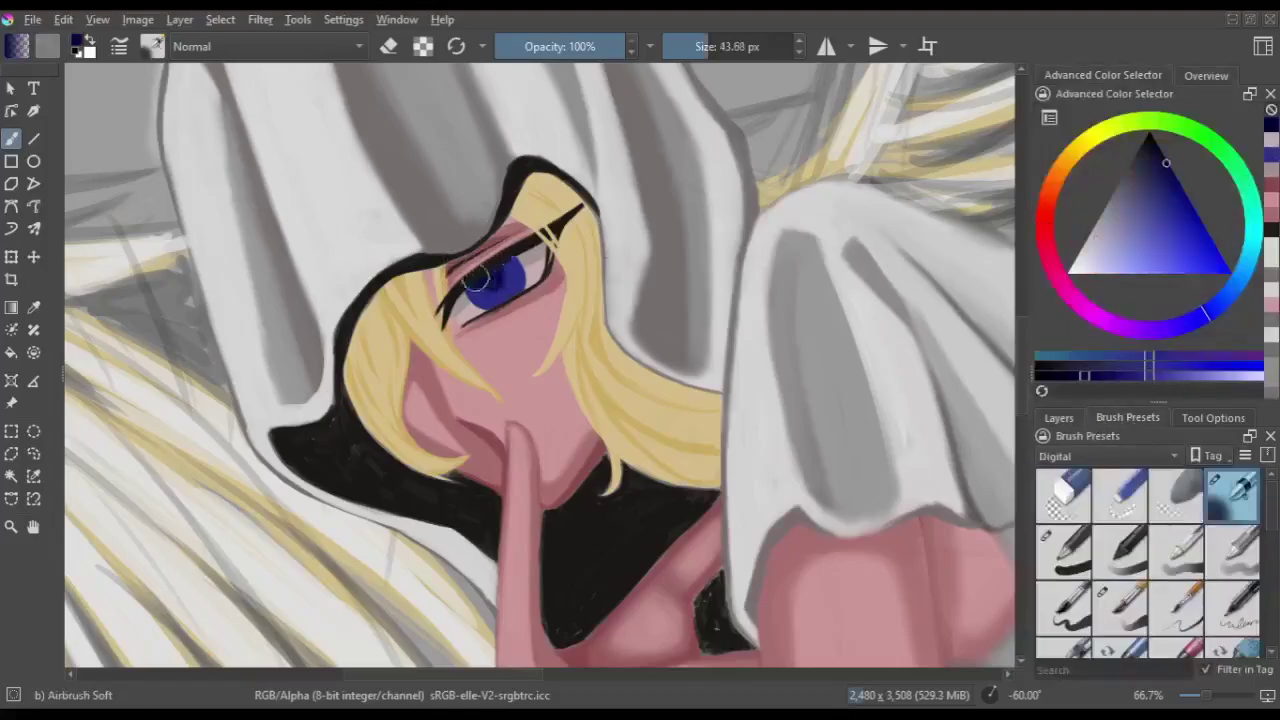
key(6)
key(6)
key(6)
click(1059, 418)
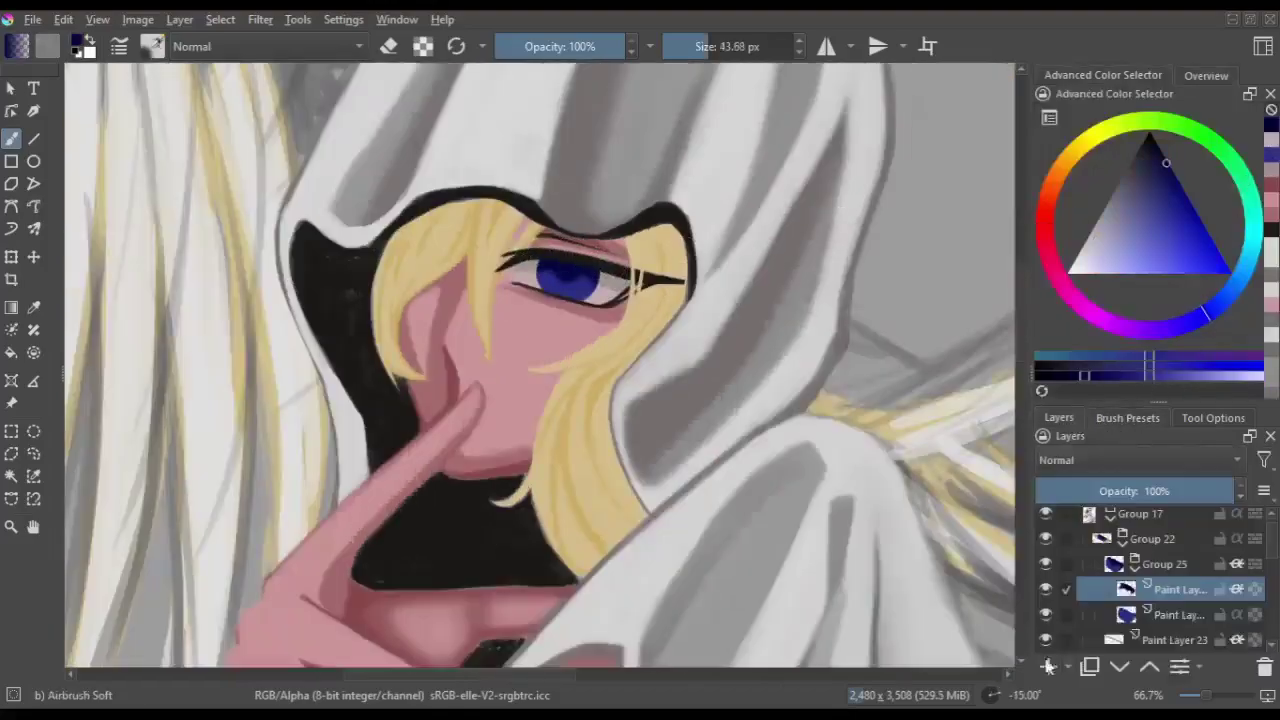
click(1187, 260)
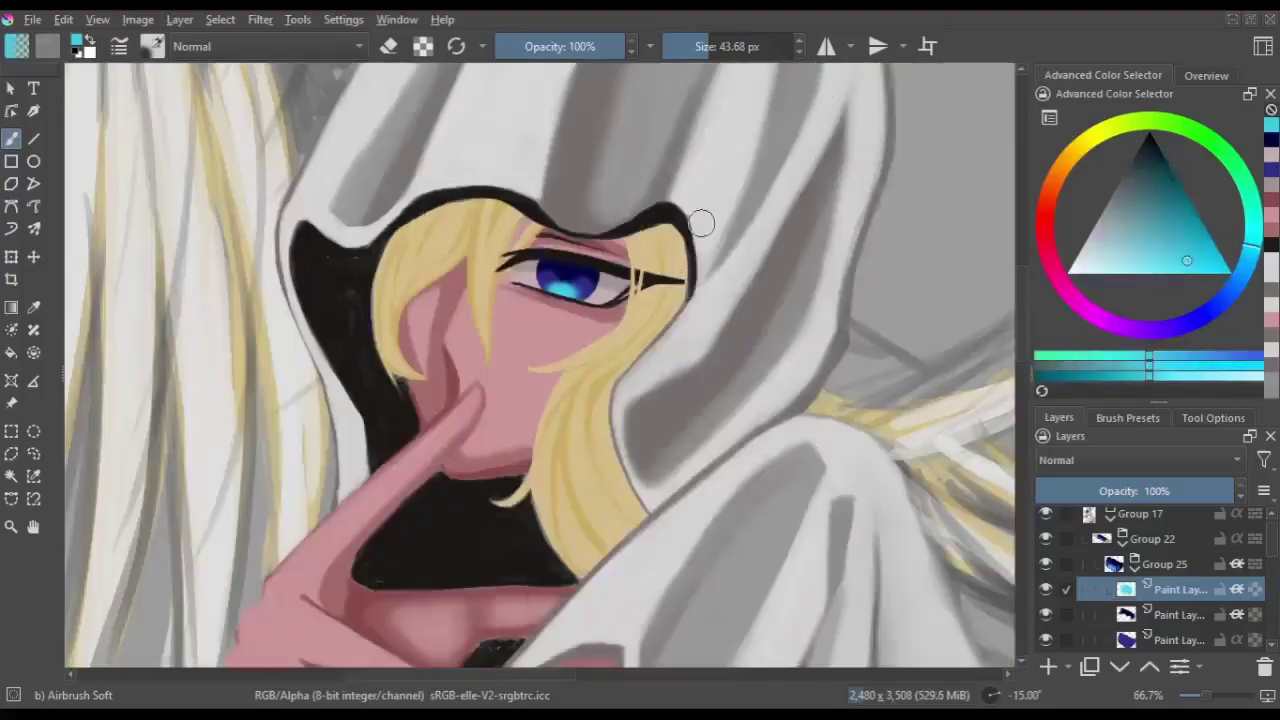
ctrl+click(555, 305)
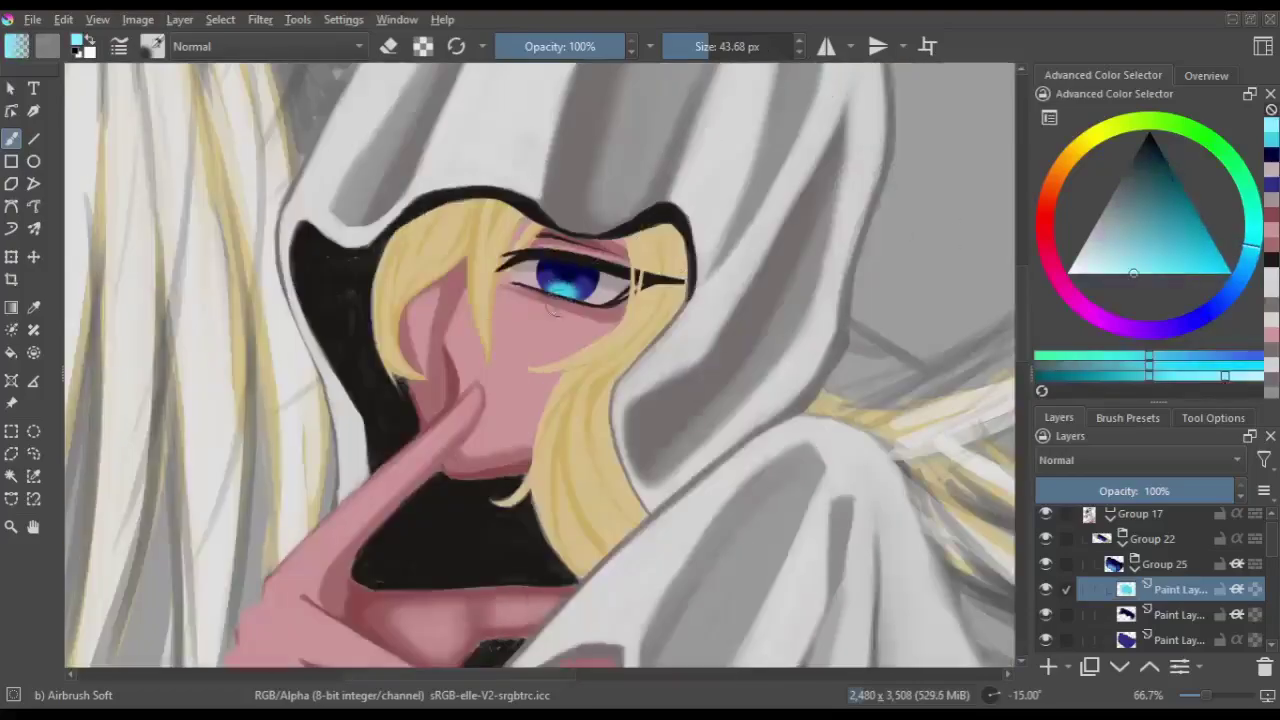
scroll(560, 280, up, 3)
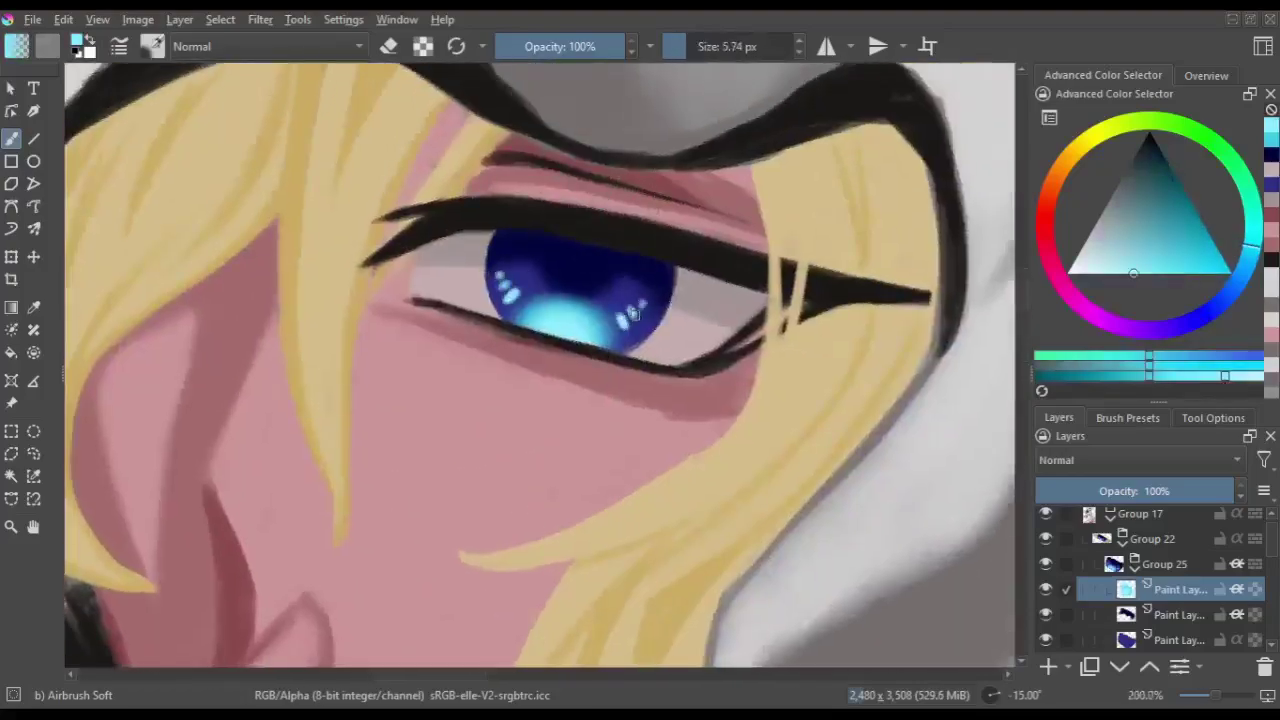
- Paint a purple highlight across the iris and add a new layer for eyelashes
key(e)
click(1125, 325)
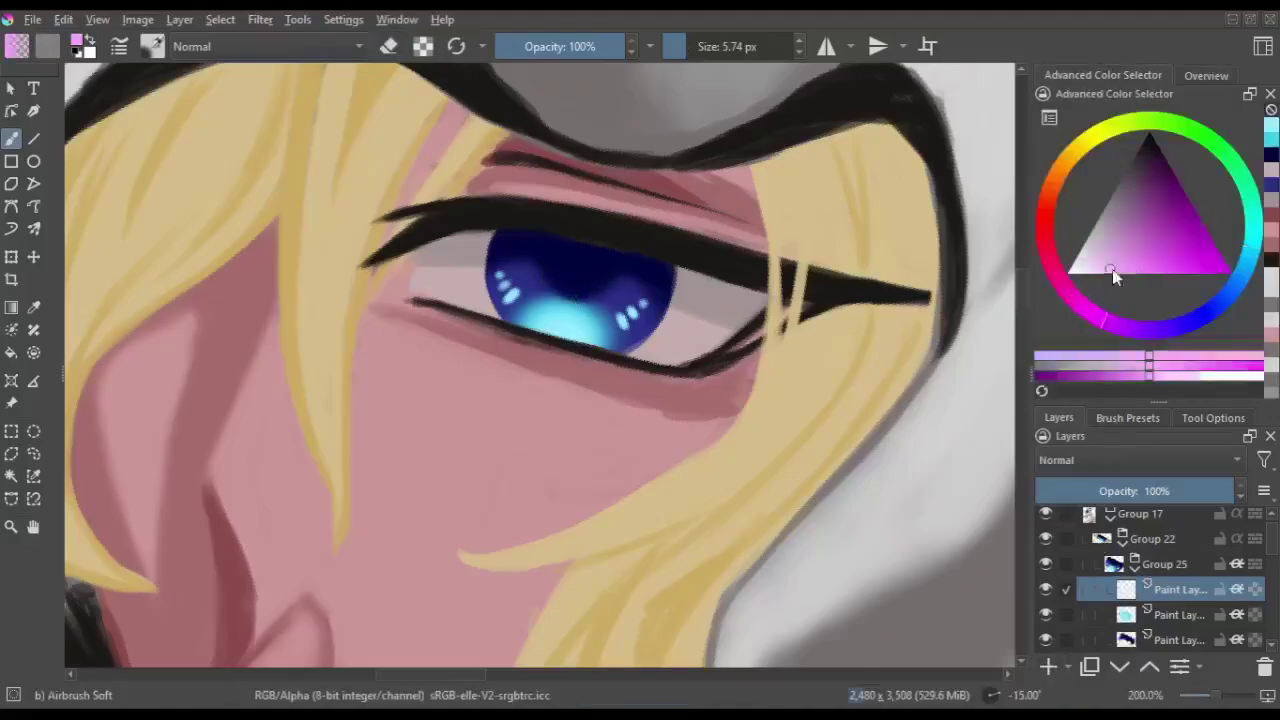
click(1130, 257)
drag(420, 318, 505, 228)
key(5)
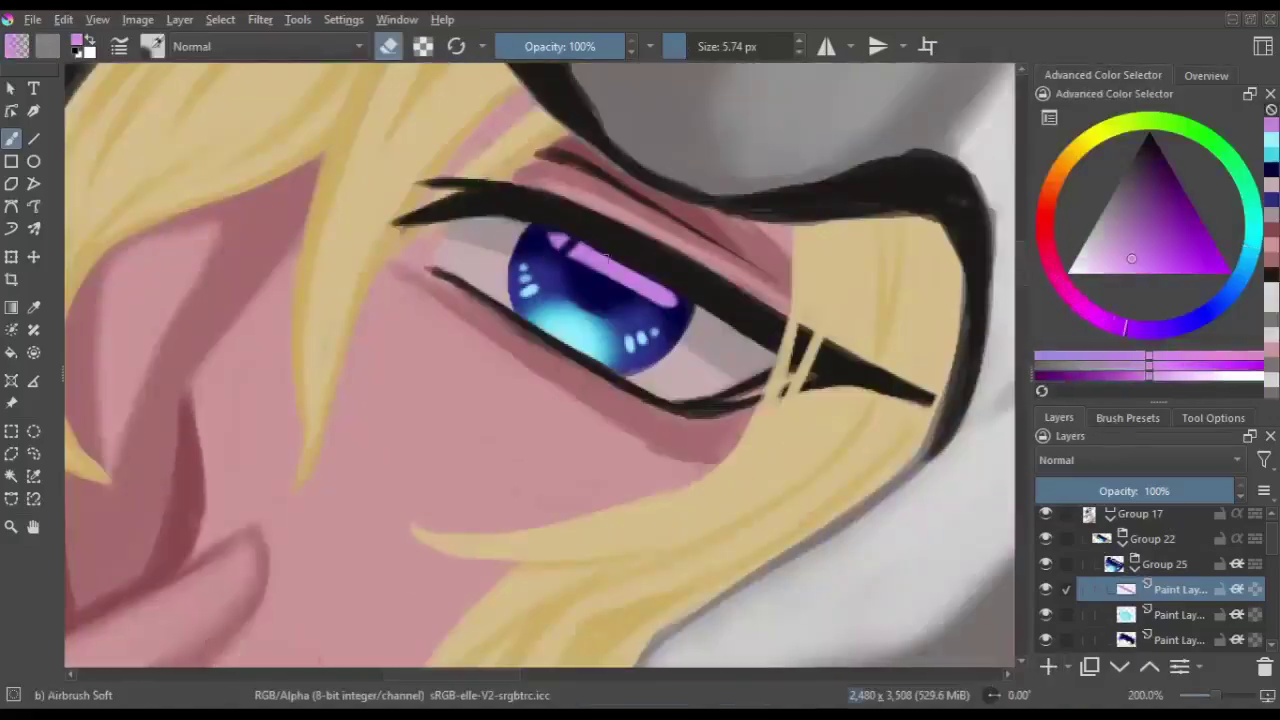
key(Insert)
key(/)
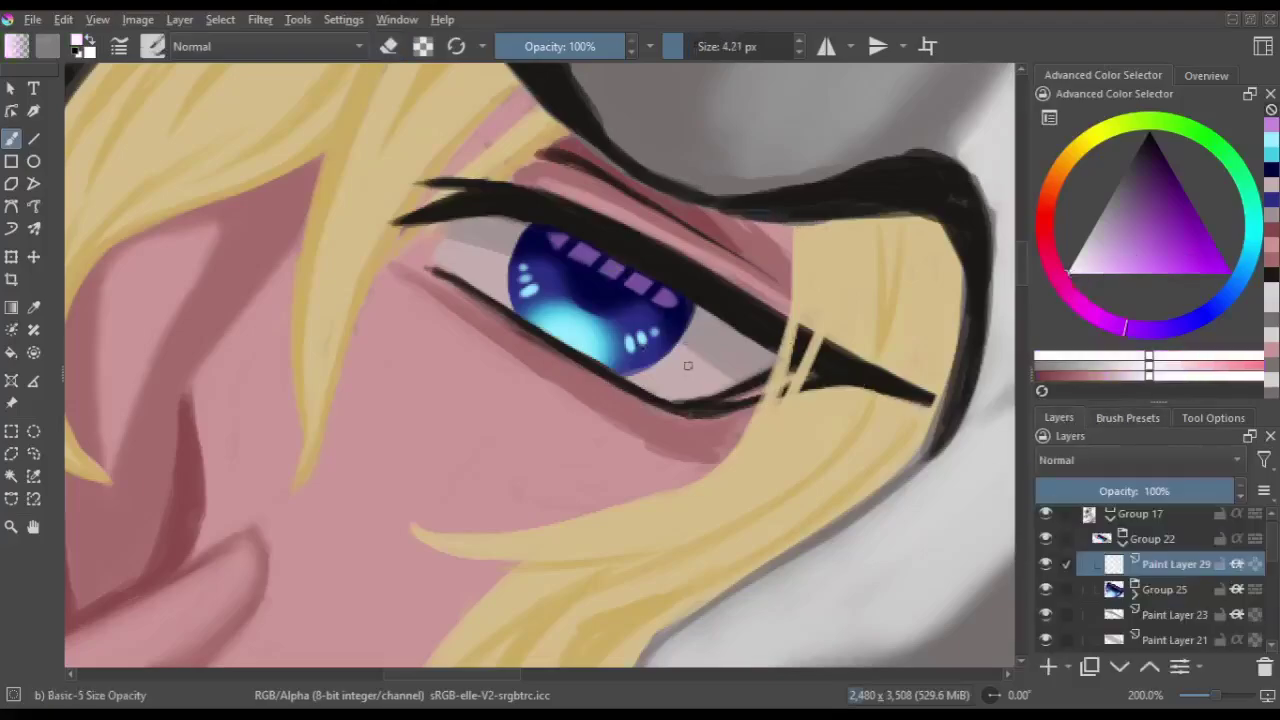
- Paint black lashes along the upper and lower eyelids, zoomed in on the eye
key(4)
key(4)
key(4)
key(6)
key(6)
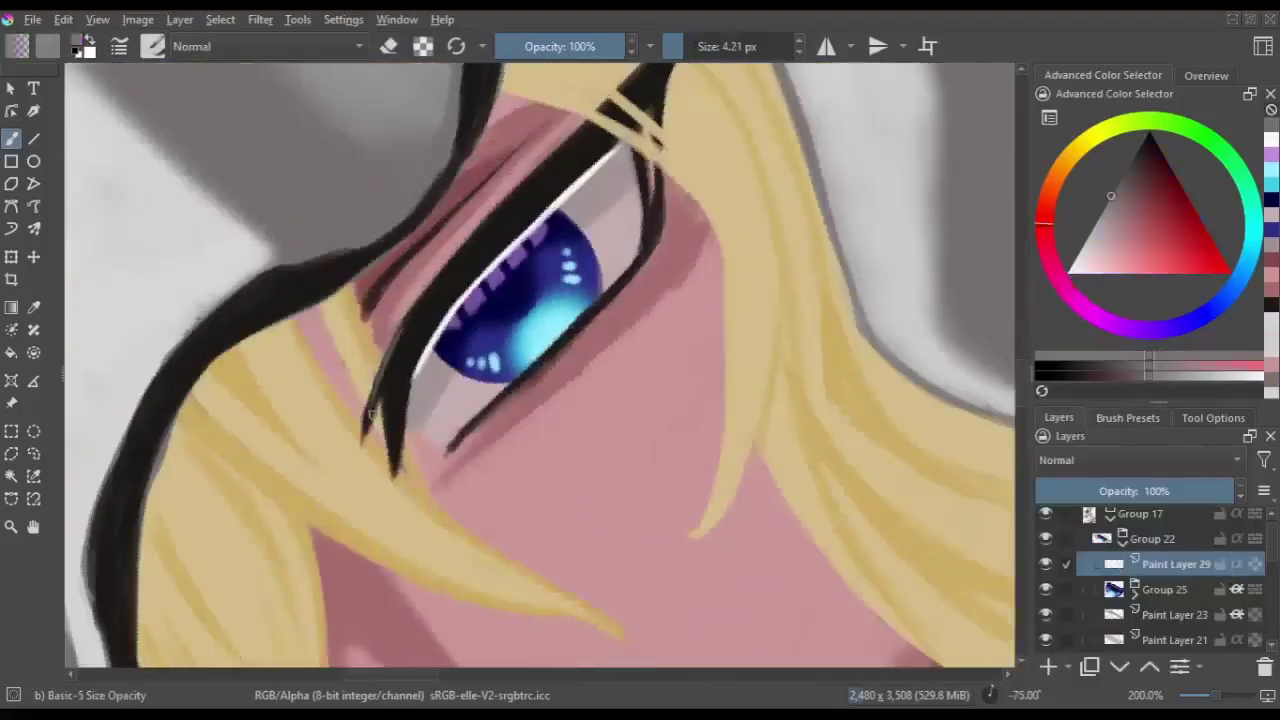
click(1129, 222)
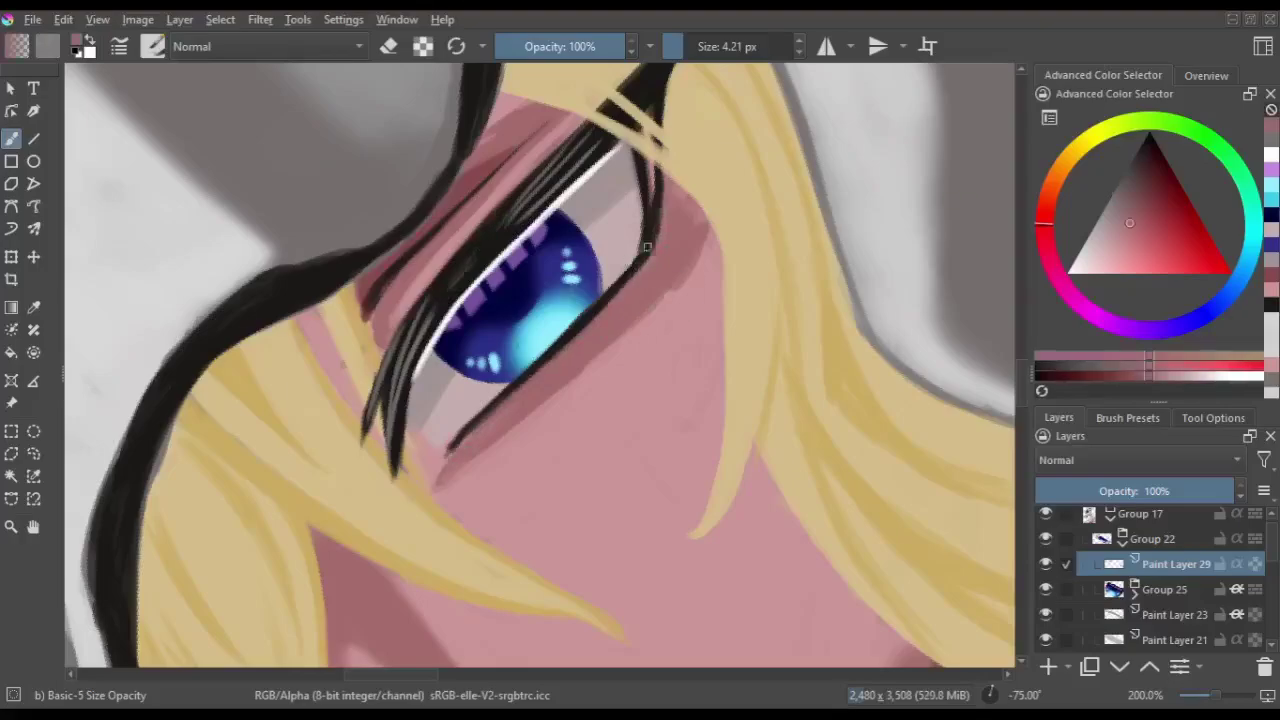
key(m)
key(4)
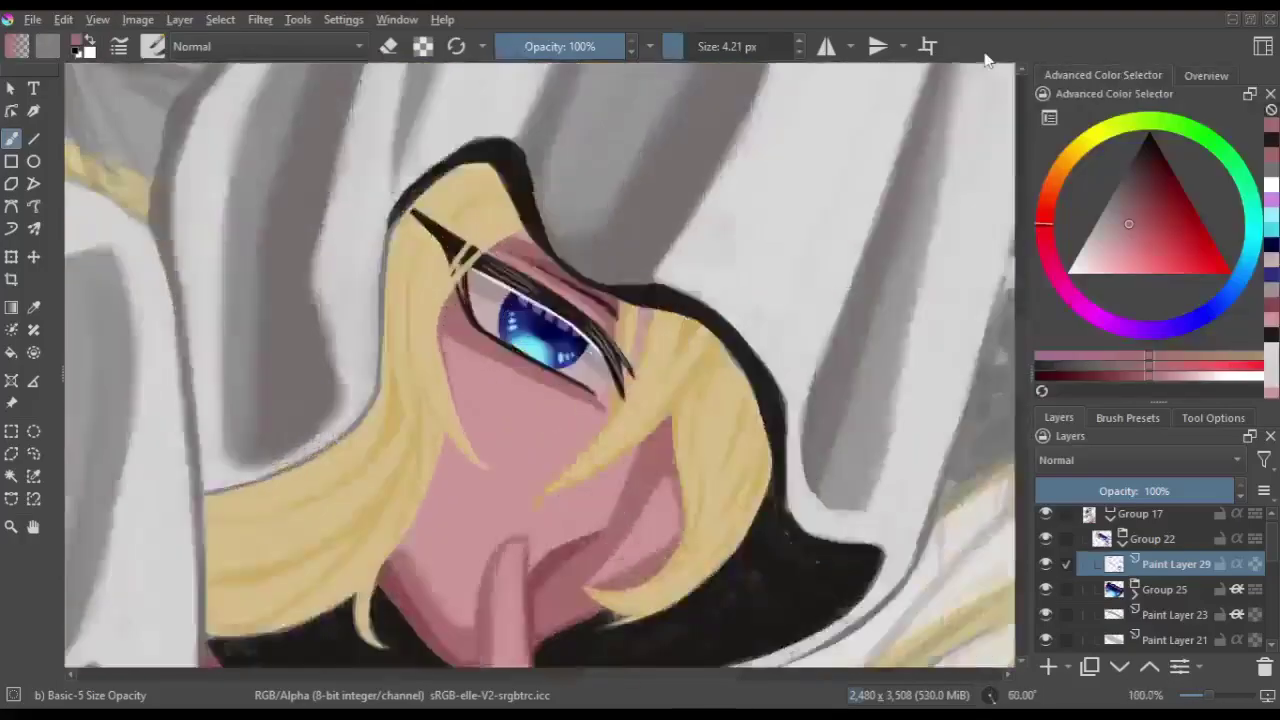
key(m)
key(plus)
drag(455, 222, 428, 288)
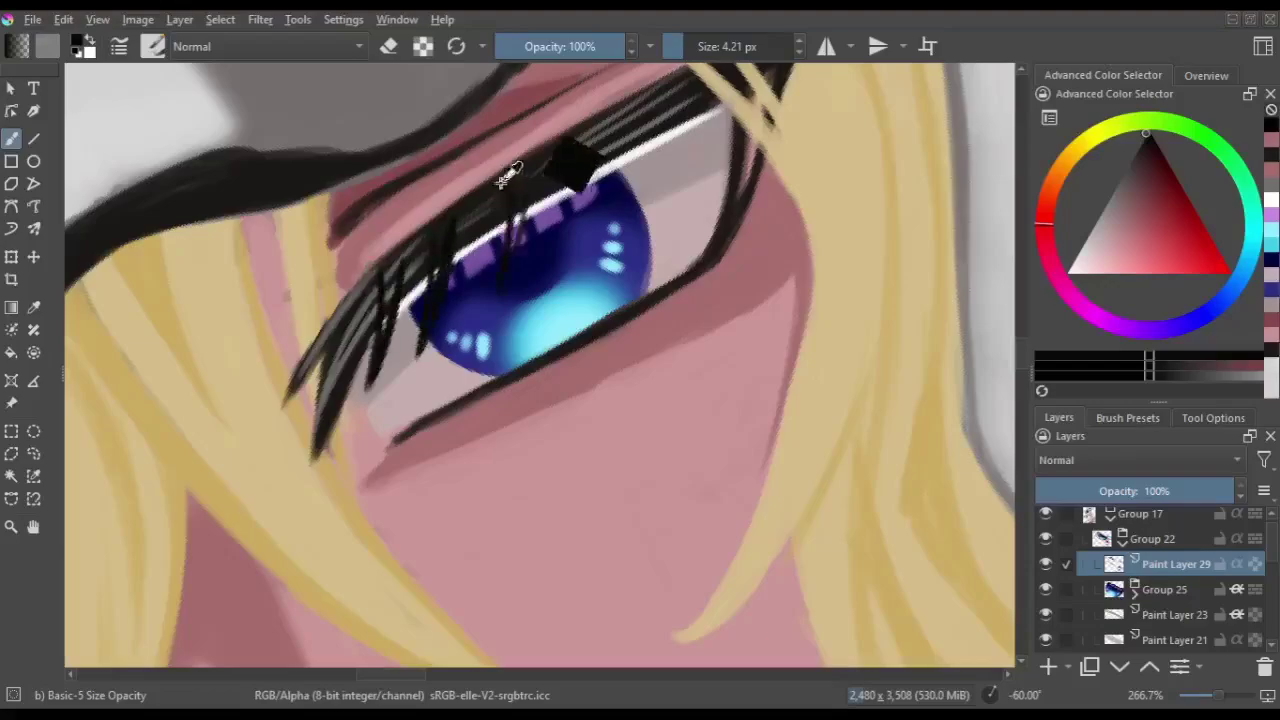
drag(492, 198, 468, 276)
drag(544, 194, 516, 248)
drag(500, 300, 540, 347)
drag(545, 272, 490, 322)
drag(656, 223, 566, 243)
- Trim the lash bases with light skin pink, then return to black
key(6)
key(6)
key(6)
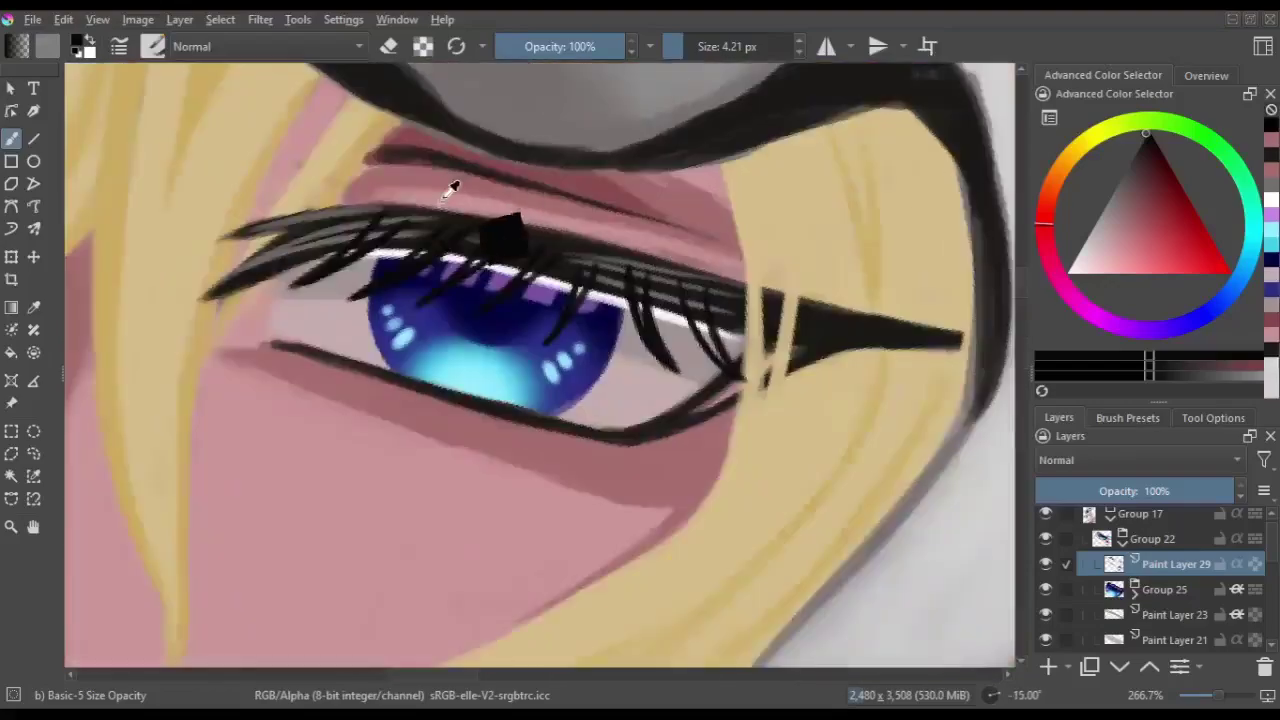
ctrl+click(449, 189)
drag(400, 212, 452, 232)
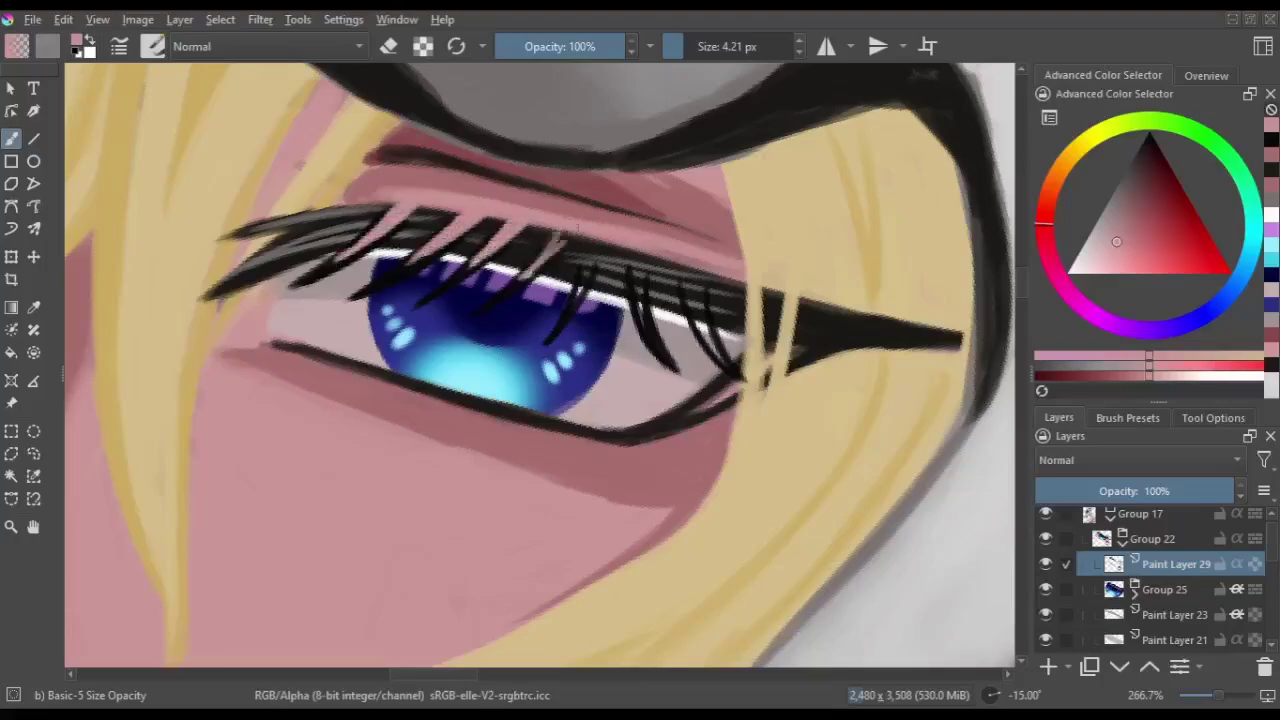
key(6)
key(6)
drag(460, 321, 470, 298)
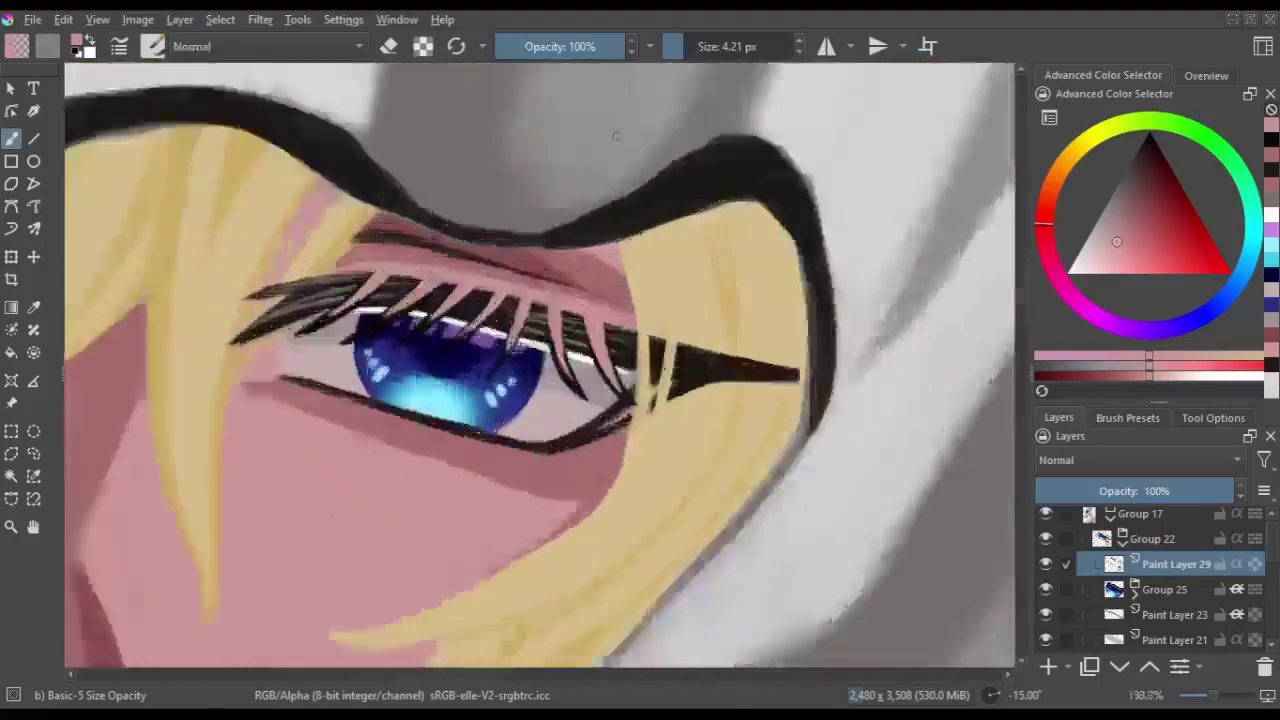
ctrl+click(470, 310)
scroll(470, 310, up, 2)
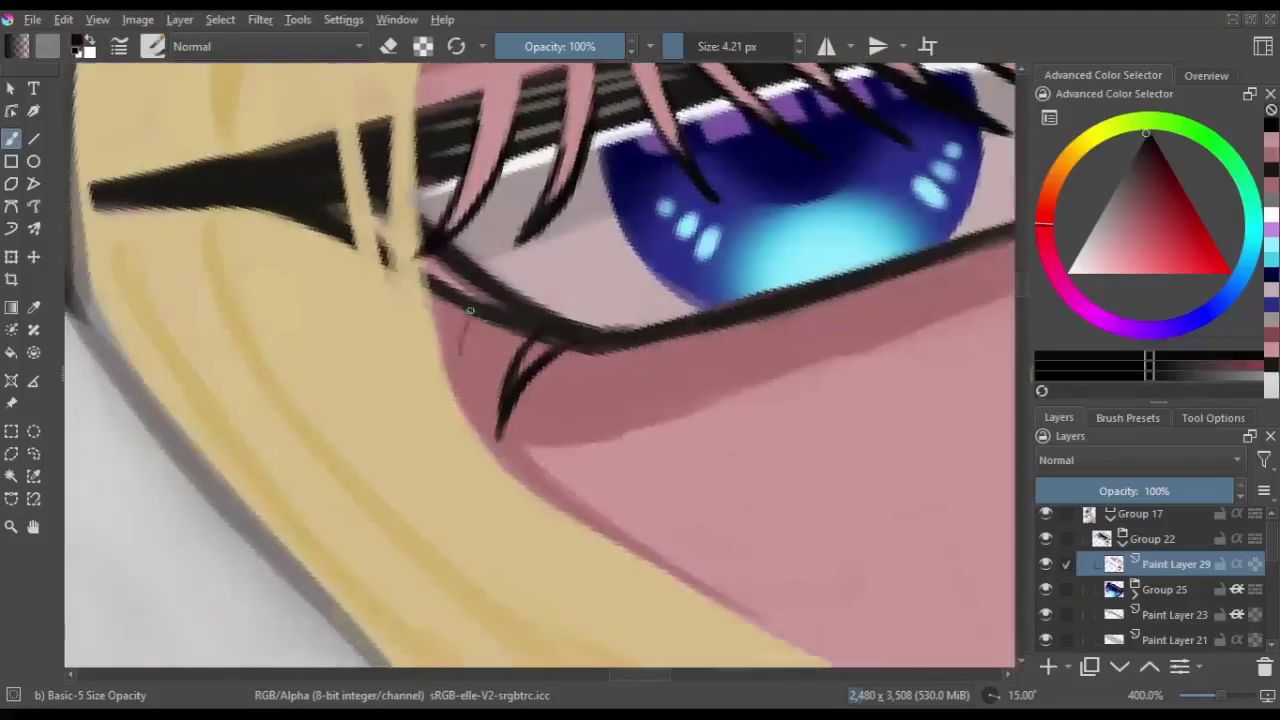
- Check the lashes mirrored and zoomed out, and add a new layer for highlights
key(m)
key(m)
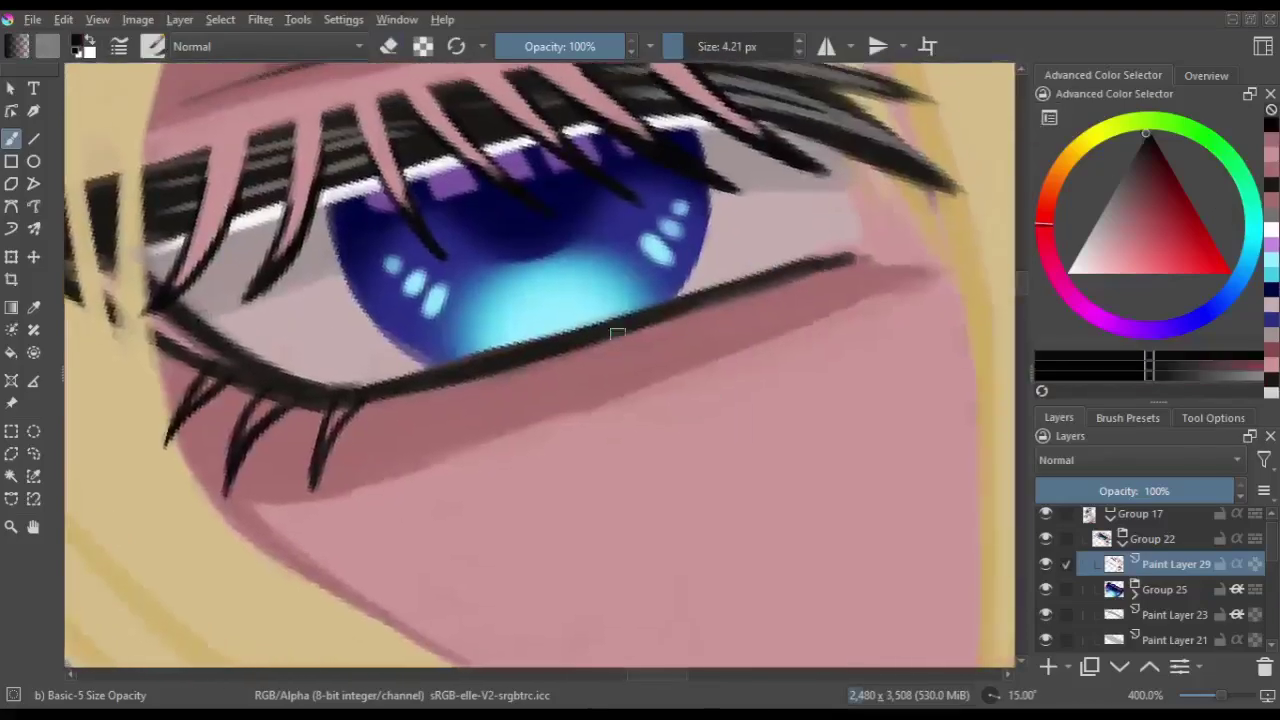
key(m)
key(m)
key(m)
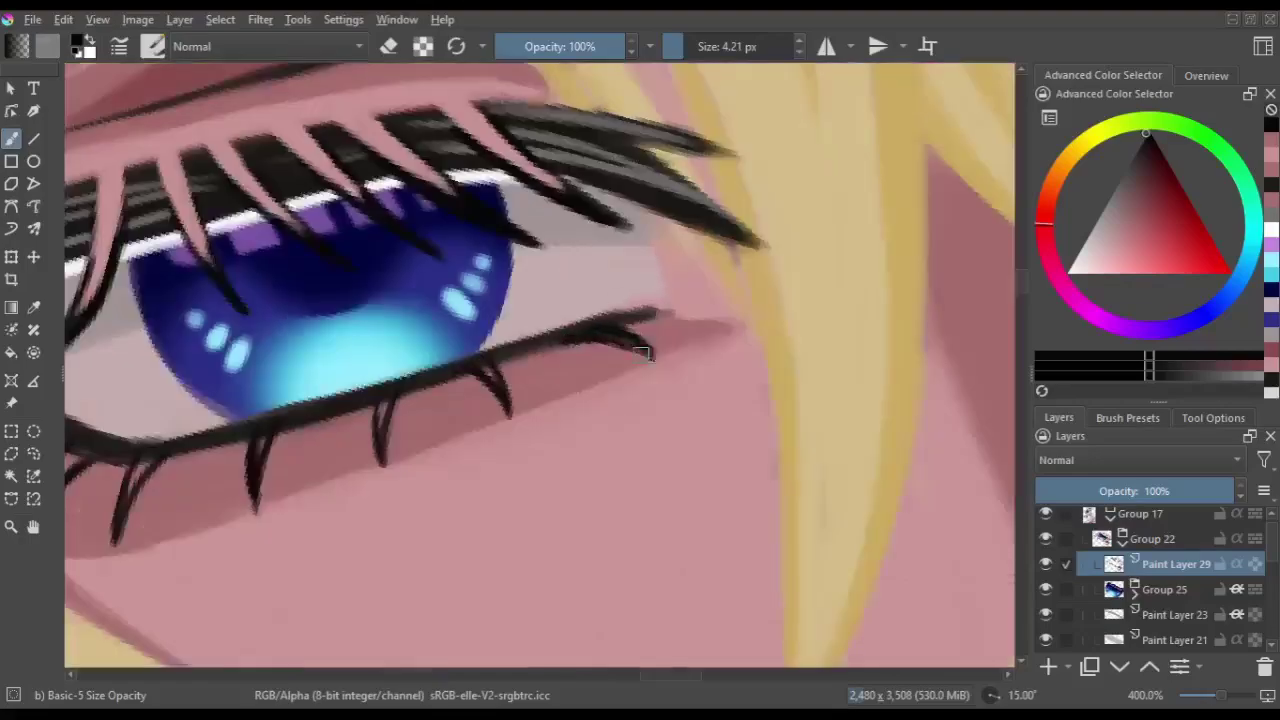
key(m)
key(m)
key(m)
key(minus)
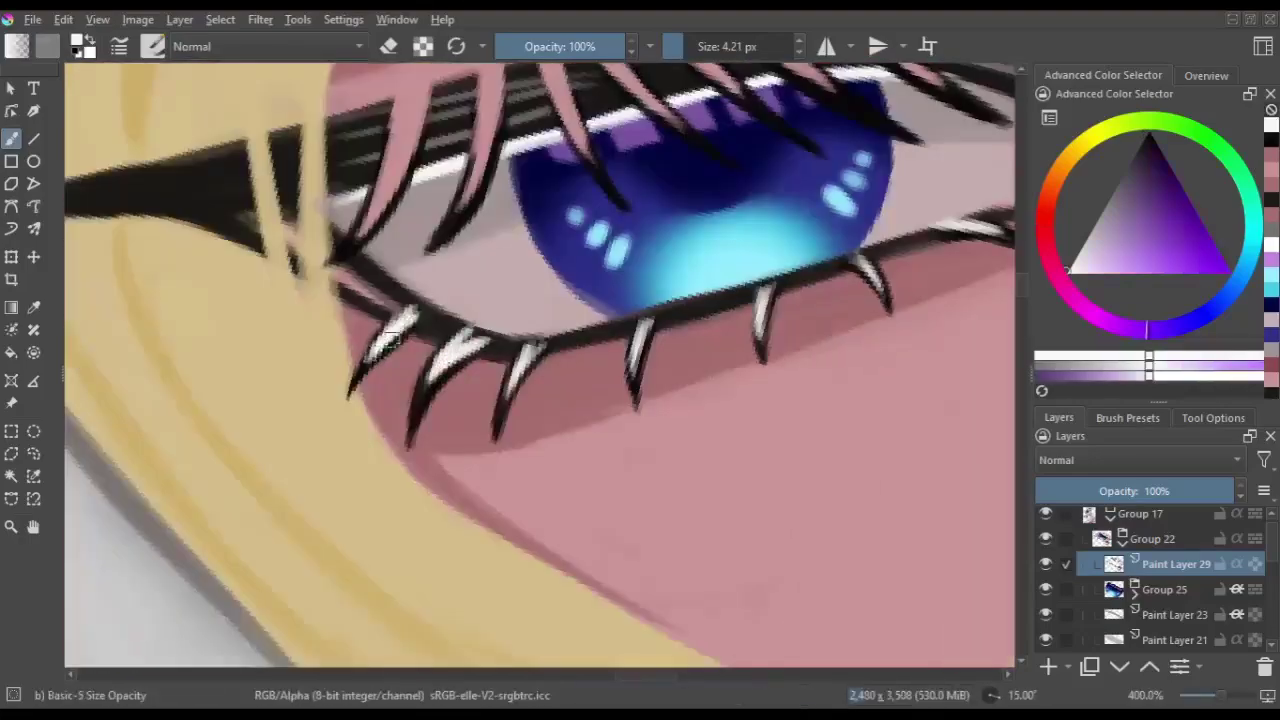
key(minus)
key(minus)
key(m)
key(Insert)
key(m)
key(plus)
key(plus)
key(plus)
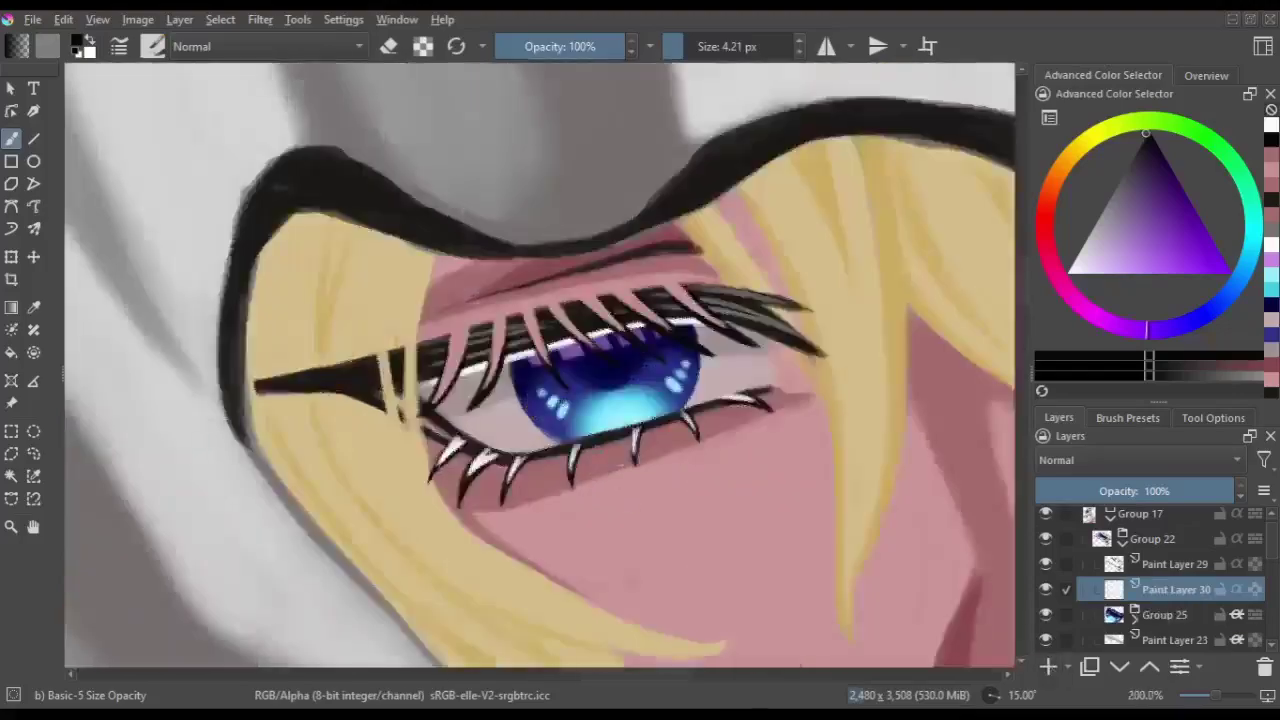
key(ctrl+bracketright)
key(ctrl+bracketright)
key(ctrl+bracketright)
- Move Paint Layer 30 above Paint Layer 29 and add white lower-lash highlights
key(ctrl+Page_Up)
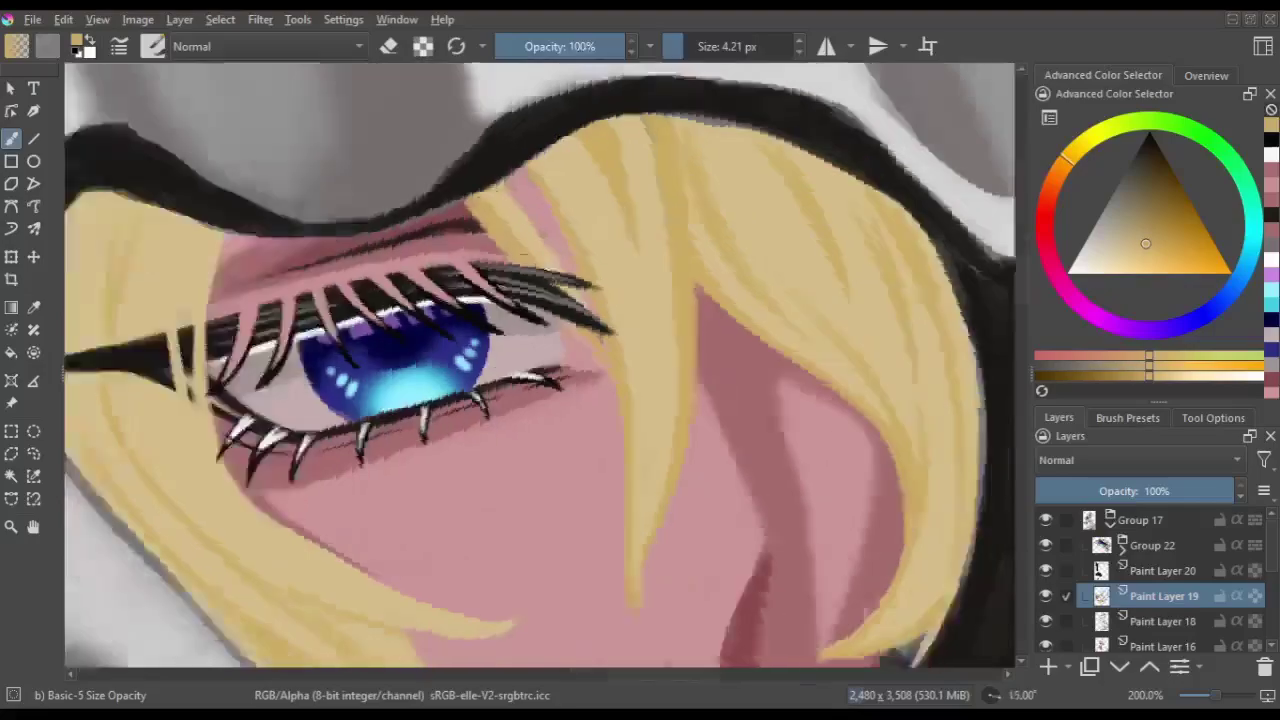
key(ctrl+bracketright)
key(e)
key(ctrl+bracketright)
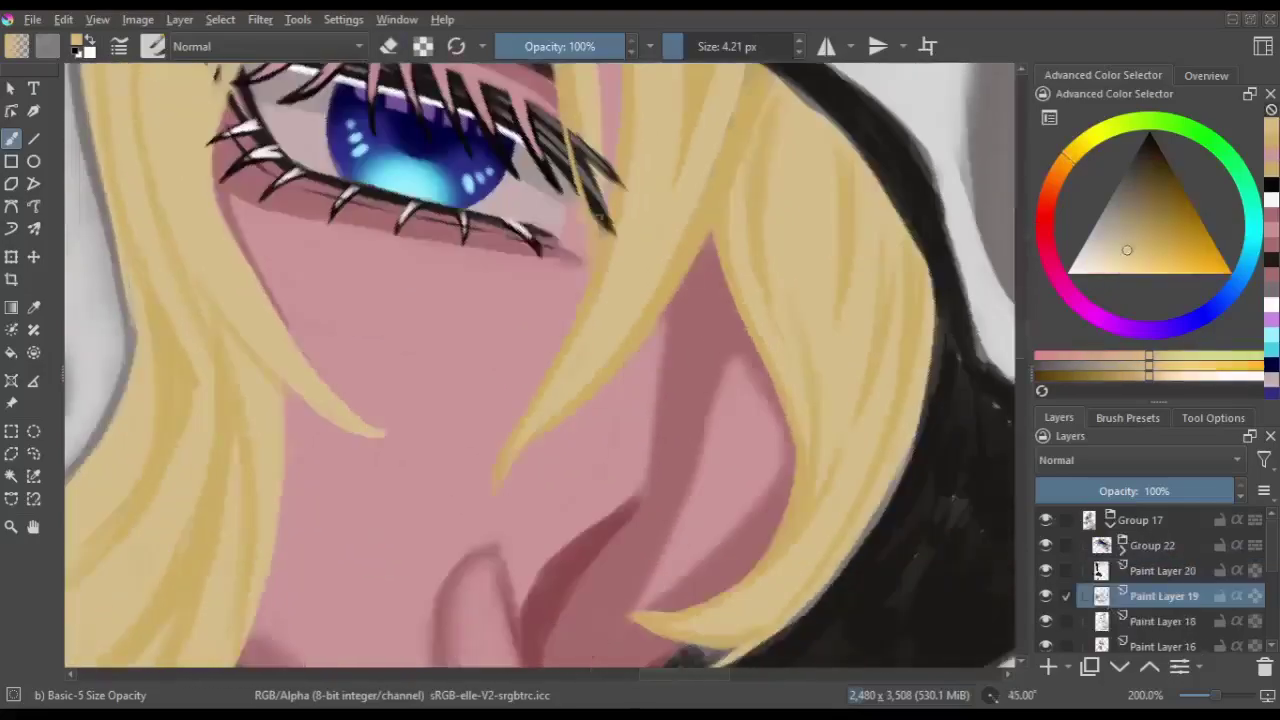
drag(623, 182, 643, 62)
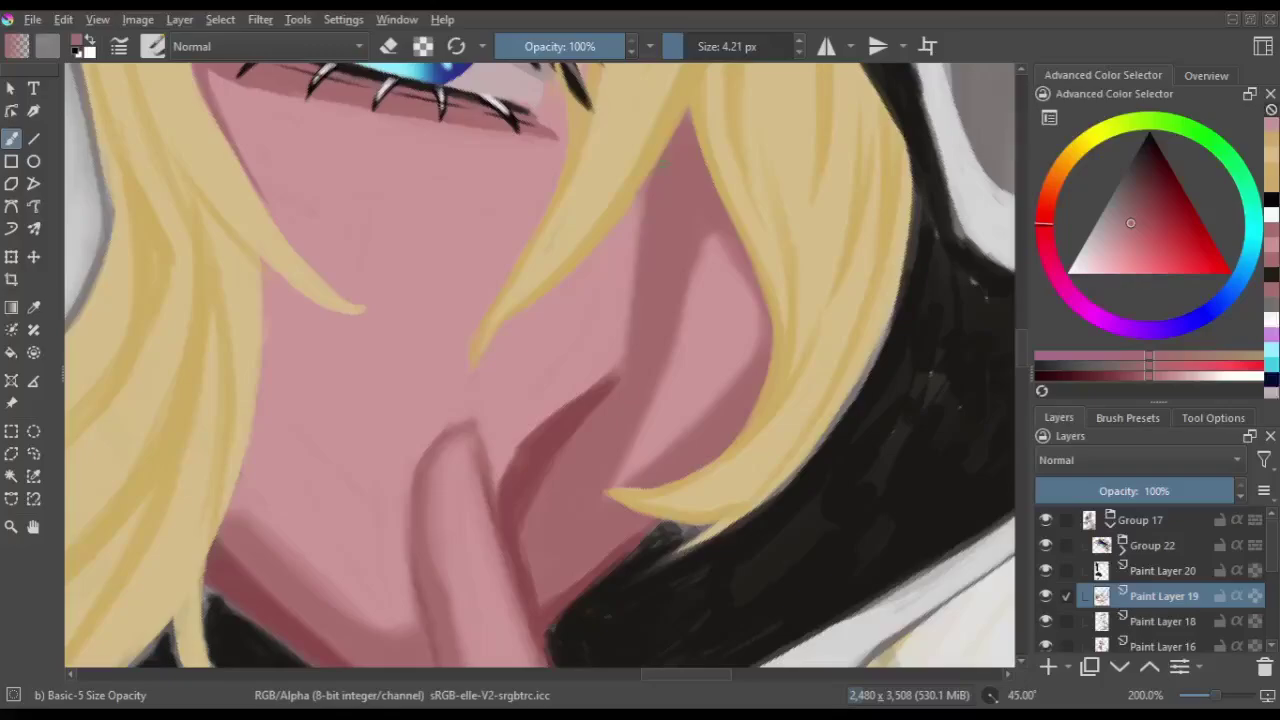
drag(495, 165, 680, 305)
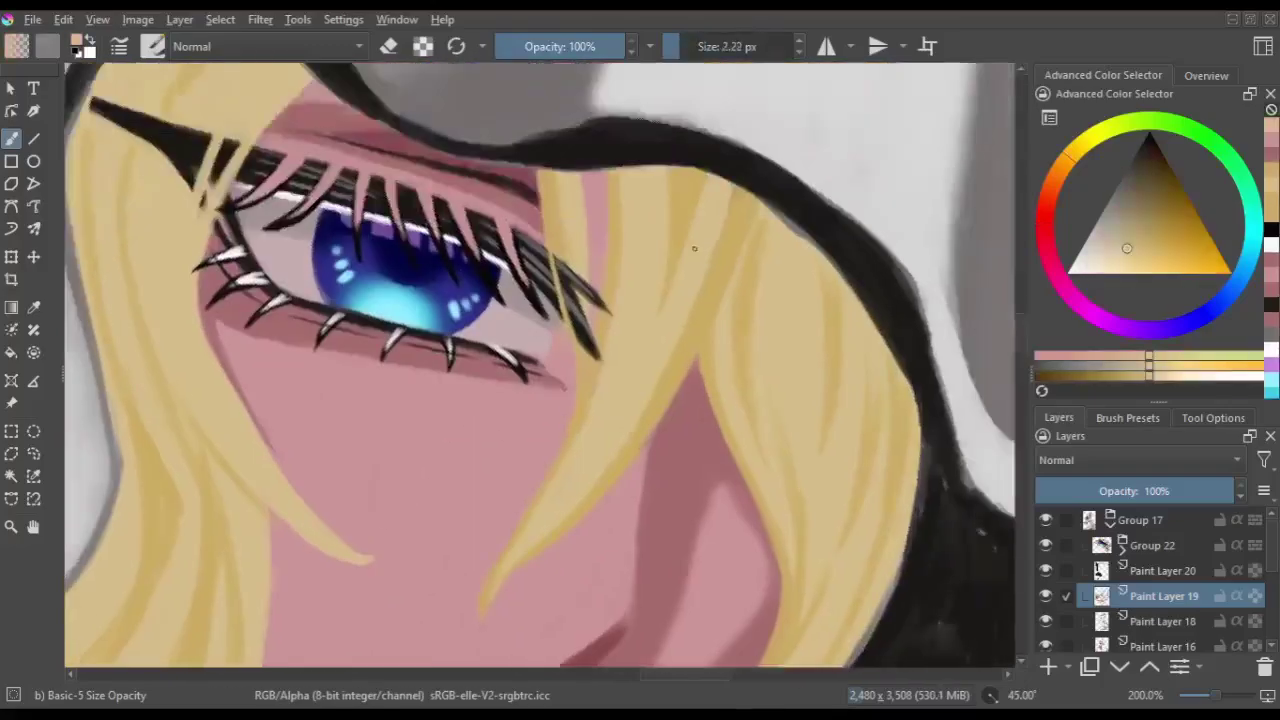
- Add Paint Layer 31, check the figure mirrored, and undo the upper-wing yellow highlights
key(Insert)
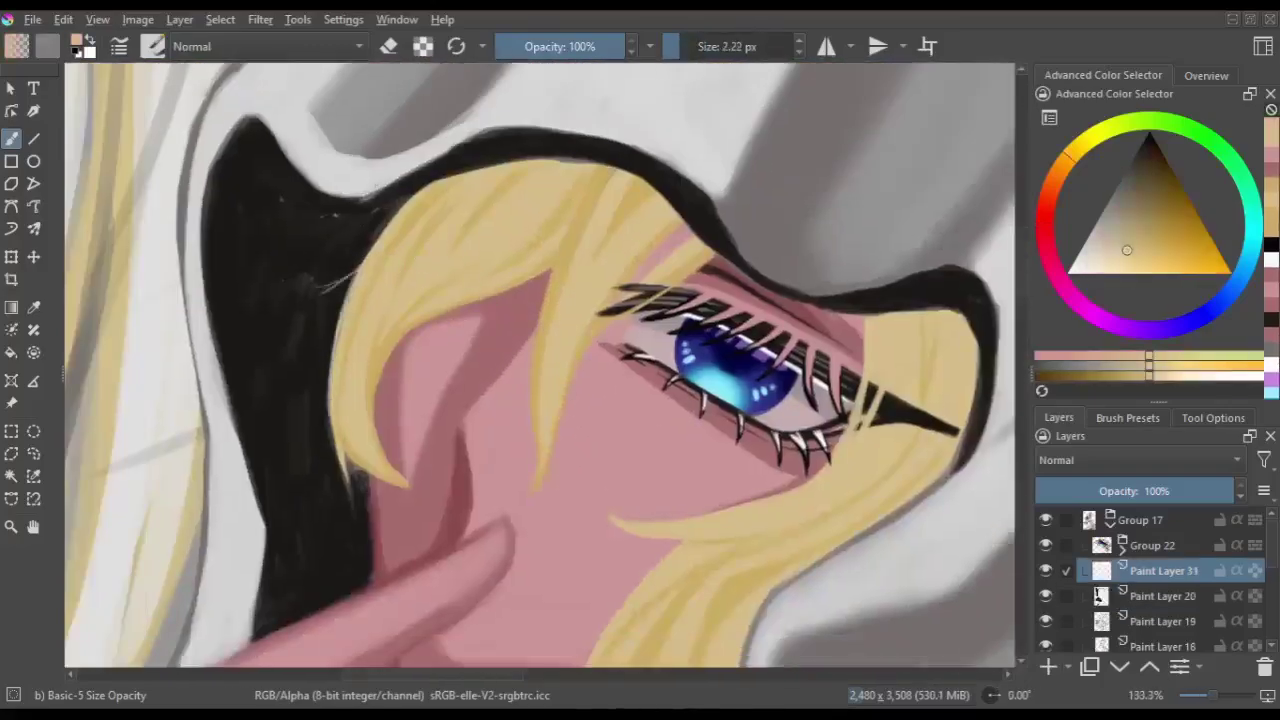
key(4)
key(4)
key(4)
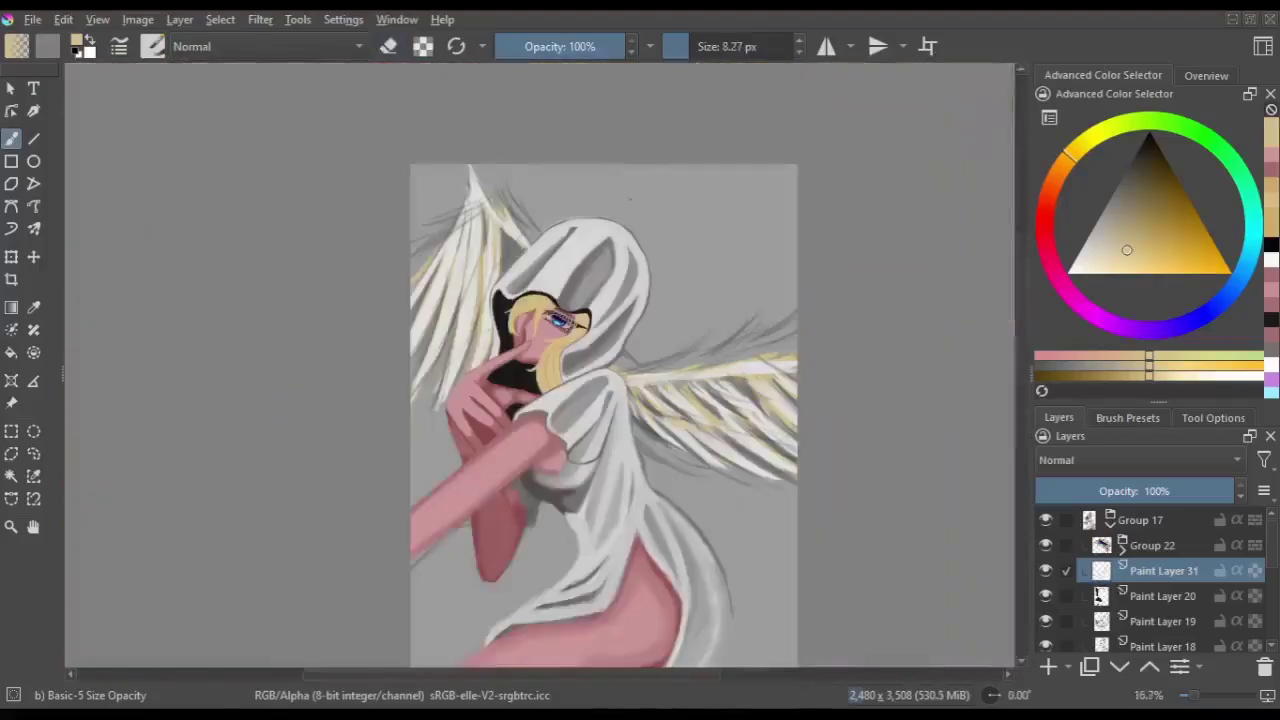
key(m)
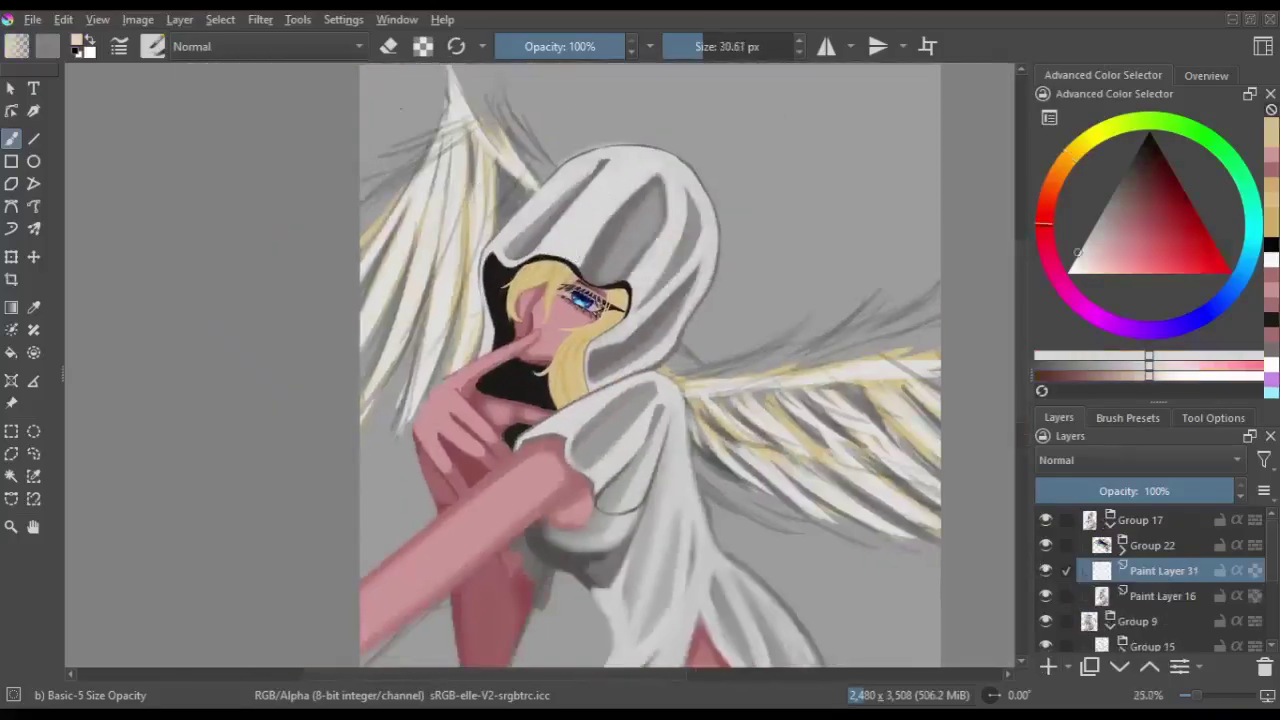
key(m)
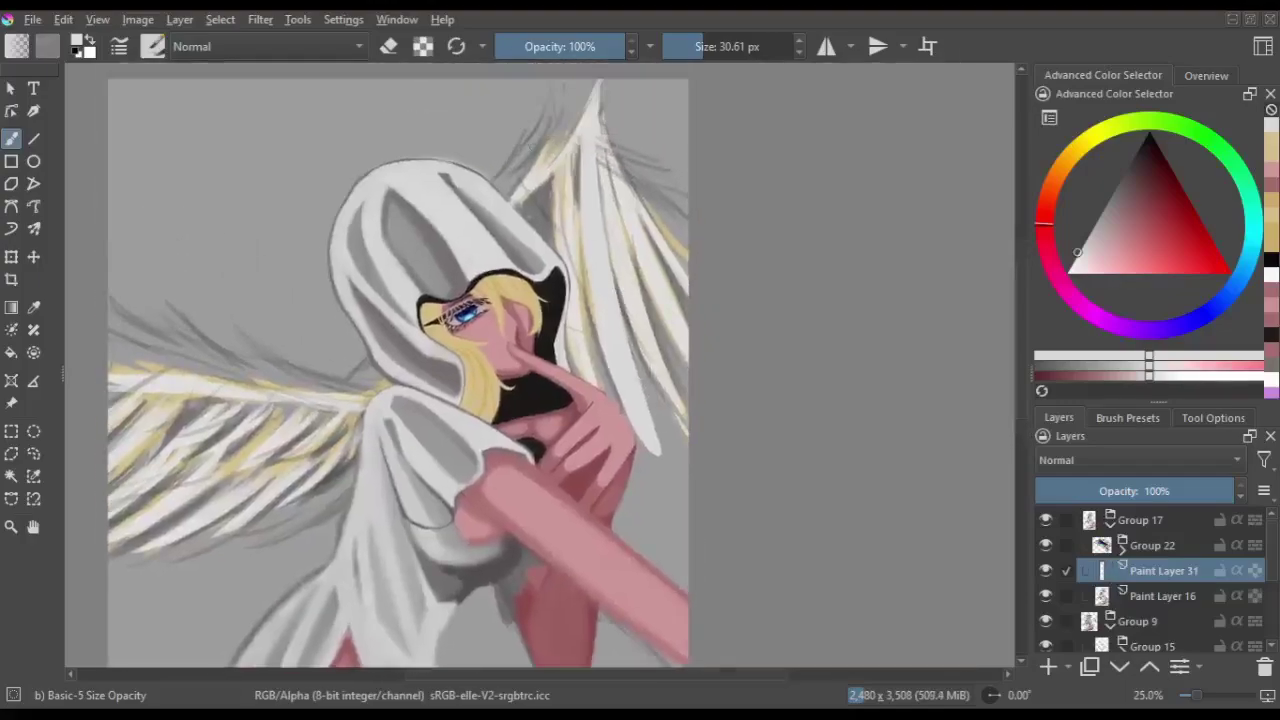
key(m)
drag(505, 110, 565, 148)
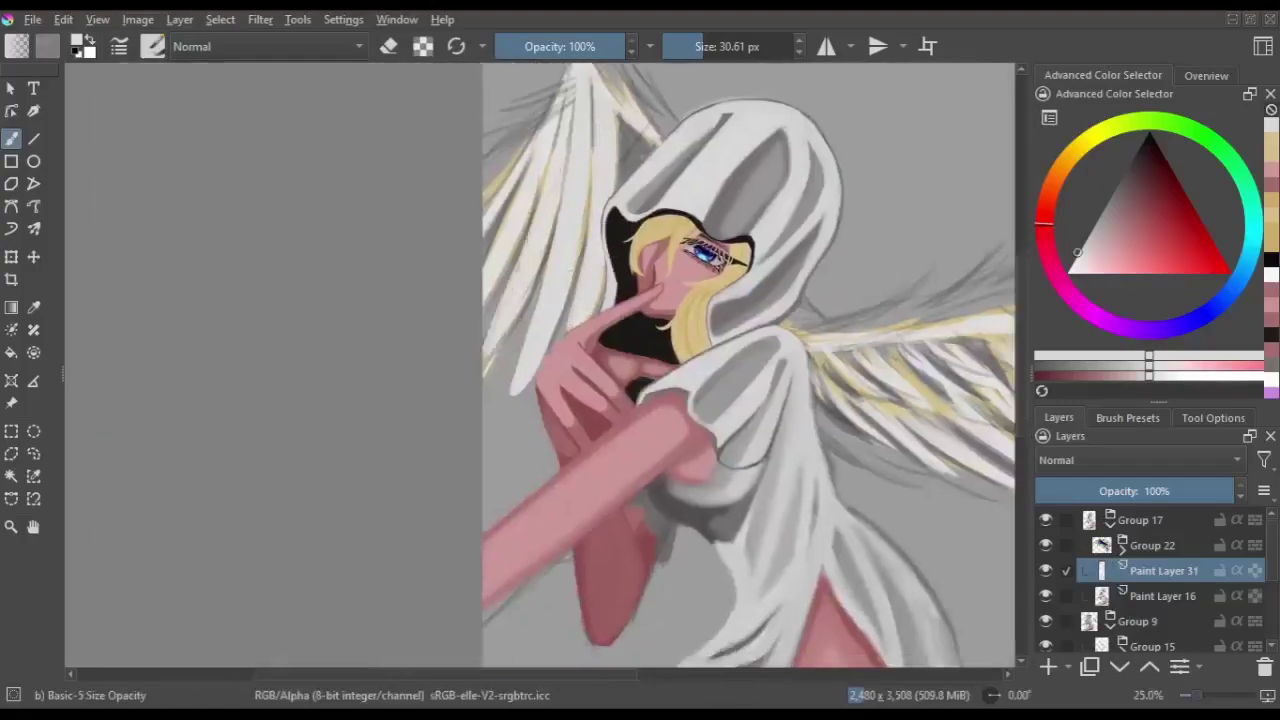
key(m)
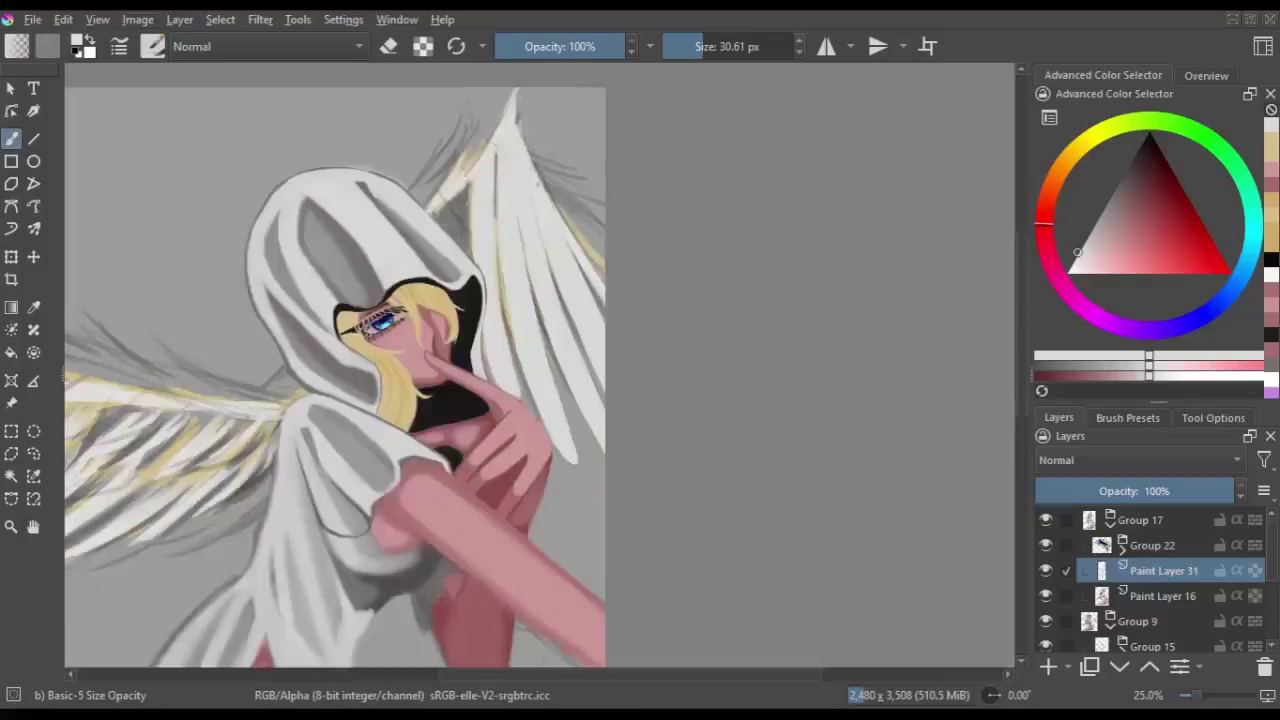
key(ctrl+z)
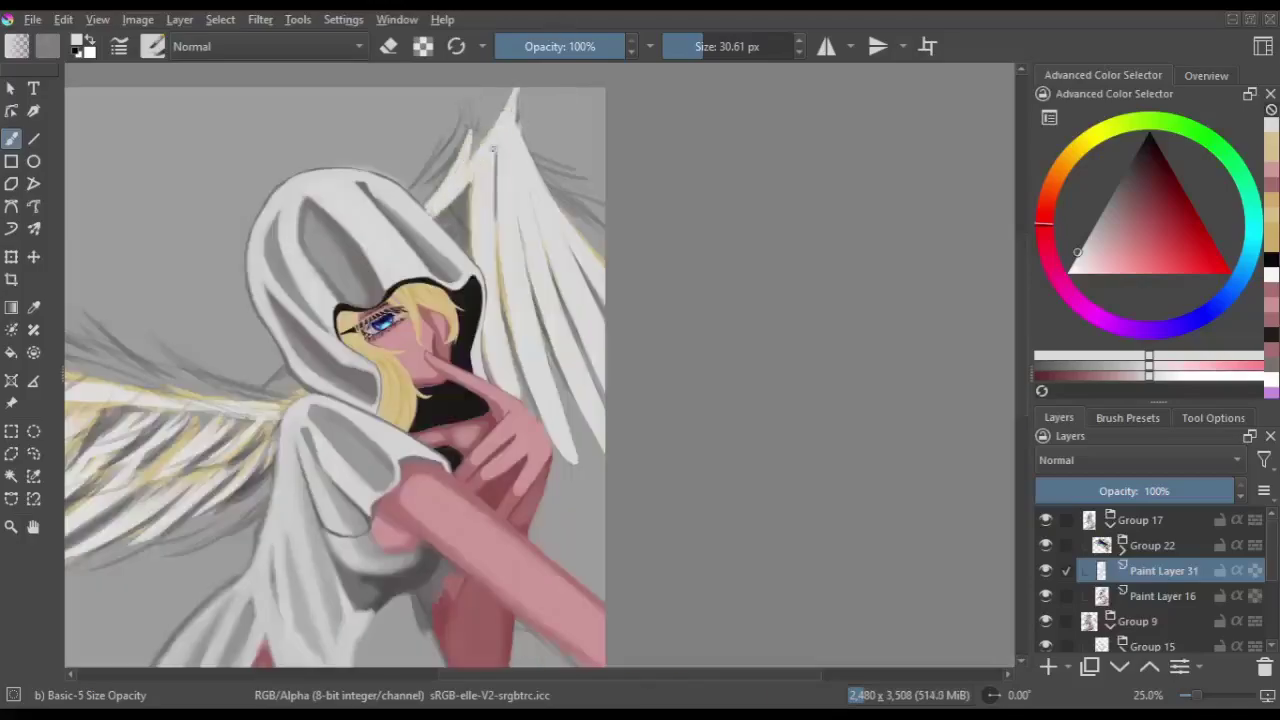
key(m)
key(m)
key(m)
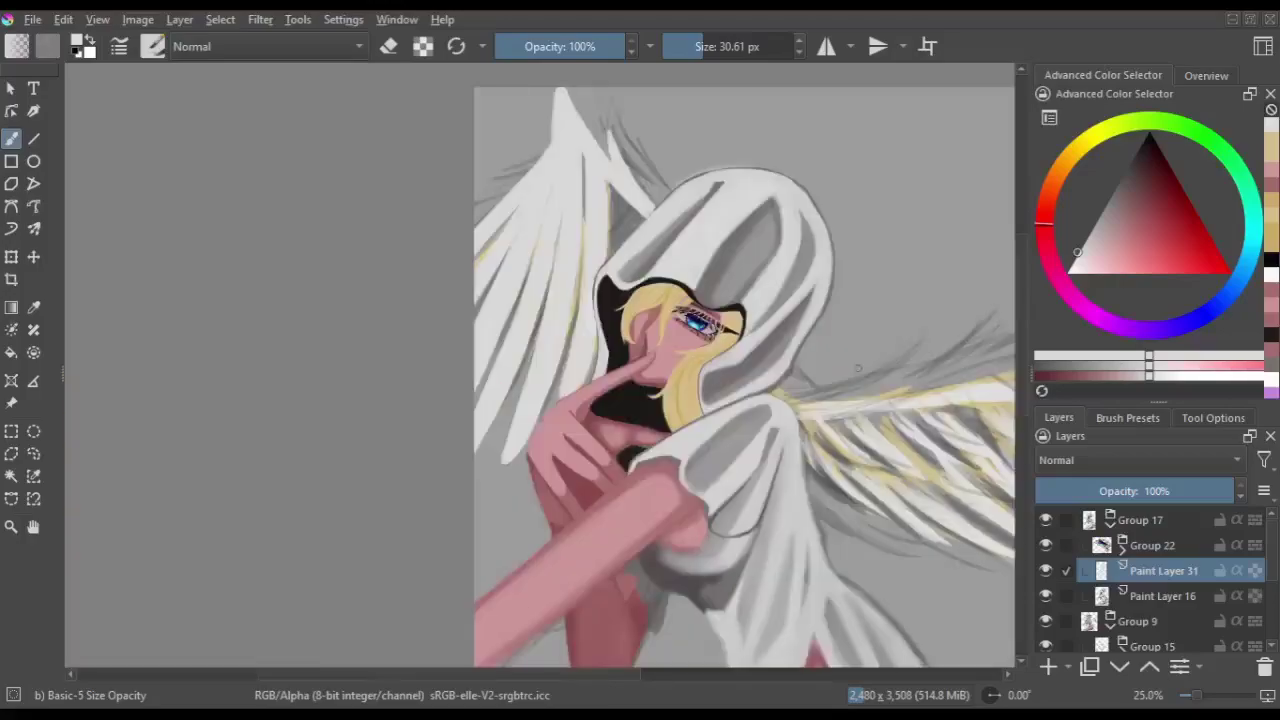
- Stroke pale lavender-grey along the white wing's inner edge, mirroring to compare wings
drag(491, 439, 551, 289)
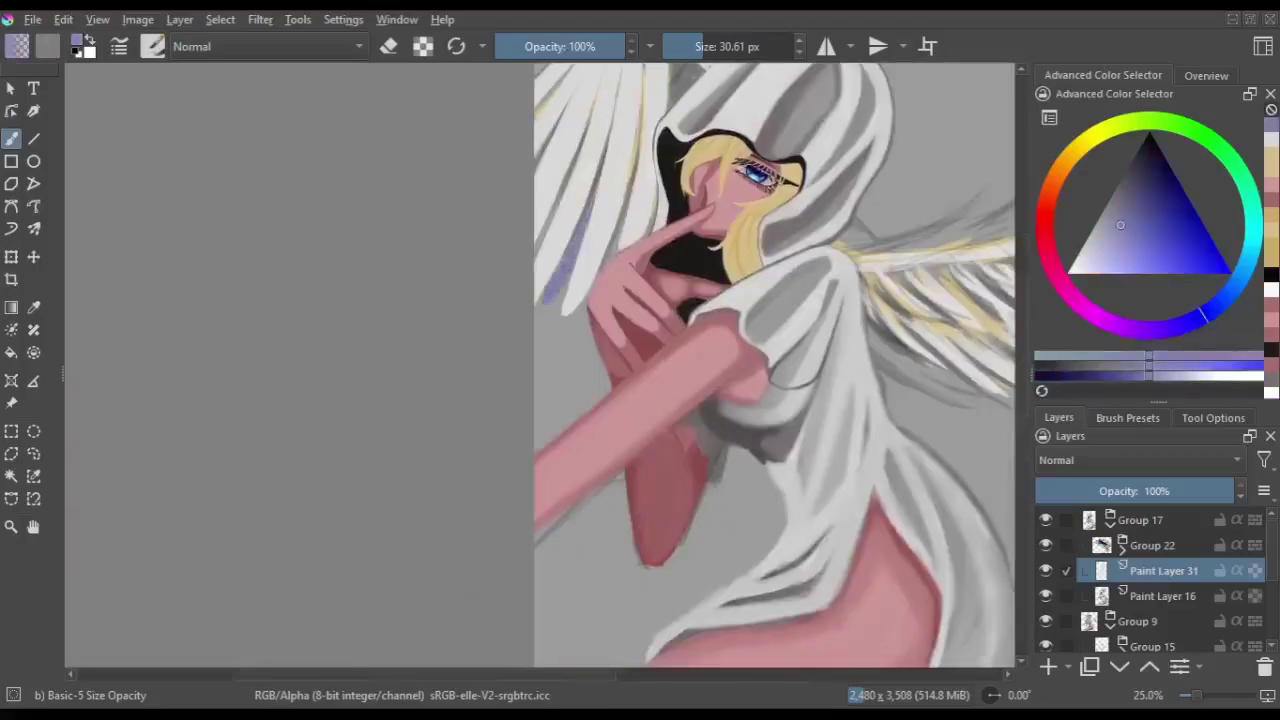
drag(592, 160, 549, 284)
ctrl+click(549, 284)
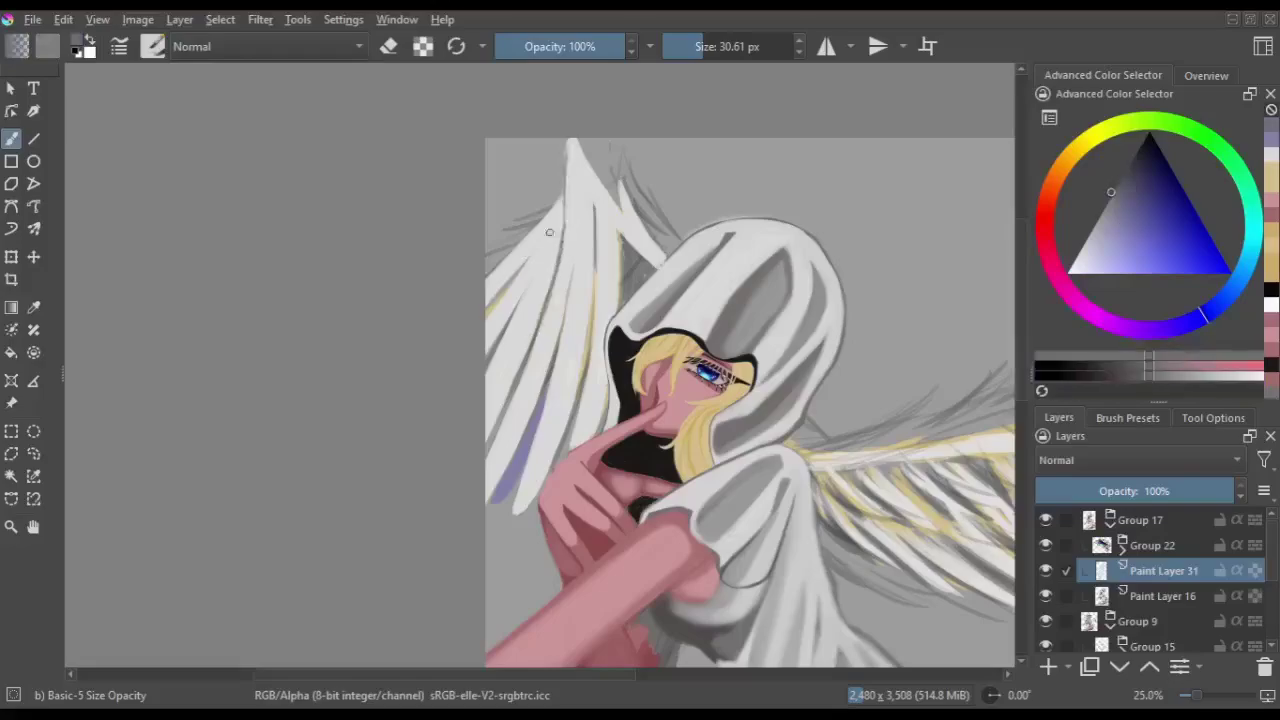
key(m)
drag(511, 175, 523, 145)
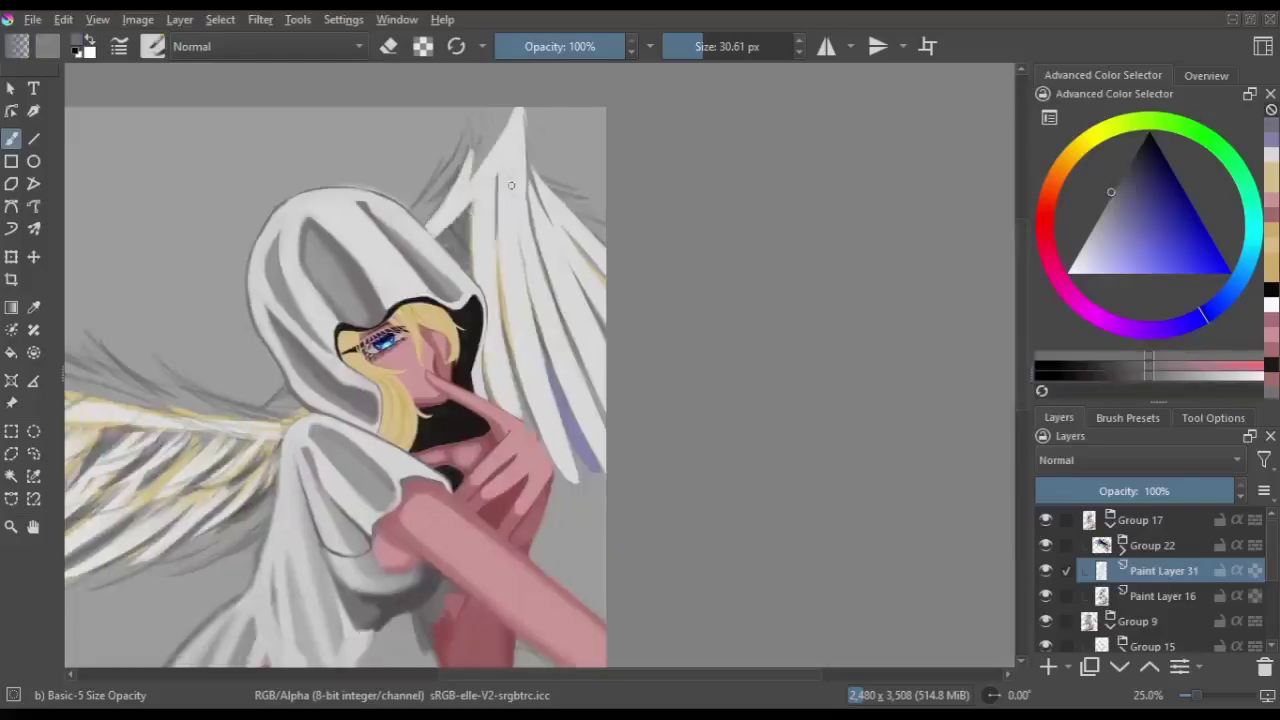
key(m)
ctrl+click(617, 240)
key(m)
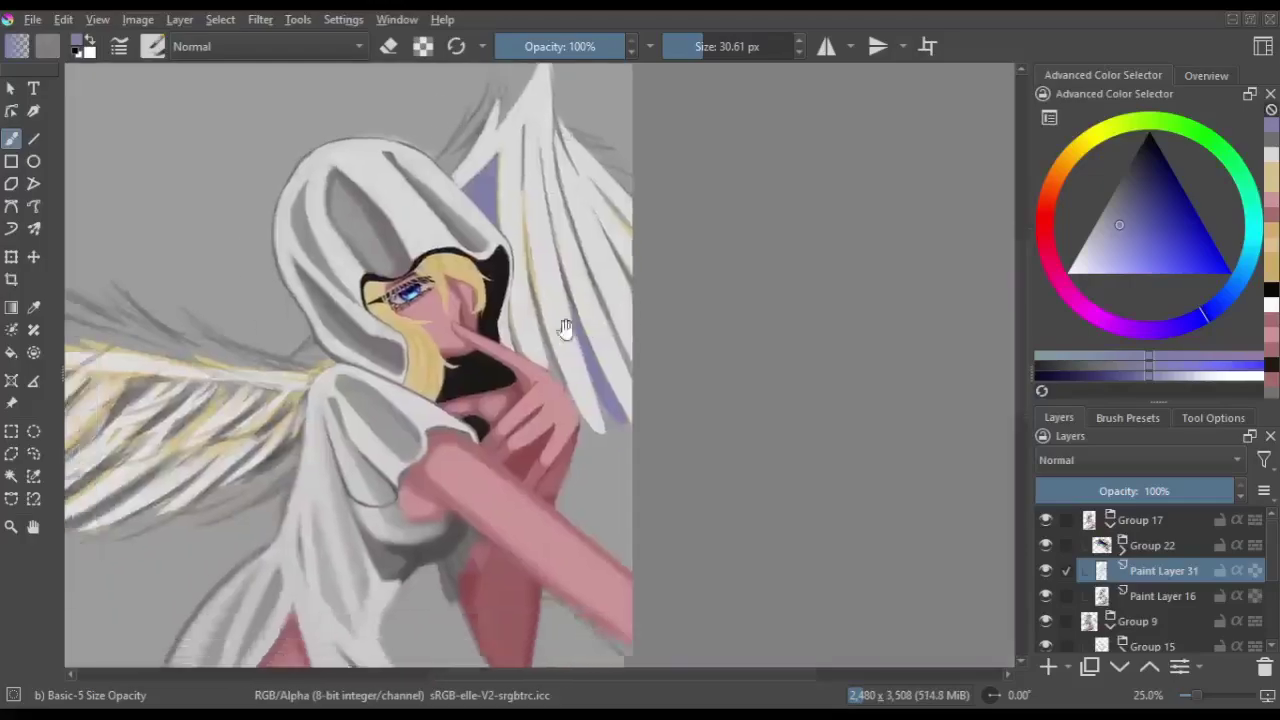
ctrl+click(528, 192)
key(m)
key(m)
key(m)
ctrl+click(528, 192)
key(m)
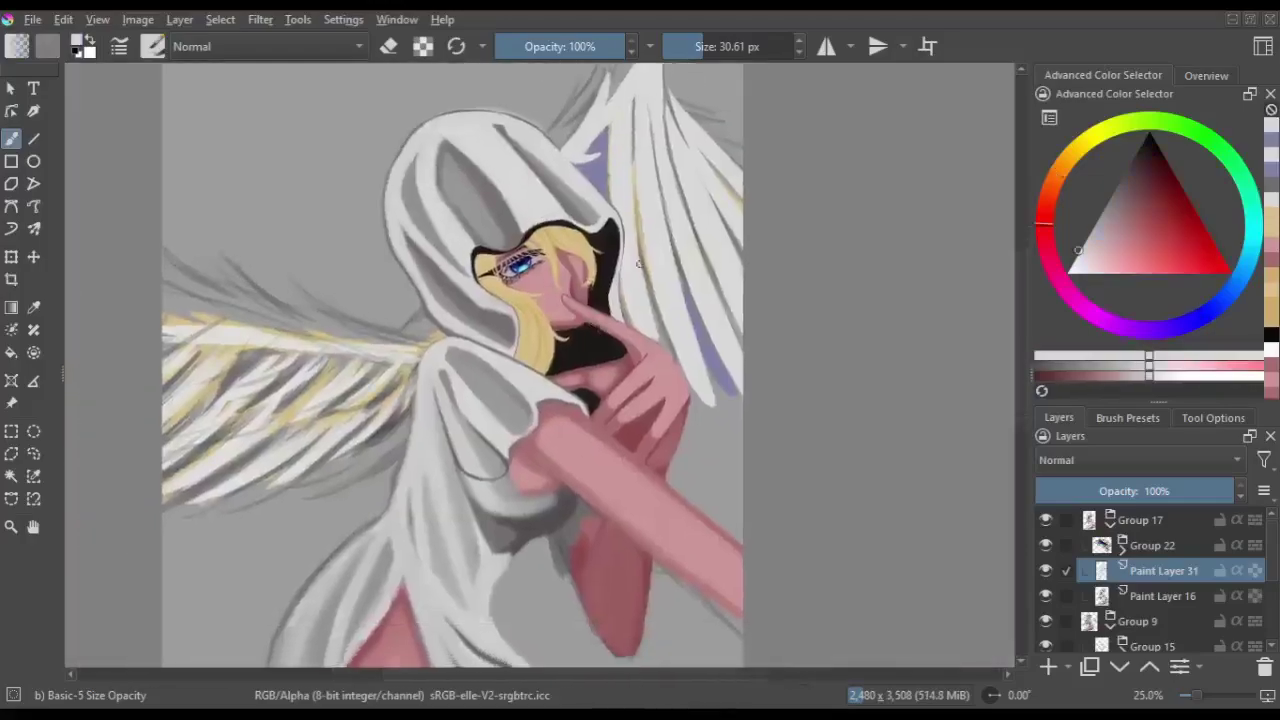
- On Paint Layer 31, tilt the canvas and paint the first grey and light strokes between the wing feathers
key(4)
key(4)
key(4)
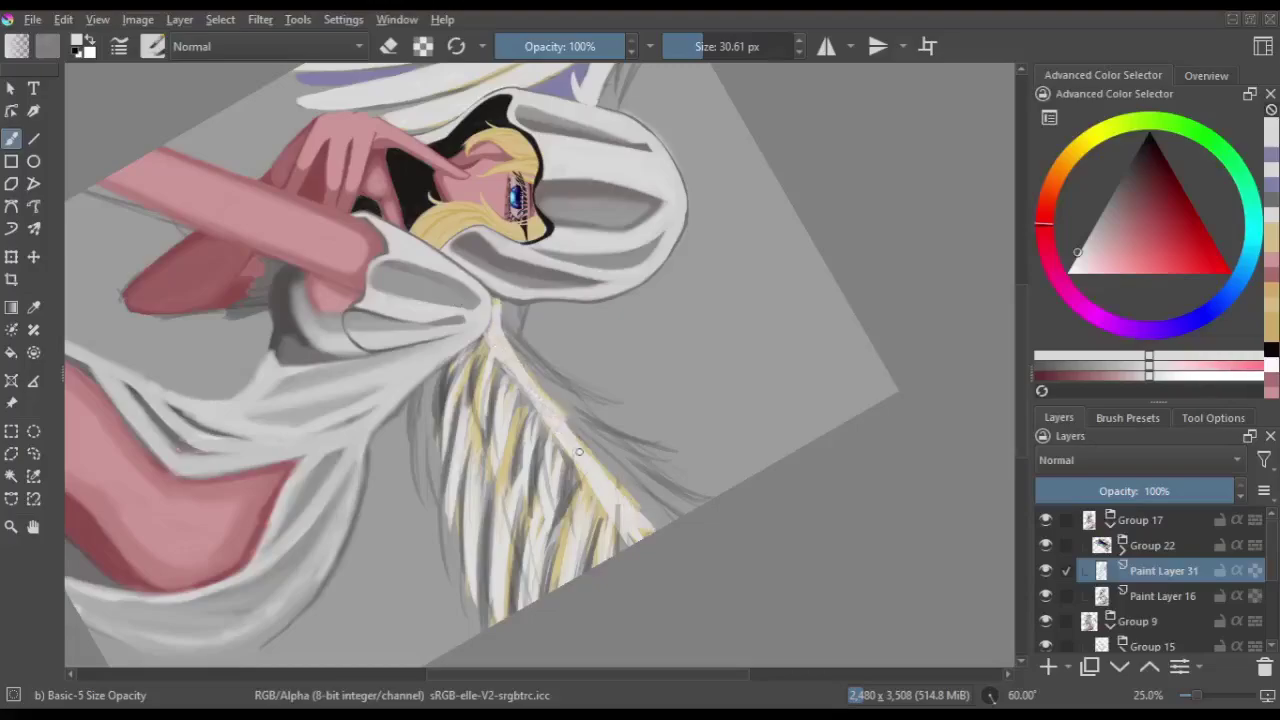
key(4)
key(4)
key(4)
key(6)
key(6)
key(6)
scroll(1110, 540, down, 1)
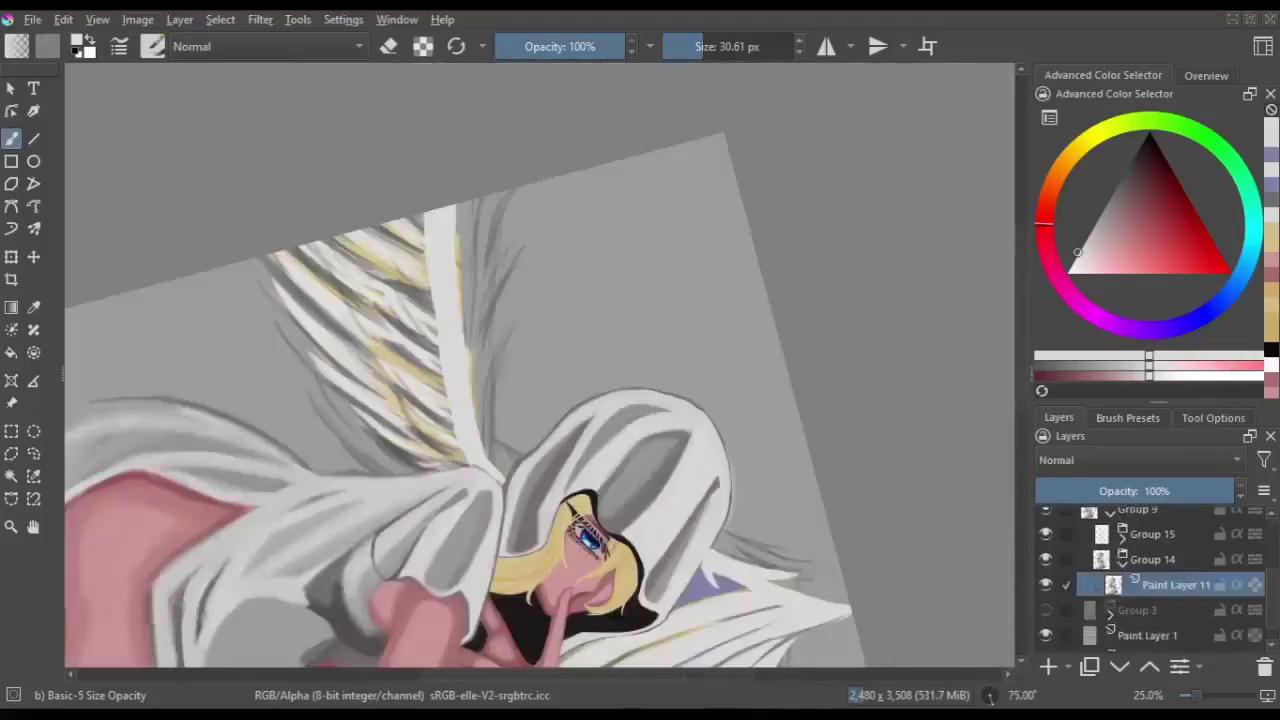
key(e)
click(1110, 540)
scroll(1110, 540, up, 1)
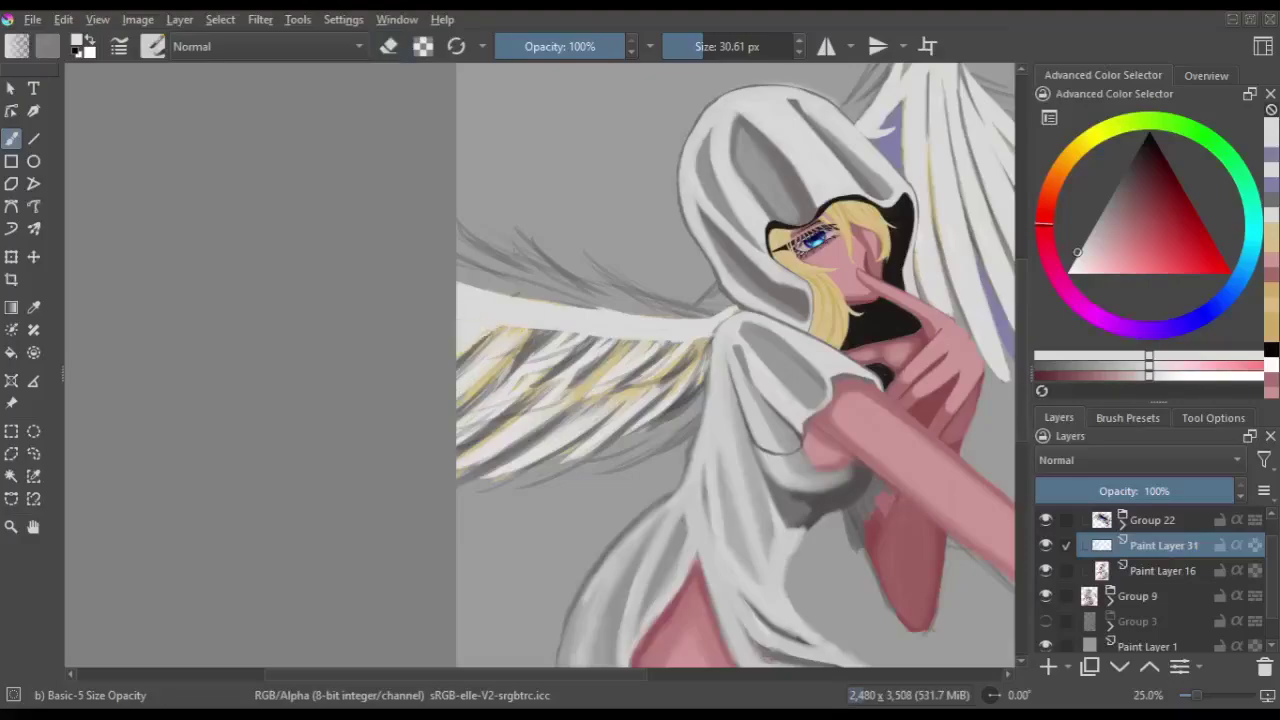
key(m)
key(m)
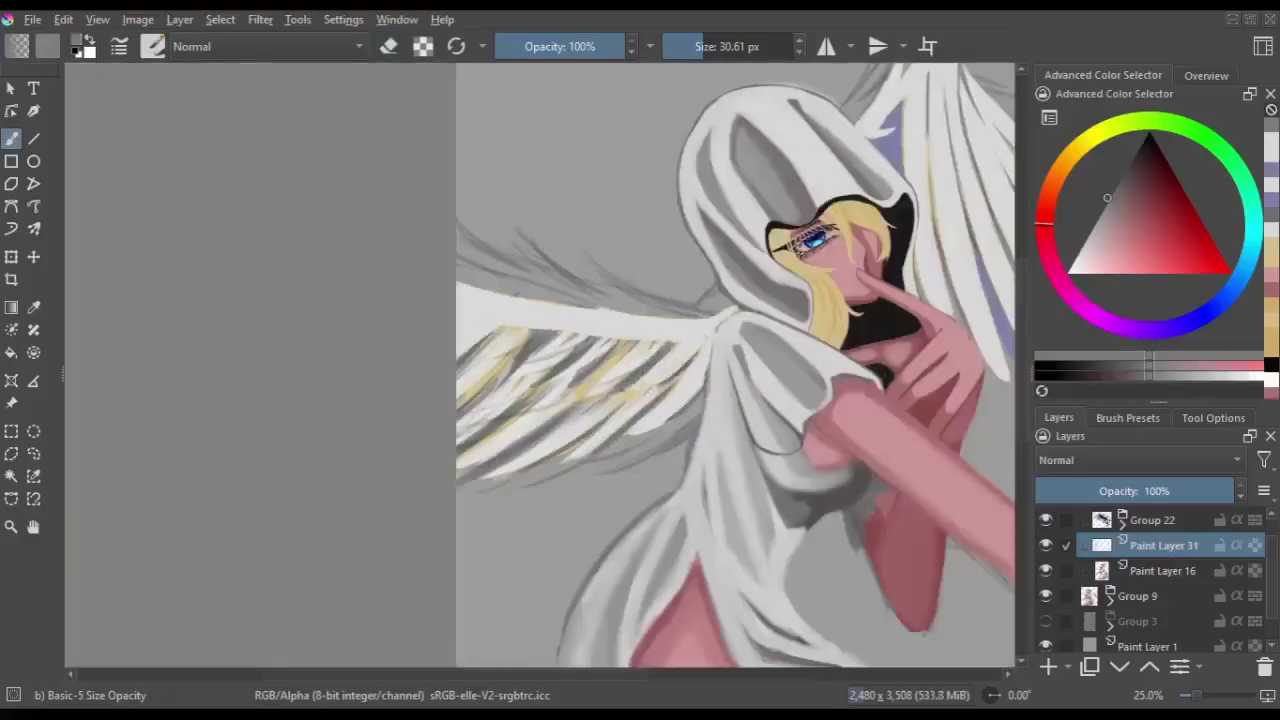
key(m)
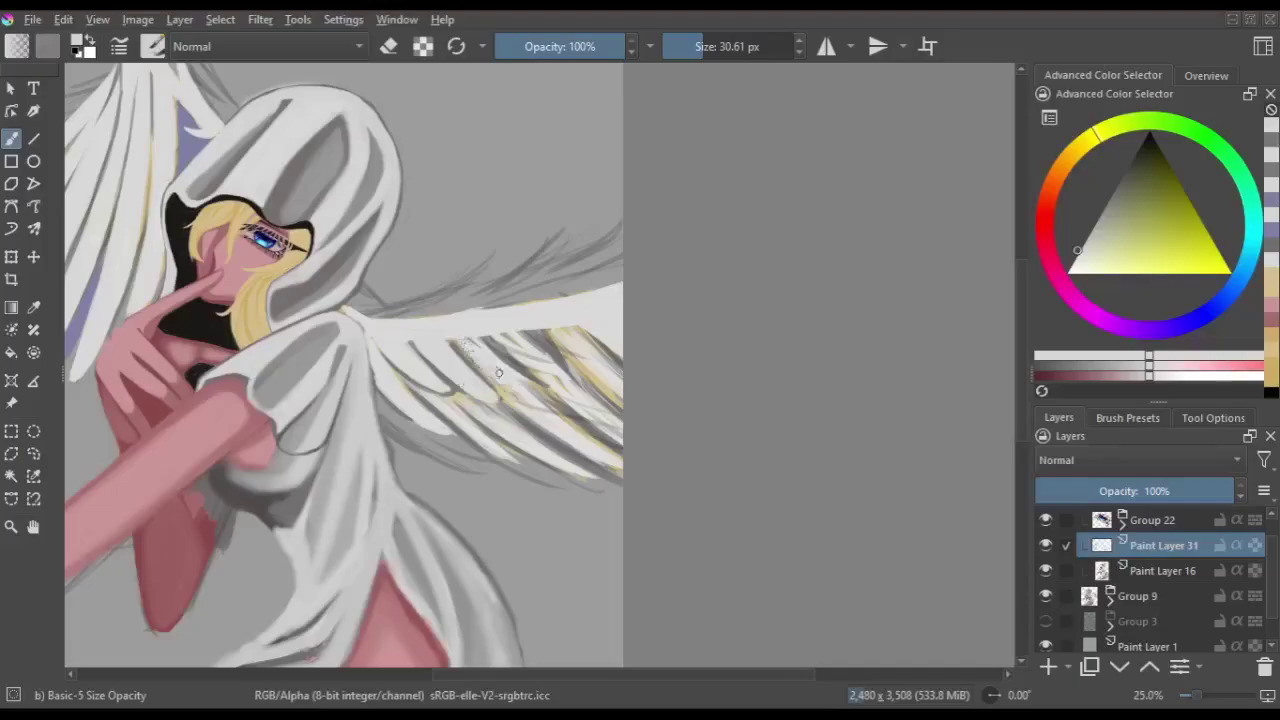
key(m)
key(4)
key(4)
key(4)
drag(565, 330, 575, 440)
drag(540, 390, 580, 440)
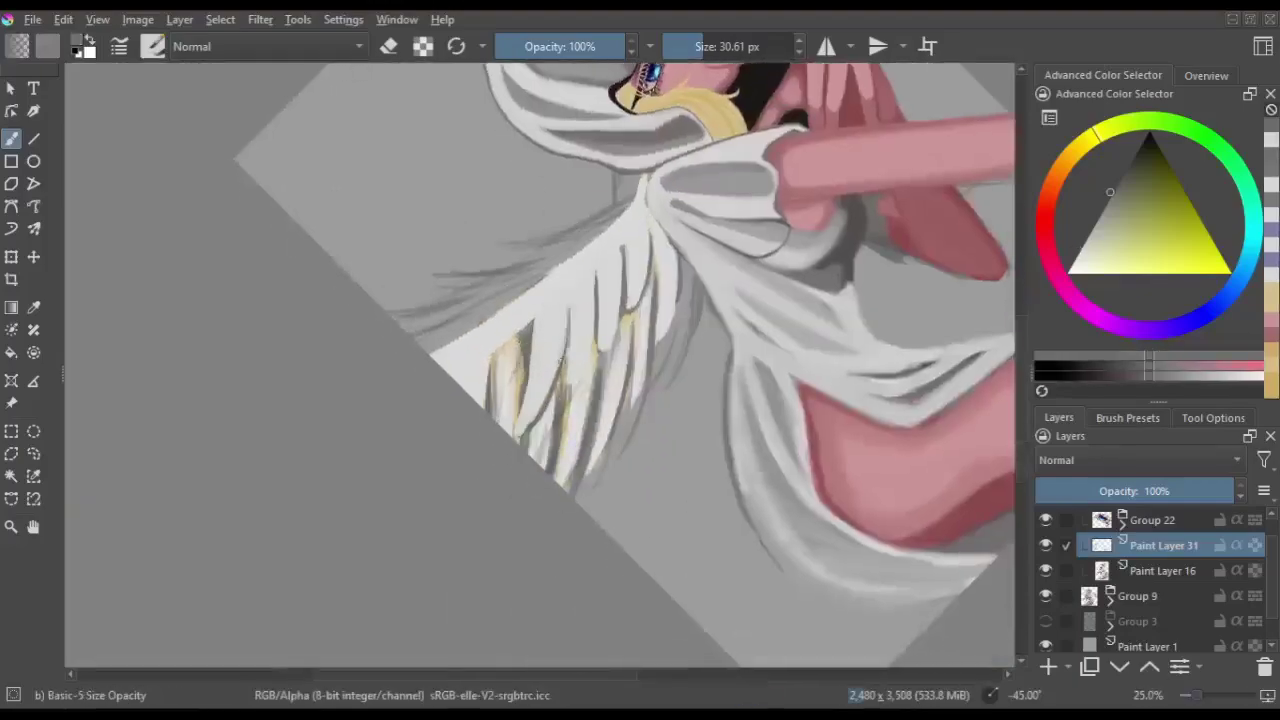
- Add more grey separating strokes and refine the feather edges, checking them in mirrored view
key(m)
drag(515, 300, 495, 395)
key(m)
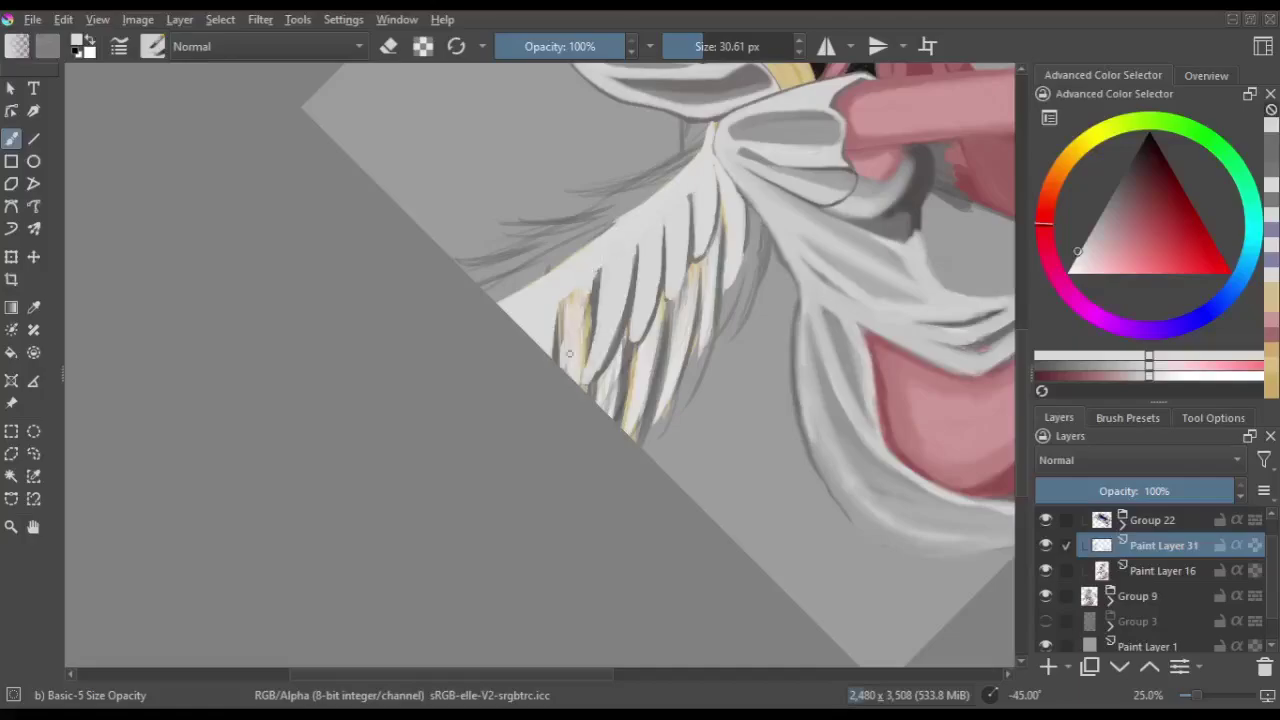
drag(615, 350, 630, 405)
drag(595, 280, 570, 385)
drag(600, 322, 588, 375)
key(m)
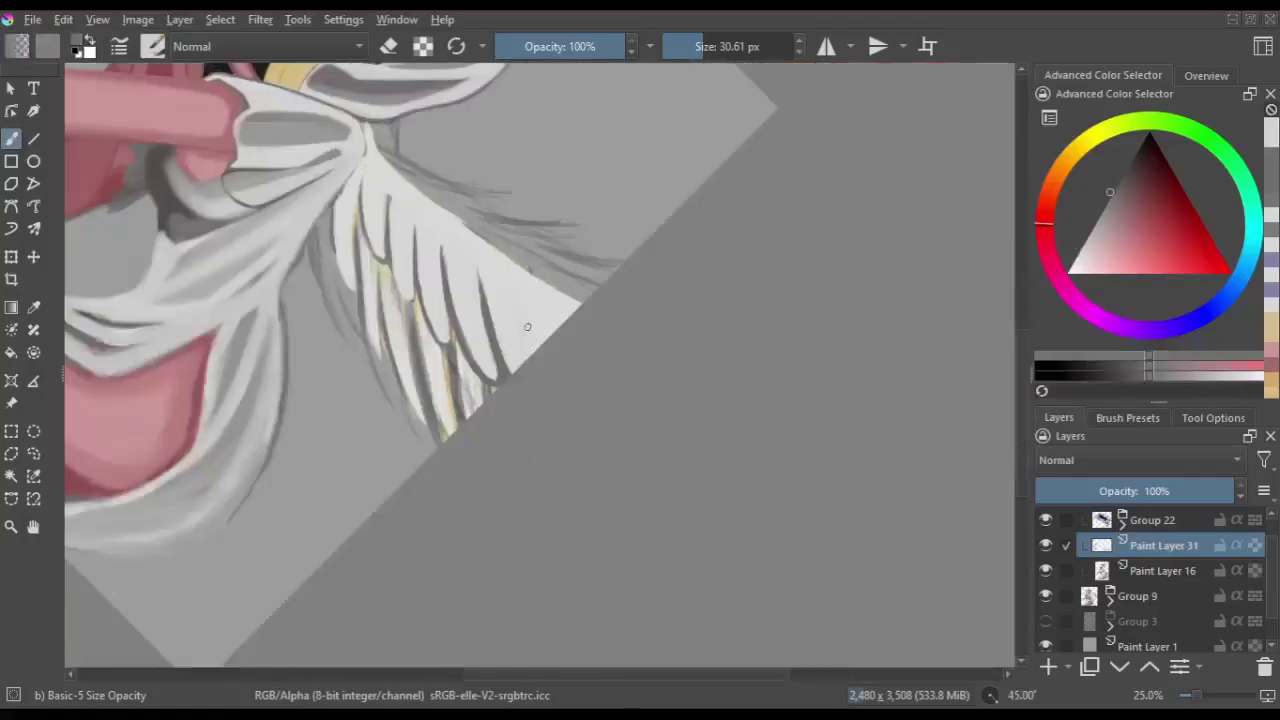
key(m)
- Brighten the feathers with light strokes, switching to a lighter grey for the last one
drag(655, 310, 605, 390)
drag(595, 275, 580, 385)
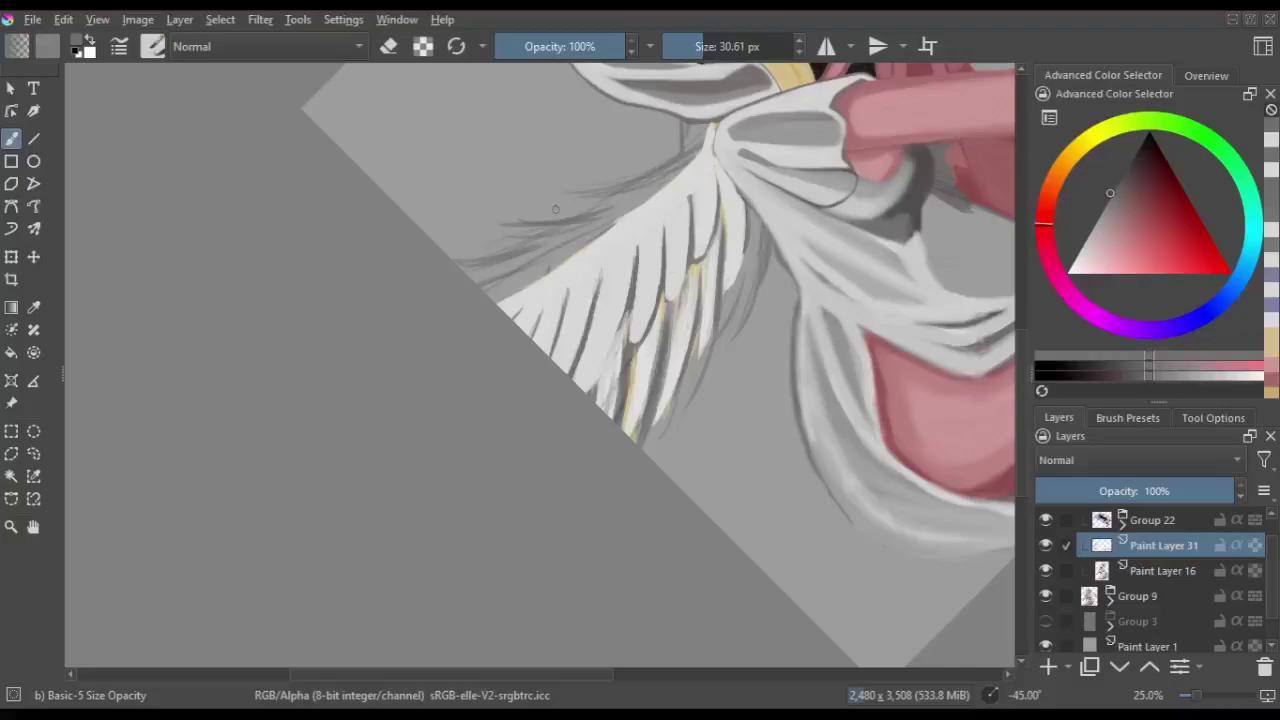
key(m)
drag(500, 405, 482, 460)
drag(440, 350, 432, 450)
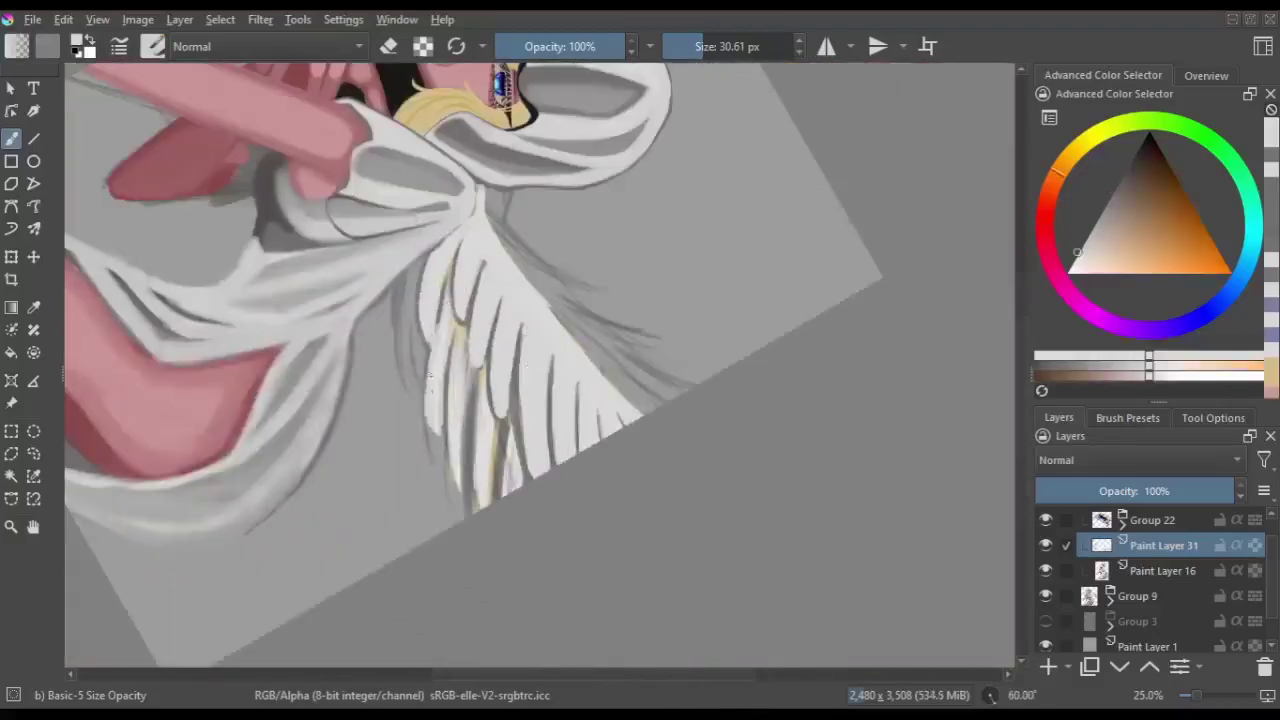
ctrl+click(462, 335)
drag(464, 332, 453, 440)
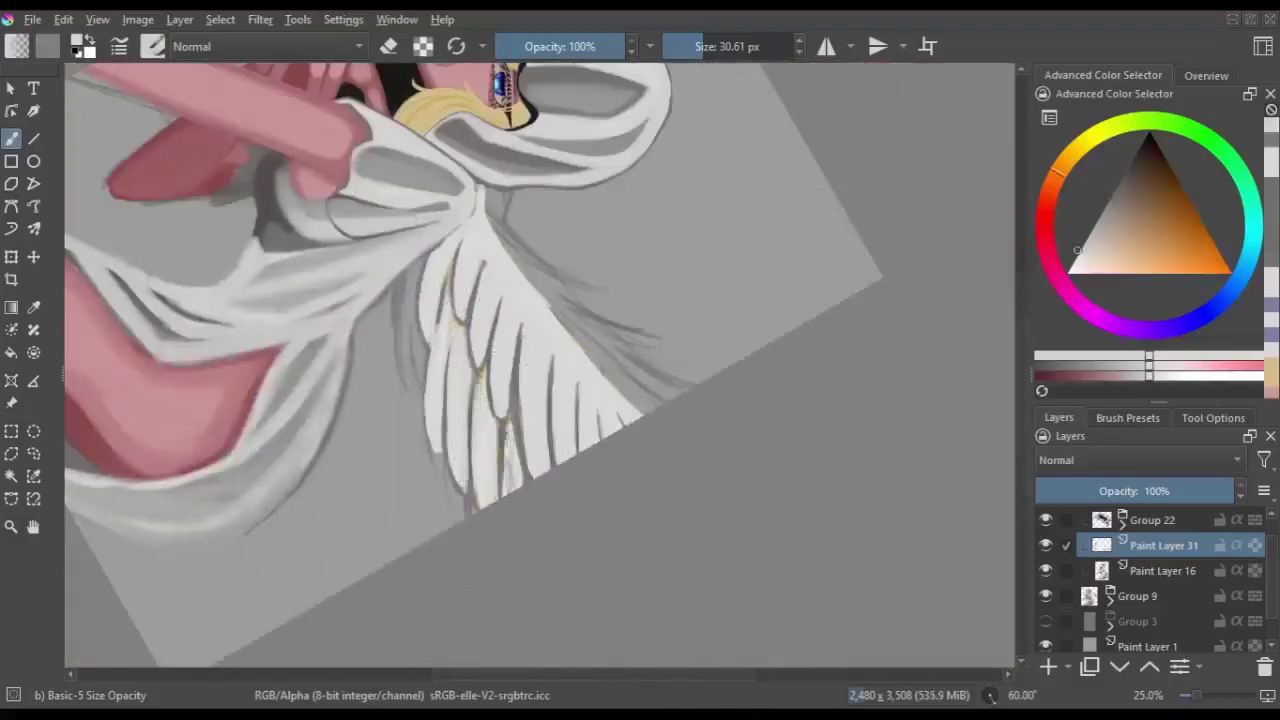
- Mirror, rotate and pan the view to review the whole figure upright
key(m)
key(5)
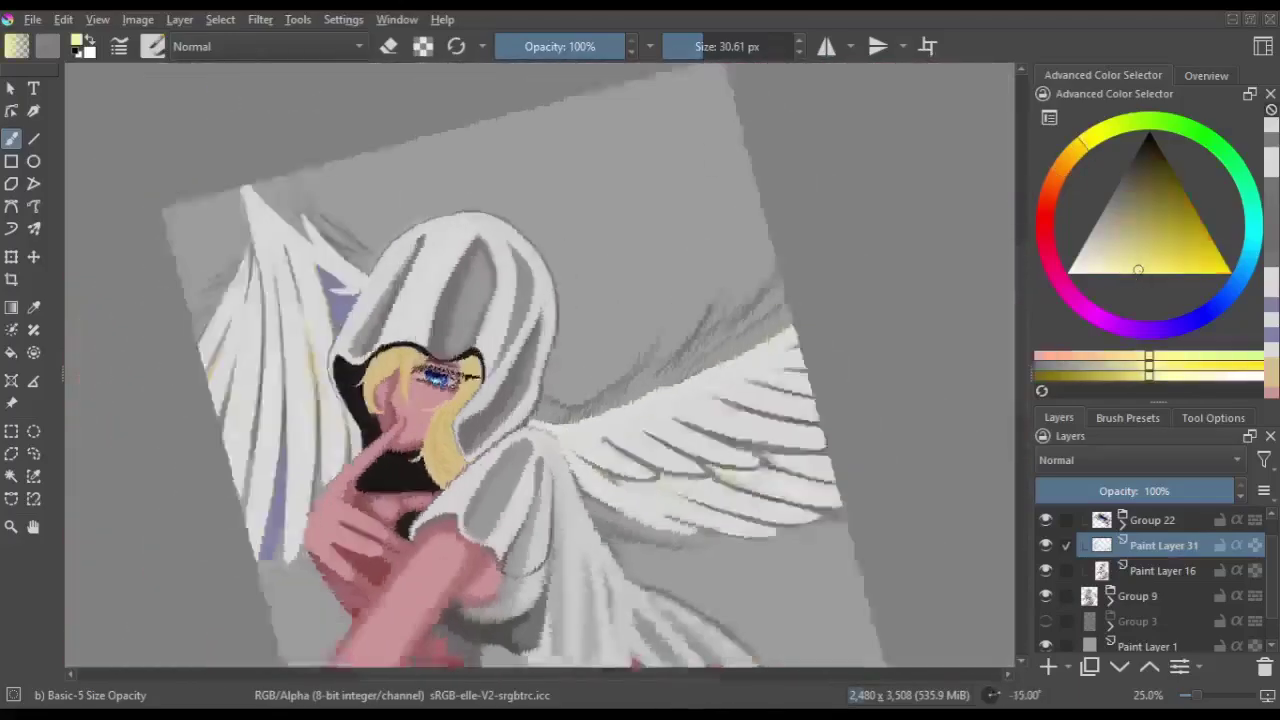
key(m)
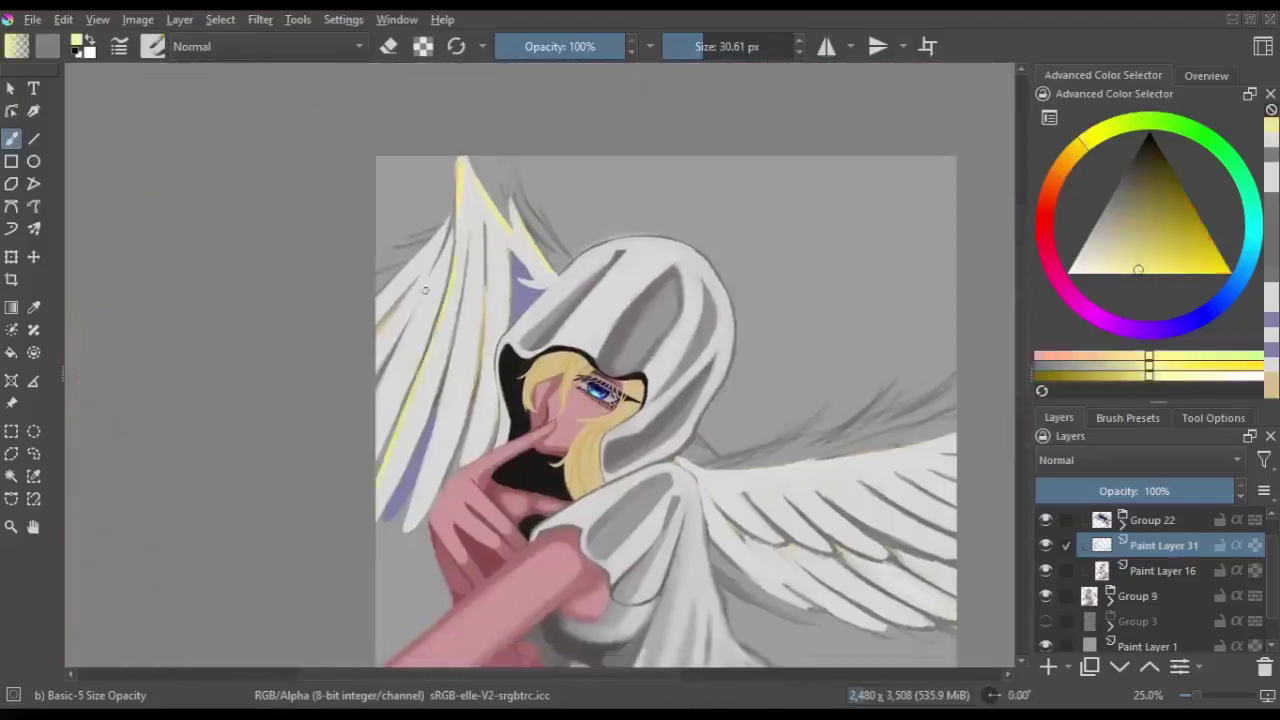
key(m)
key(m)
drag(651, 475, 511, 310)
key(m)
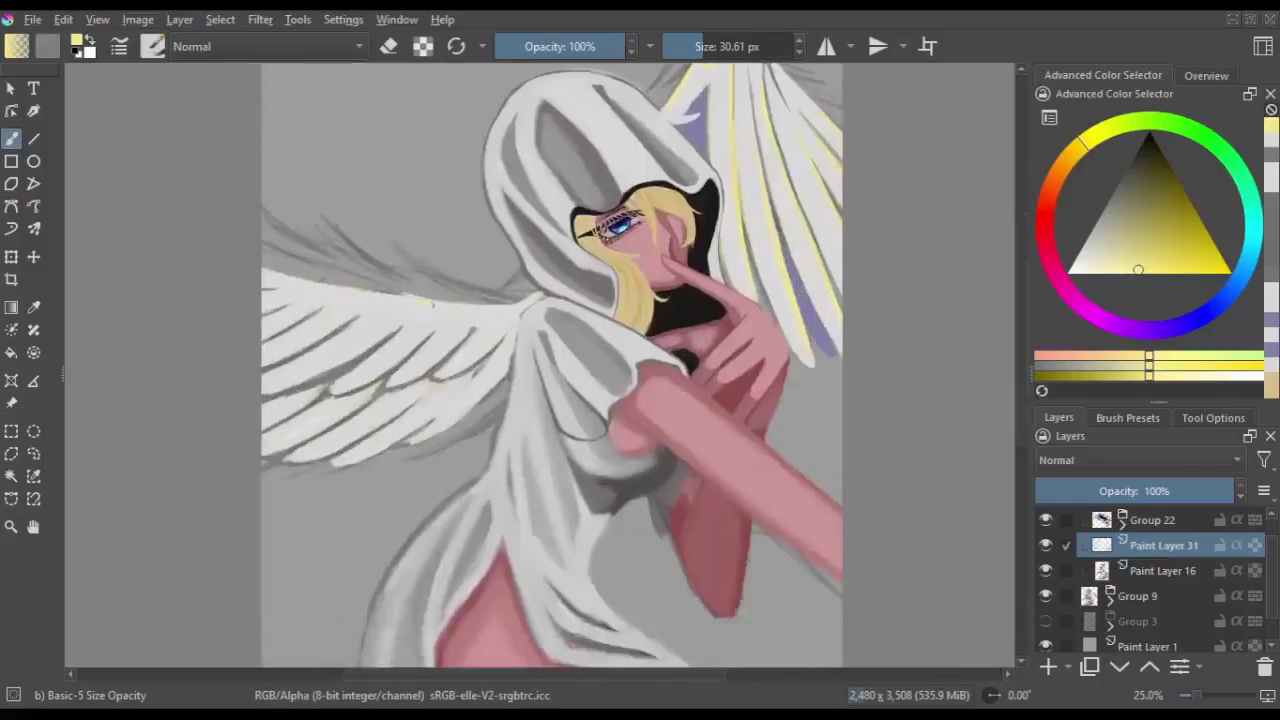
key(m)
key(4)
key(4)
key(4)
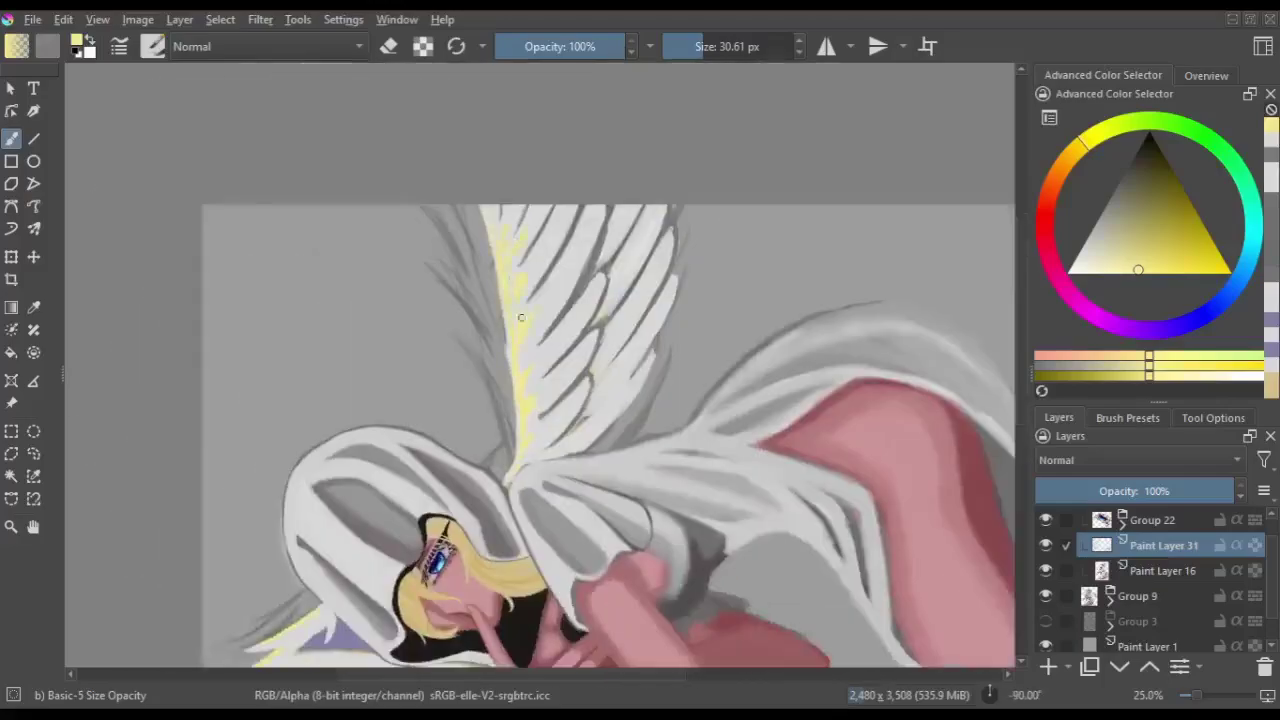
key(6)
key(6)
key(6)
key(5)
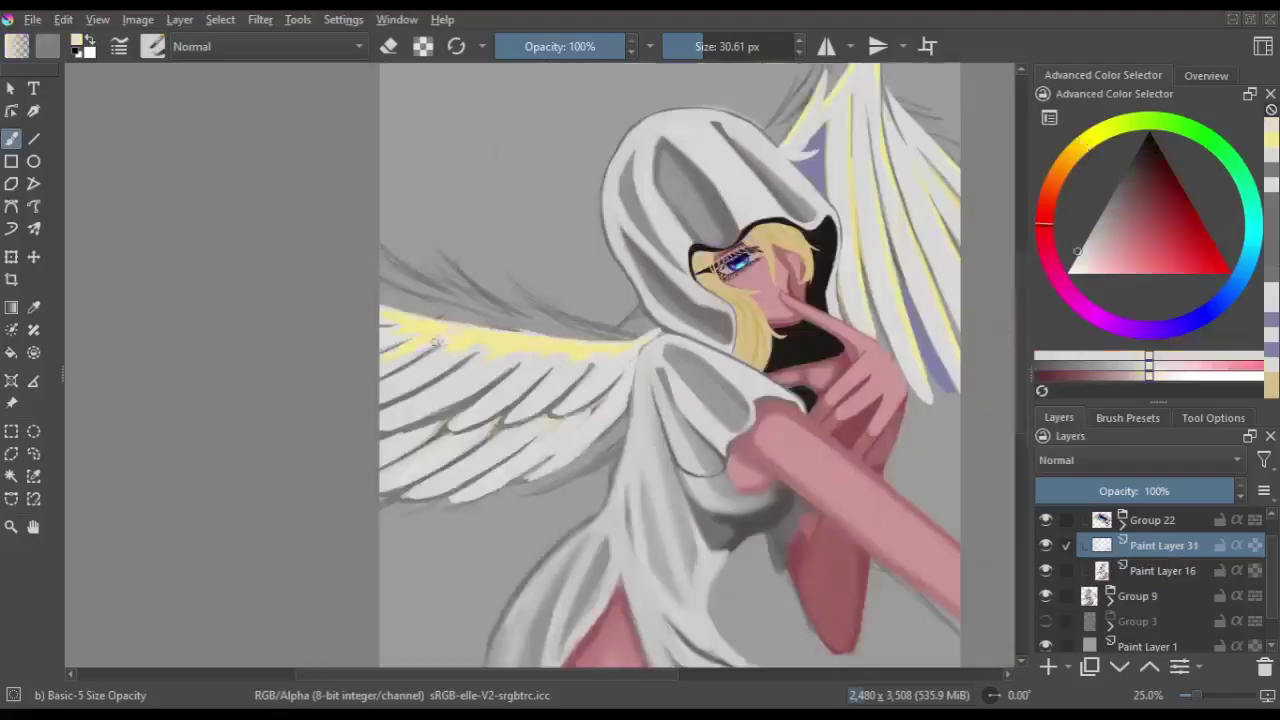
key(m)
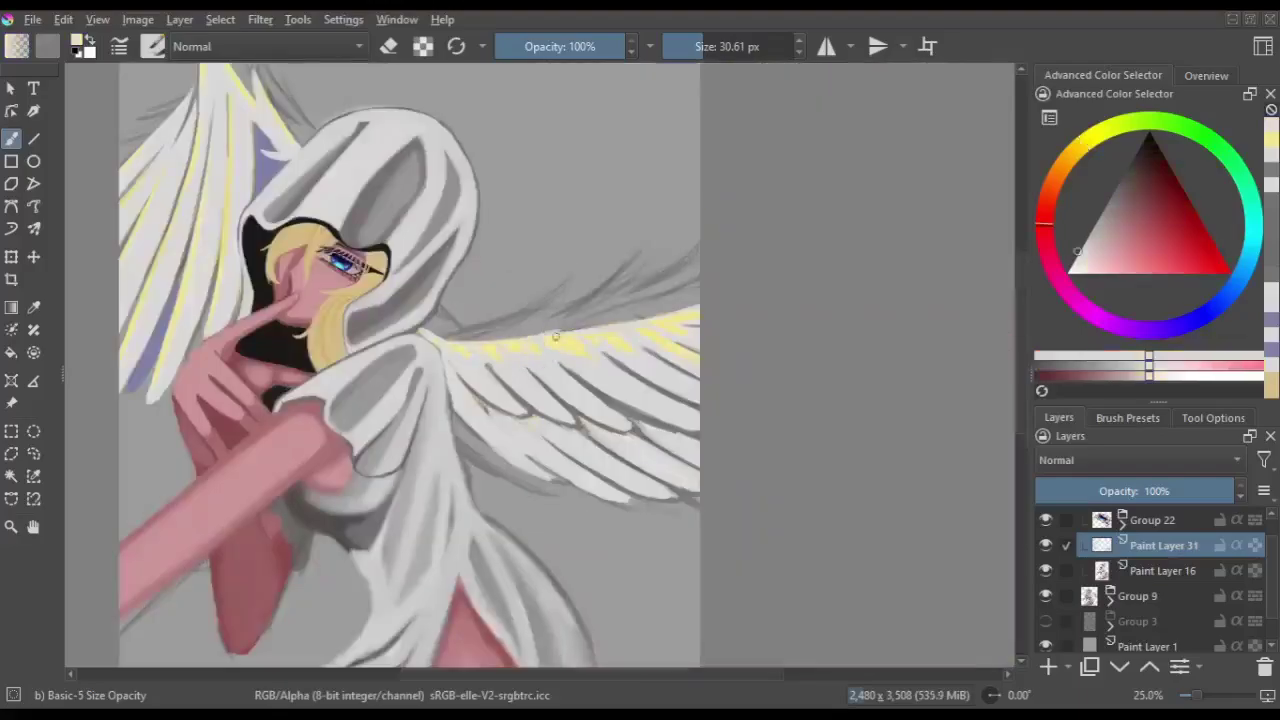
key(m)
- Pick pale yellow and paint highlight strokes across the left wing's feathers
ctrl+click(388, 376)
key(m)
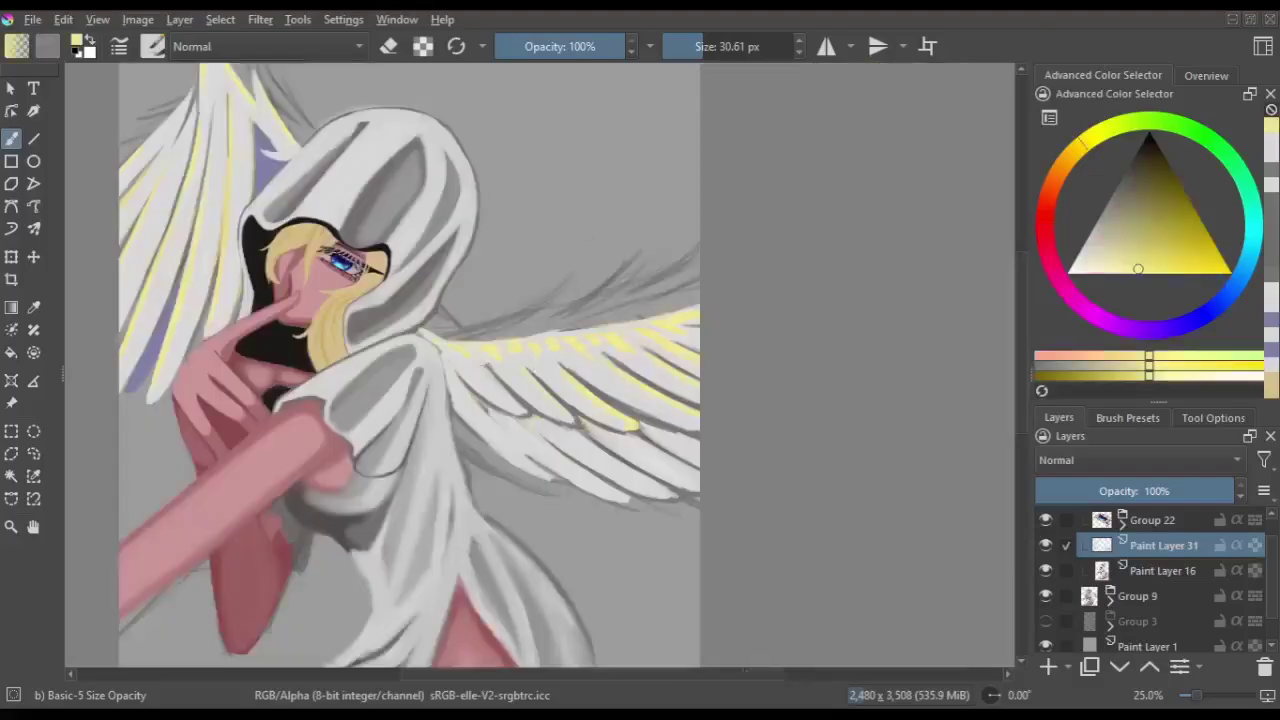
drag(600, 372, 540, 380)
key(m)
- On new Paint Layer 32, paint a pale yellow rim along the top of the hood
key(m)
key(Insert)
drag(385, 172, 508, 245)
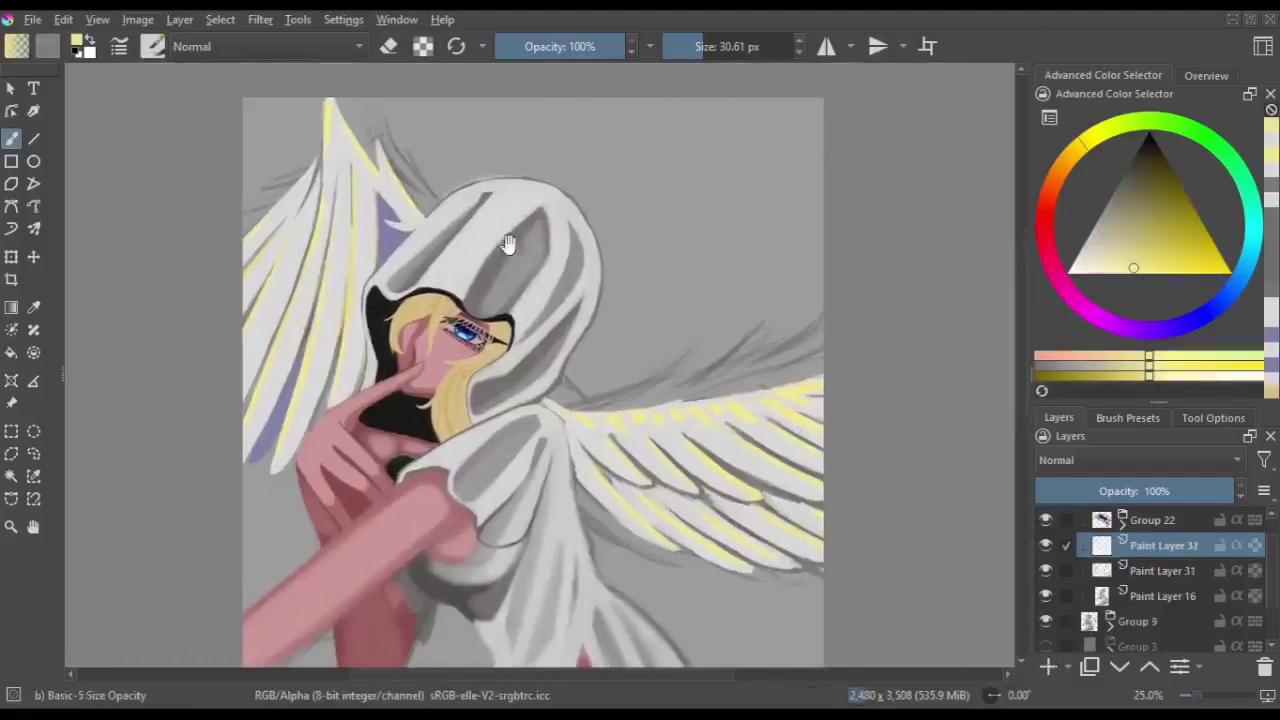
key(m)
drag(610, 185, 497, 212)
key(m)
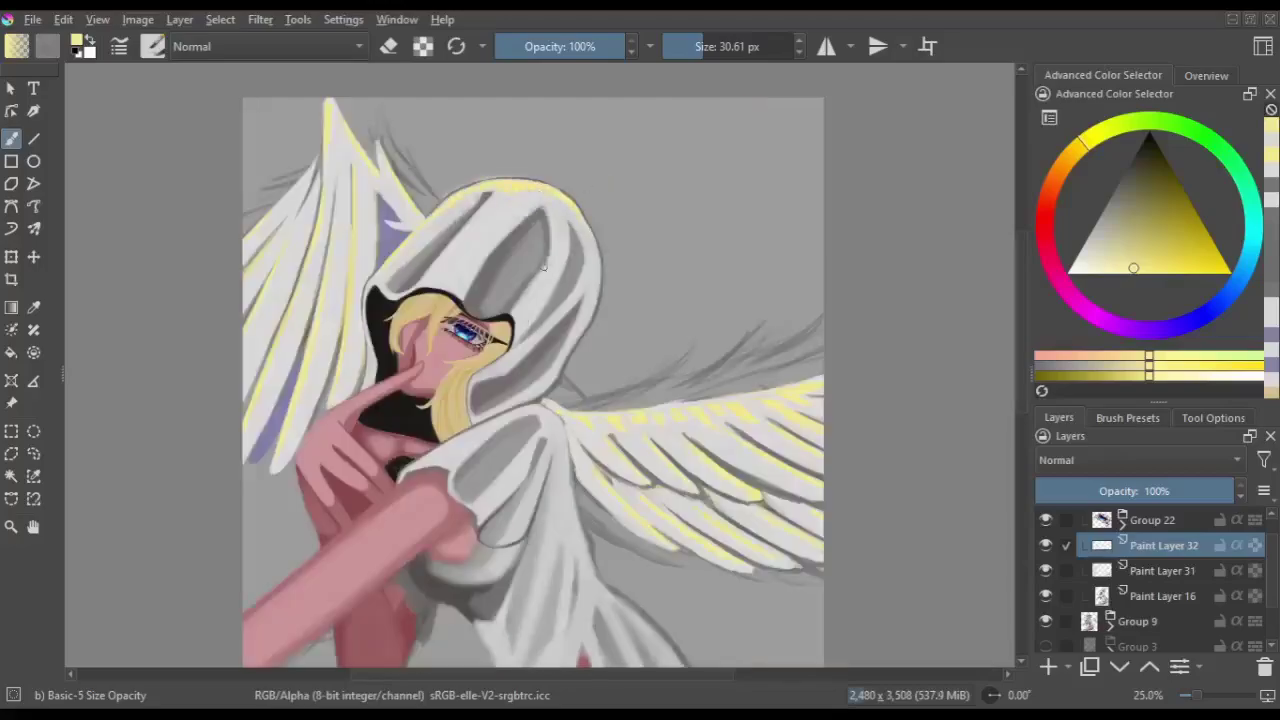
key(m)
- Bring the lower body into view and pick a dusky red skin colour
drag(591, 463, 591, 278)
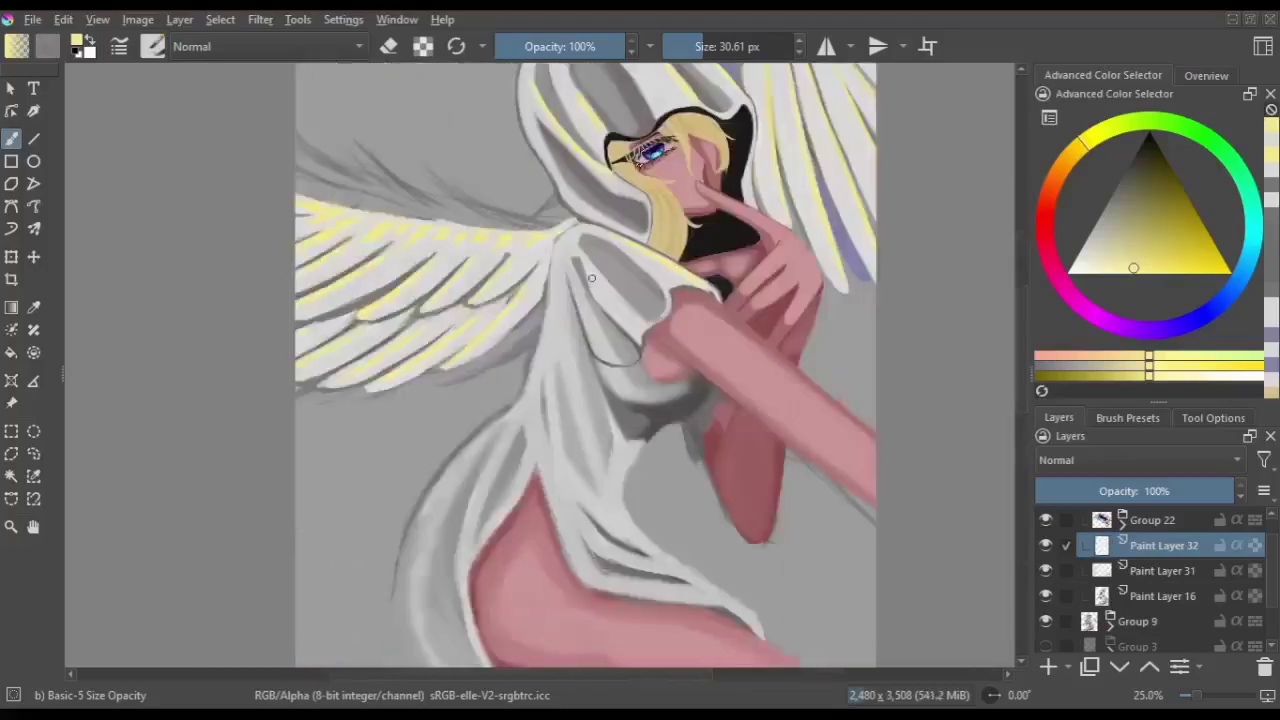
key(6)
key(6)
key(6)
ctrl+click(522, 160)
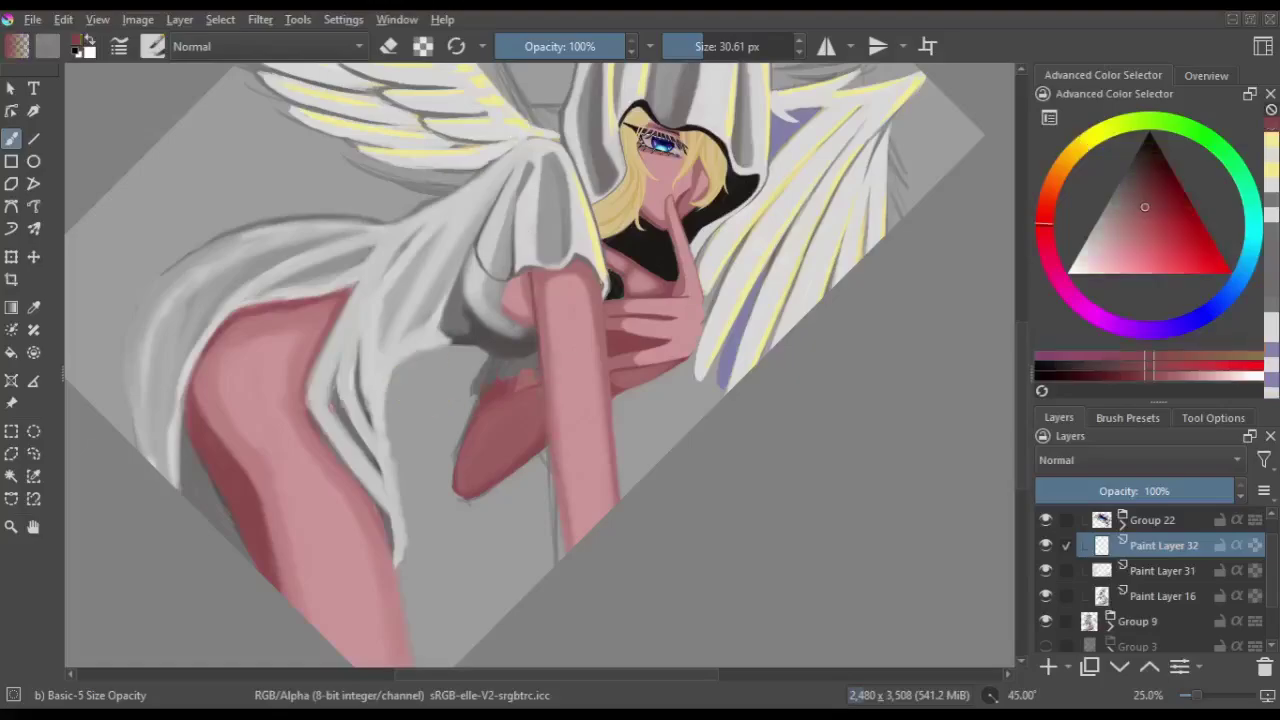
key(5)
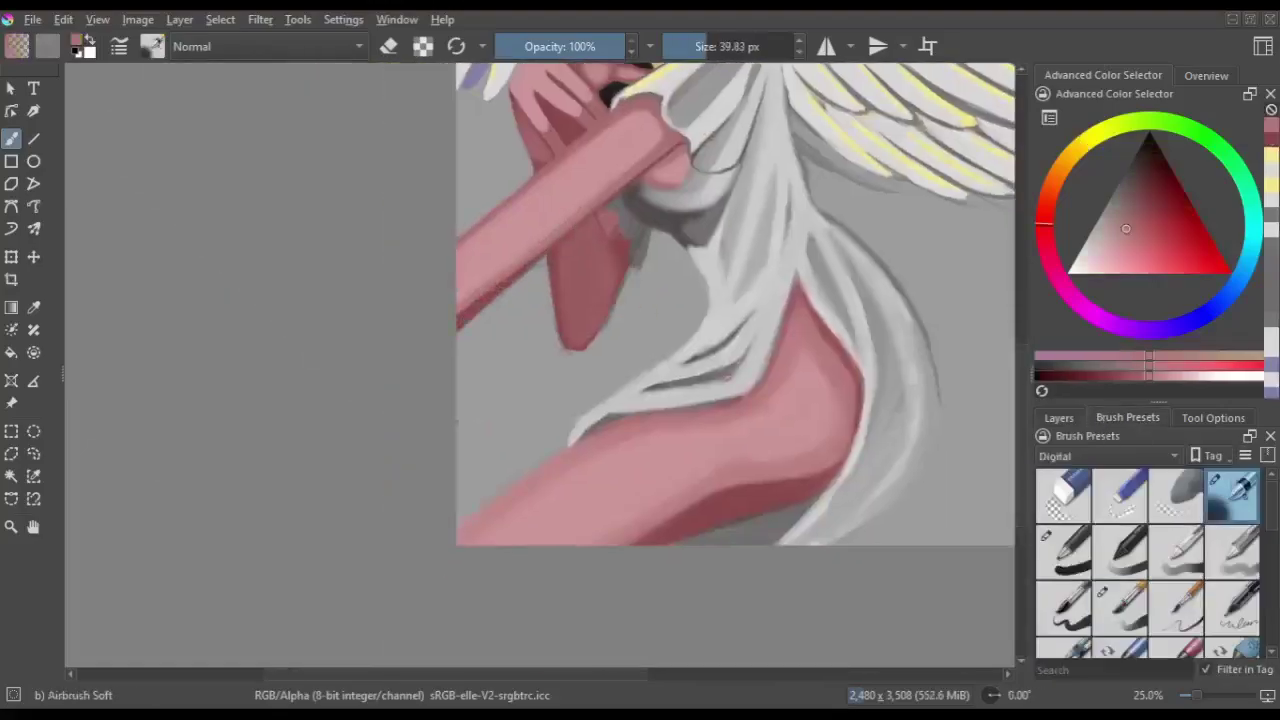
- Enlarge the airbrush and shade the upper arm near the sleeve, checking it in mirrored view
key(])
key(])
key(])
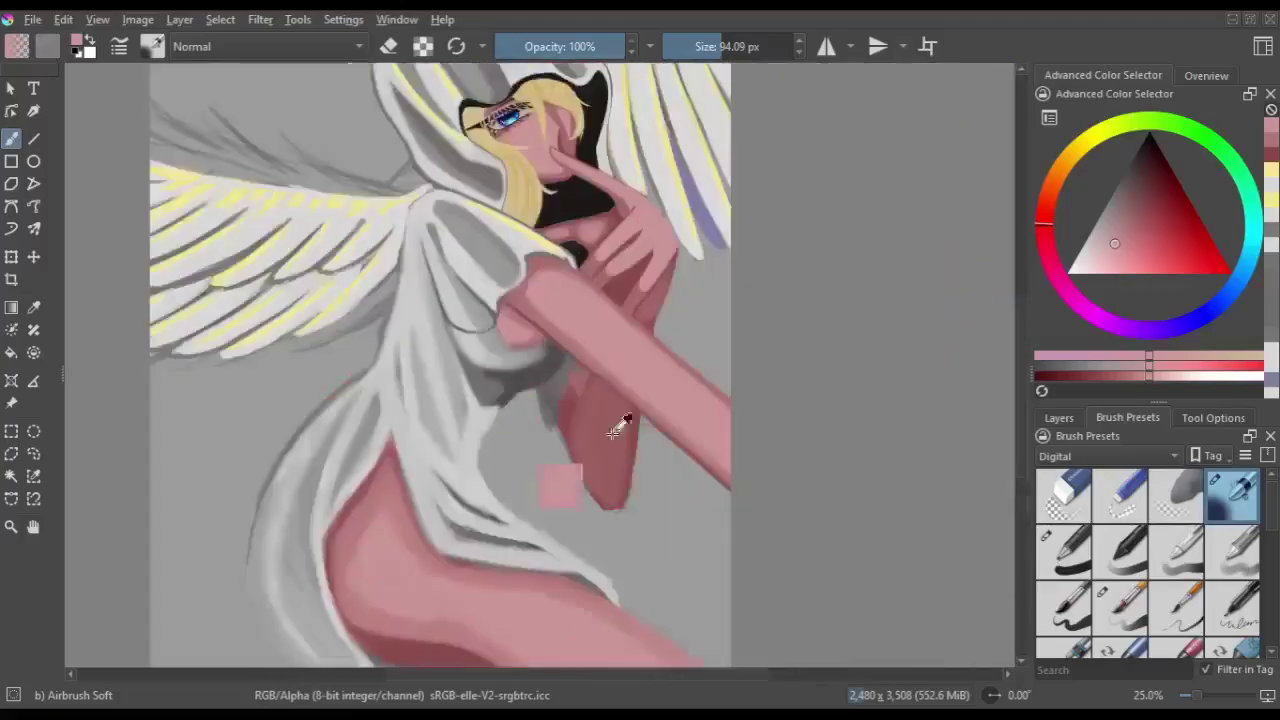
key(m)
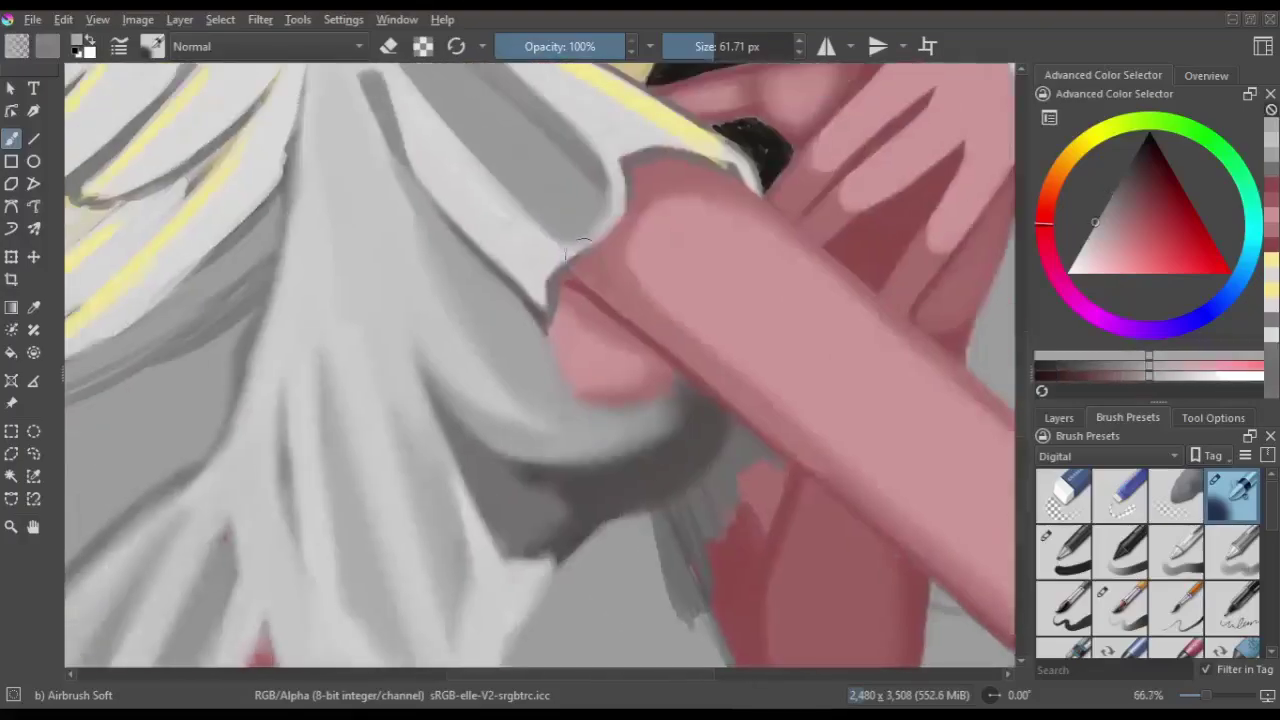
key(m)
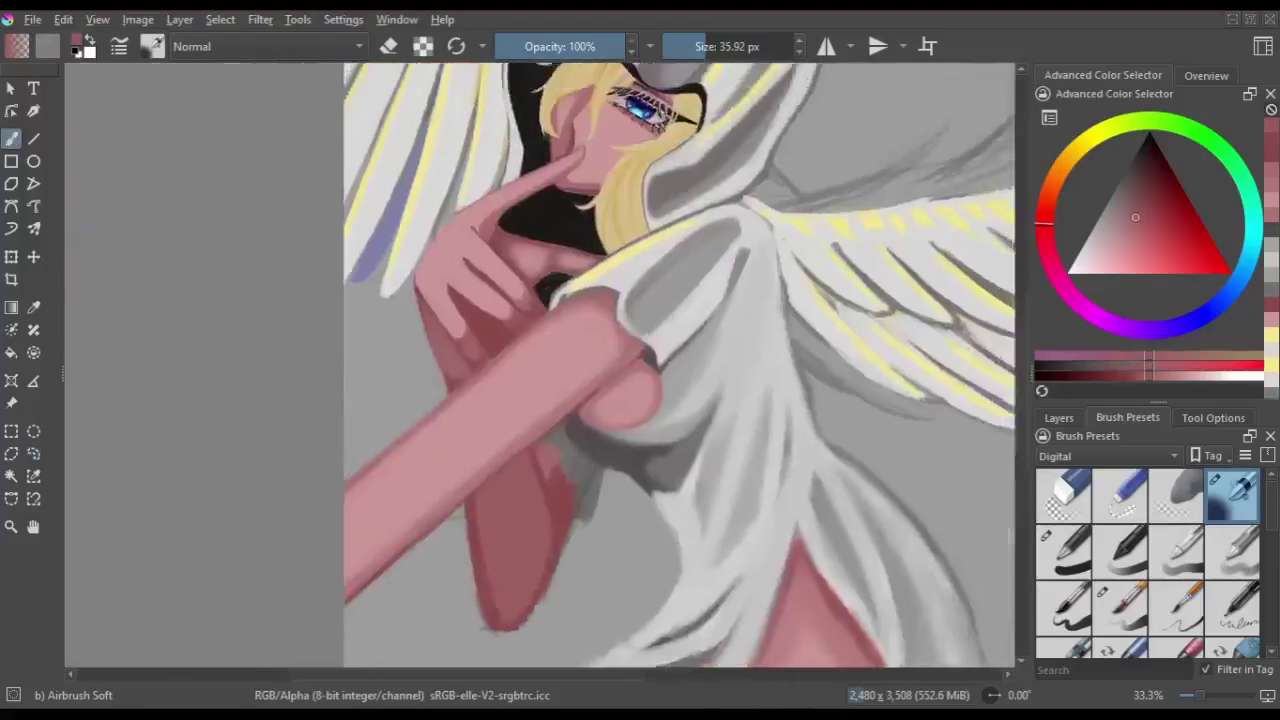
key(m)
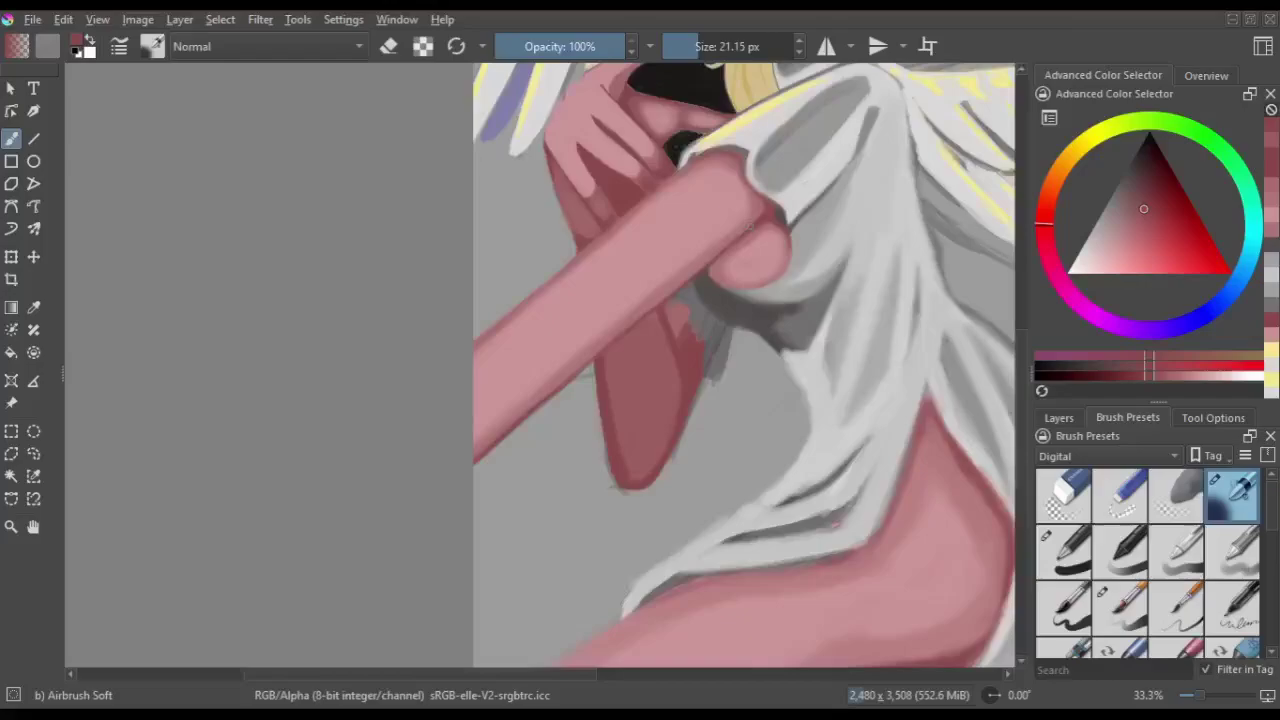
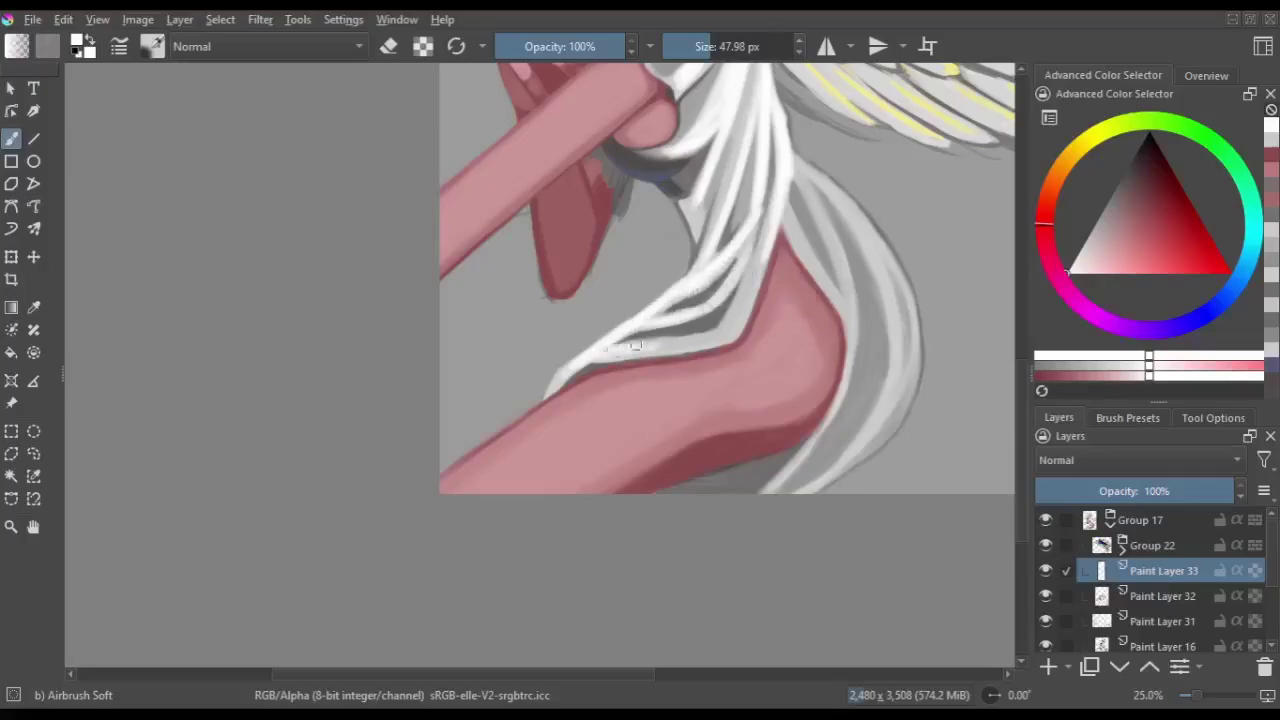
- Paint a white strand along the drapery fold near the hand, mirroring the view to check
drag(635, 345, 716, 332)
click(1098, 212)
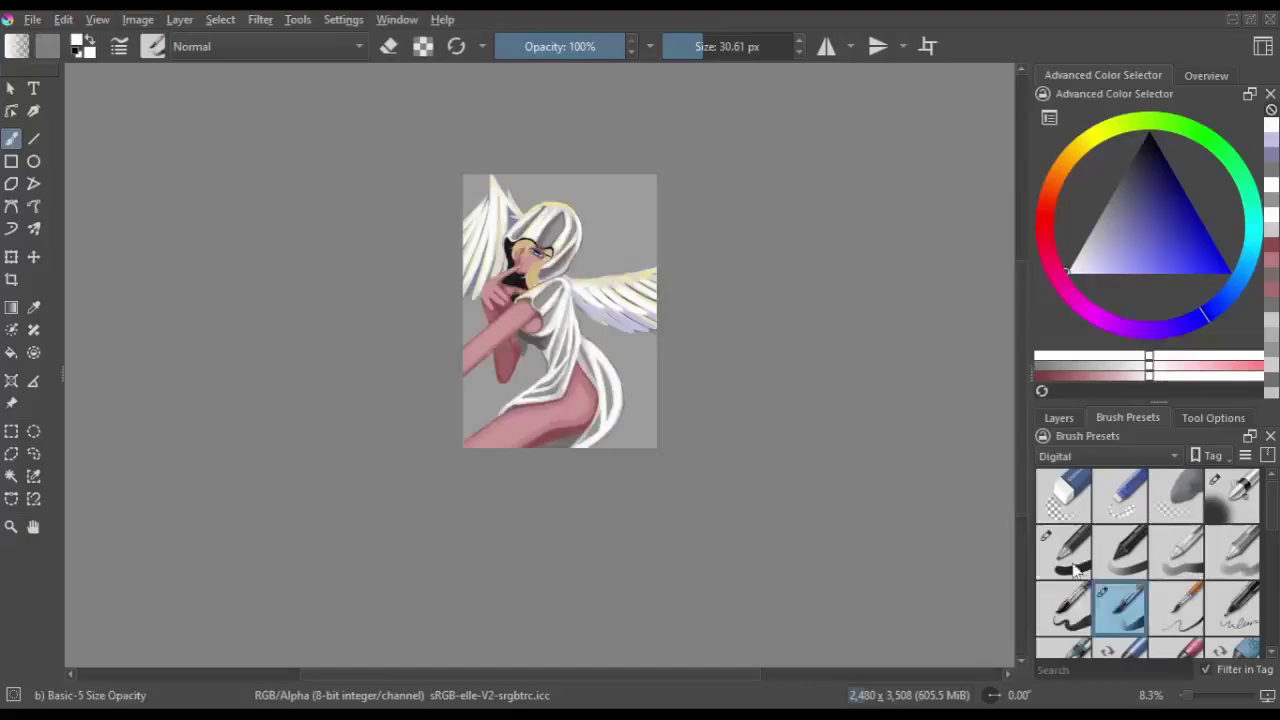
key(m)
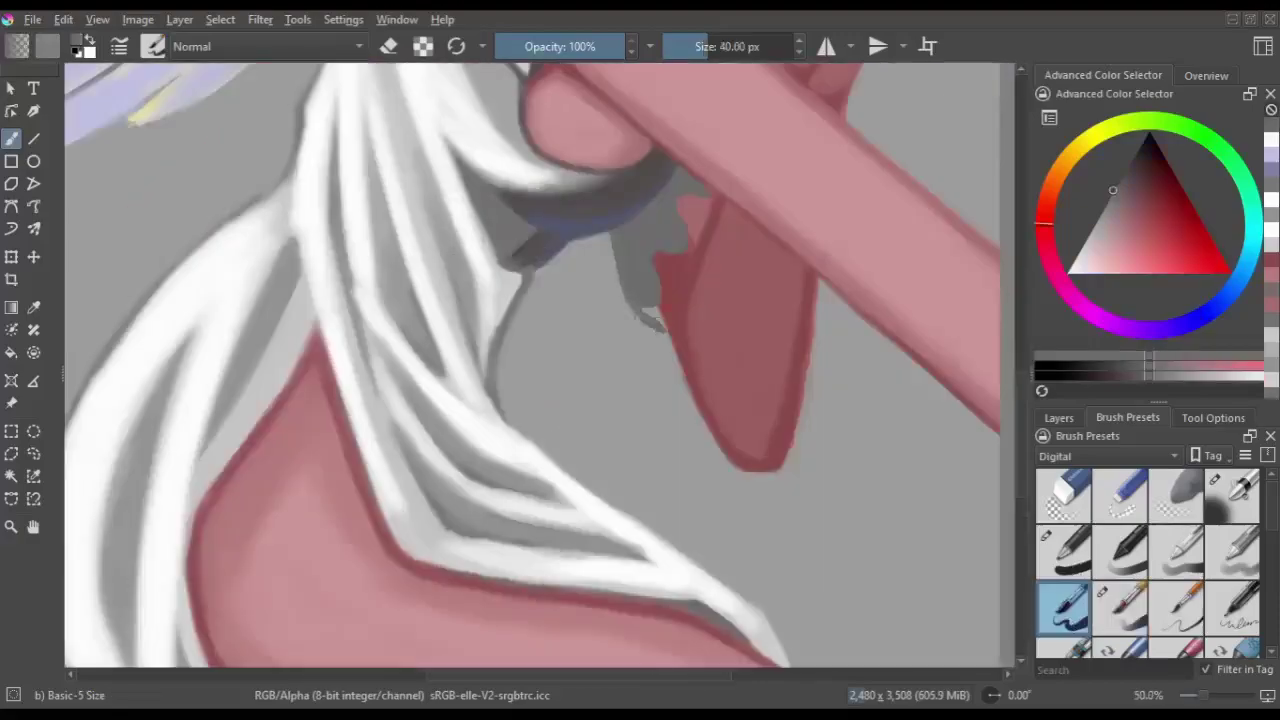
key(m)
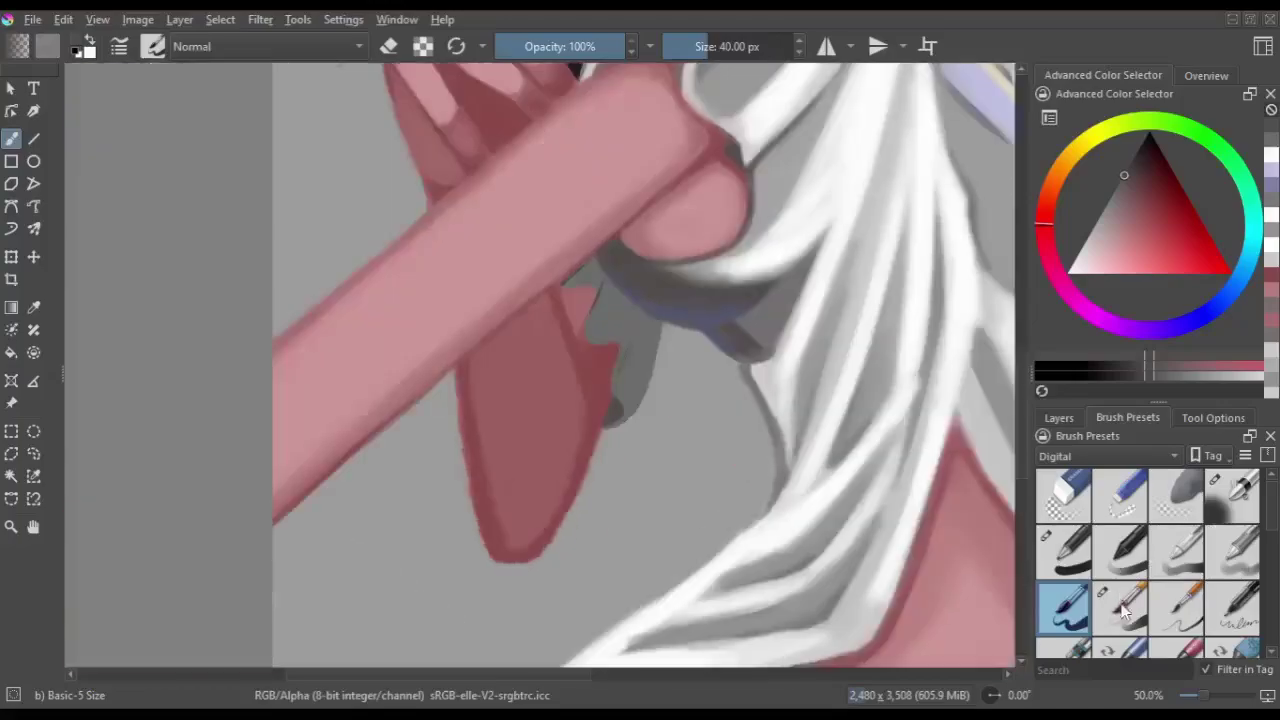
- With the Basic-5 Size Opacity brush, paint white strokes along the hair beside the hand
click(1122, 612)
key(m)
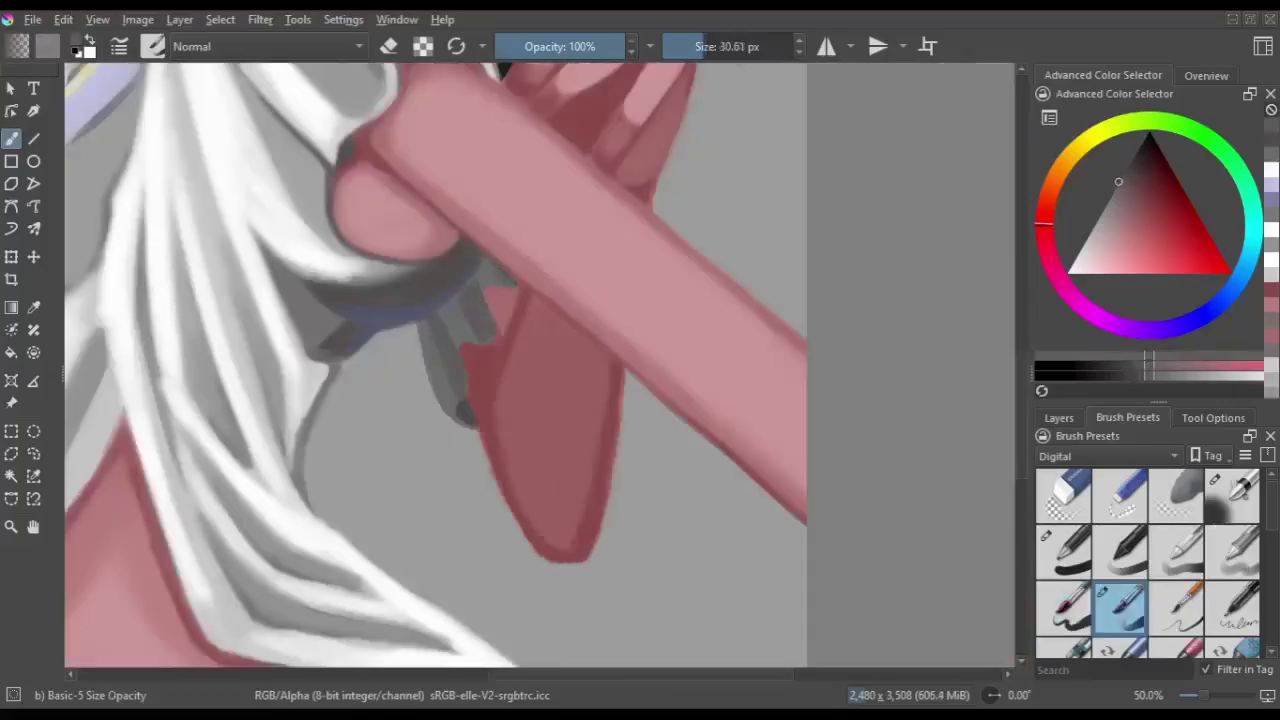
key(m)
key(m)
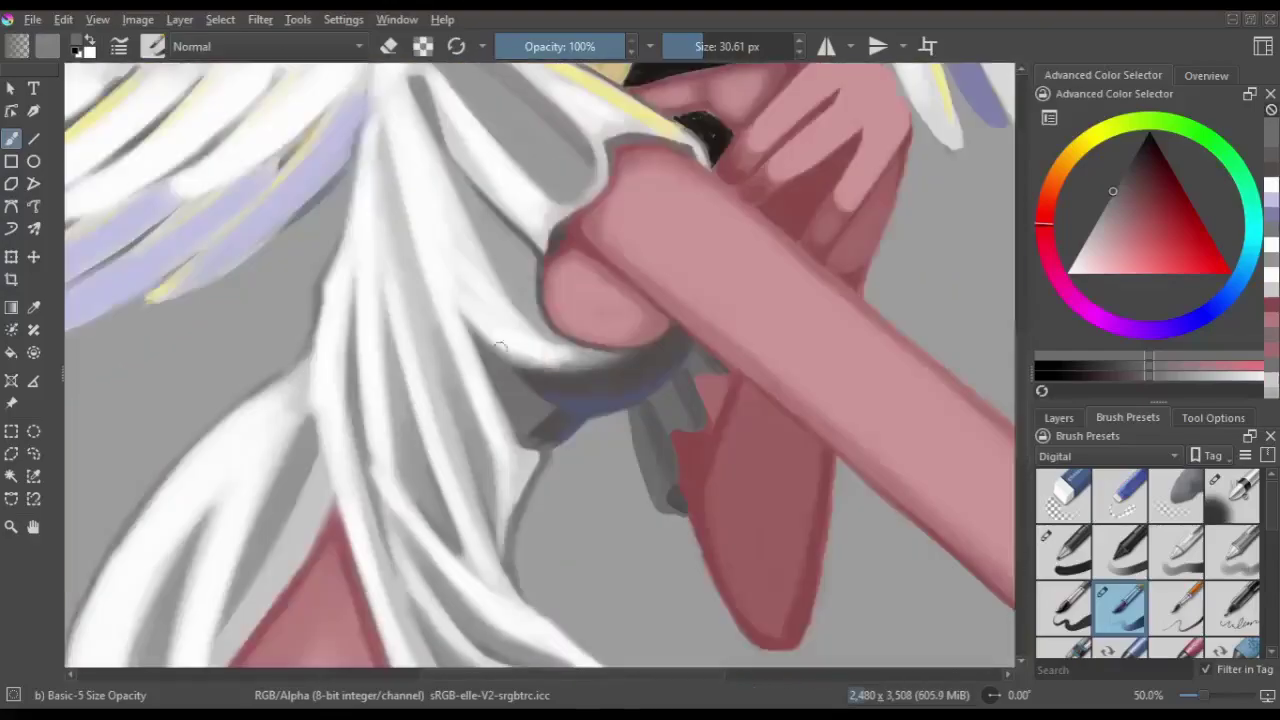
key(m)
mouse_move(560, 300)
mouse_down()
mouse_move(500, 360)
mouse_move(440, 370)
mouse_up()
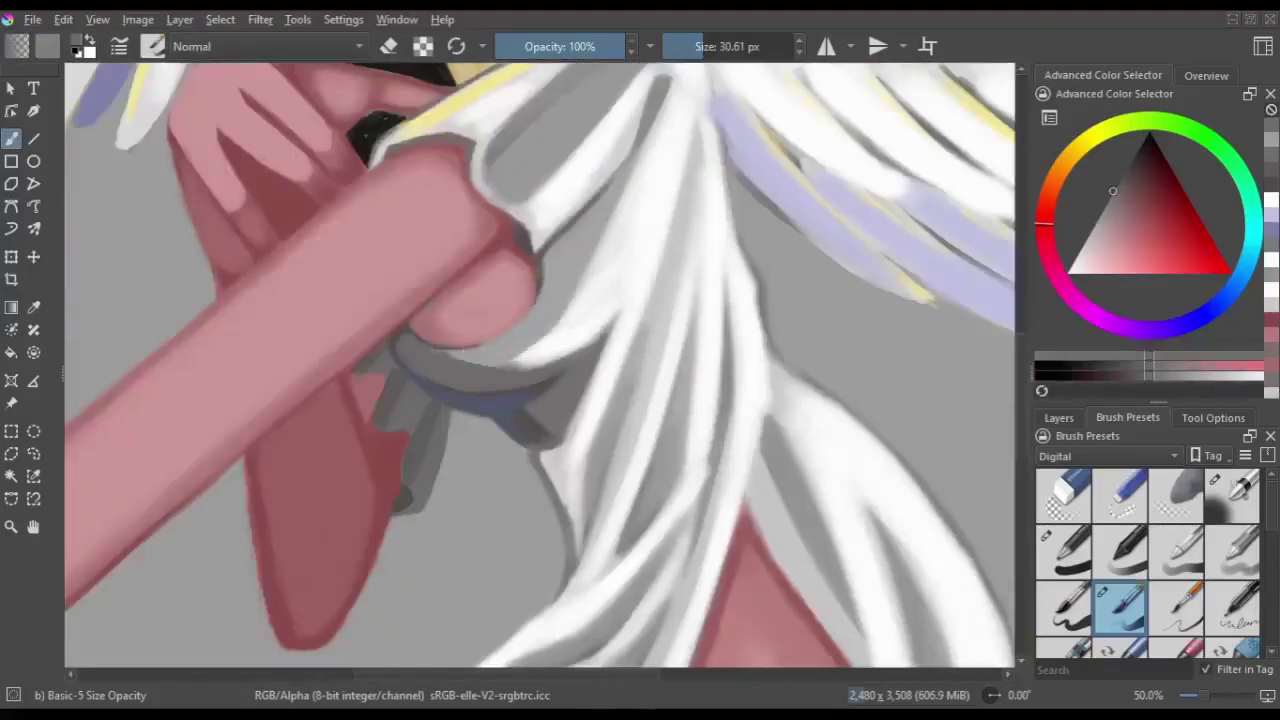
key(m)
- Pan and zoom the view to bring the whole figure into view
mouse_move(460, 222)
mouse_down()
mouse_move(491, 330)
mouse_move(626, 294)
mouse_up()
scroll(626, 294, down, 5)
scroll(531, 214, up, 4)
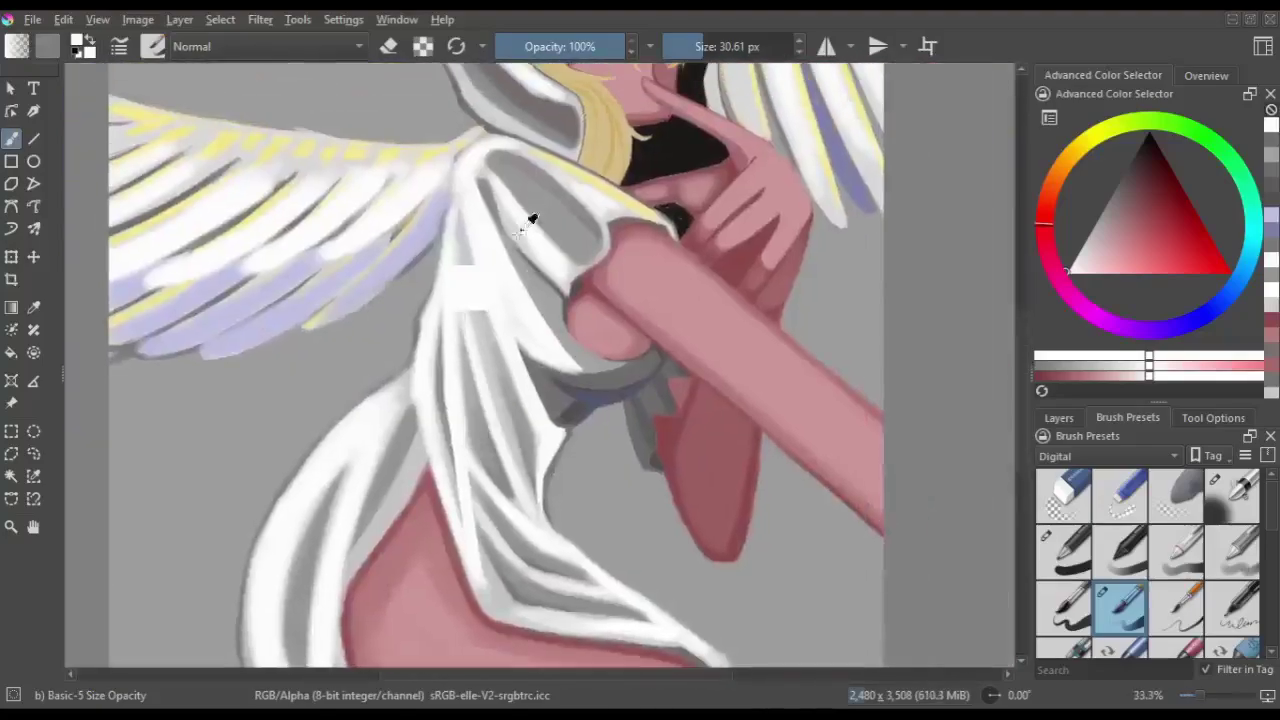
drag(560, 368, 520, 250)
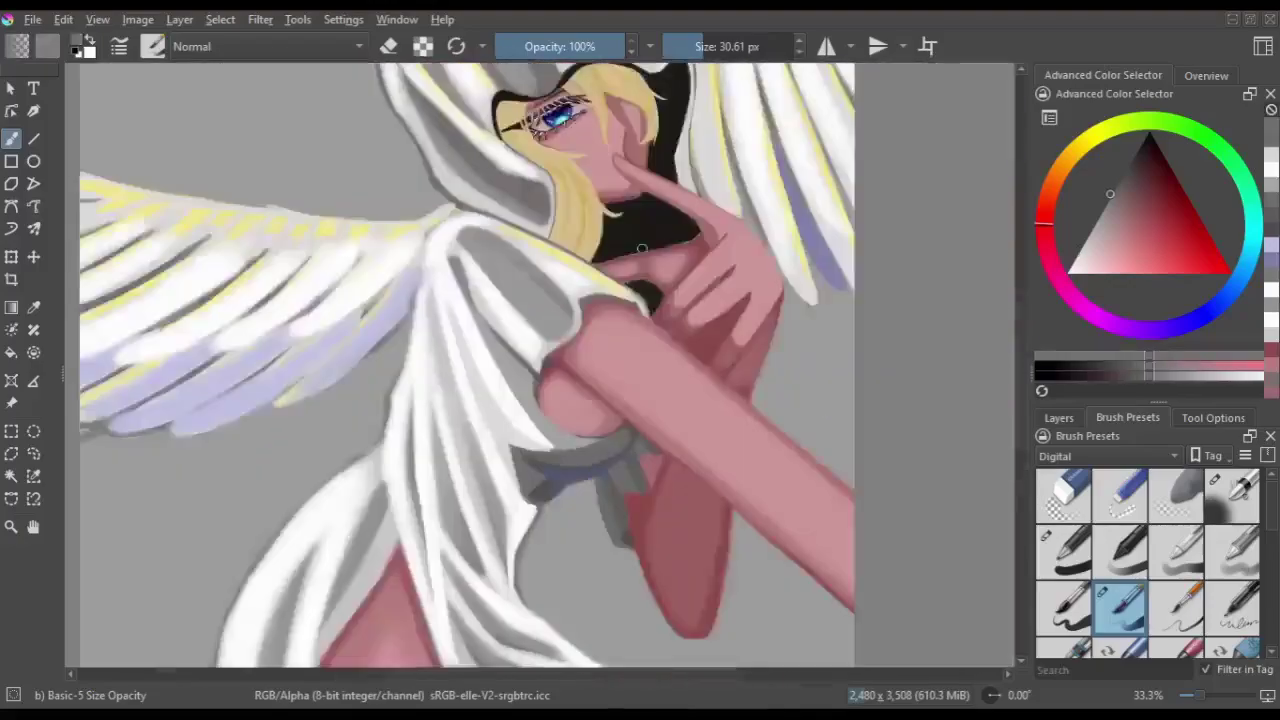
scroll(512, 360, down, 5)
key(slash)
- Move Paint Layer 35 above Group 22 and set its blend mode to Overlay
click(1059, 417)
key(m)
scroll(540, 360, up, 2)
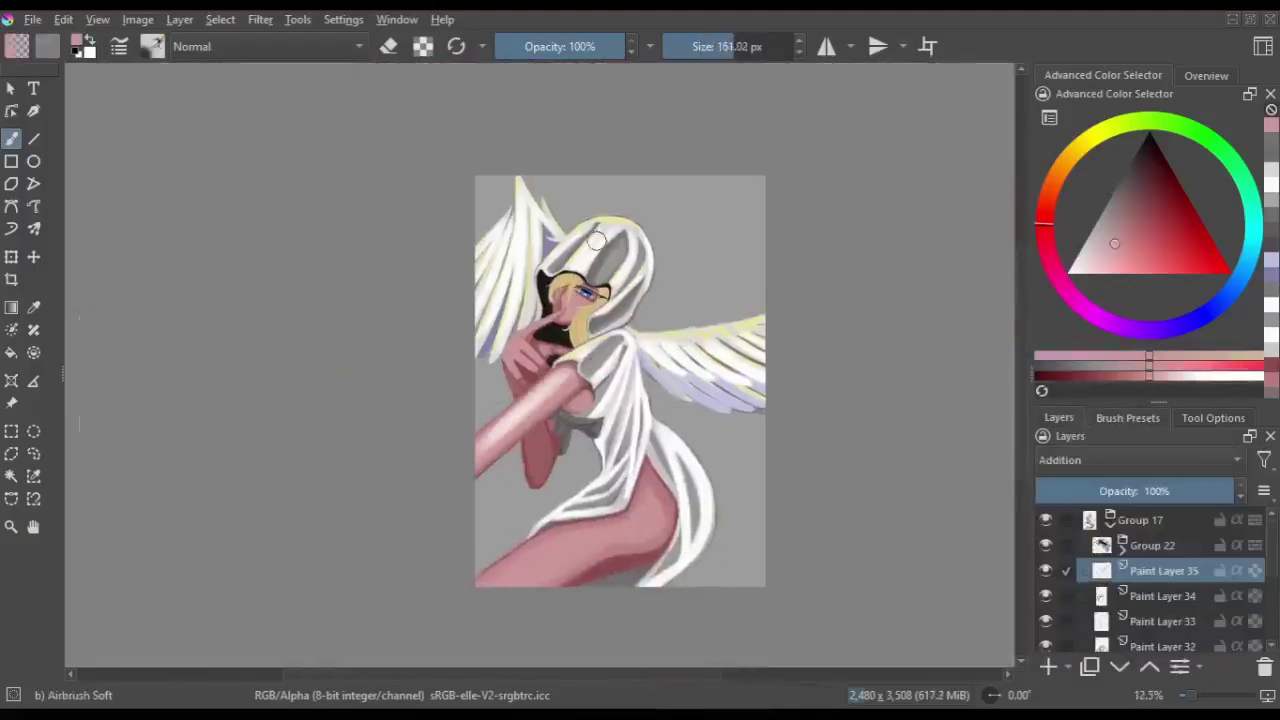
key(ctrl+Page_Up)
scroll(812, 440, up, 3)
scroll(810, 440, down, 4)
key(alt+shift+o)
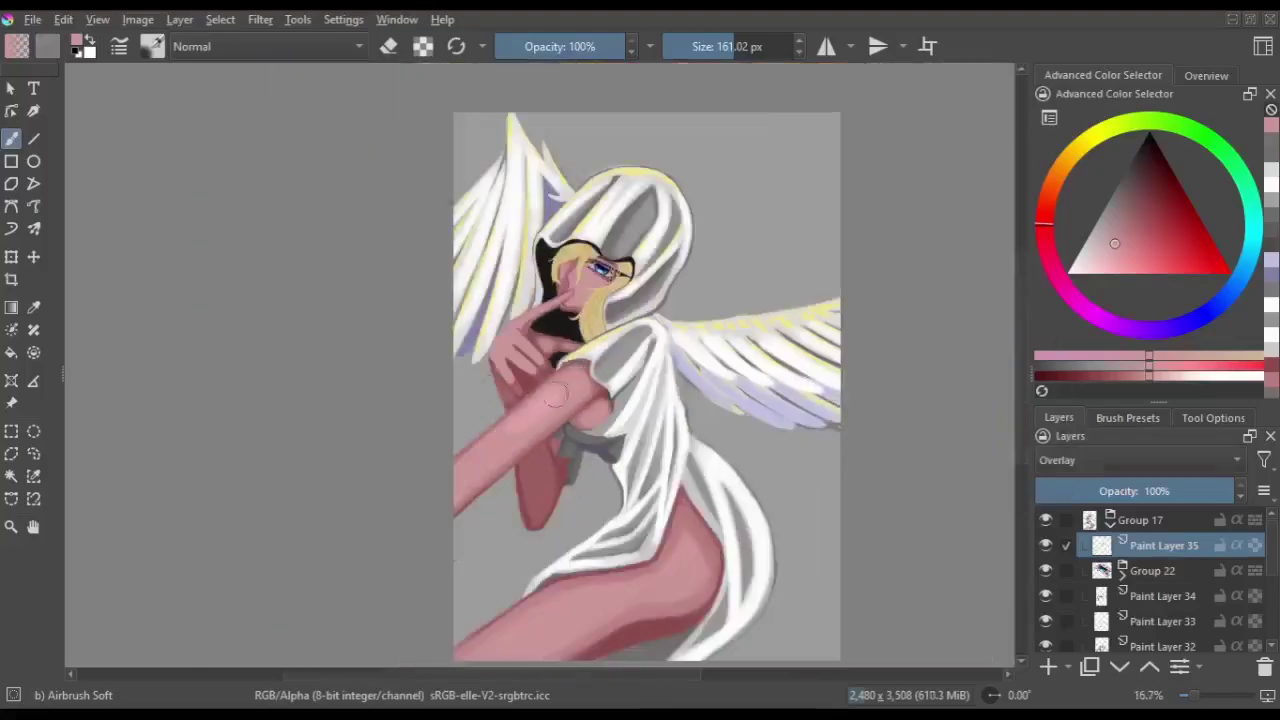
- Airbrush a soft tint over the figure with an enlarged airbrush
key(m)
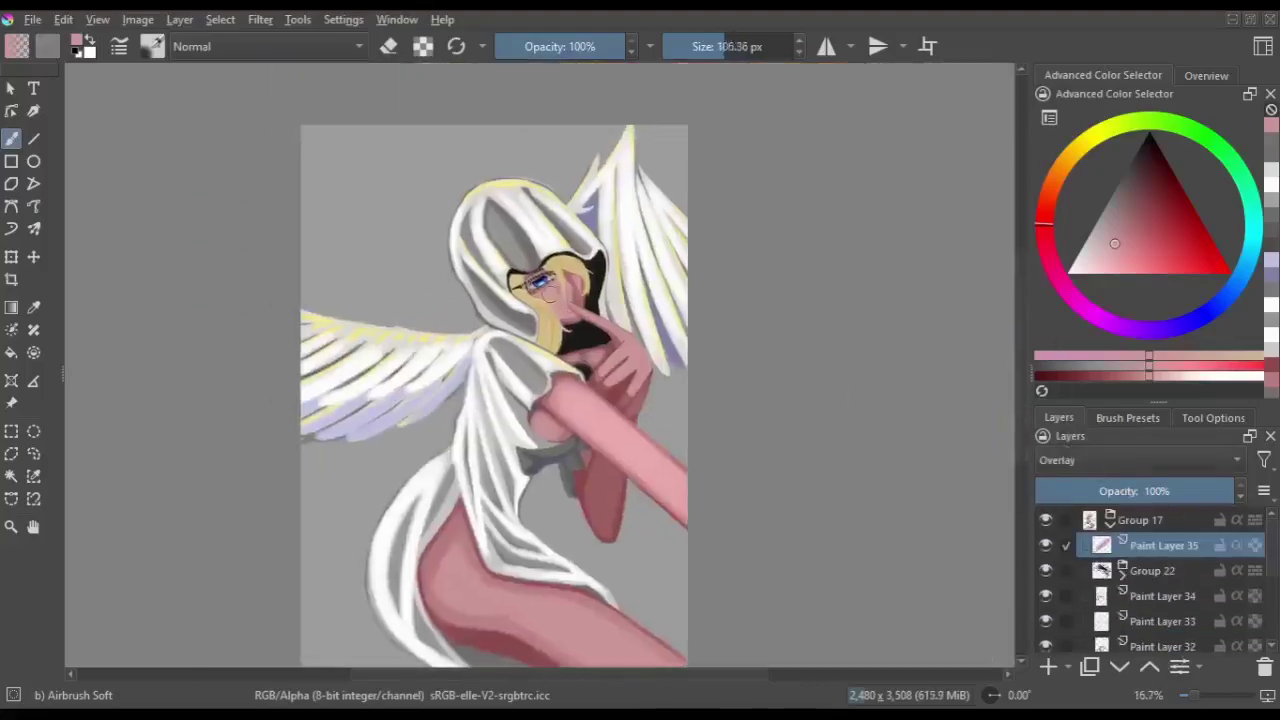
key(m)
mouse_move(630, 343)
mouse_down()
mouse_move(668, 256)
mouse_move(411, 273)
mouse_up()
mouse_move(360, 400)
mouse_down()
mouse_move(420, 400)
mouse_move(726, 270)
mouse_up()
drag(622, 58, 540, 300)
- Add a new Addition-mode paint layer and lower its opacity to 37%
key(Insert)
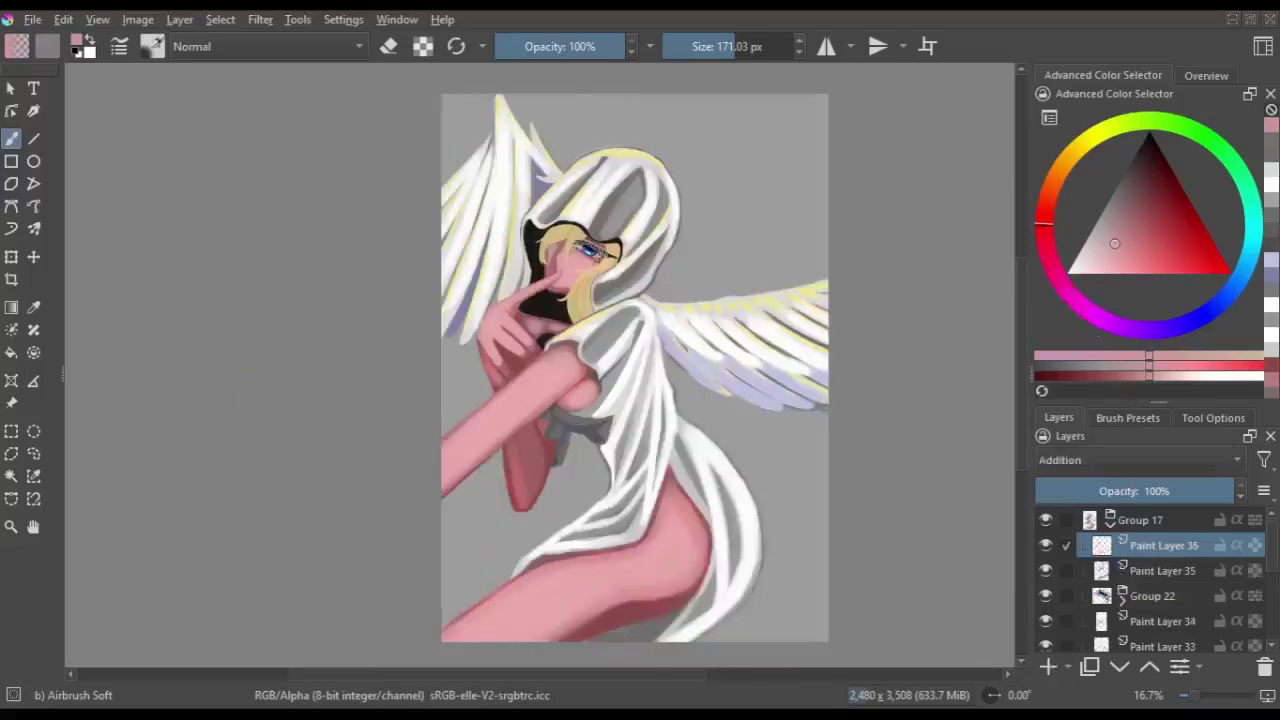
key(m)
click(1146, 491)
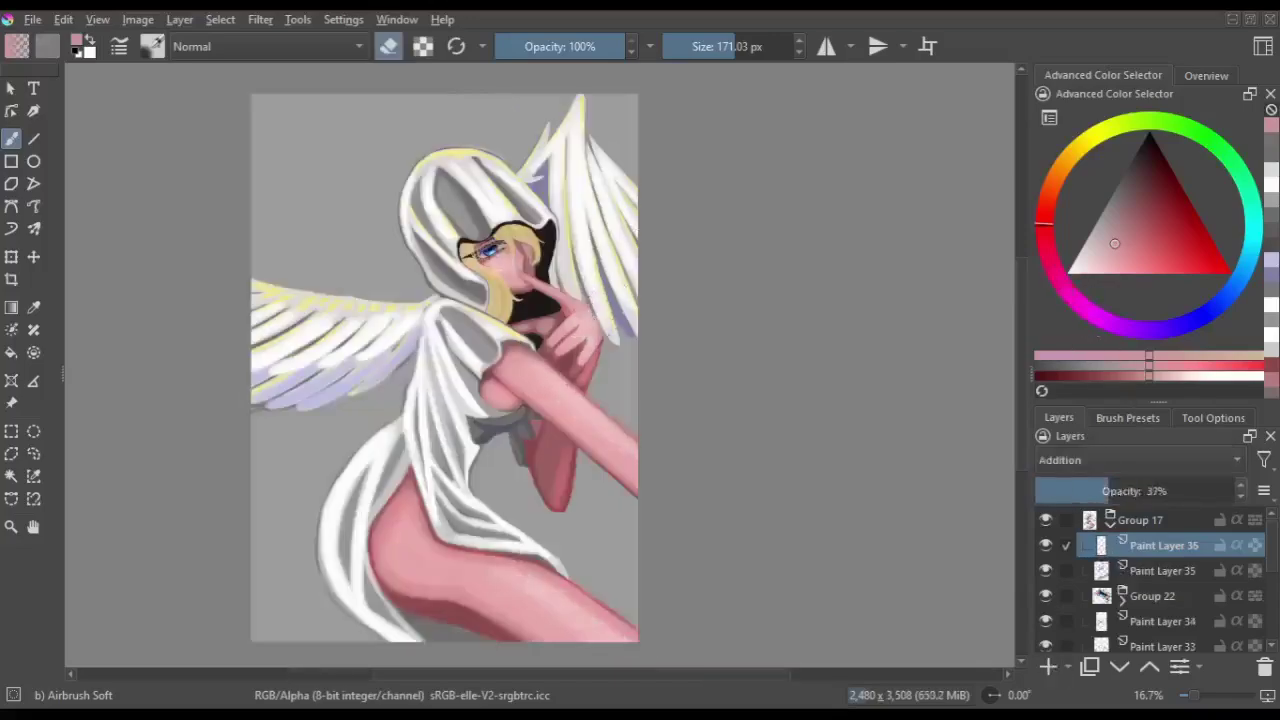
key(m)
drag(680, 371, 614, 300)
- Select the Basic-5 Size Opacity brush with erasing turned off
key(m)
click(1127, 417)
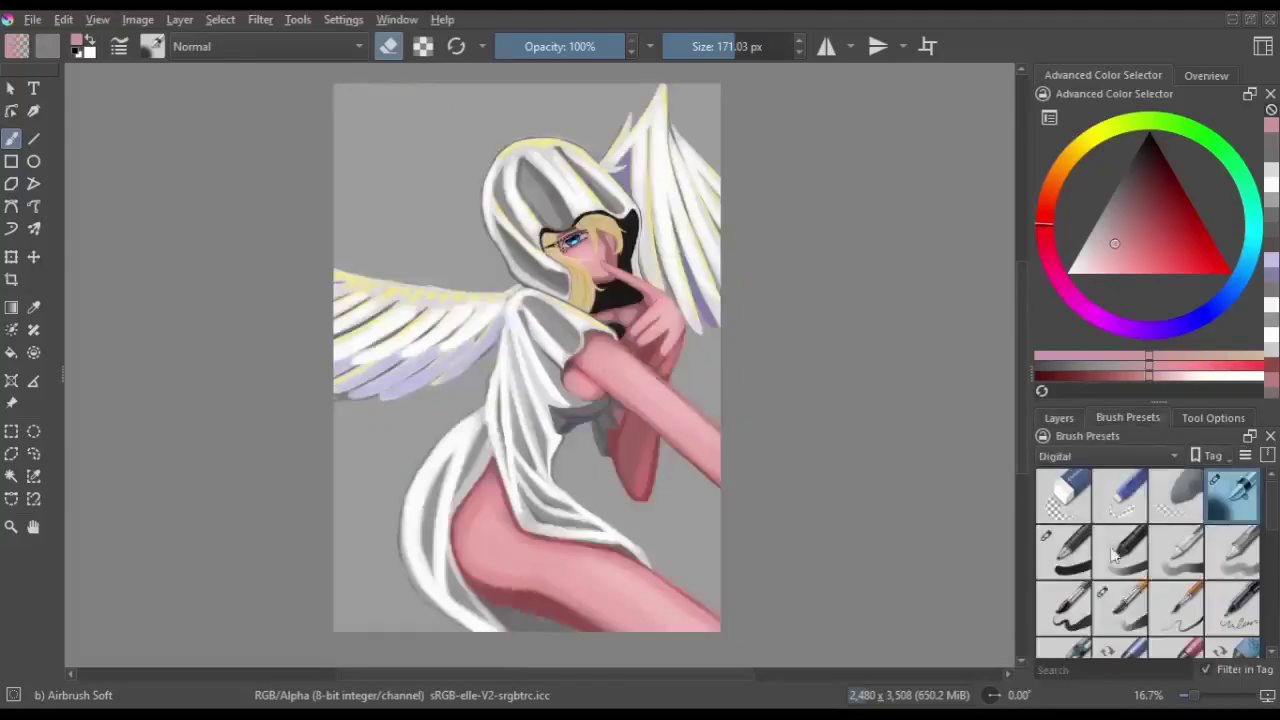
click(1120, 608)
key(e)
key(m)
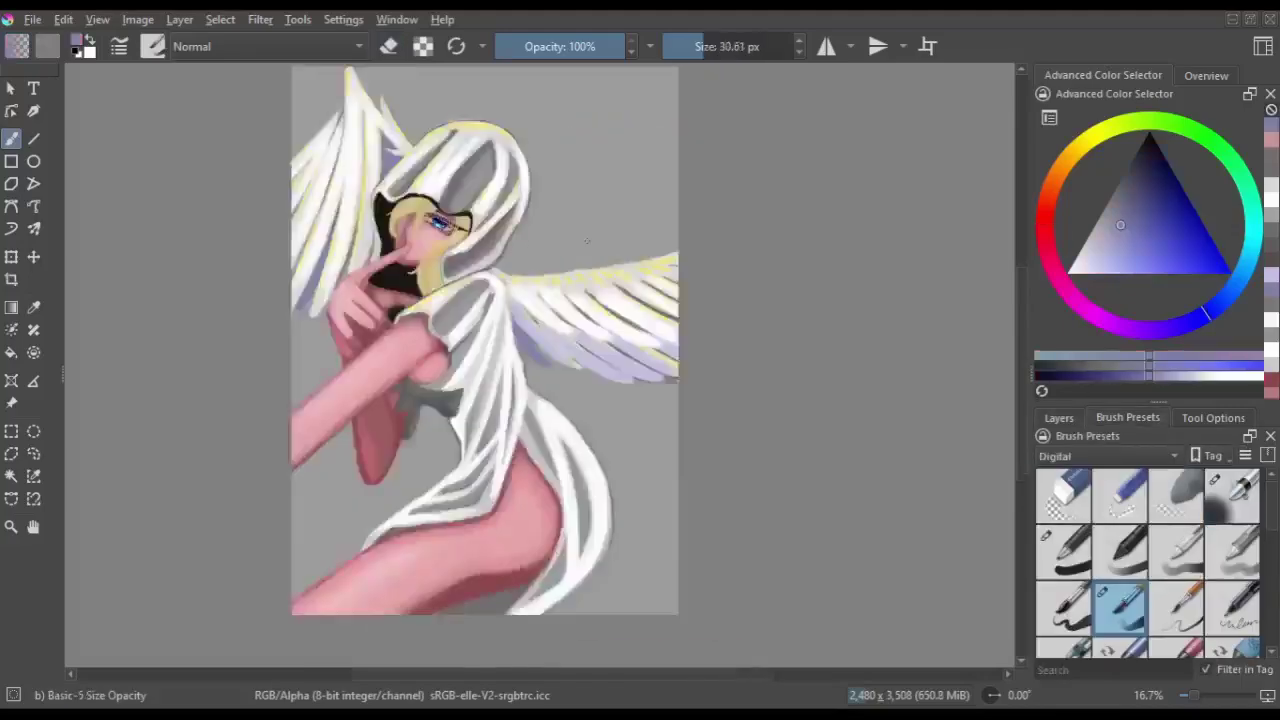
key(m)
drag(594, 340, 699, 280)
- Pick a bluish grey and paint light shading on the hood around the head
key(e)
key(m)
key(ctrl+])
key(ctrl+])
key(ctrl+])
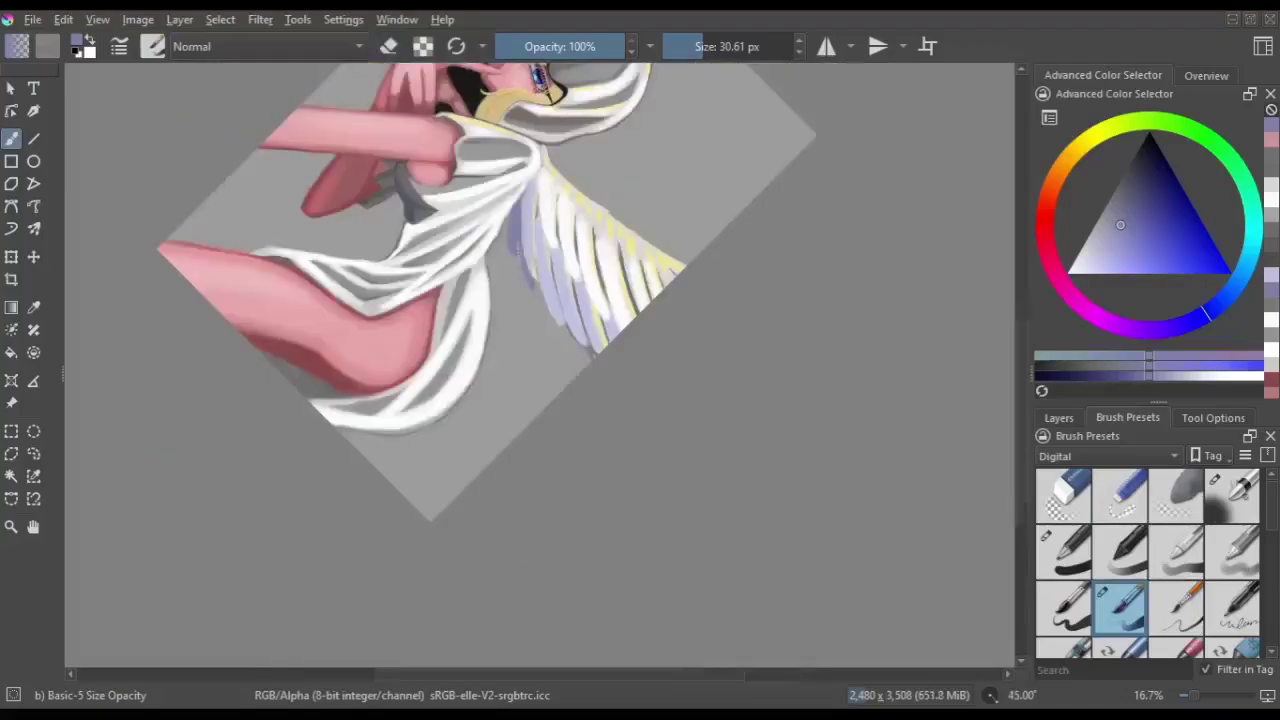
key(5)
ctrl+click(606, 344)
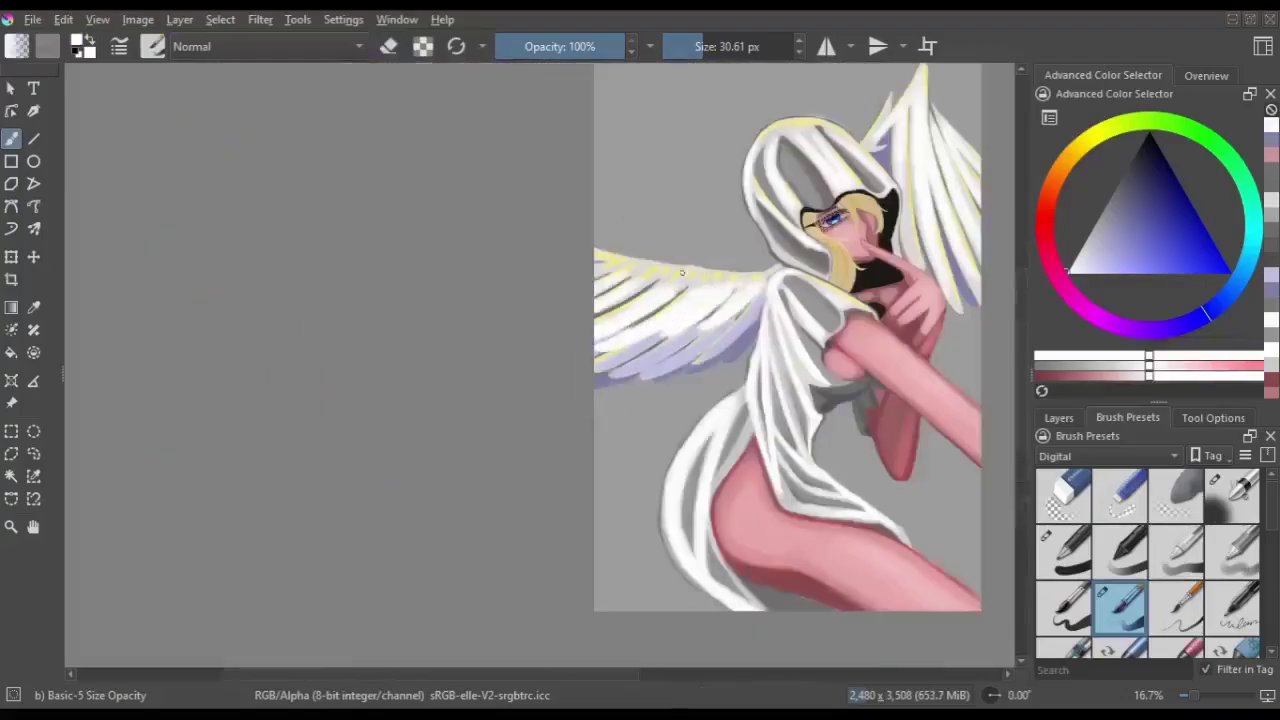
ctrl+click(682, 272)
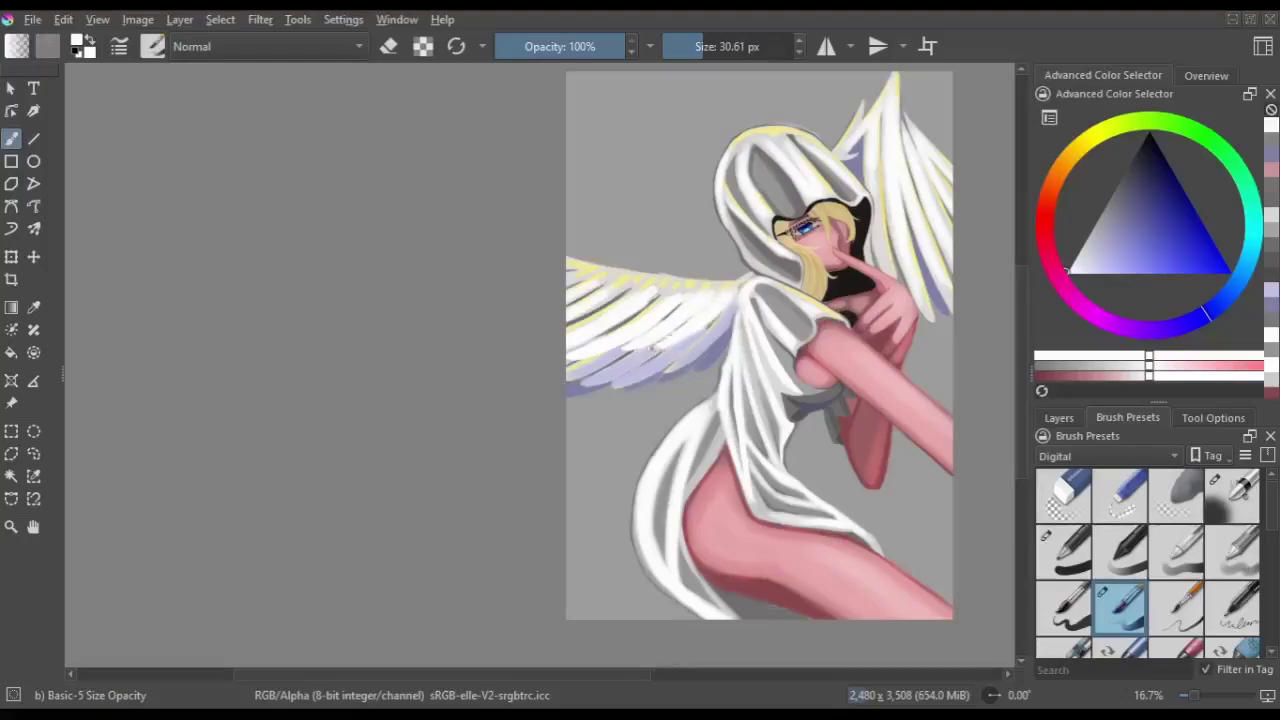
key(m)
drag(500, 380, 540, 354)
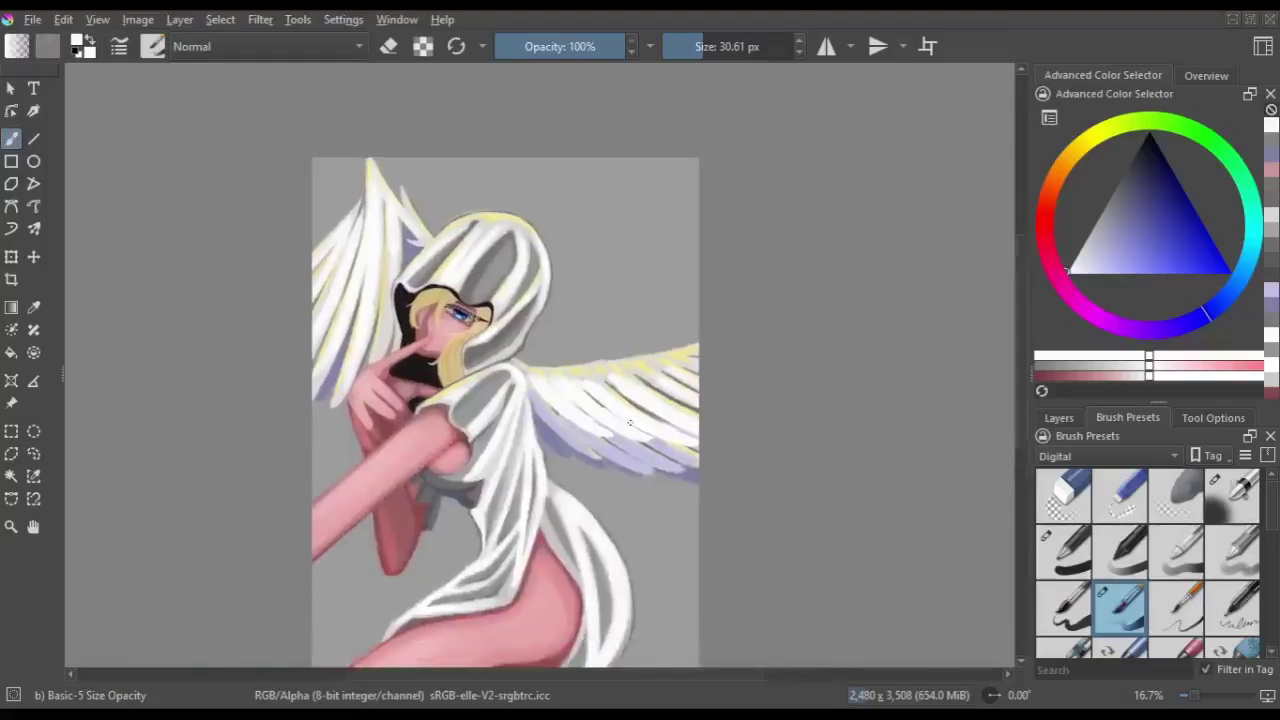
ctrl+click(538, 341)
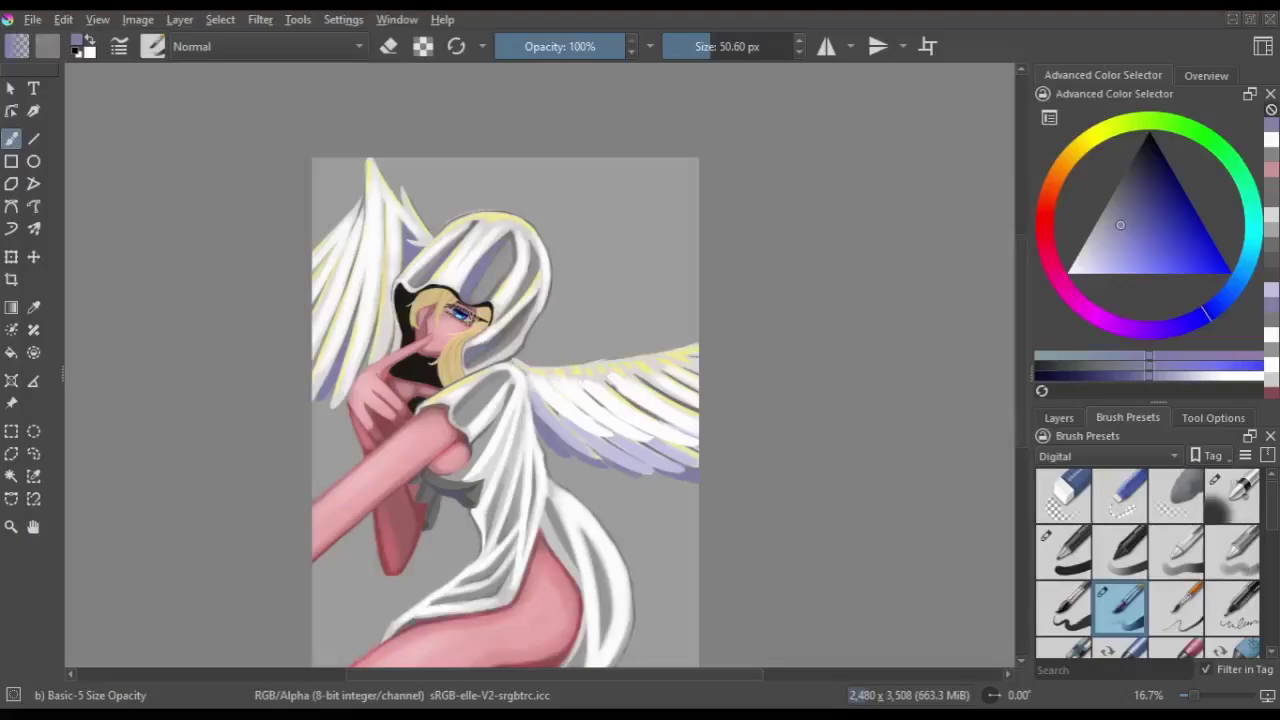
drag(495, 240, 548, 291)
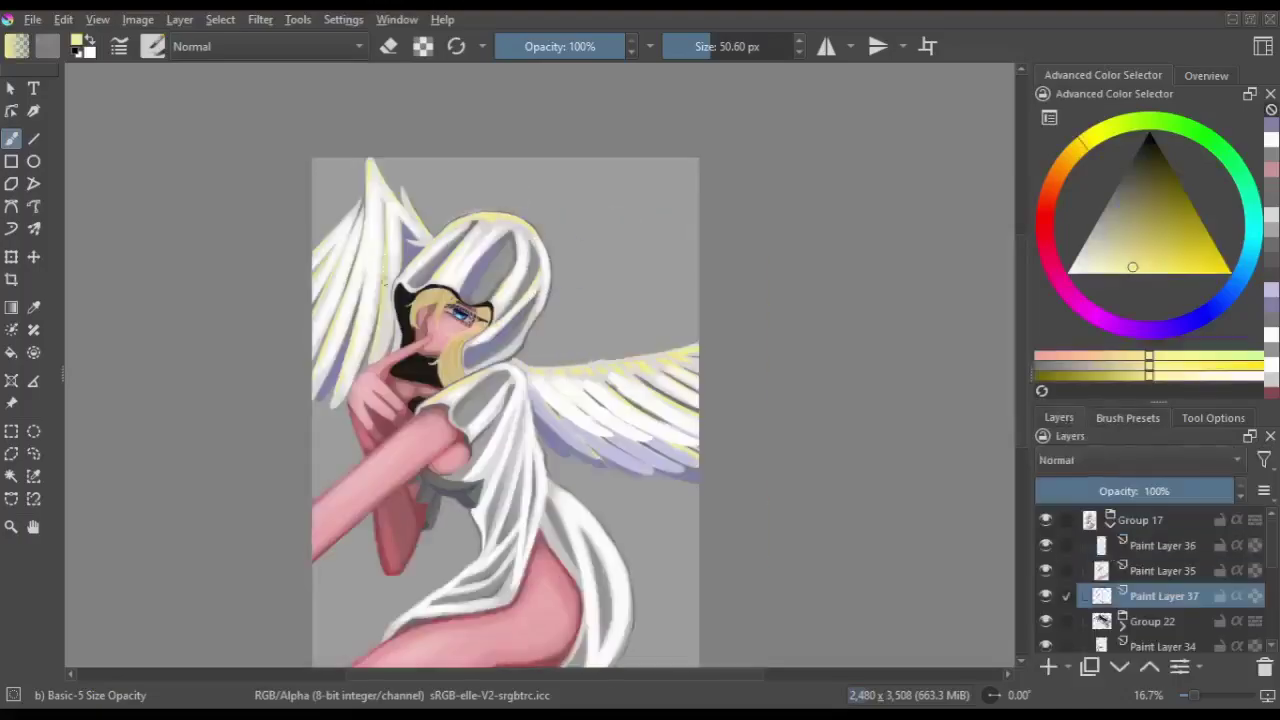
- Erase small touch-ups on the hood, mirroring the view to compare
key(m)
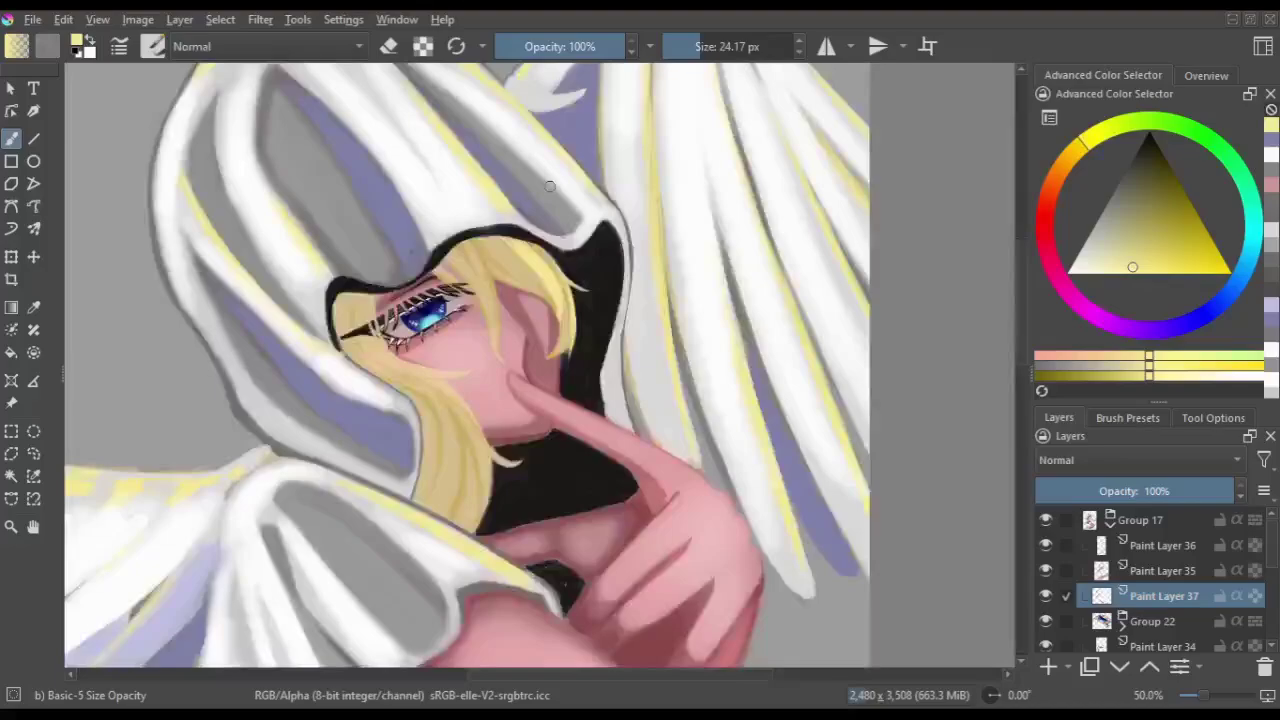
key(m)
key(m)
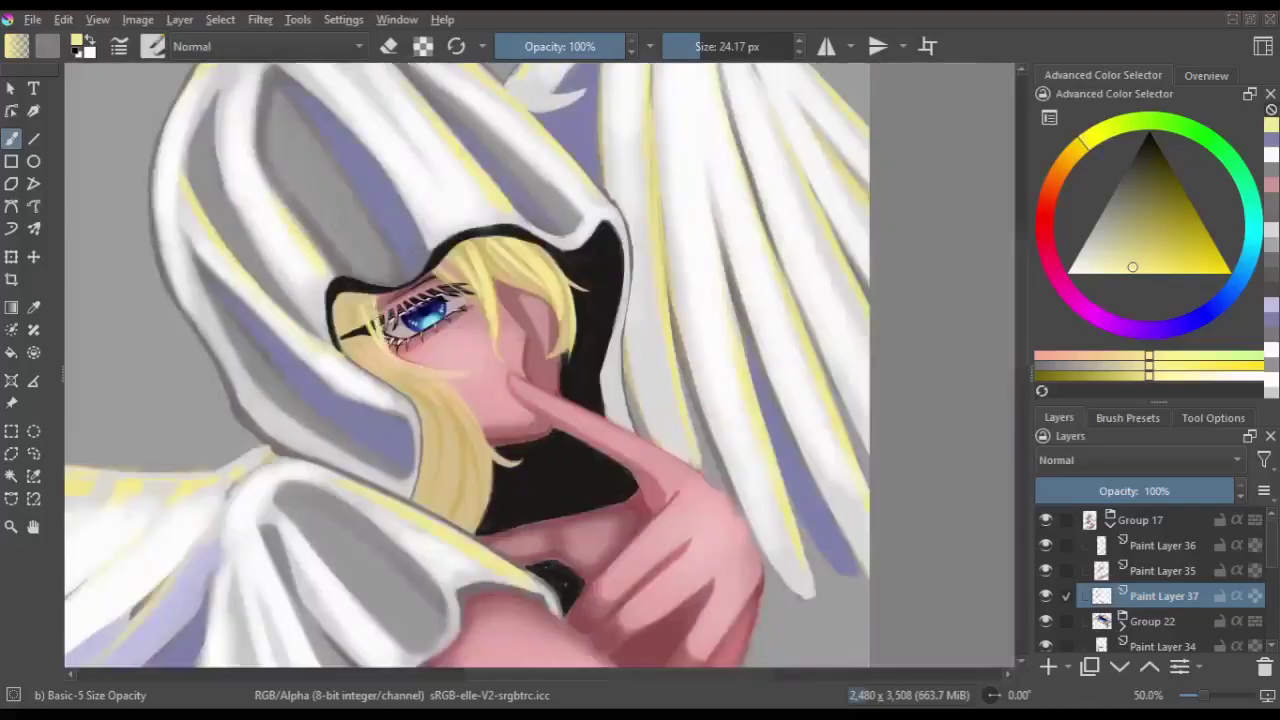
key(e)
key(m)
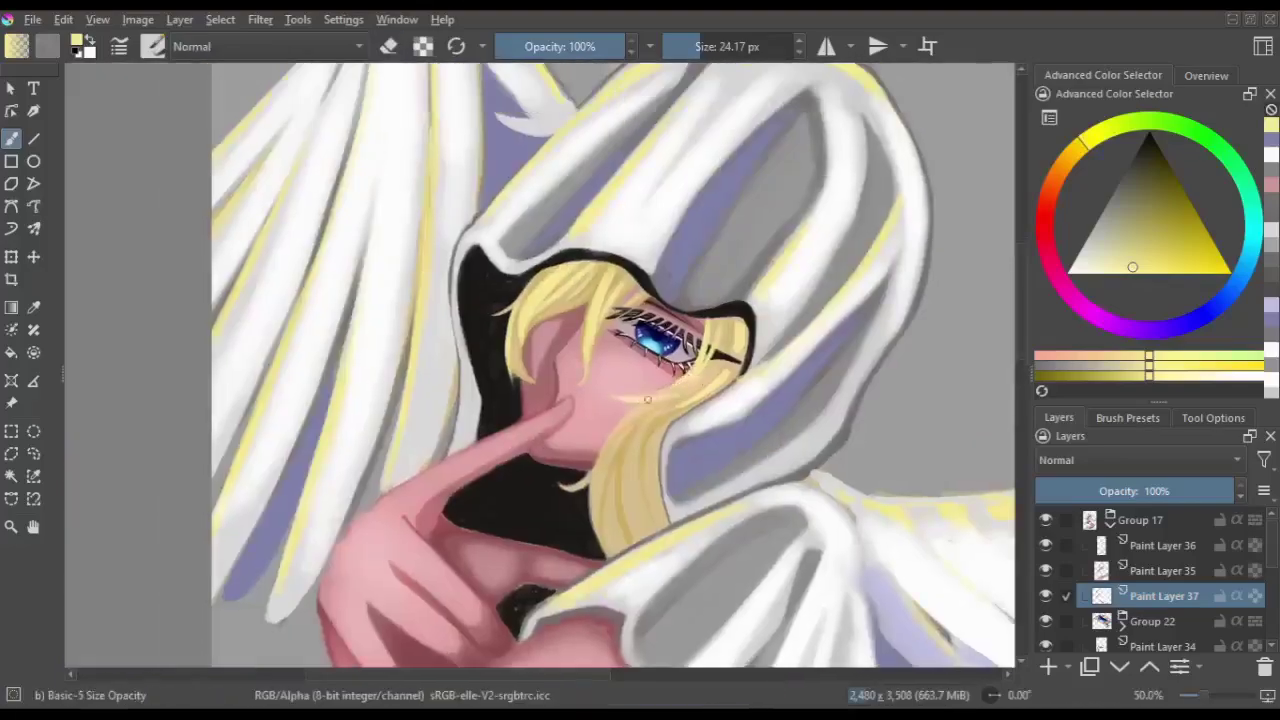
key(e)
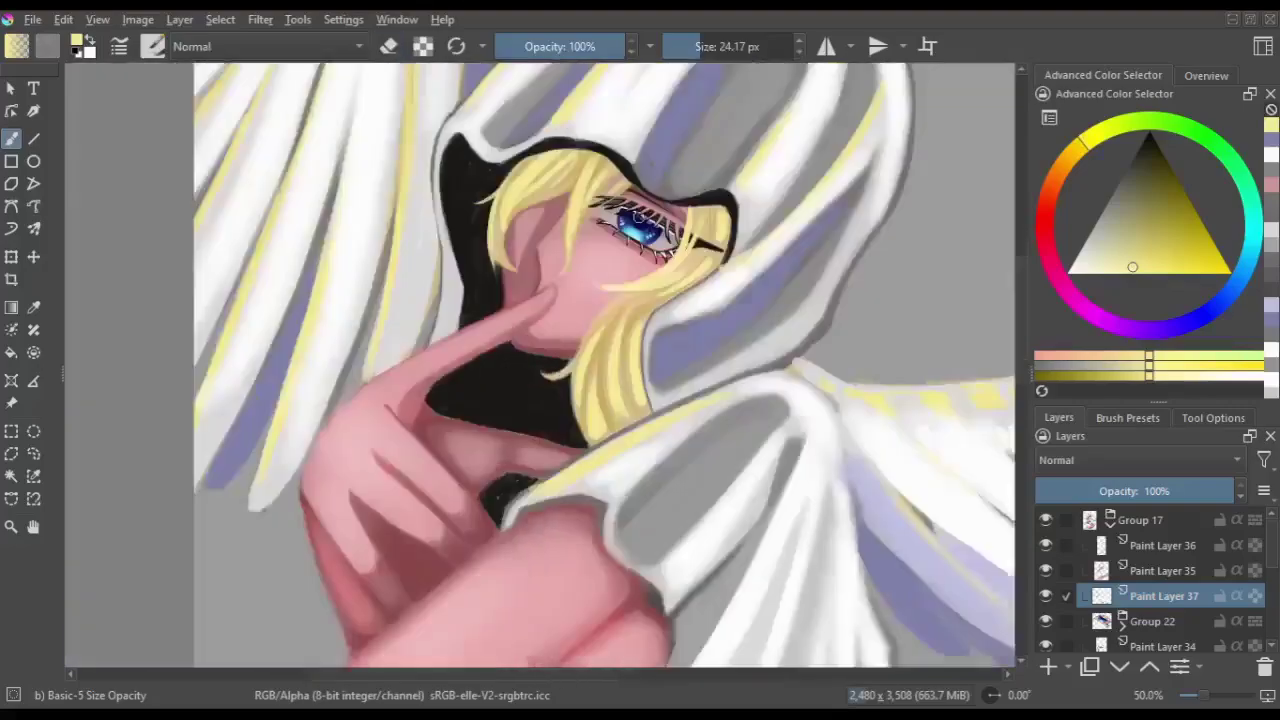
drag(770, 200, 750, 348)
- Merge Group 17 into a single layer and bring the wing's base into view
key(ctrl+e)
key(minus)
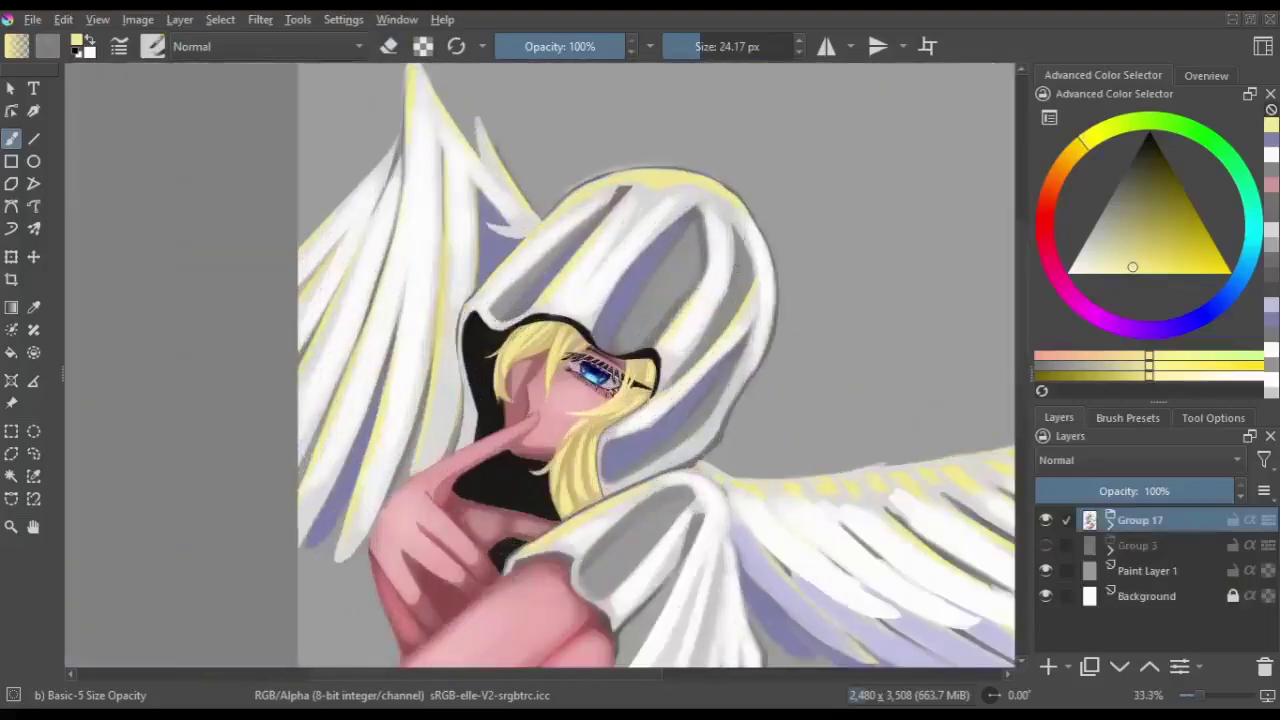
key(e)
key(m)
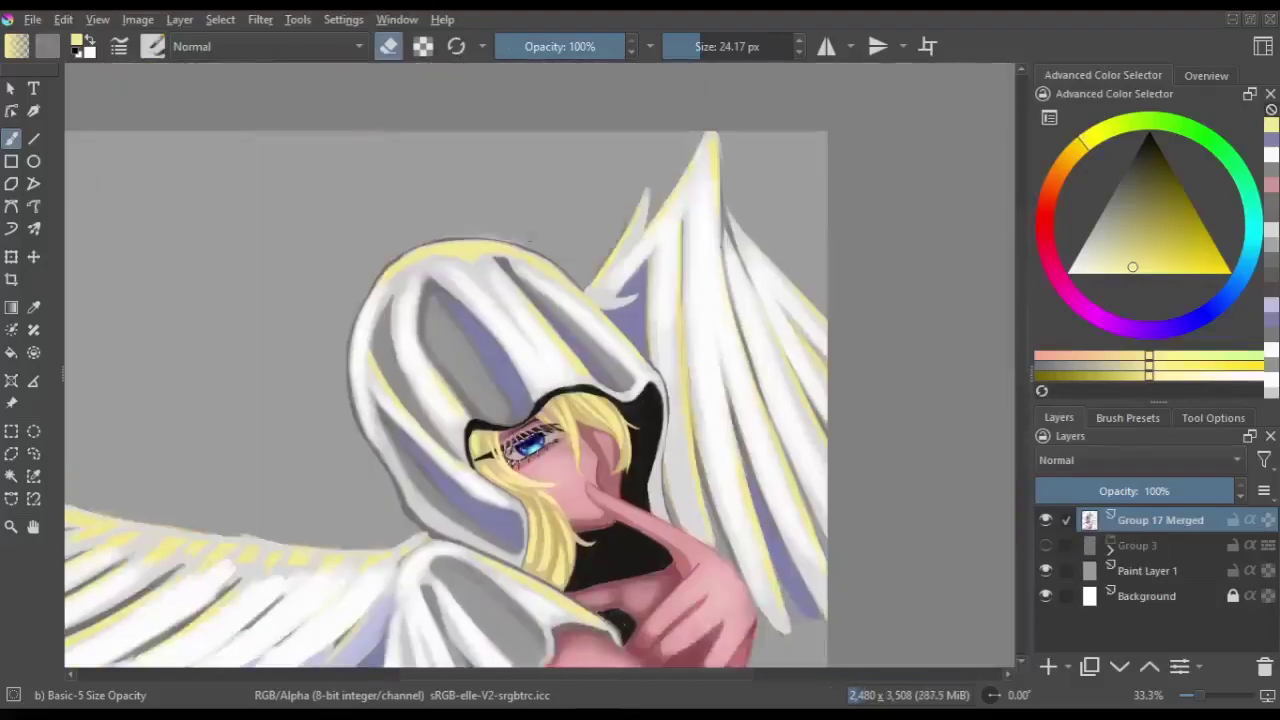
drag(400, 500, 420, 140)
key(m)
key(e)
key(m)
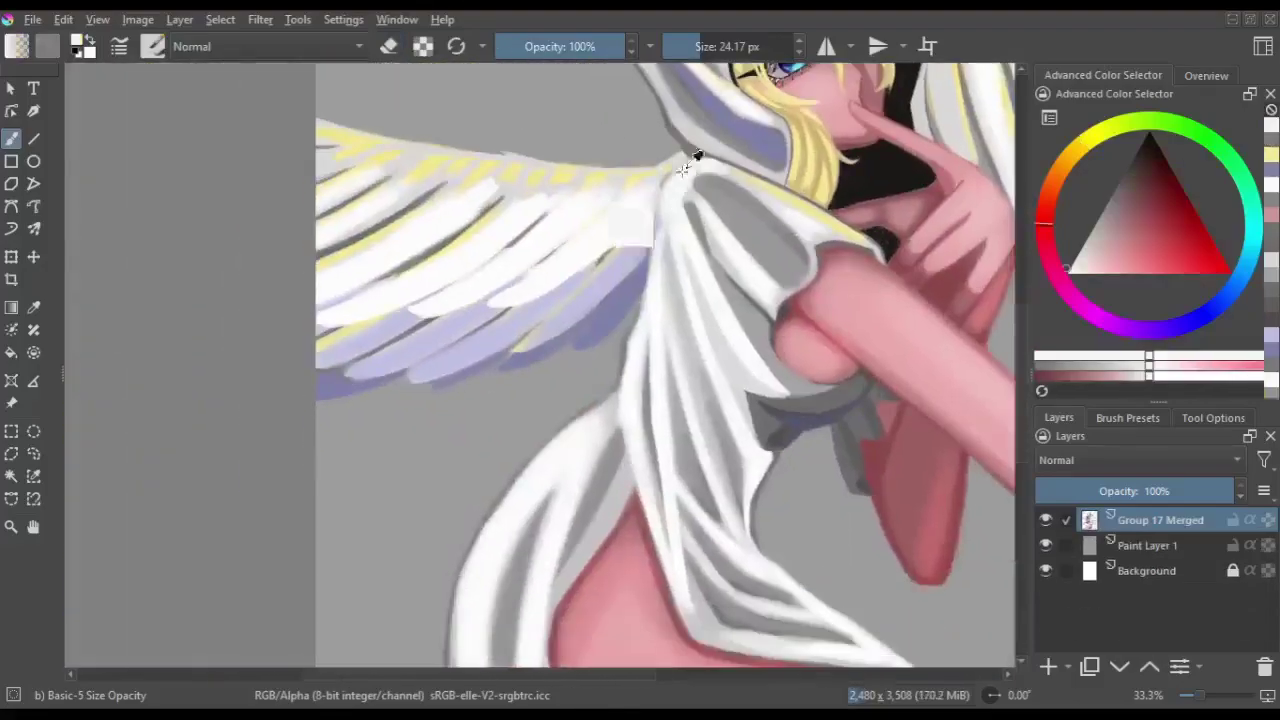
- Sample near-white and grey from the painting and add a small stroke at the cloth edge
ctrl+click(745, 200)
drag(660, 185, 645, 310)
drag(645, 310, 642, 270)
key(m)
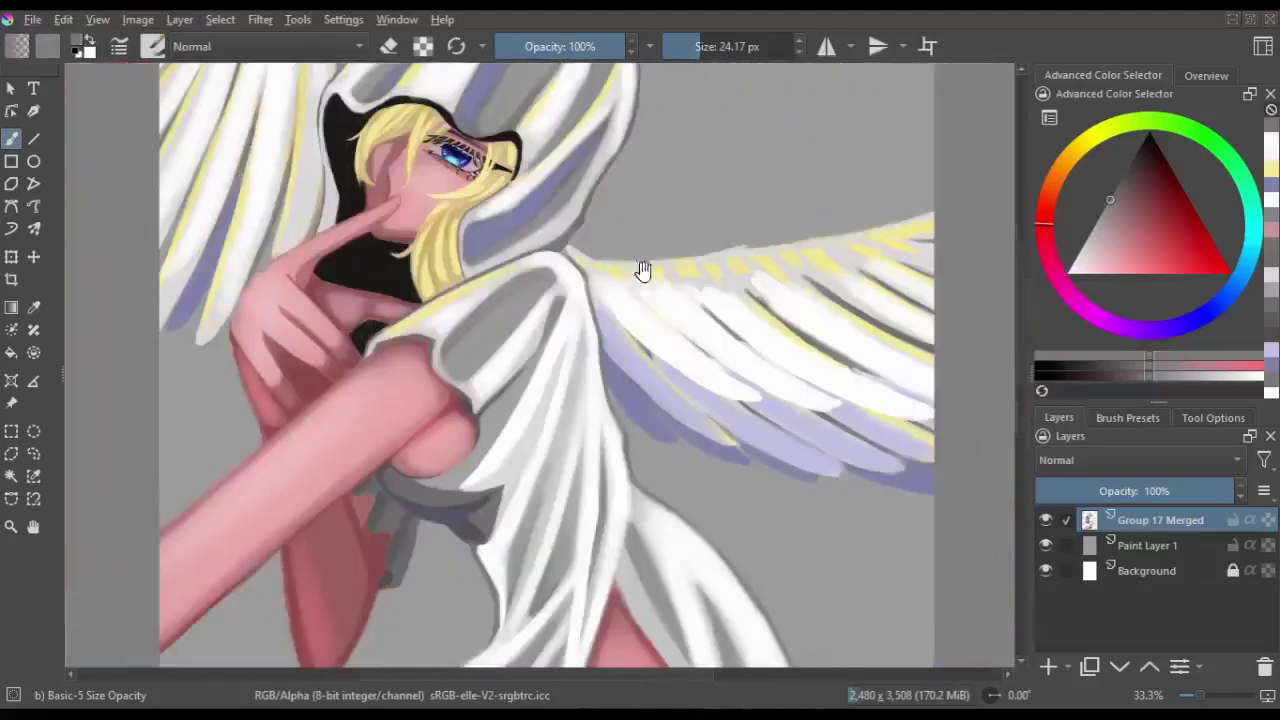
drag(700, 300, 540, 393)
key(m)
- Paint pale yellow and near-white strokes on the wing feathers
ctrl+click(651, 251)
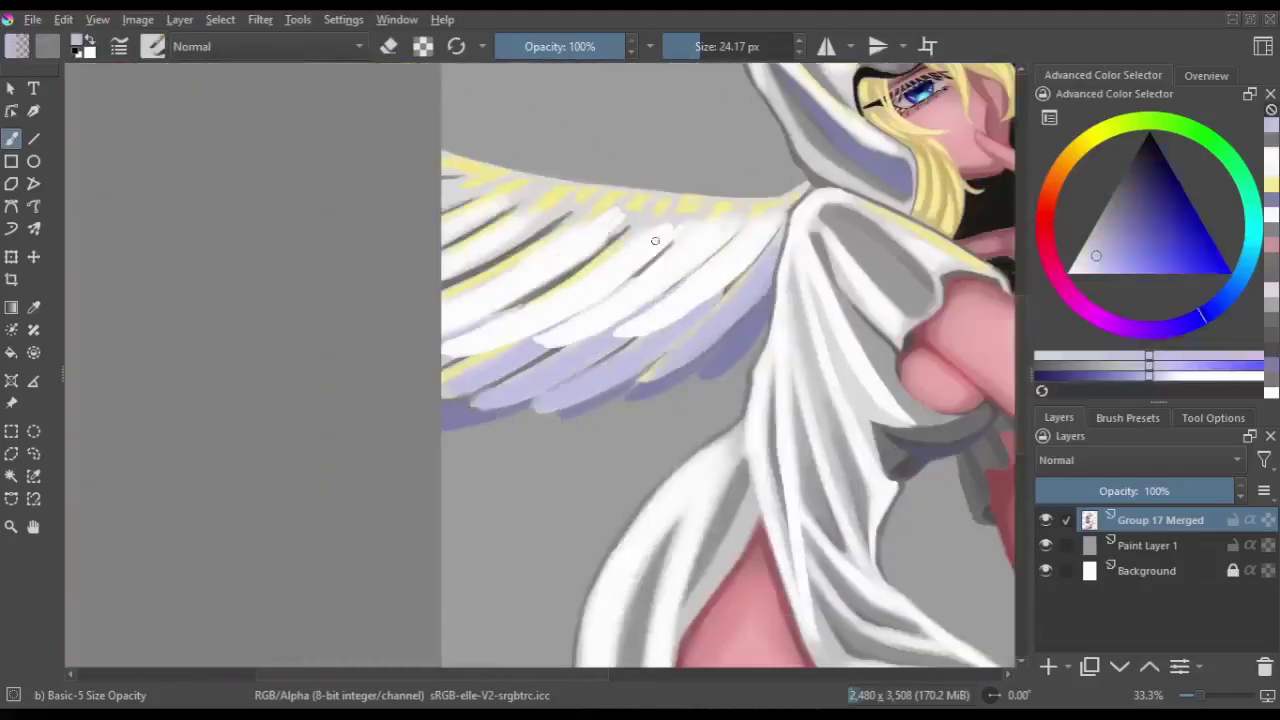
ctrl+click(548, 307)
drag(500, 323, 605, 248)
drag(445, 334, 510, 302)
key(m)
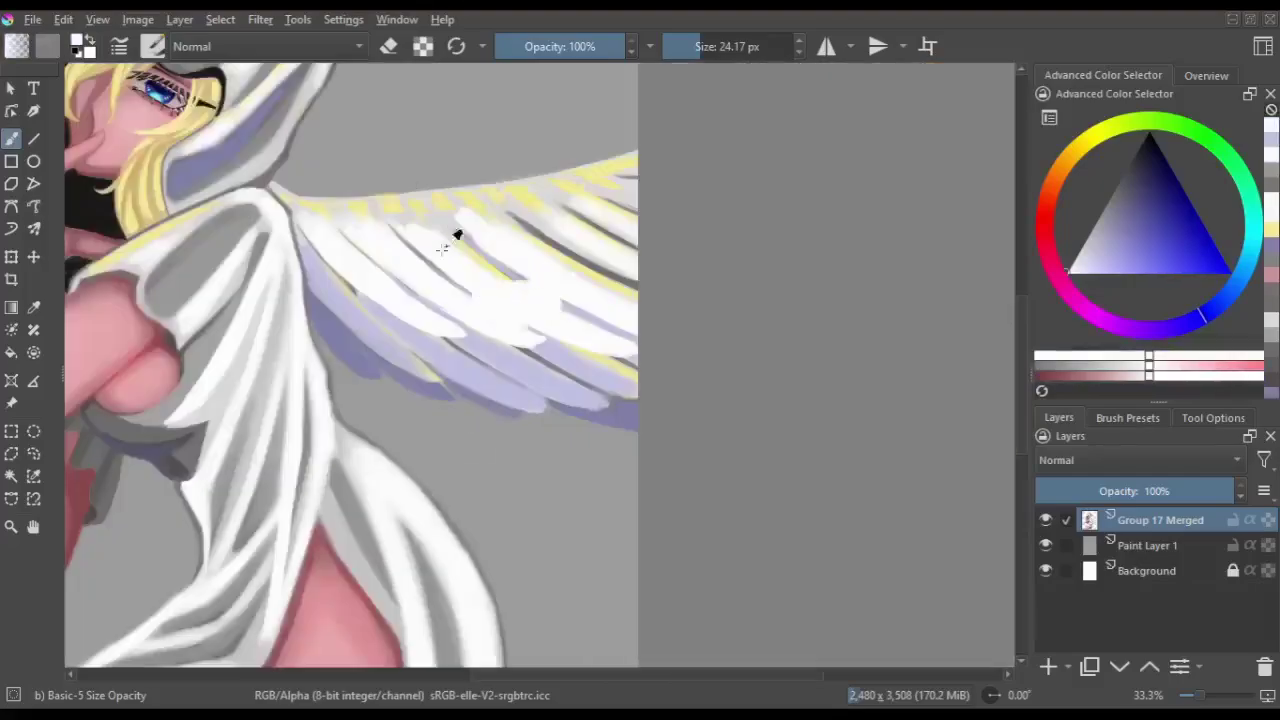
key(m)
- Reset the view rotation, zoom out, and add new Paint Layer 2 above the background layer
drag(610, 262, 402, 393)
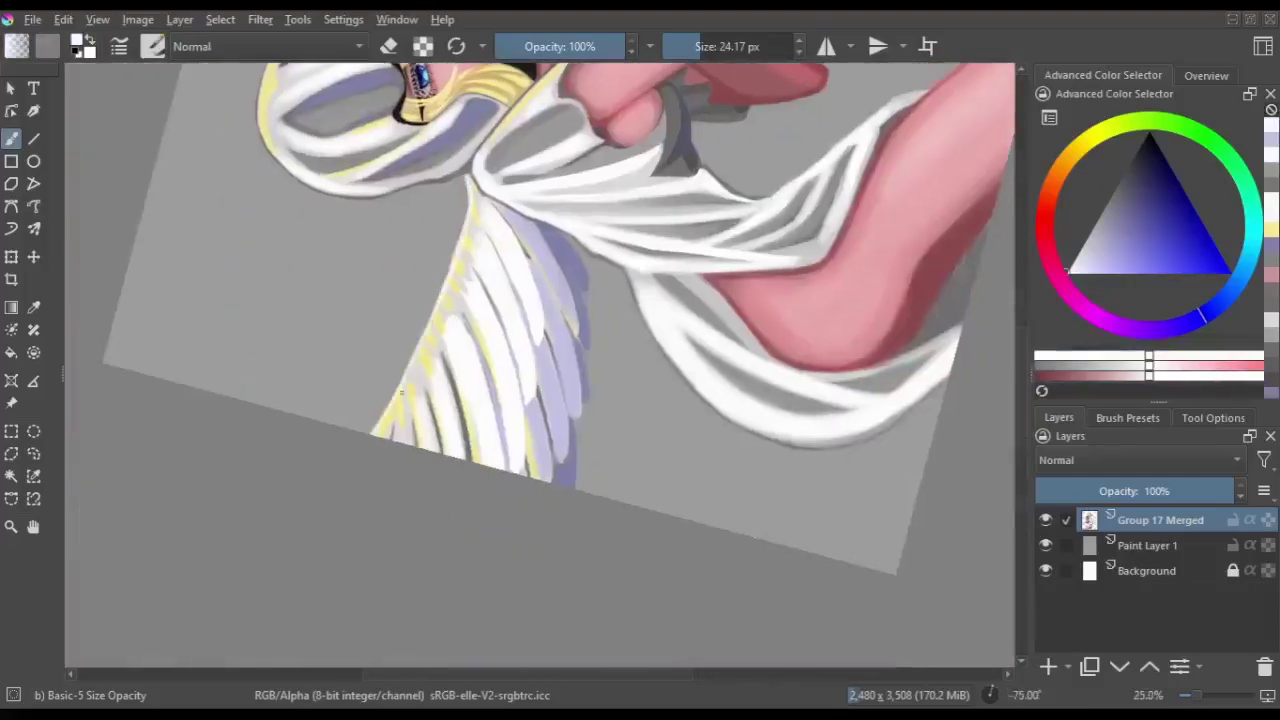
key(6)
key(6)
key(6)
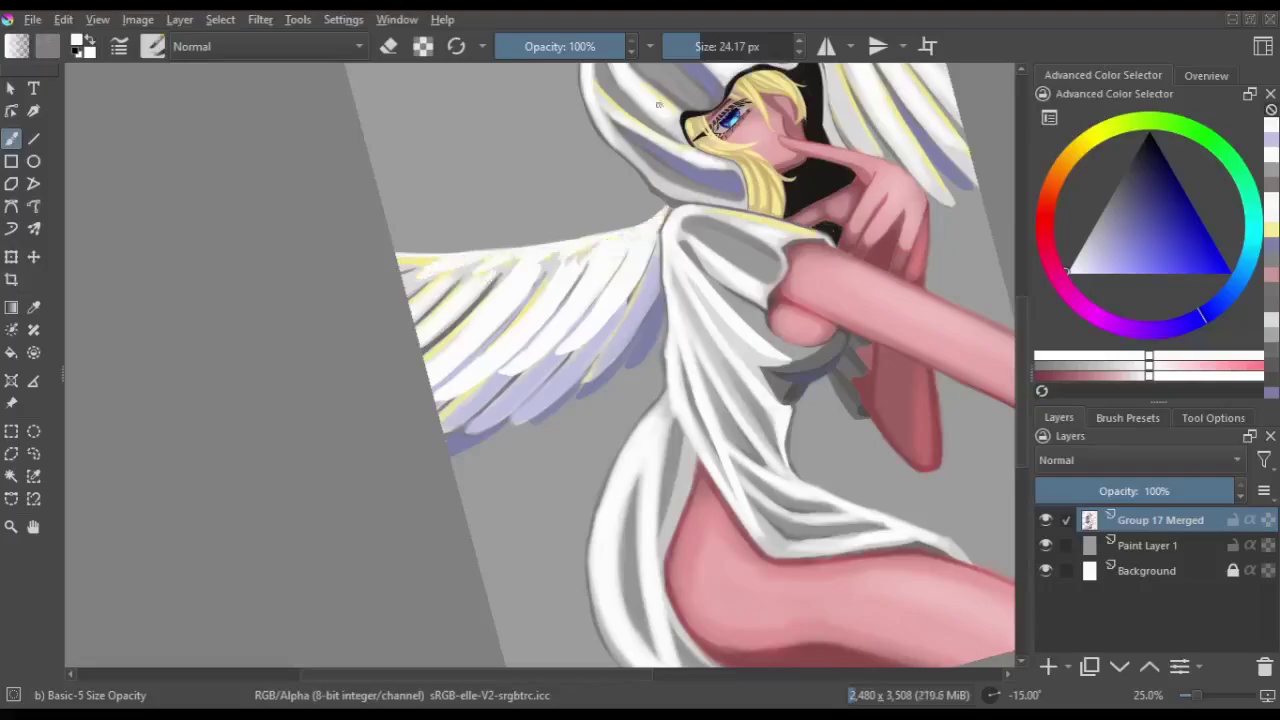
key(5)
key(minus)
key(minus)
key(Insert)
key(Page_Down)
- Fill the background with blue and lay a blue-purple gradient across it
key(f)
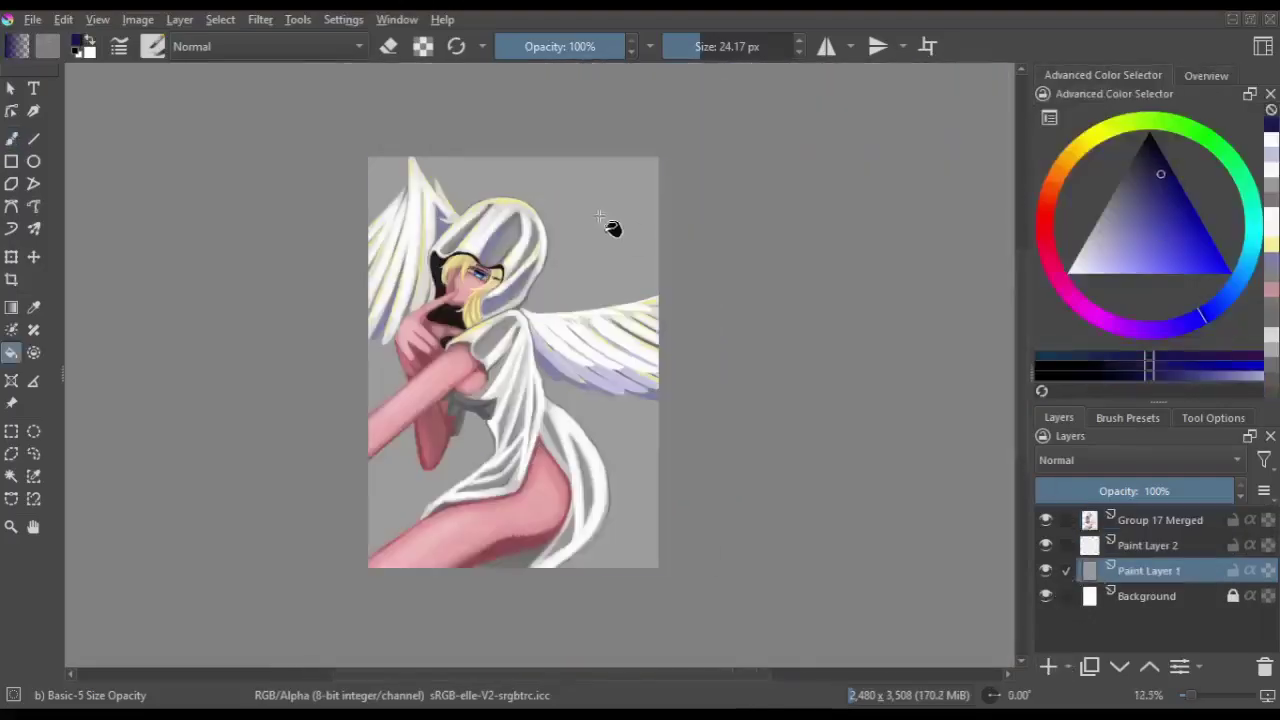
click(599, 216)
key(g)
drag(660, 195, 663, 423)
- Draw the halo circle behind the head and soften its centre by erasing with a large soft airbrush
key(Page_Up)
click(1127, 418)
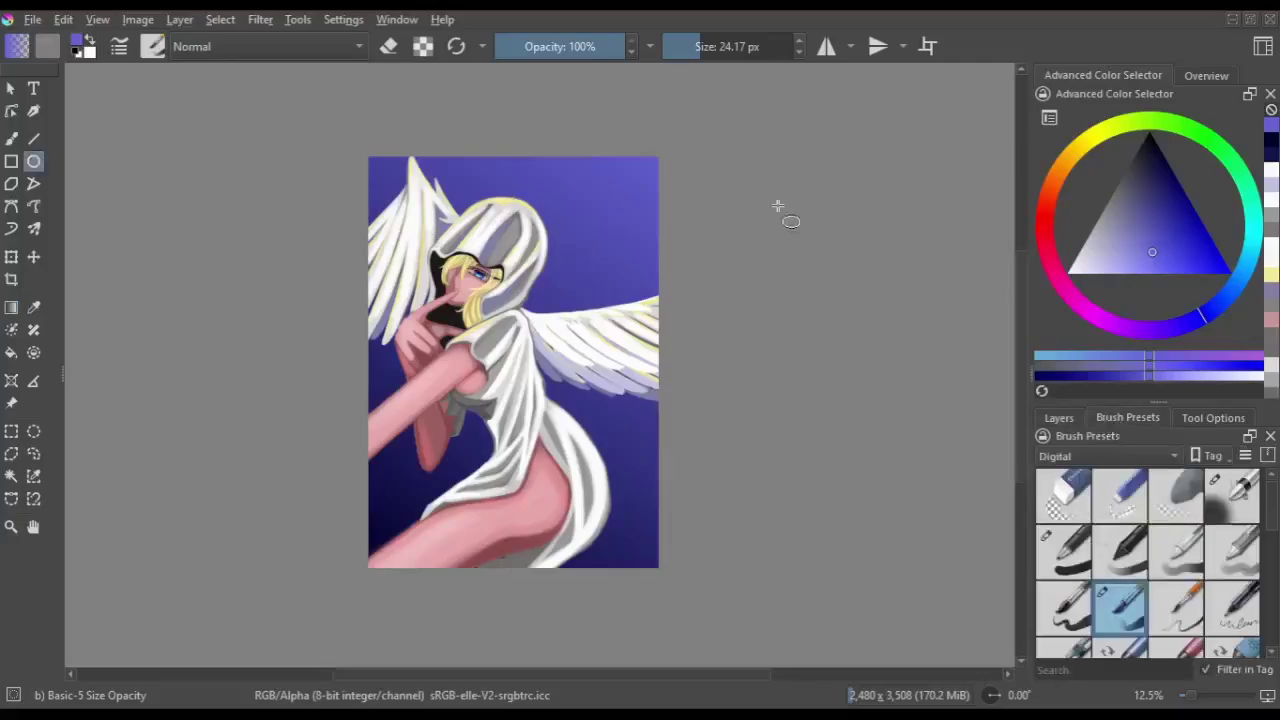
key(slash)
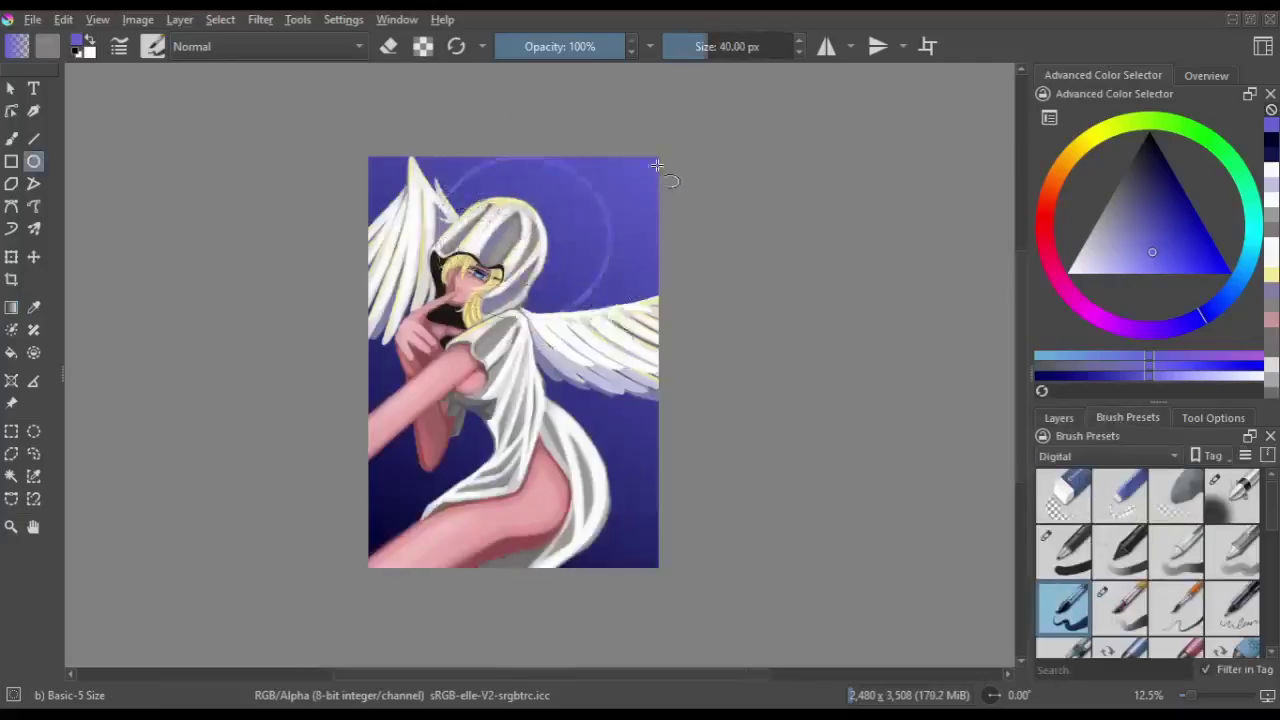
click(1059, 418)
key(slash)
key(m)
key(e)
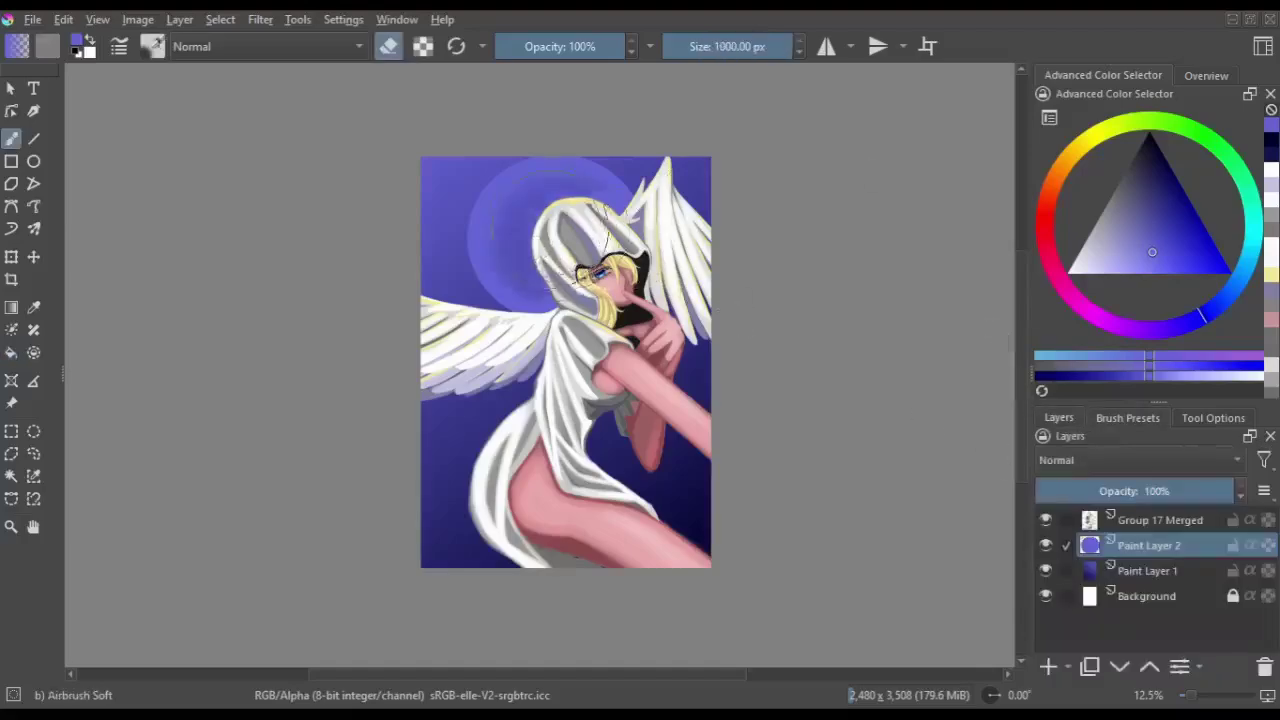
drag(548, 225, 560, 222)
key(m)
scroll(1137, 460, down, 2)
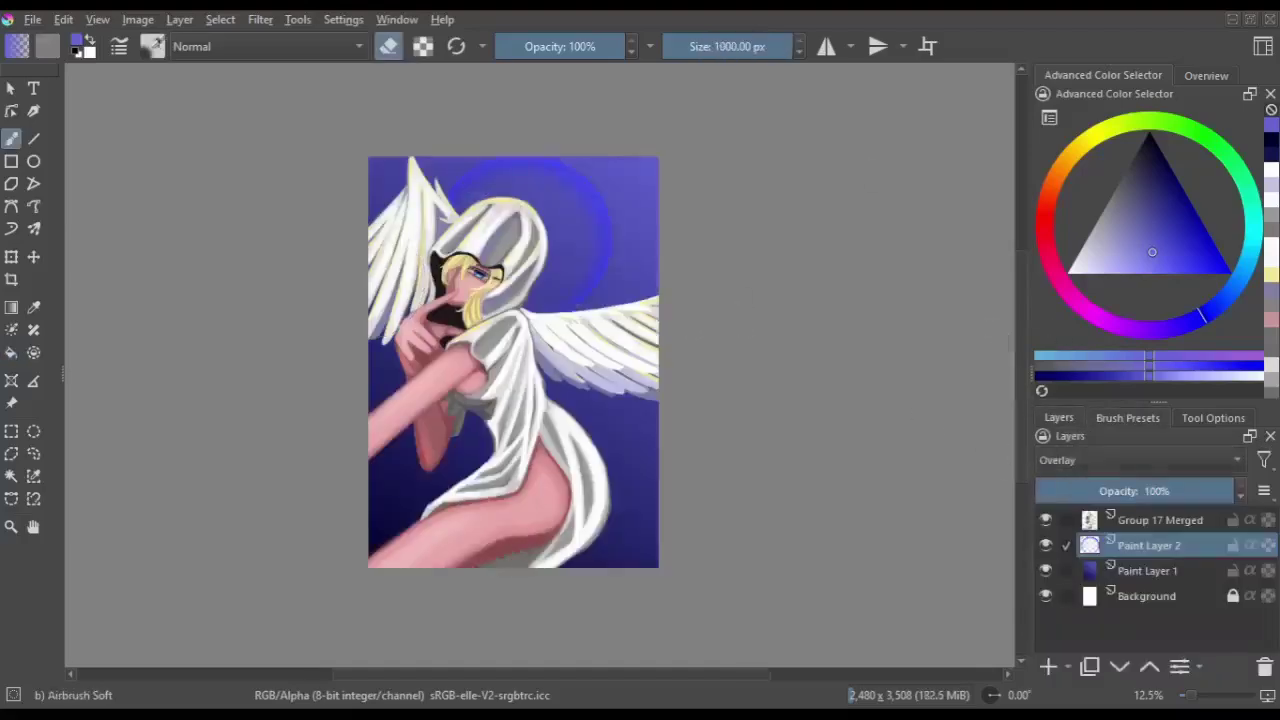
- Return to the basic brush, select Group 17 Merged and sample a light pink
key(m)
click(1127, 418)
click(1064, 606)
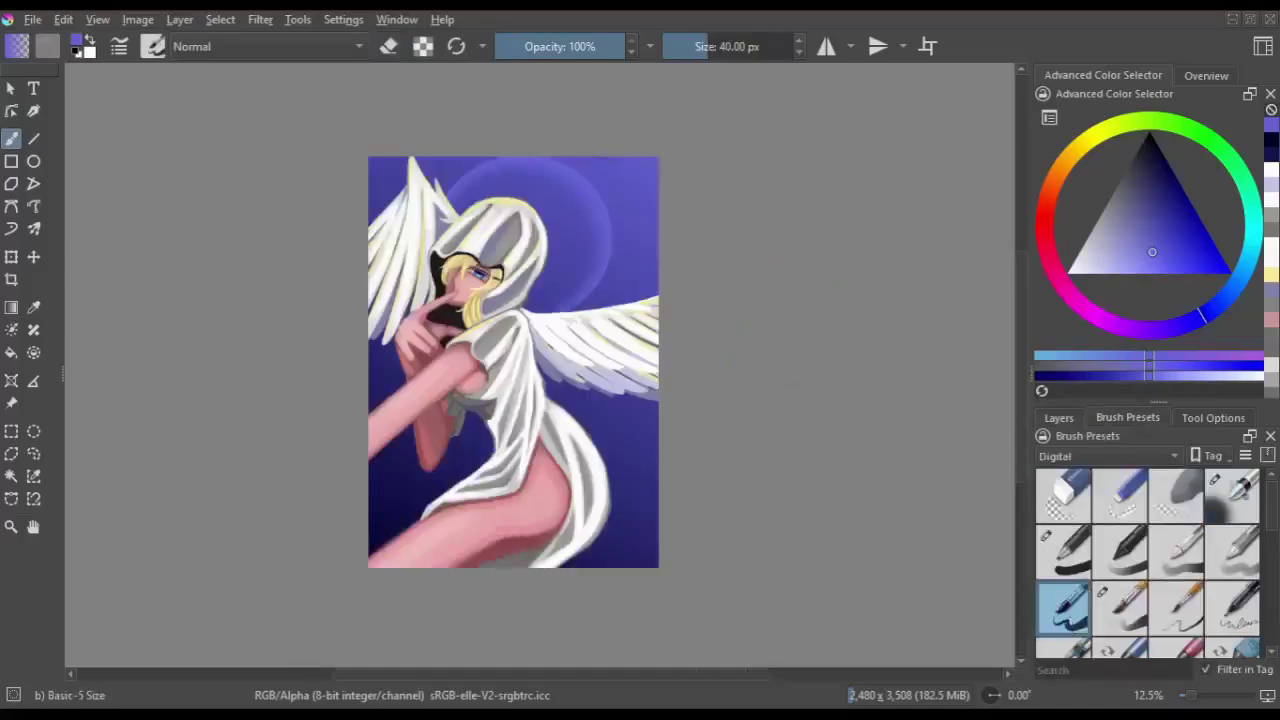
click(1059, 418)
click(1160, 520)
ctrl+click(421, 373)
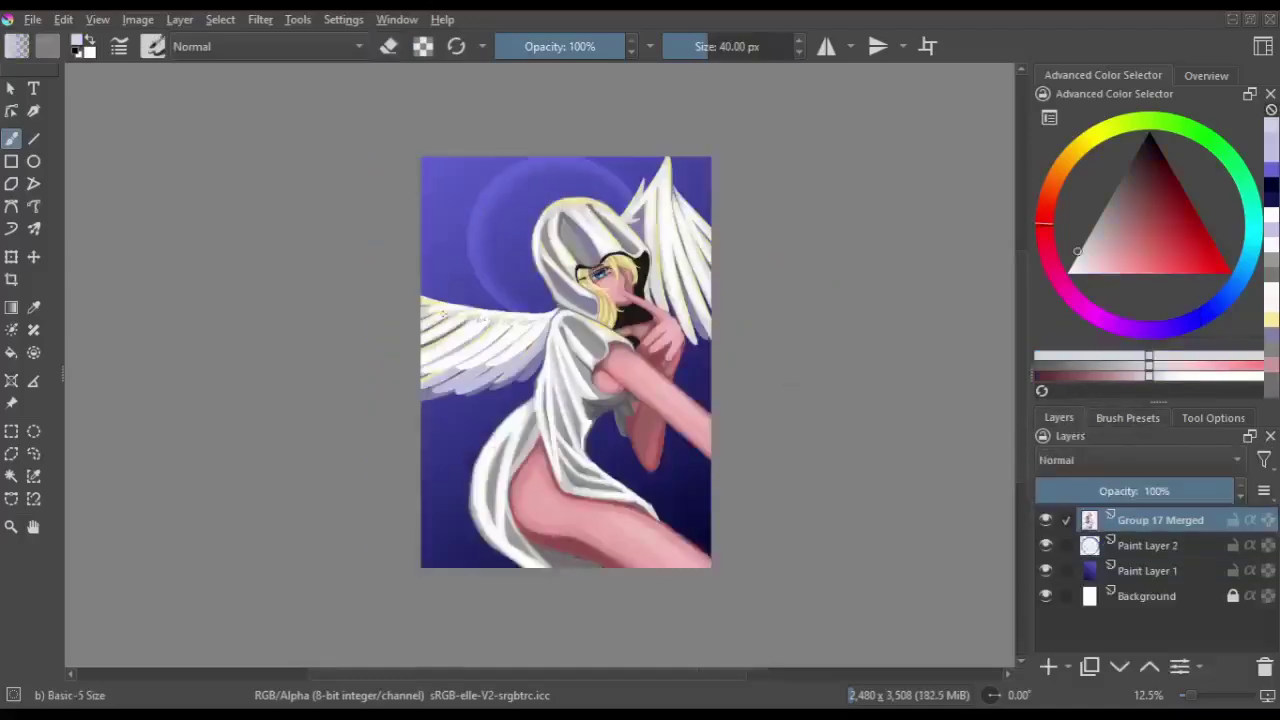
- Zoom in on the cloth folds and mirror the view repeatedly to check them
key(m)
key(m)
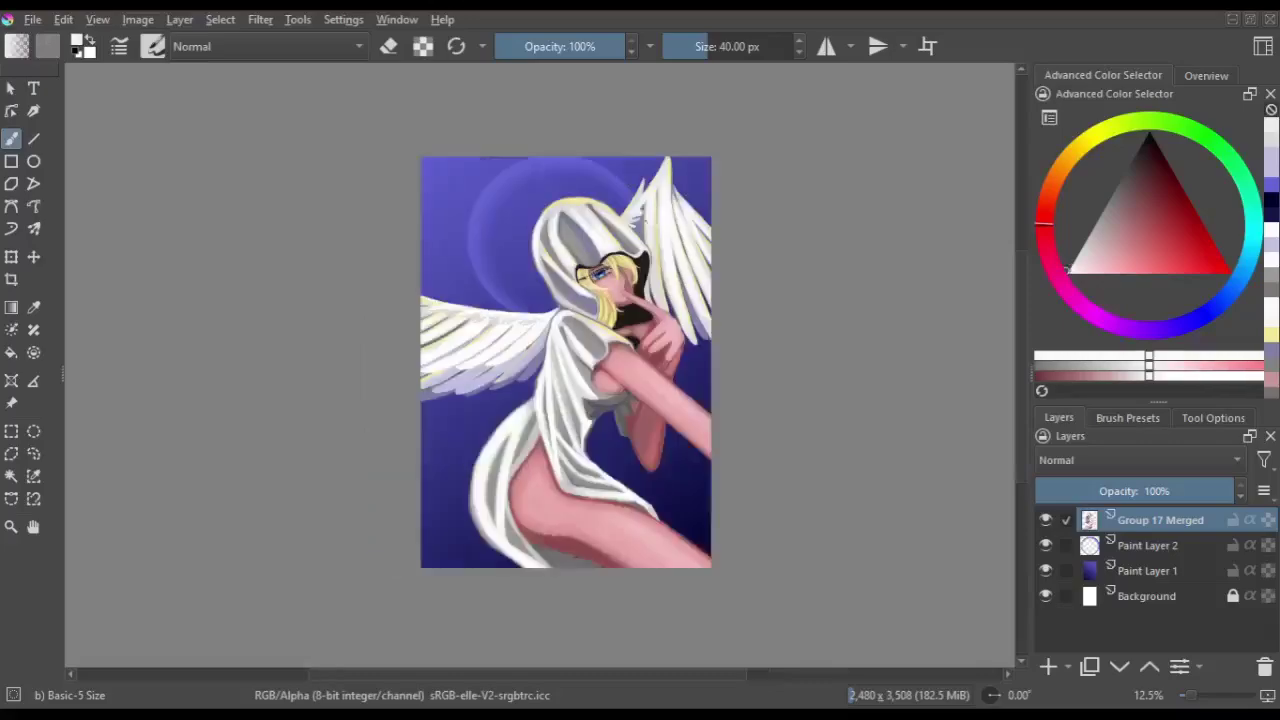
key(m)
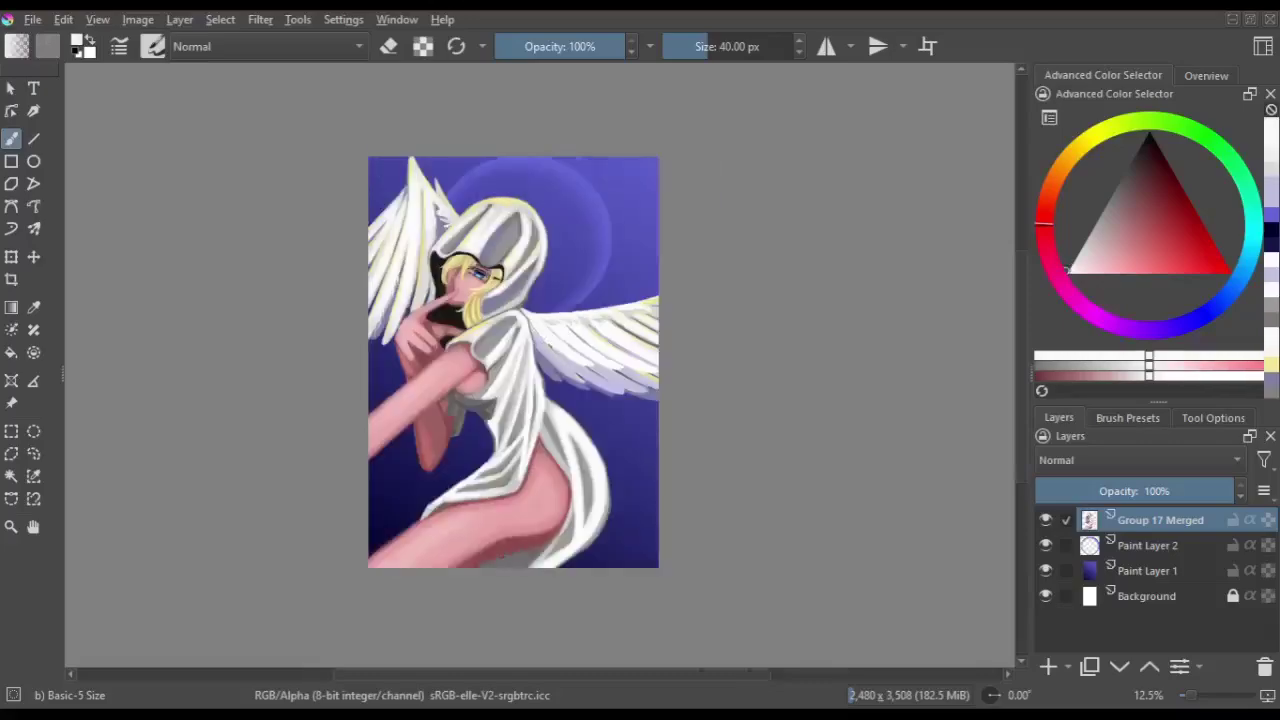
key(m)
key(m)
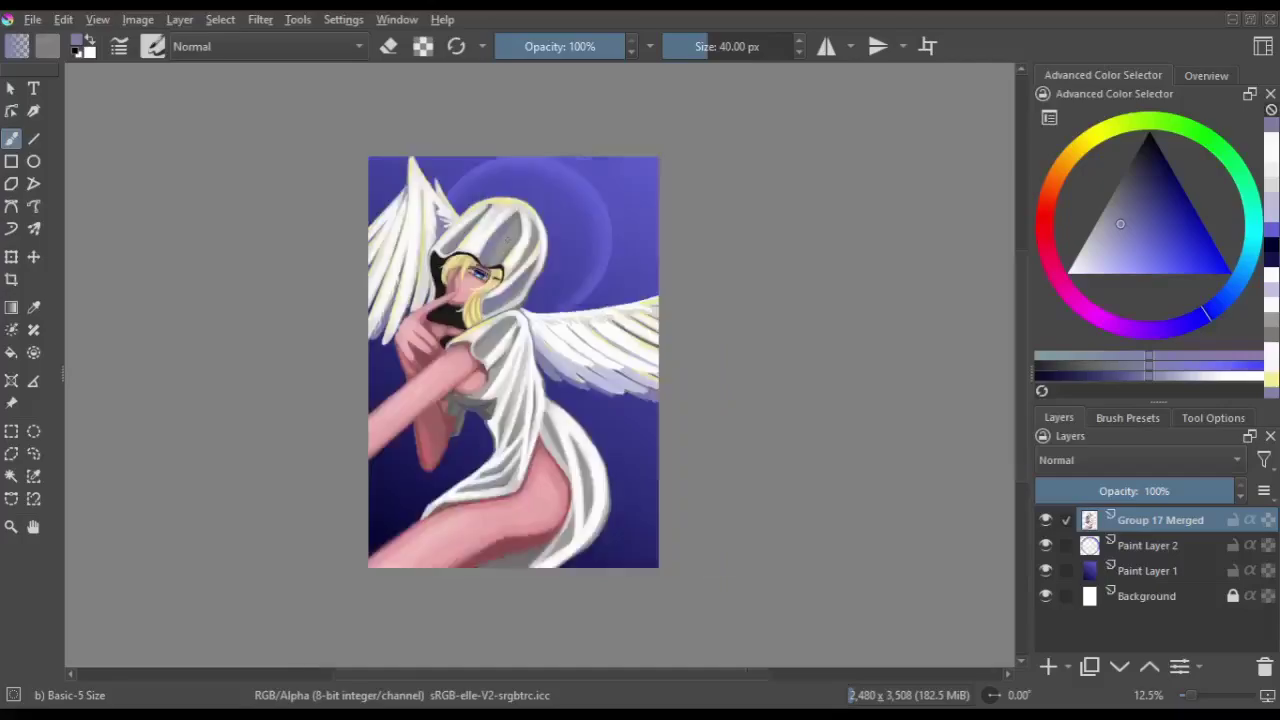
scroll(371, 194, up, 4)
key(m)
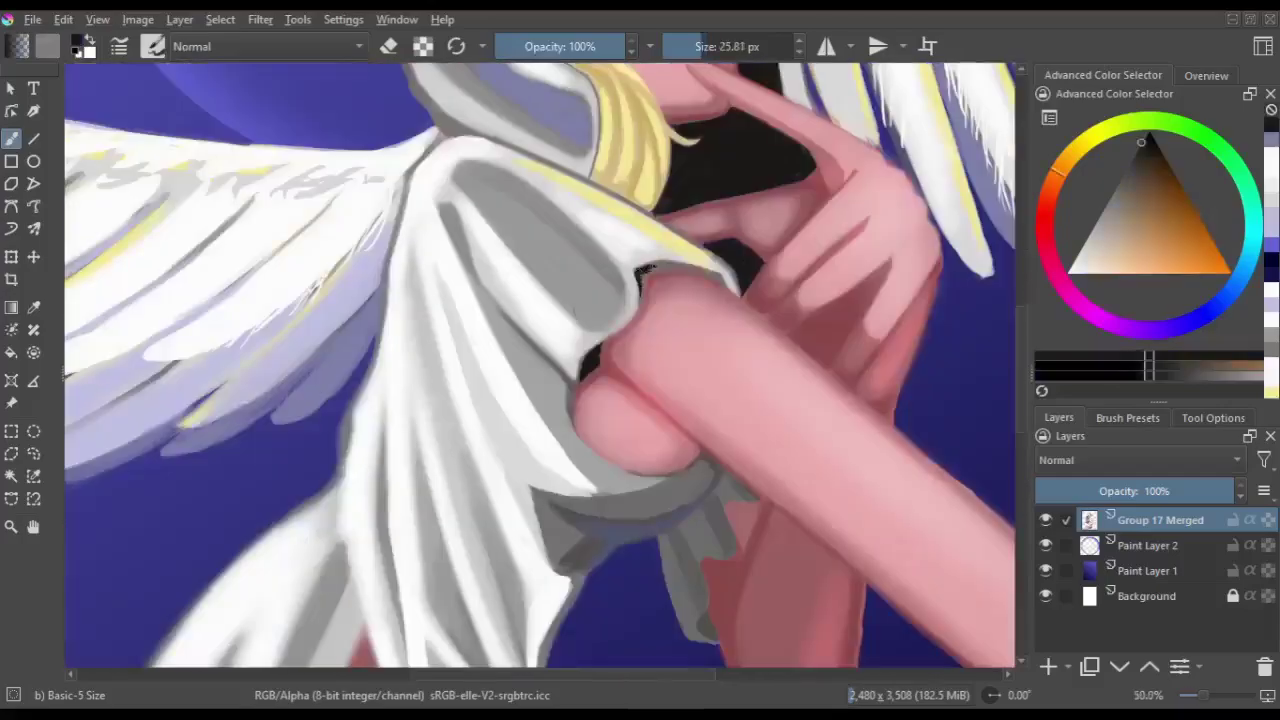
key(m)
key(m)
key(m)
key(m)
key(m)
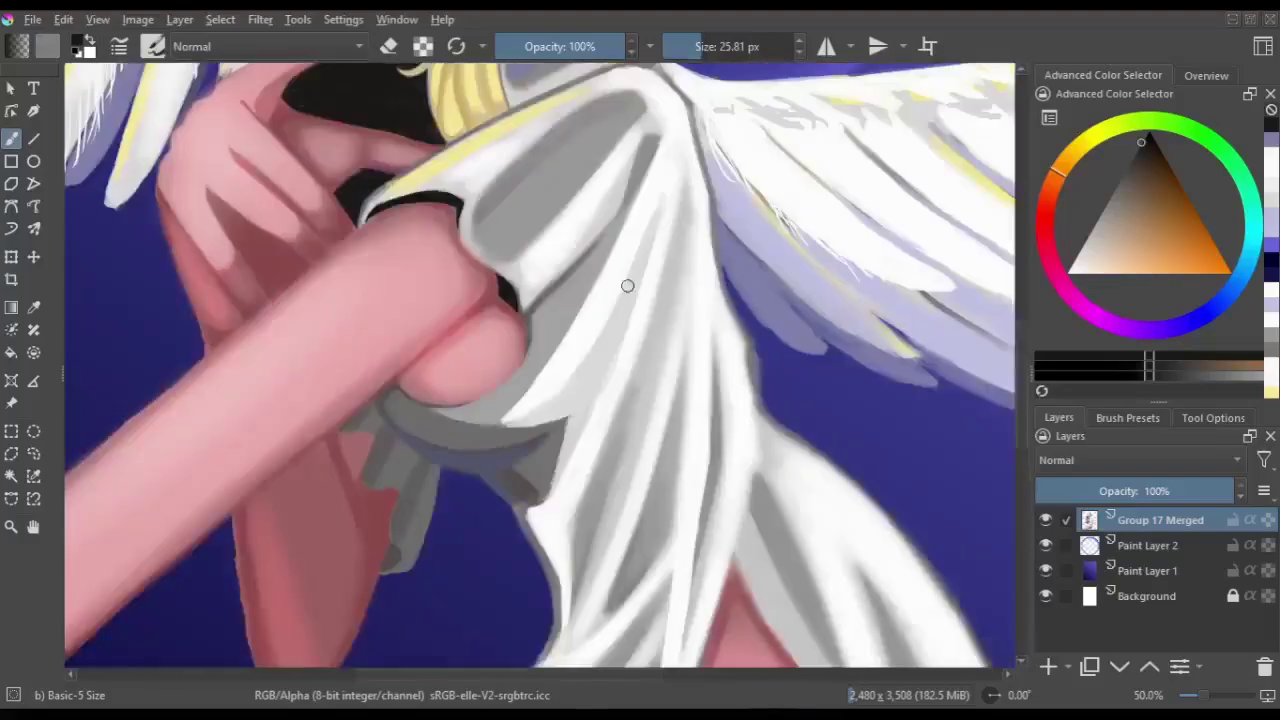
- Sample a light pink from the figure and touch up the drapery fold beneath the hand
key(m)
key(m)
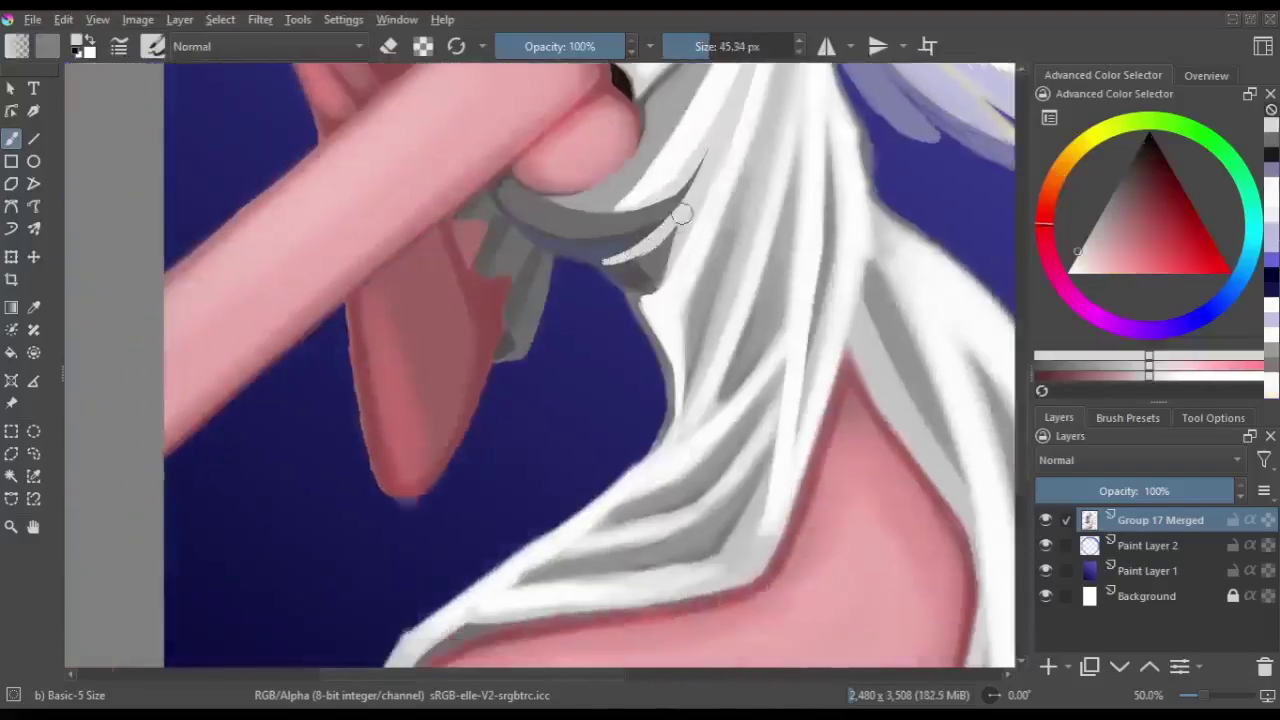
key(m)
key(m)
scroll(500, 300, down, 2)
scroll(540, 300, up, 1)
ctrl+click(525, 350)
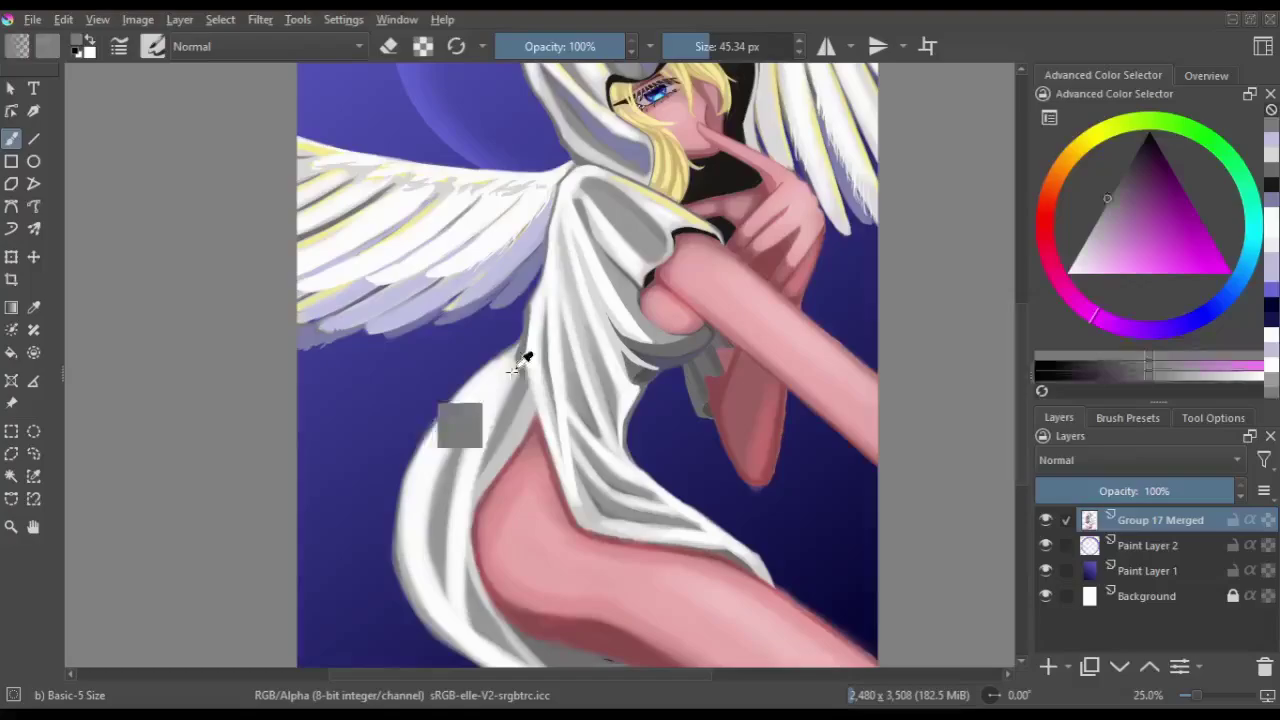
key(m)
key(e)
drag(356, 460, 461, 320)
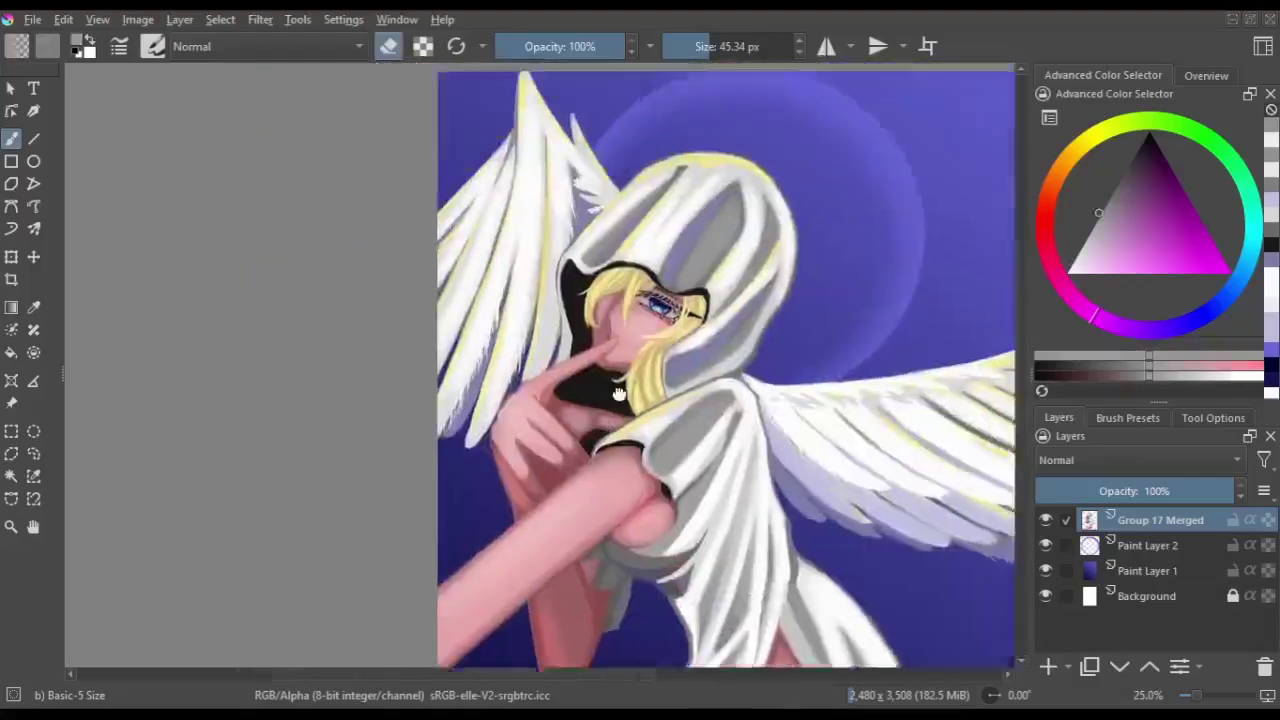
drag(609, 257, 663, 257)
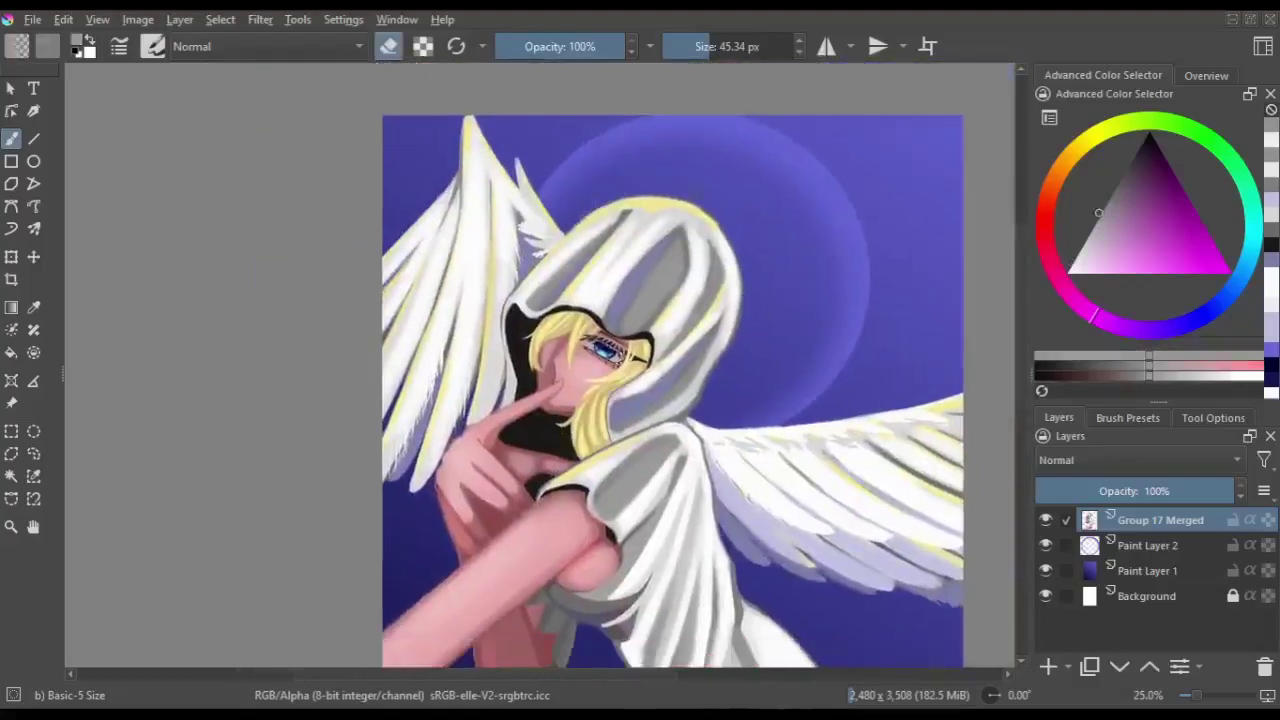
key(minus)
key(minus)
key(minus)
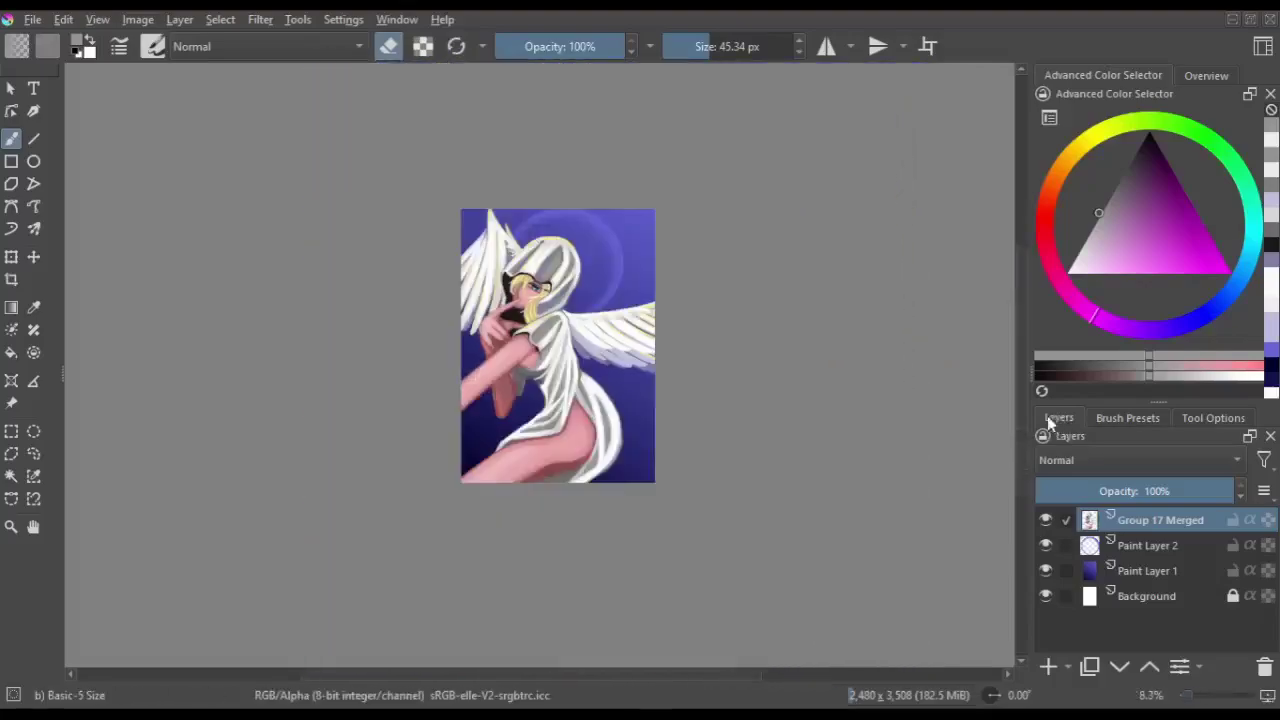
- Add a clipped tint layer group and airbrush a blue wash over the head, wings and body
key(ctrl+shift+g)
drag(525, 275, 540, 300)
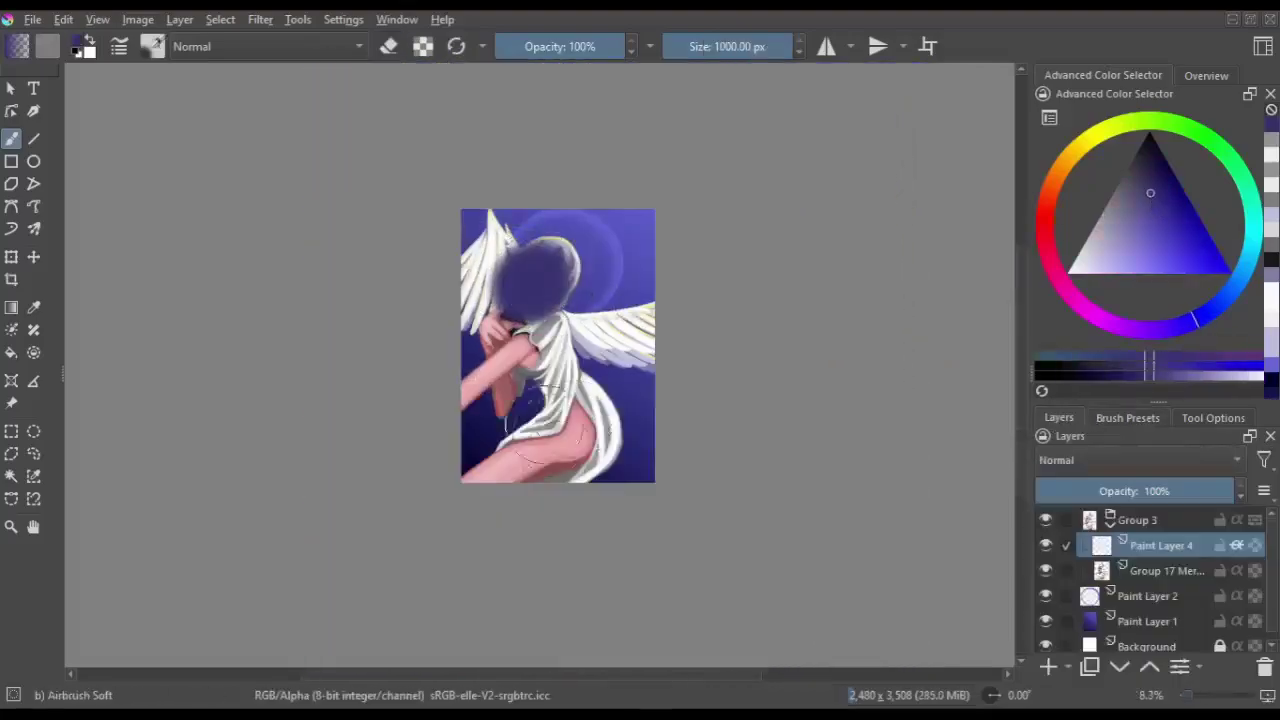
drag(540, 420, 500, 470)
drag(520, 320, 480, 390)
drag(600, 230, 590, 320)
- Airbrush a red-orange glow onto the head with a smaller brush
click(1045, 205)
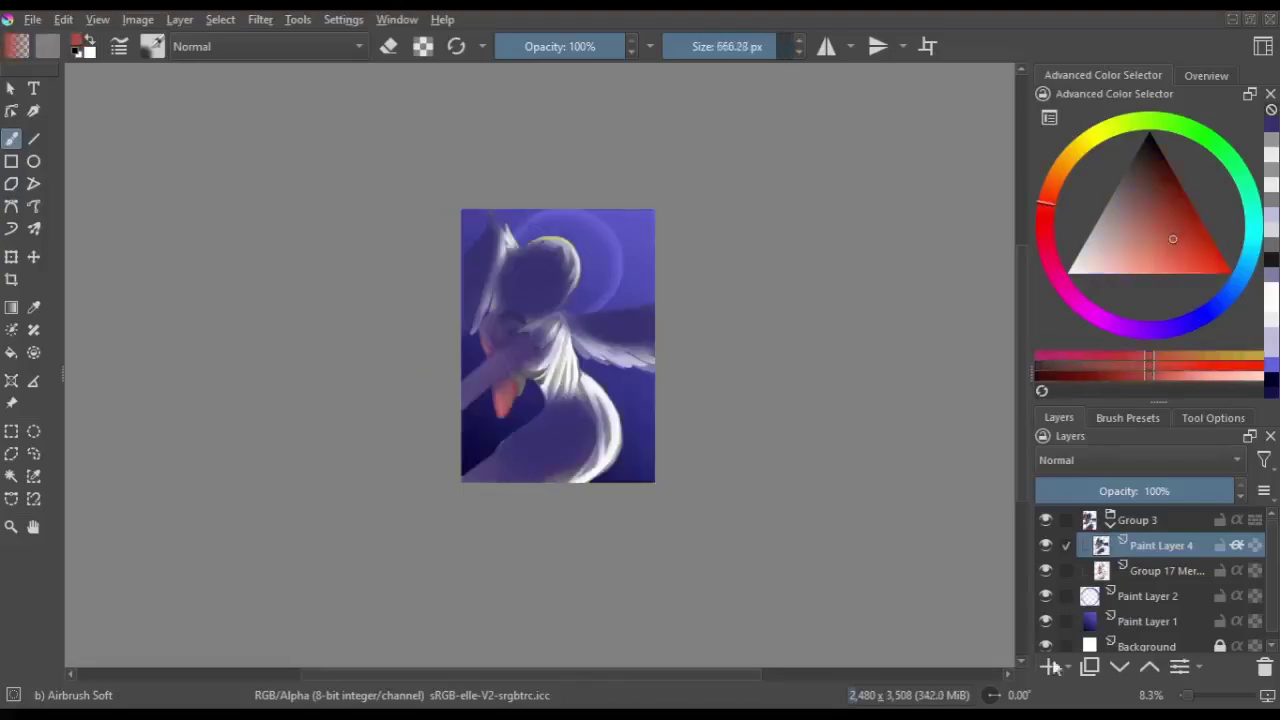
key(bracketleft)
key(bracketleft)
key(bracketleft)
click(531, 280)
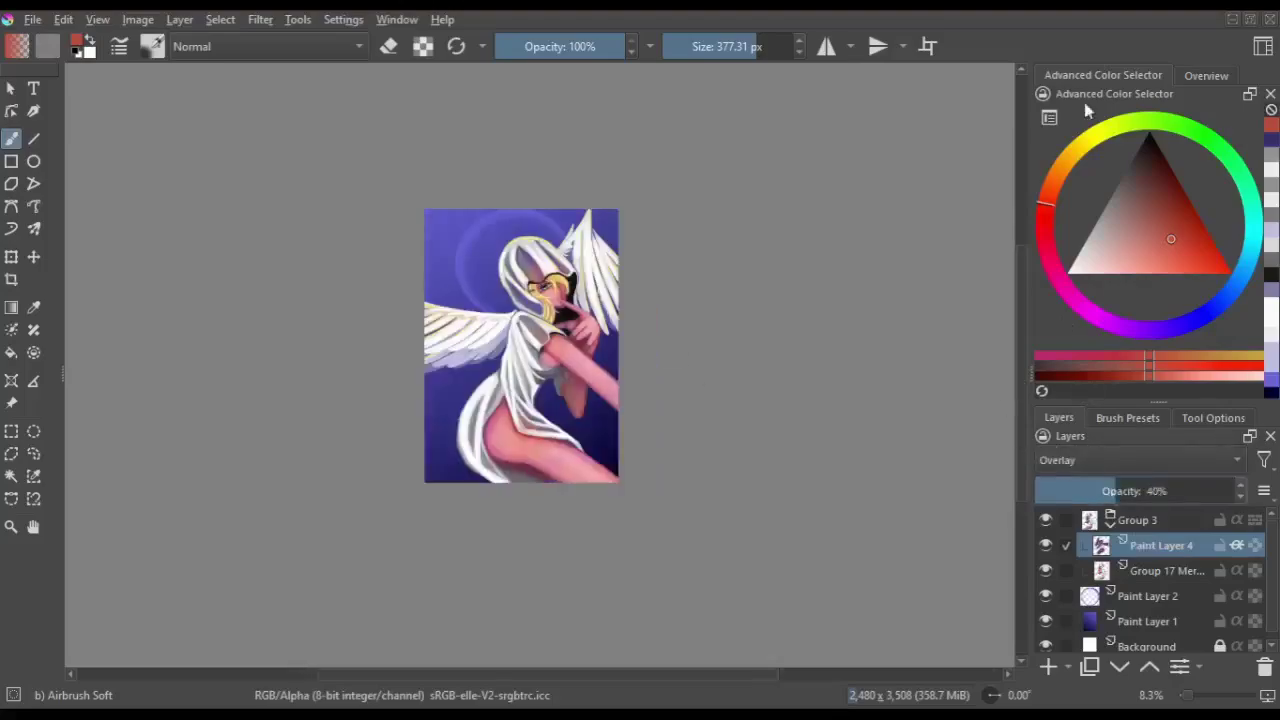
key(m)
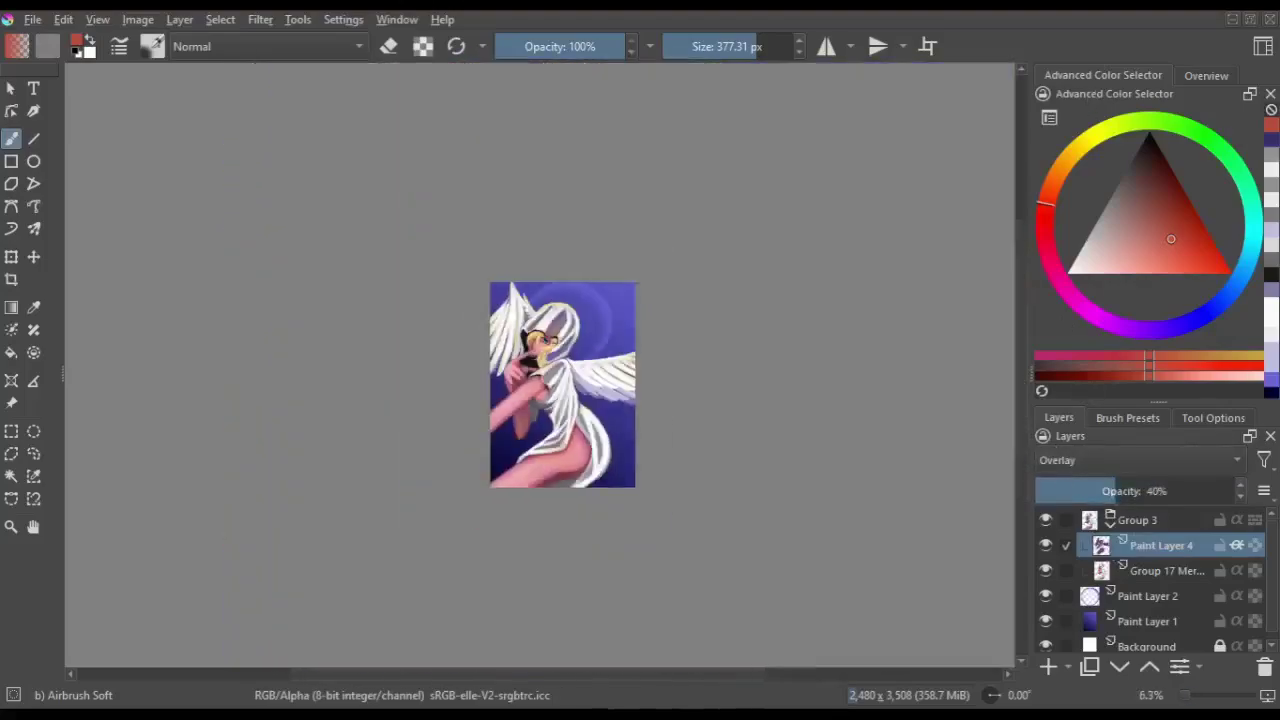